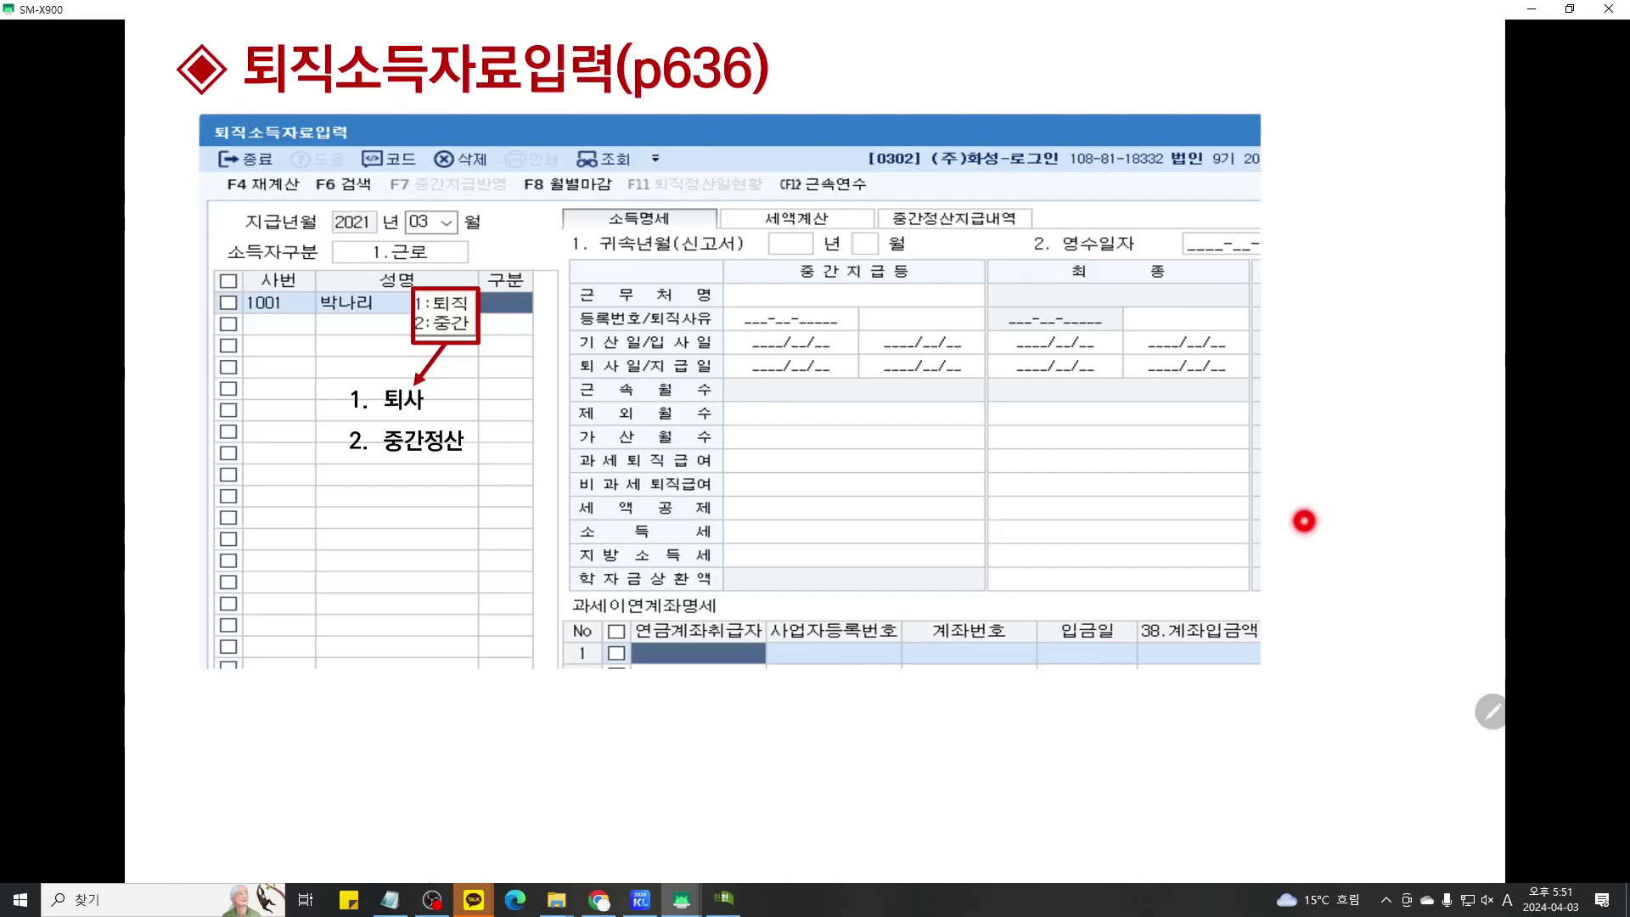
# - Step through the 퇴직소득자료입력 slide's notes on retirement reasons and the 퇴직금지급일 entry
pyautogui.press('Right')
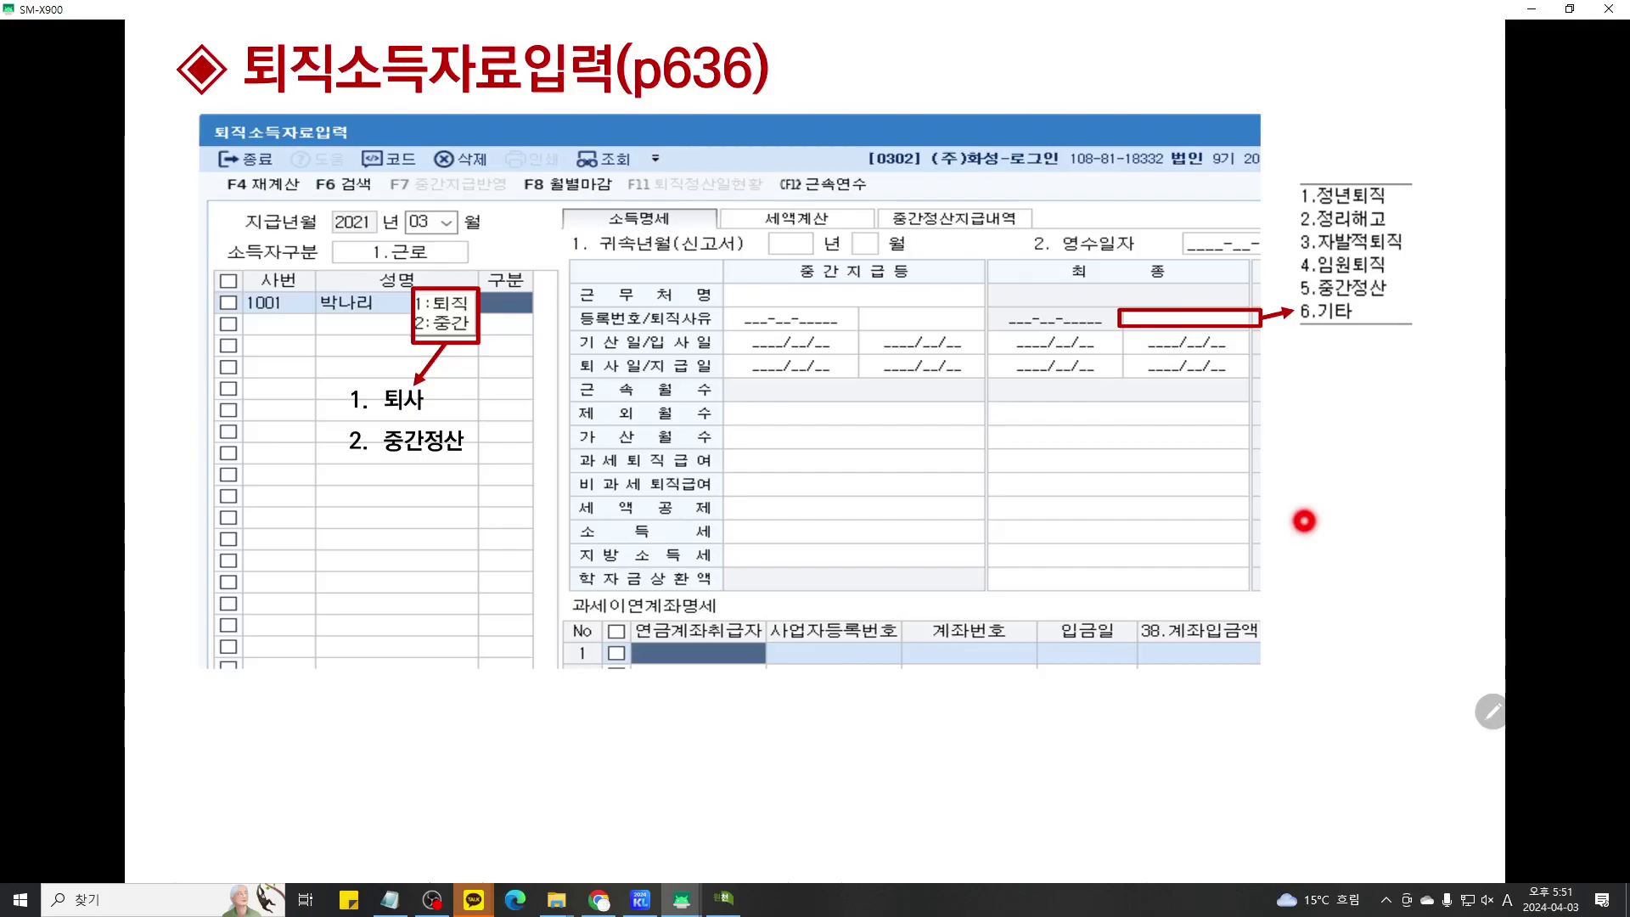
pyautogui.click(1304, 520)
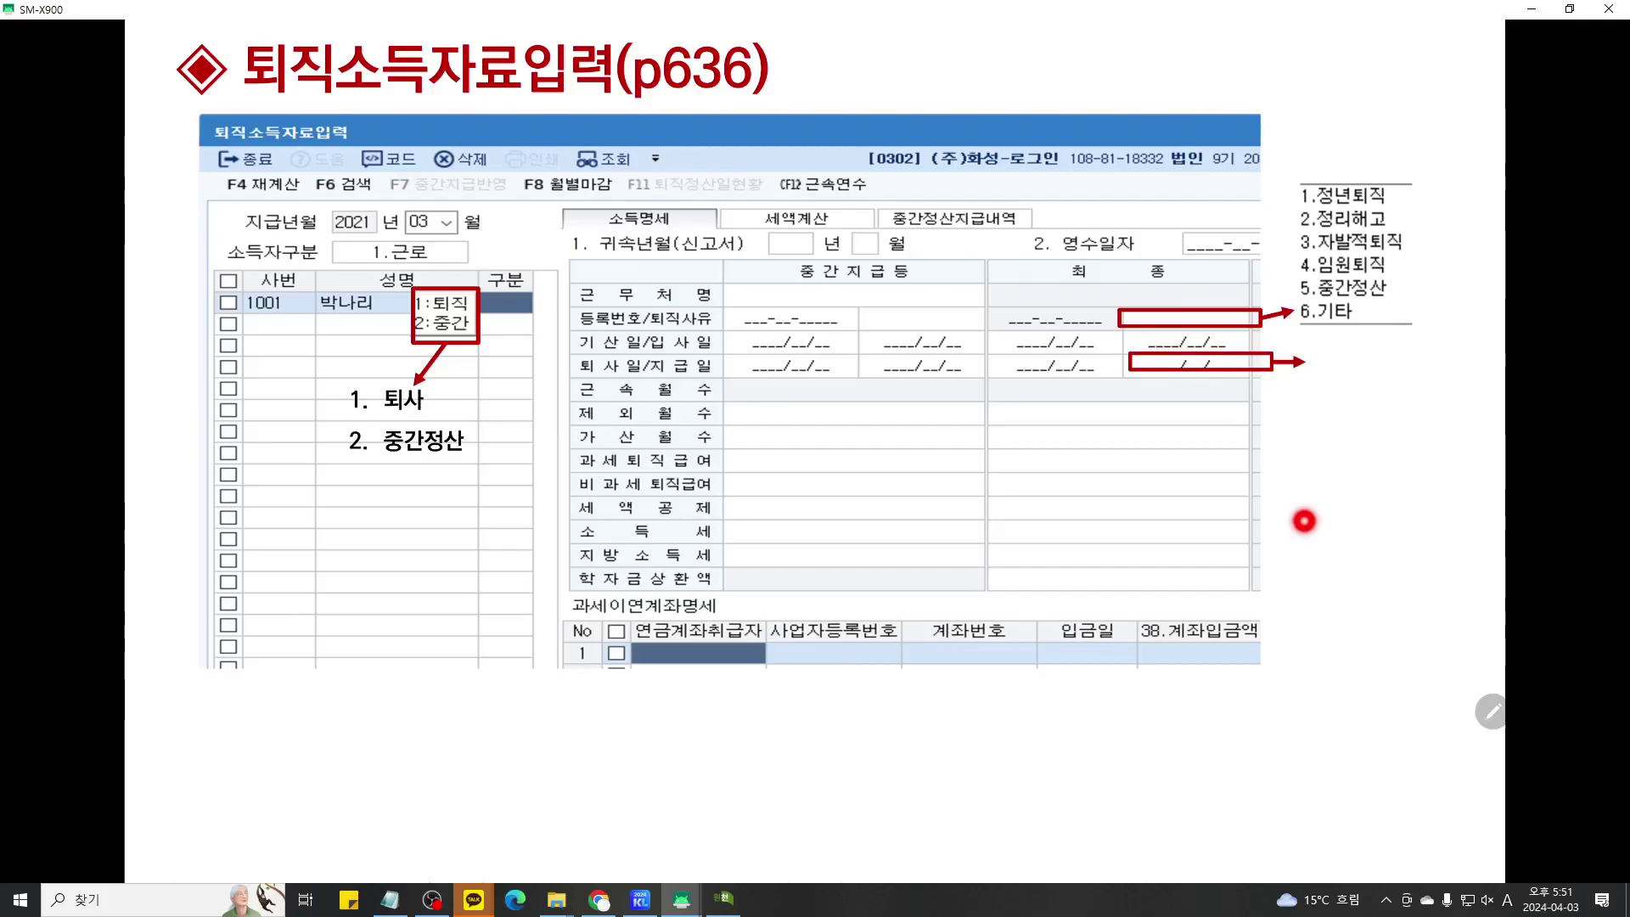
pyautogui.click(1305, 521)
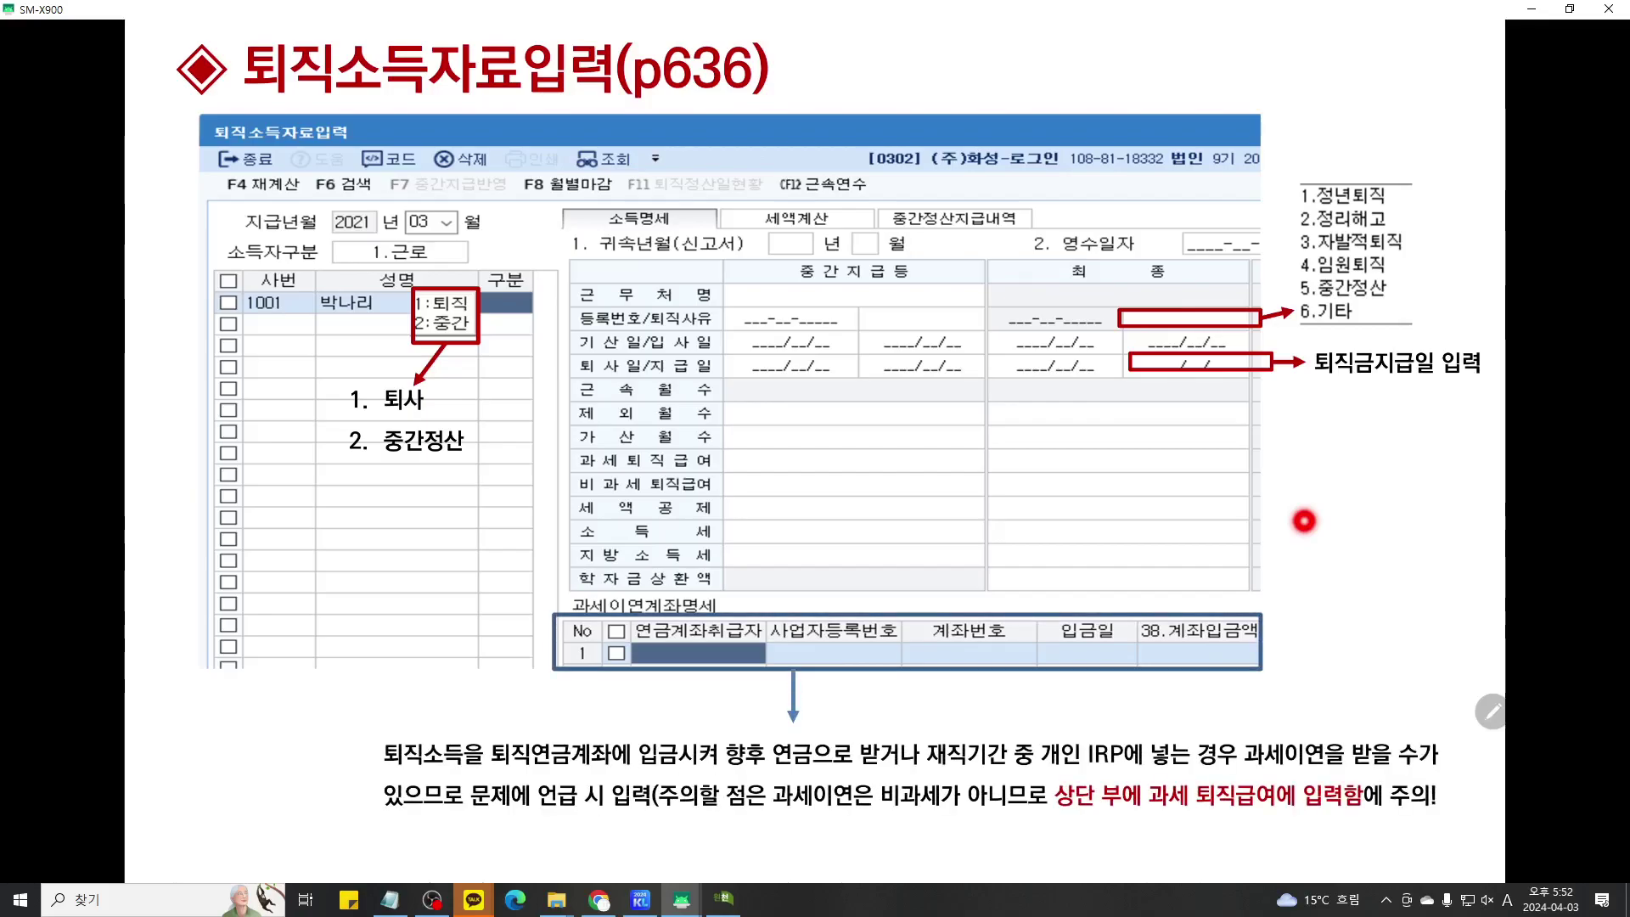
pyautogui.press('Right')
pyautogui.press('Left')
pyautogui.press('Left')
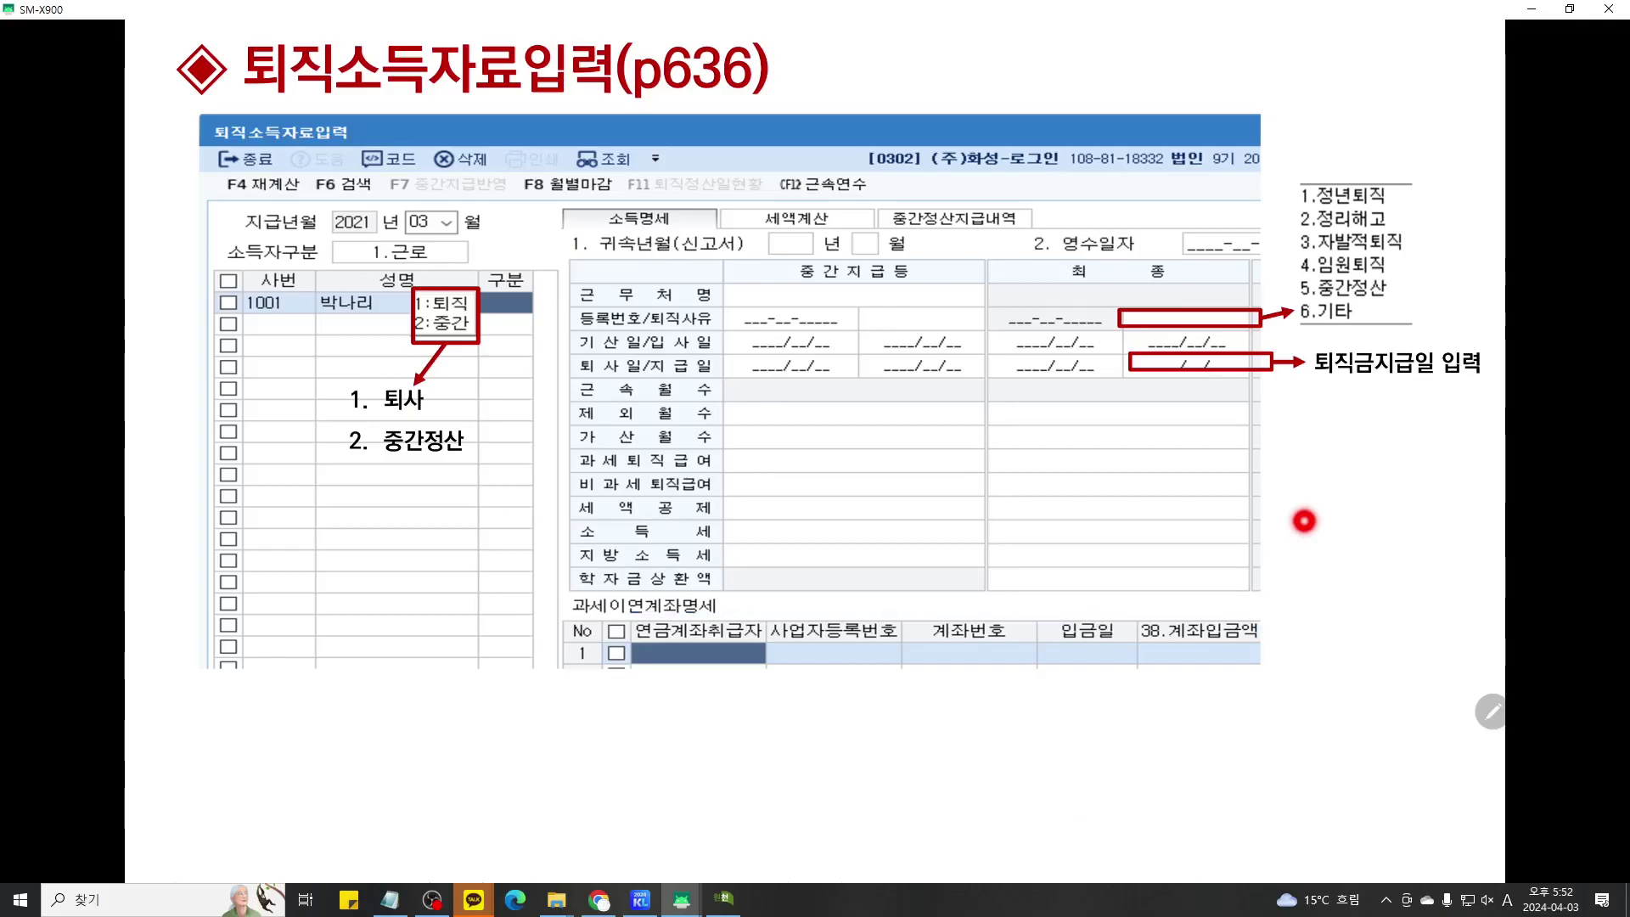
# - Highlight in yellow the final 과세퇴직급여 field and the key phrases about 퇴직연금계좌, 과세이연 and the entry caution beneath the form
pyautogui.moveTo(987, 462); pyautogui.dragTo(1248, 459)
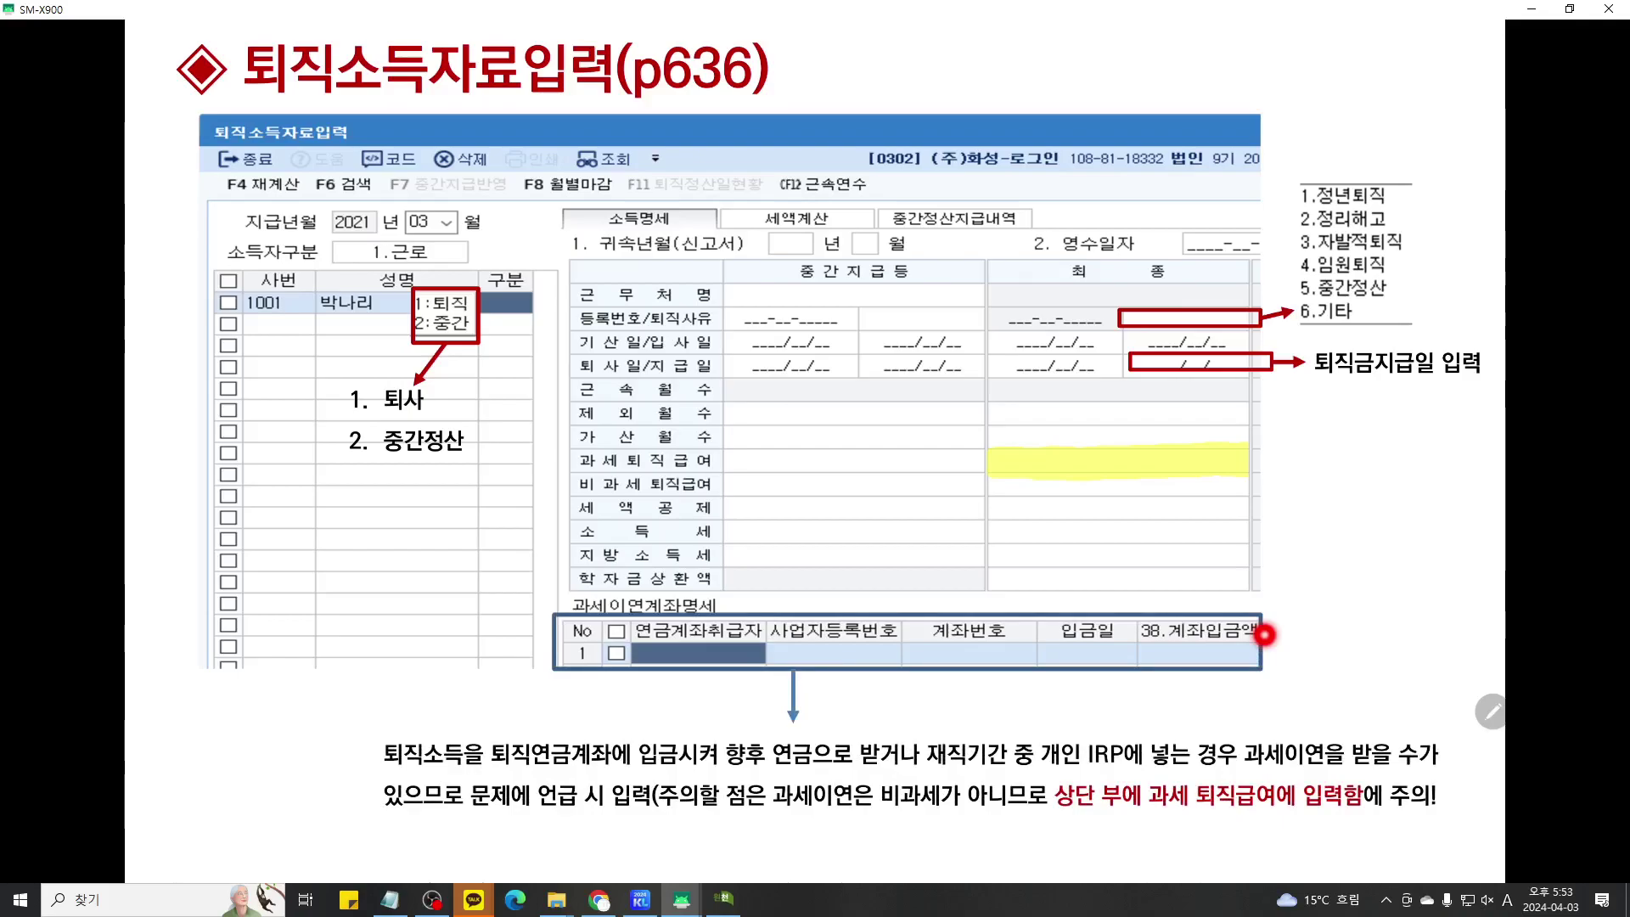
pyautogui.click(704, 787)
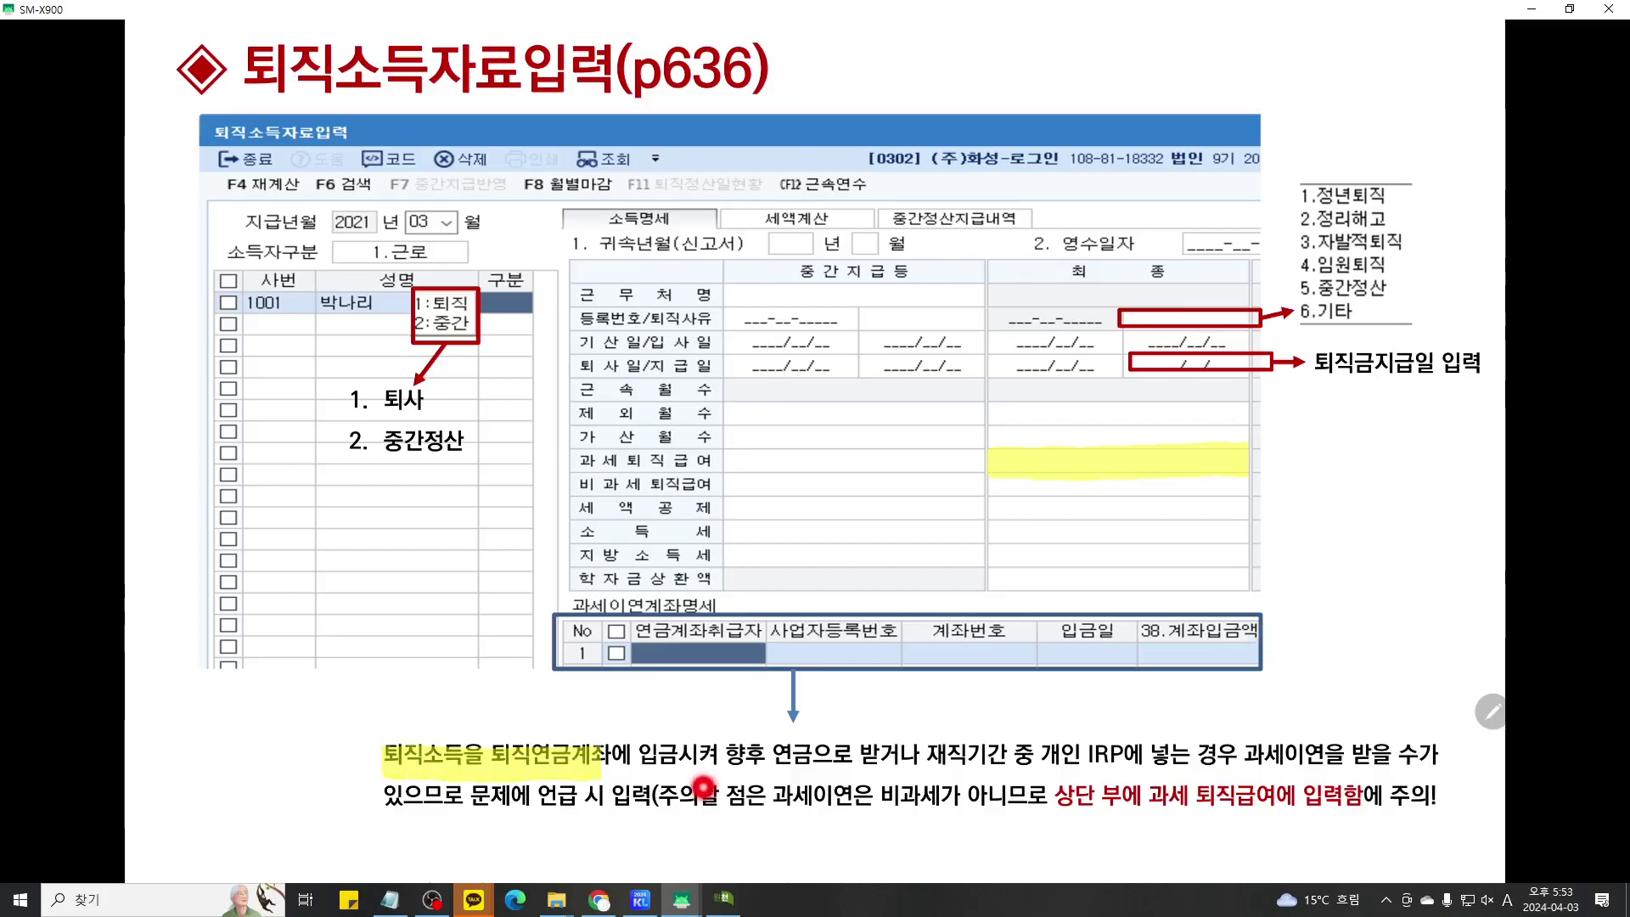
pyautogui.click(704, 788)
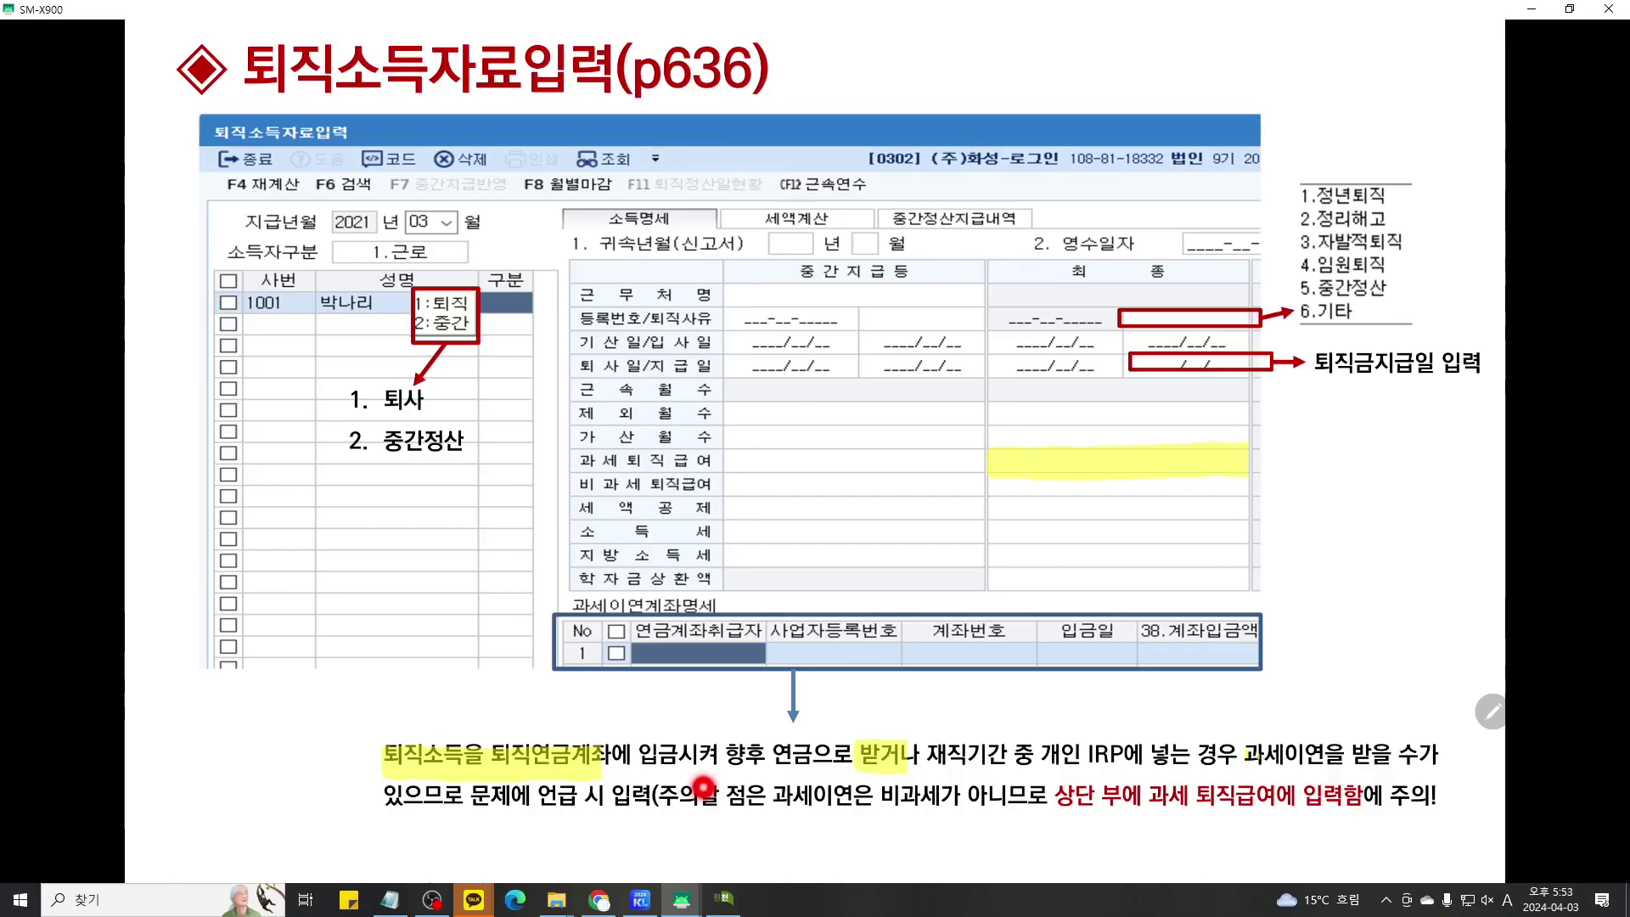
pyautogui.moveTo(1244, 753); pyautogui.dragTo(1435, 754)
pyautogui.moveTo(384, 796); pyautogui.dragTo(464, 796)
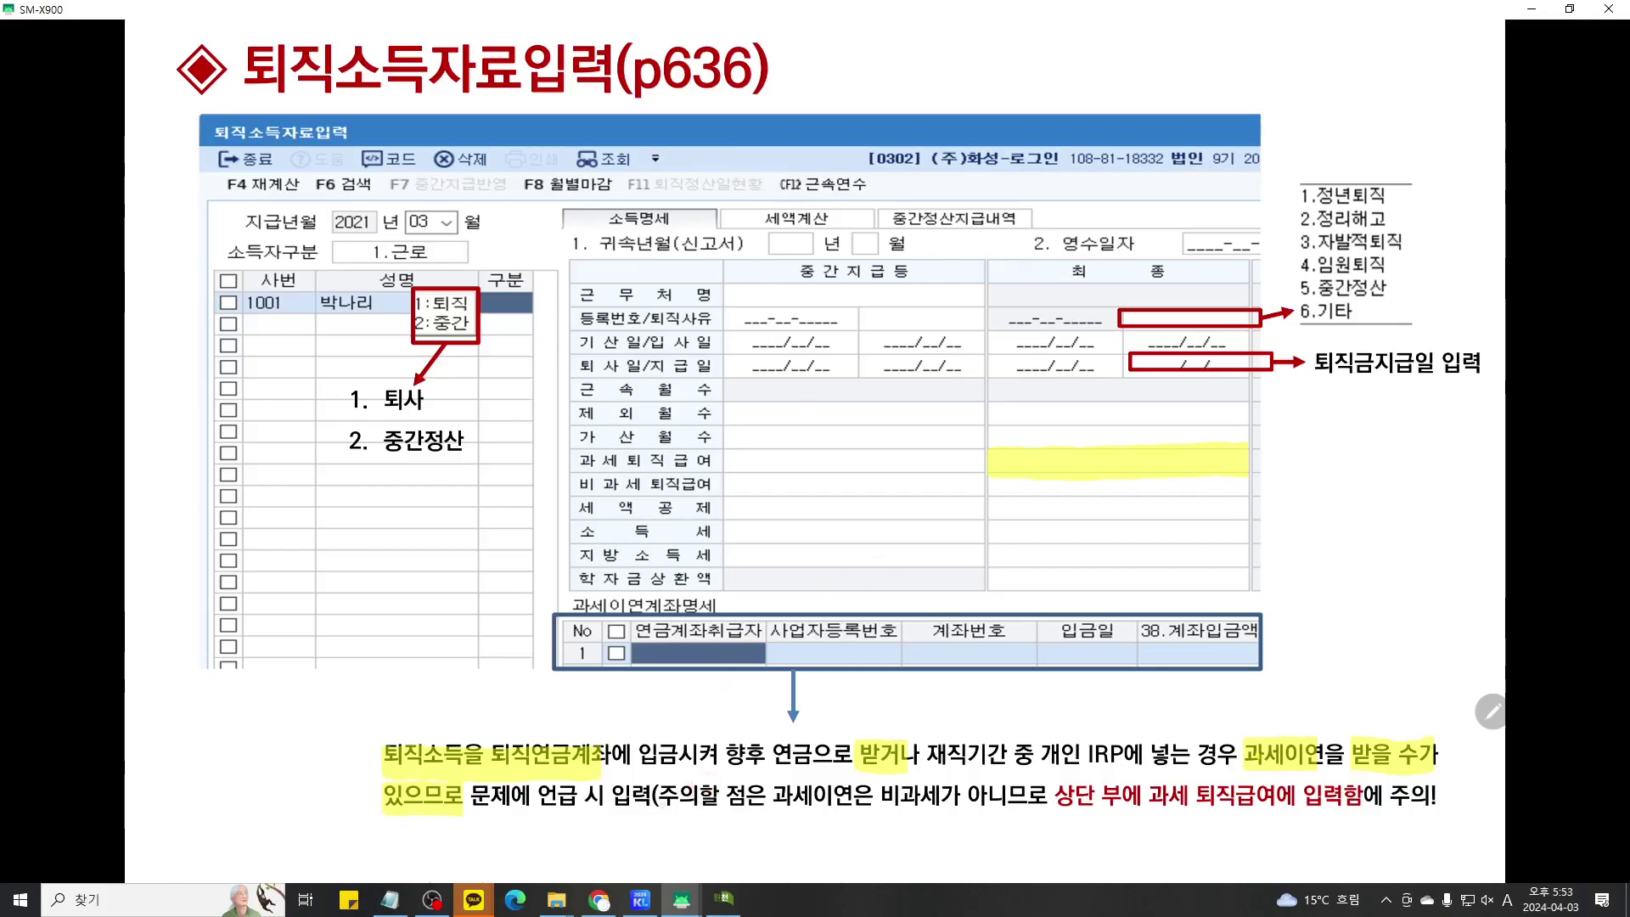
pyautogui.moveTo(658, 794); pyautogui.dragTo(722, 795)
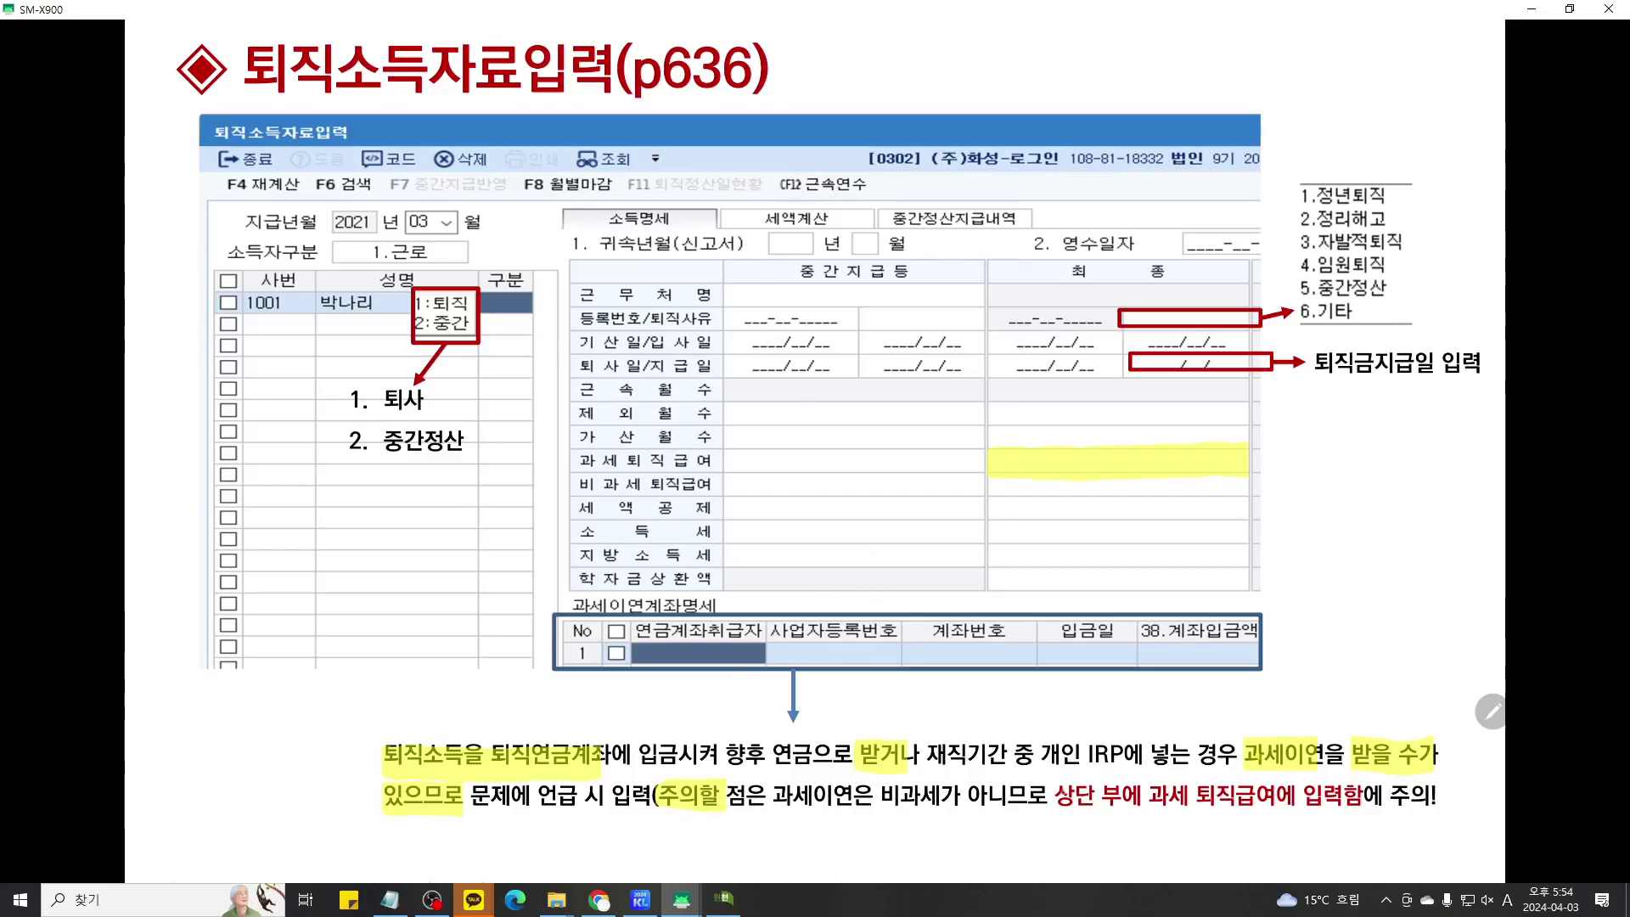
pyautogui.moveTo(1053, 794); pyautogui.dragTo(1337, 798)
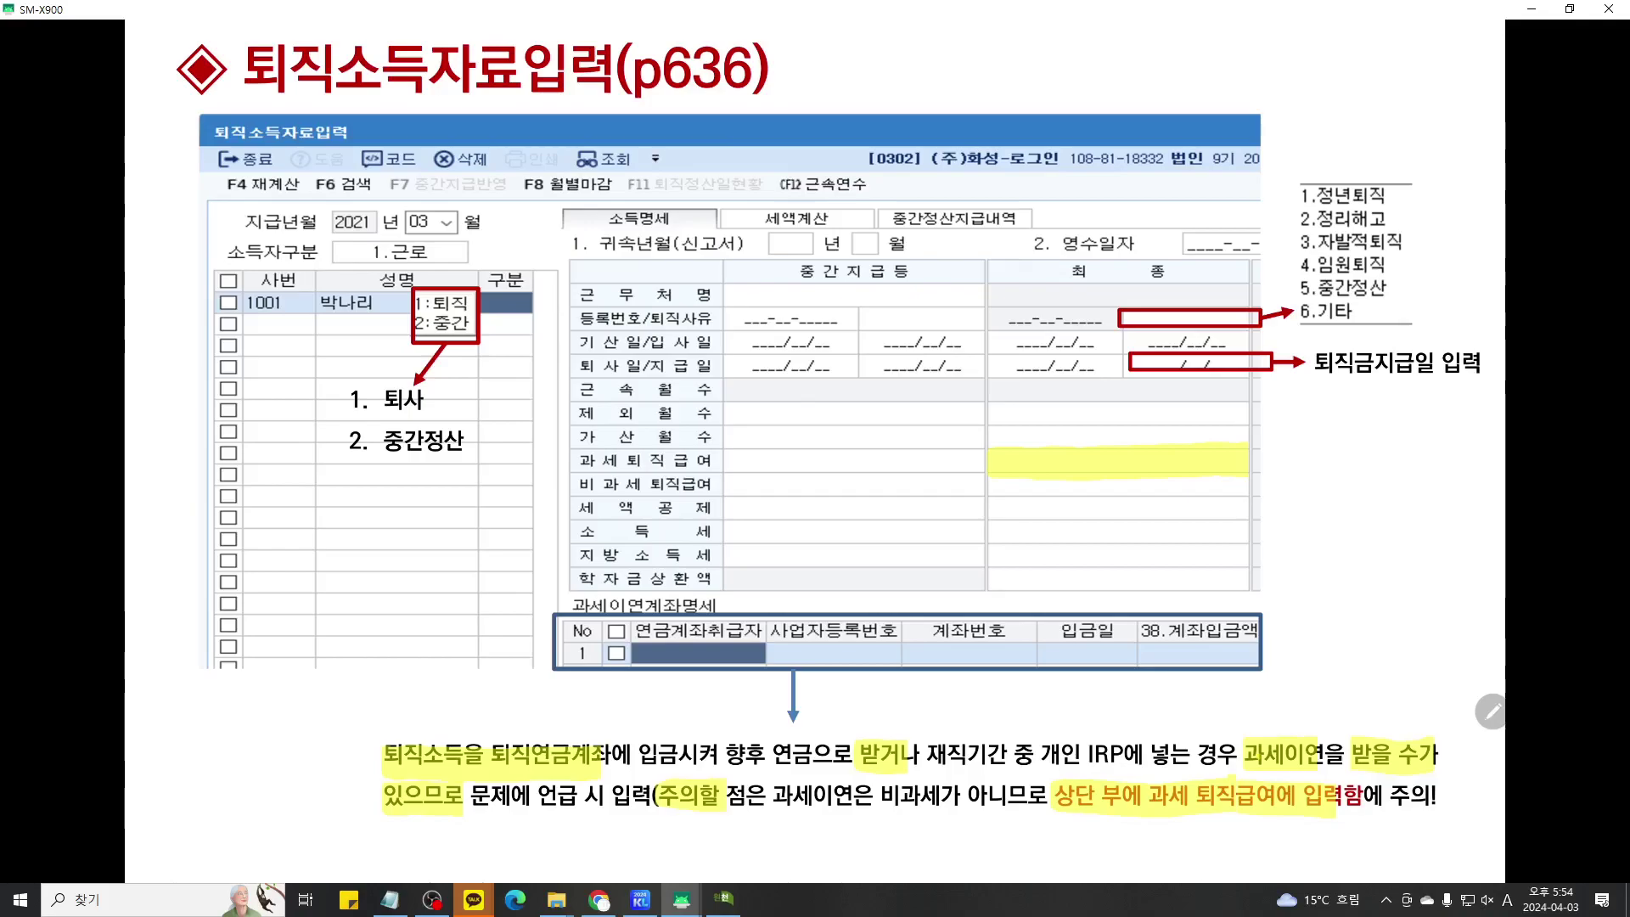
# - Handwrite 100,000,000 in the final 과세퇴직급여 field and a deposit amount in the 계좌입금액 field on the slide
pyautogui.click(1255, 41)
pyautogui.click(1255, 164)
pyautogui.moveTo(1074, 451)
pyautogui.mouseDown()
pyautogui.moveTo(1072, 469)
pyautogui.moveTo(1095, 454)
pyautogui.moveTo(1071, 465)
pyautogui.moveTo(1254, 461)
pyautogui.mouseUp()
pyautogui.moveTo(1151, 644); pyautogui.dragTo(1250, 654)
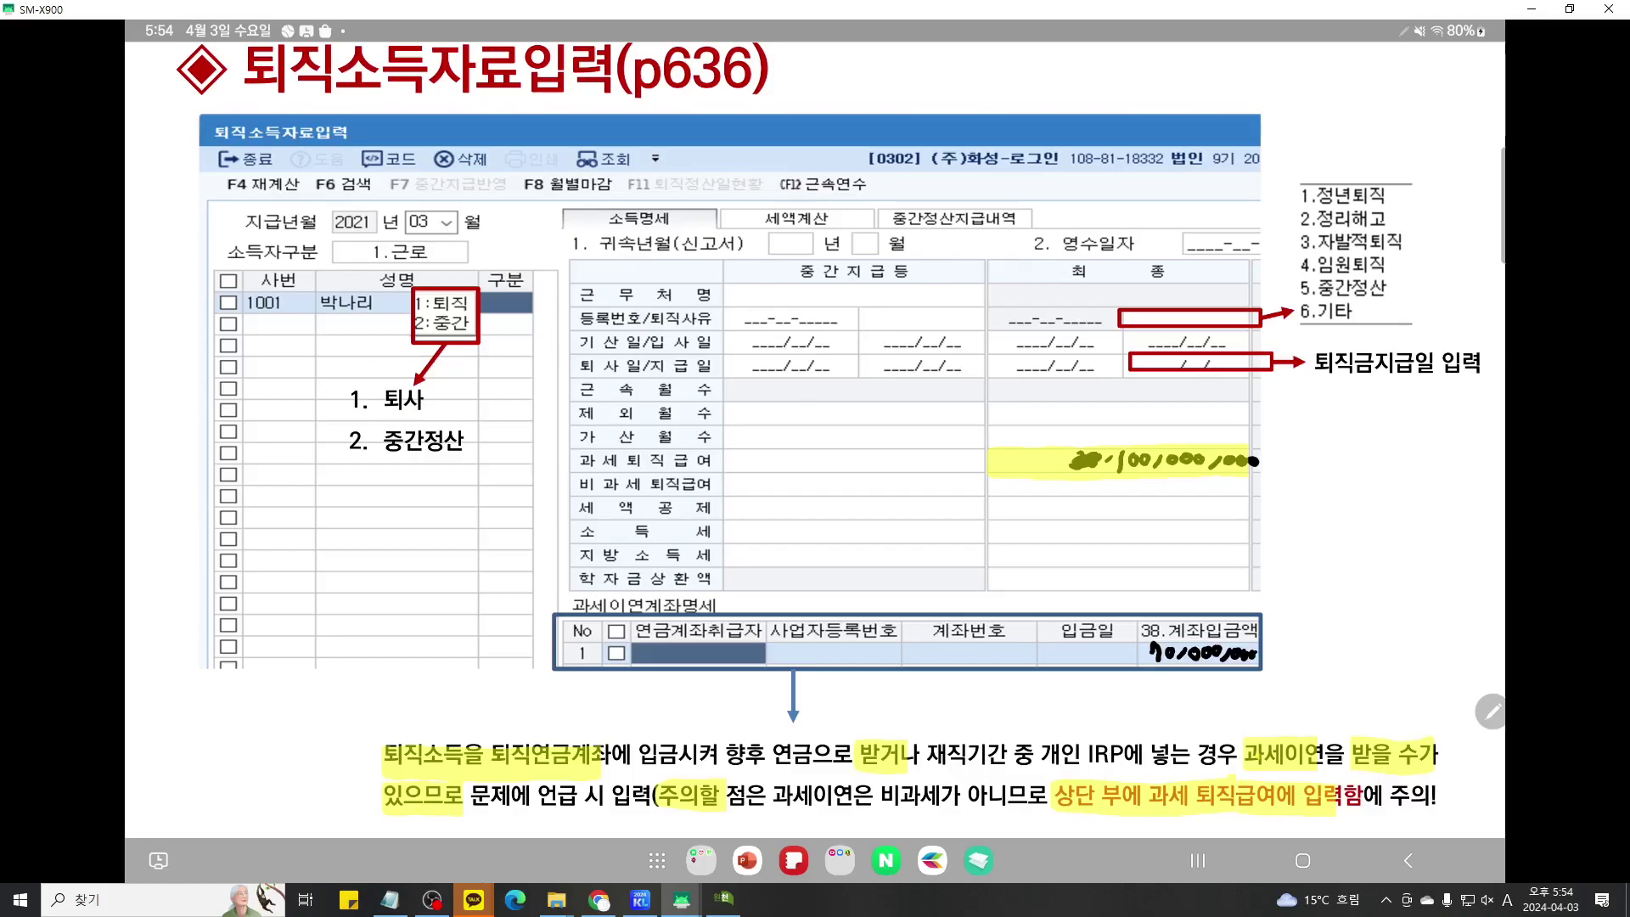
# - Switch to the notes app, open the 부가소득 note and bring exercise 1 about the retiring employee 102 into view
pyautogui.hotkey('alt', 'Tab')
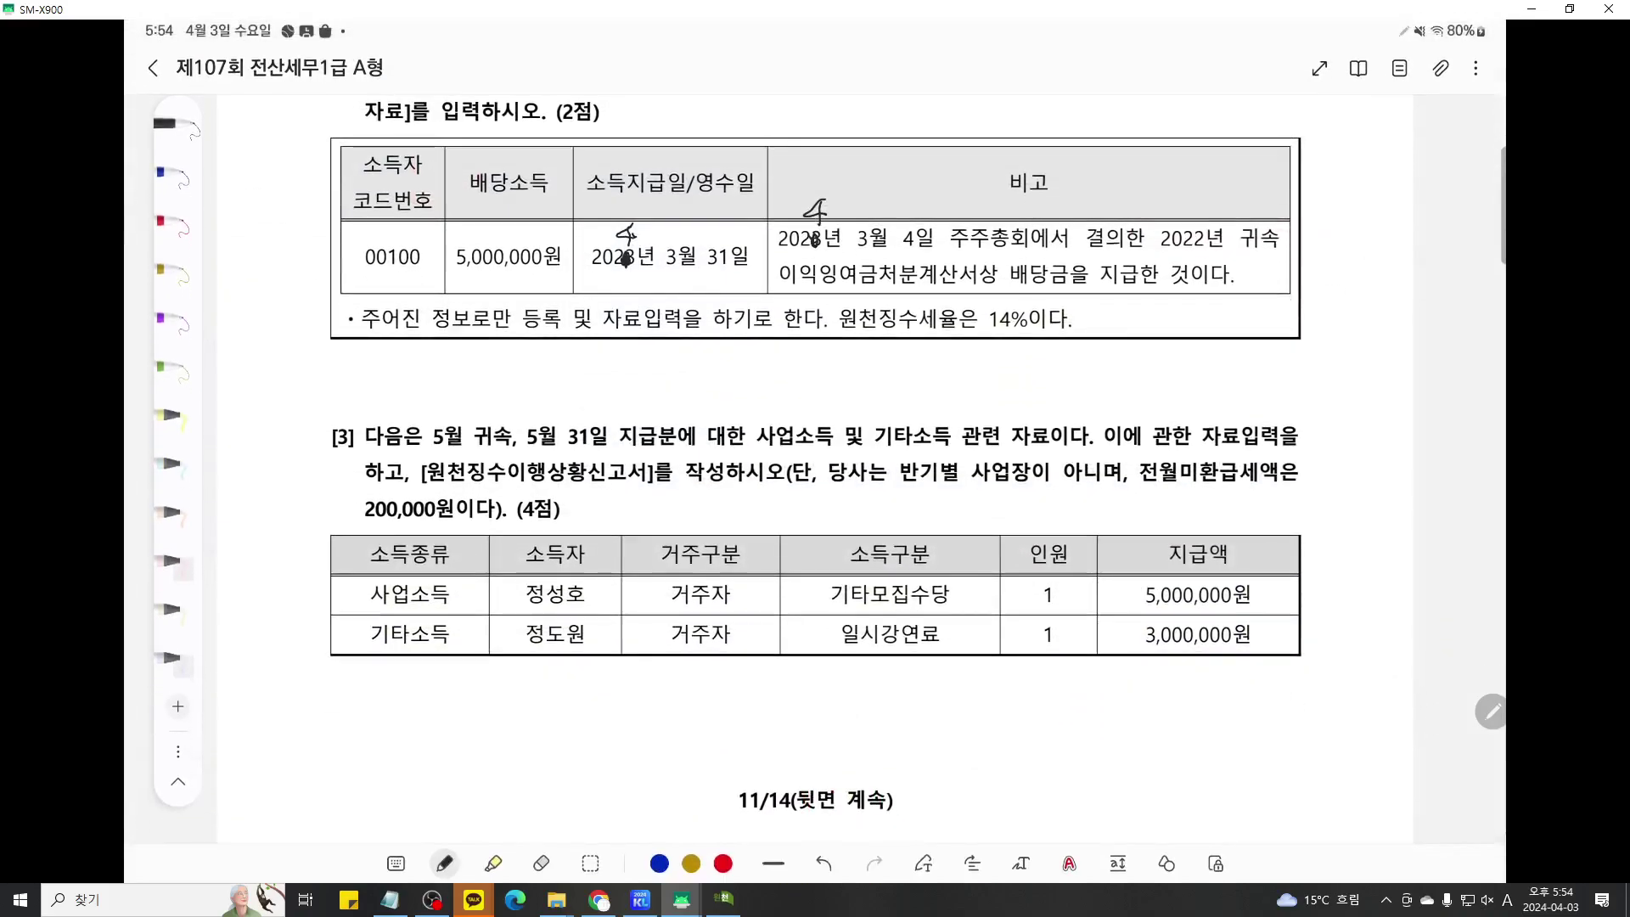
pyautogui.click(1408, 861)
pyautogui.click(1408, 861)
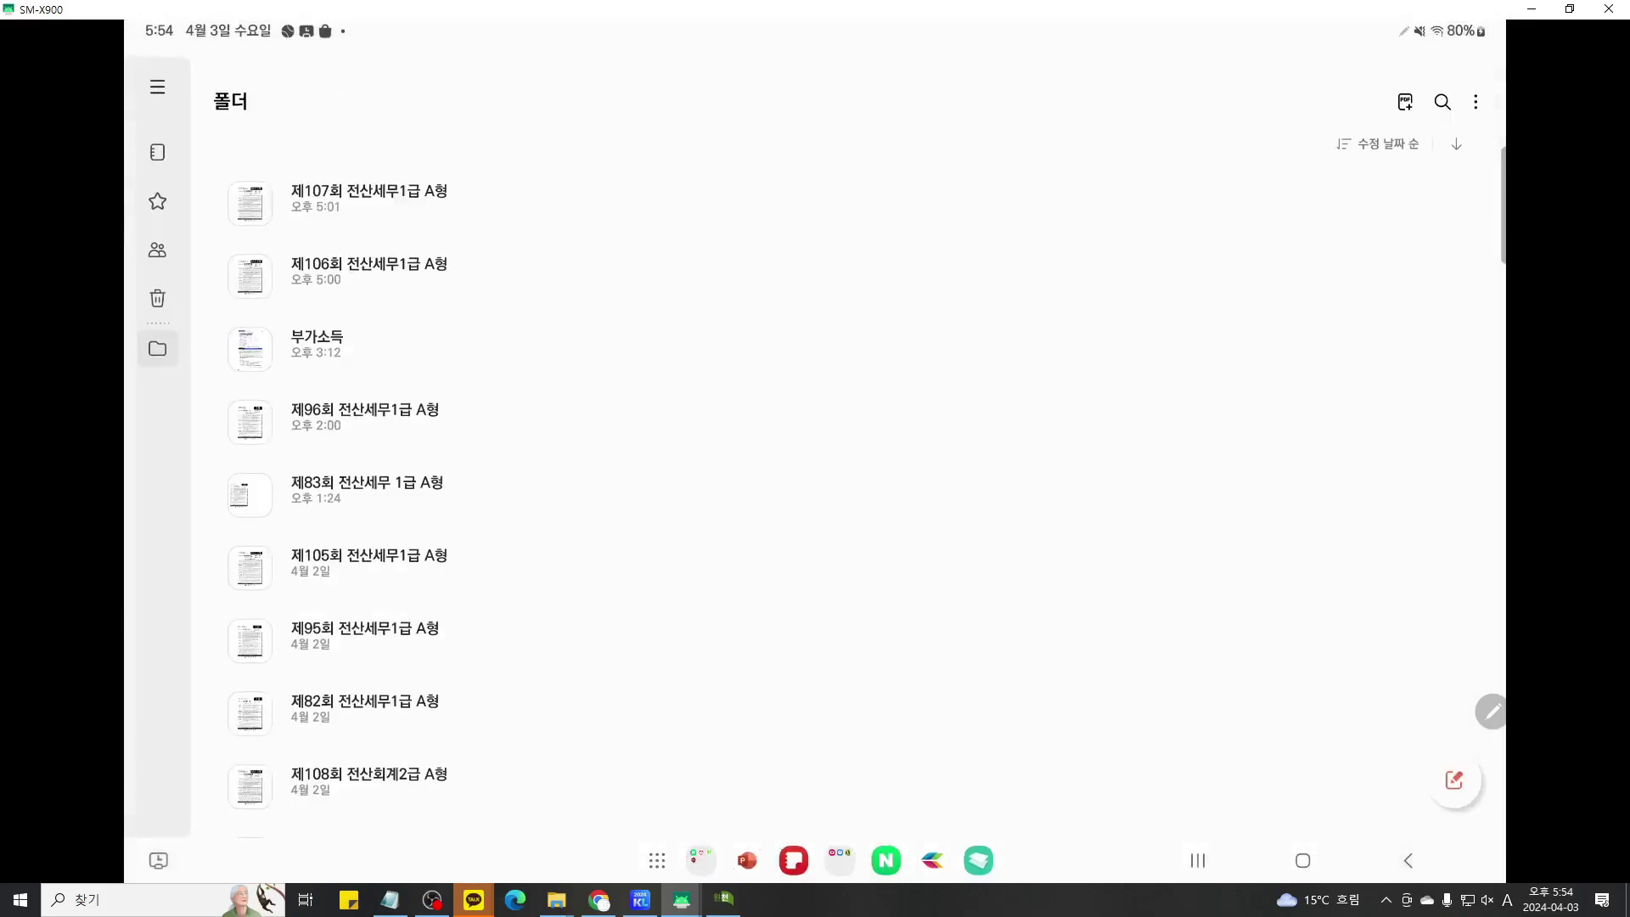
pyautogui.click(317, 343)
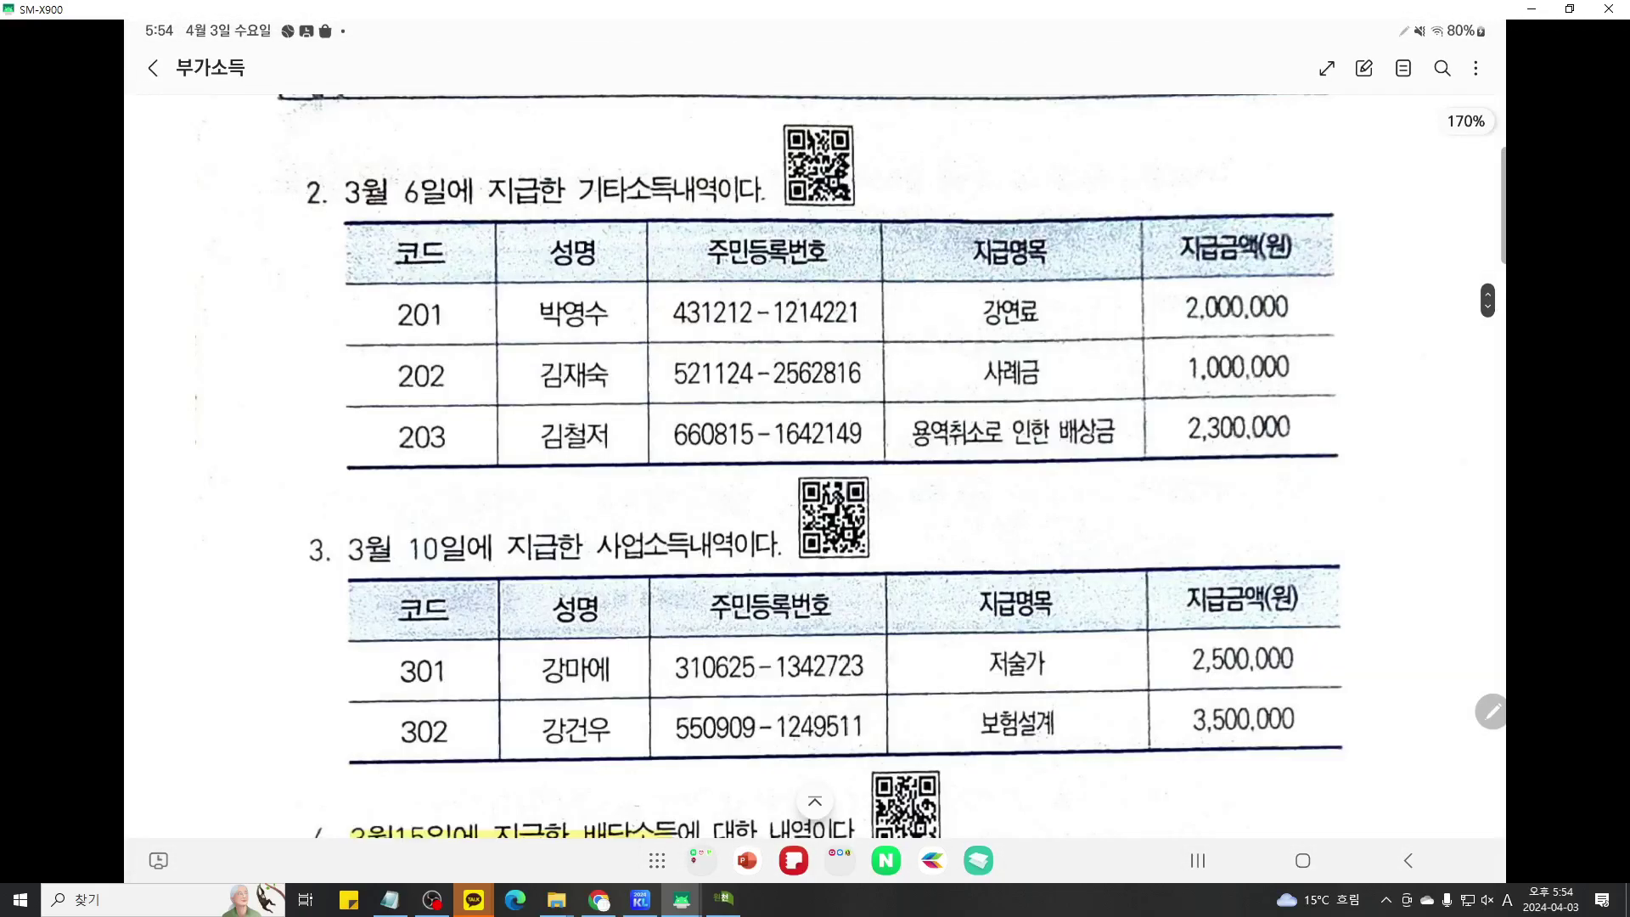
pyautogui.scroll(10, 396, 704)
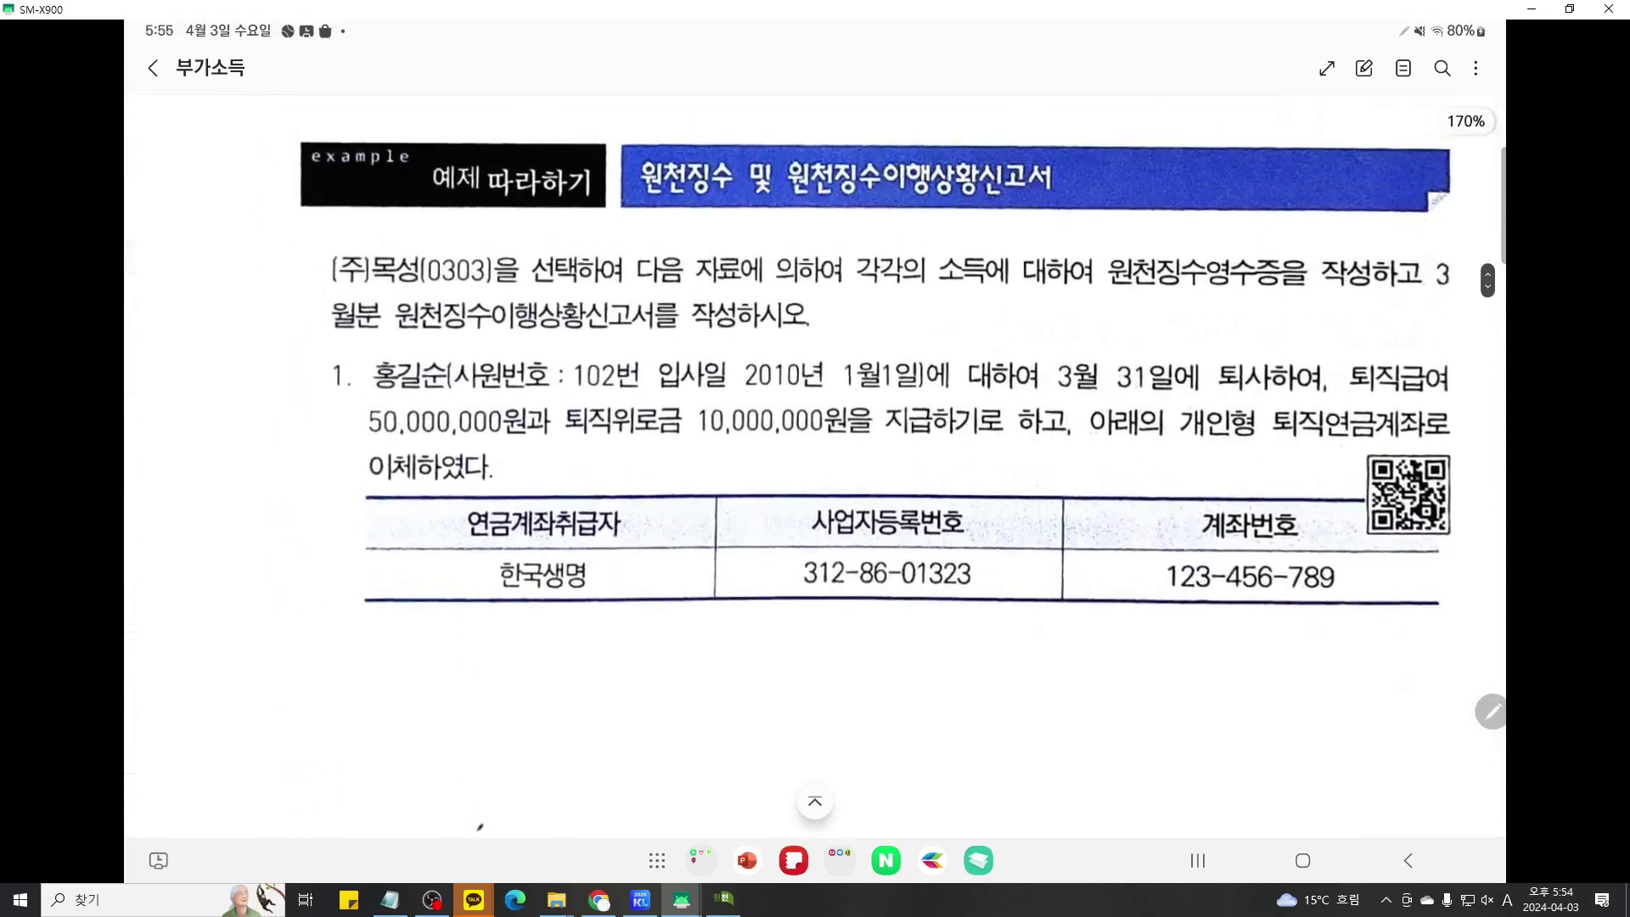
pyautogui.scroll(2, 397, 703)
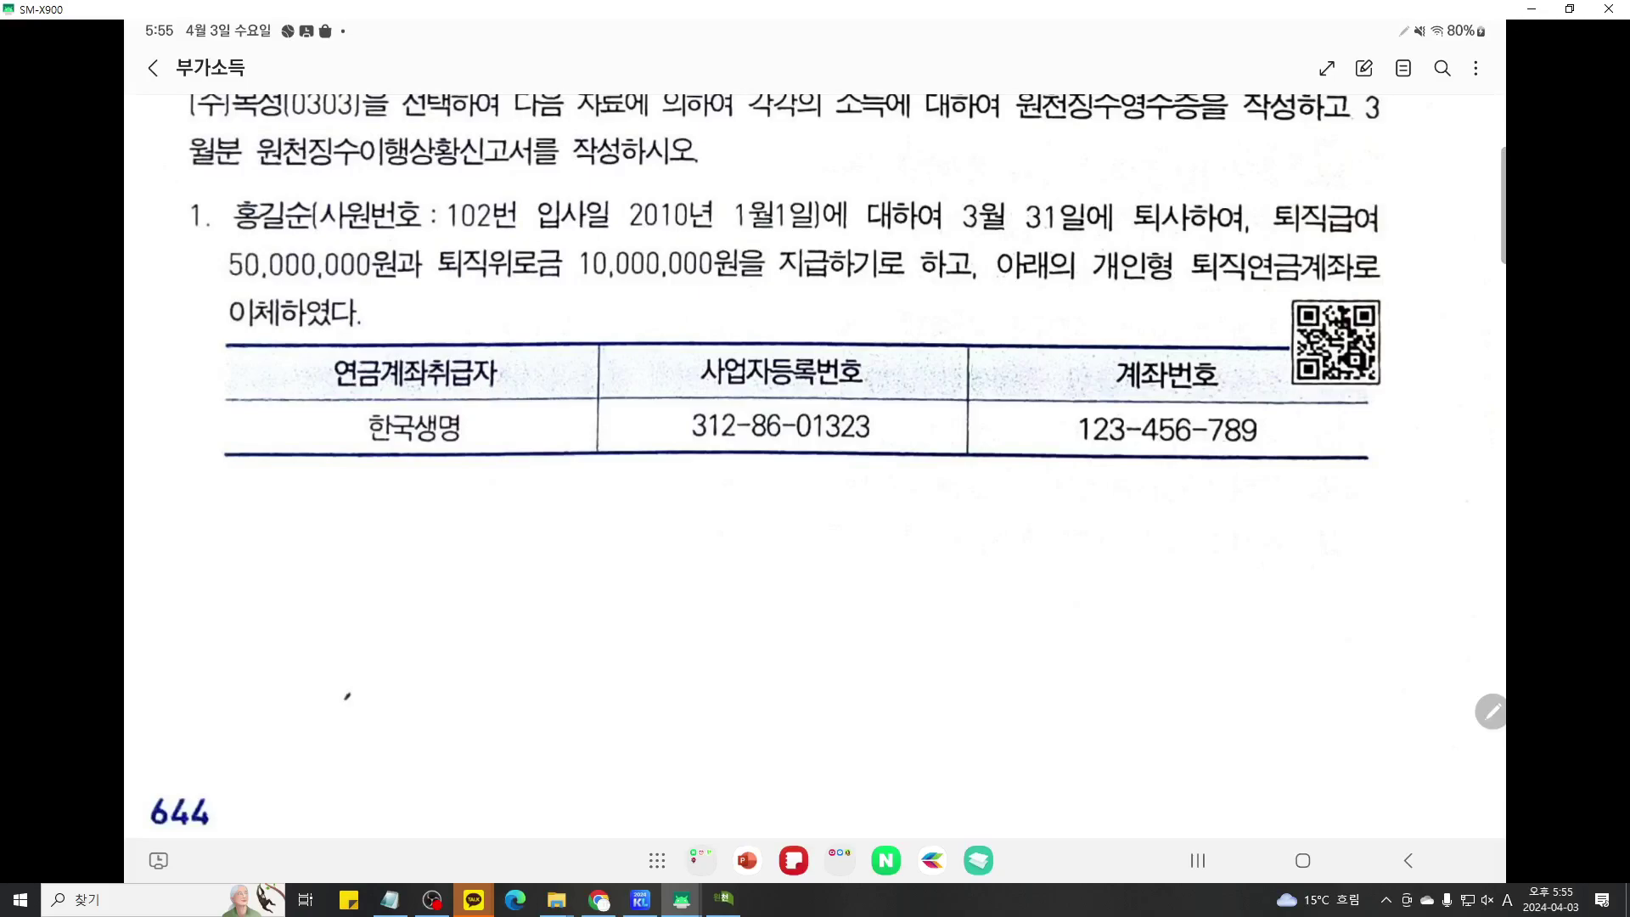
pyautogui.scroll(2, 815, 468)
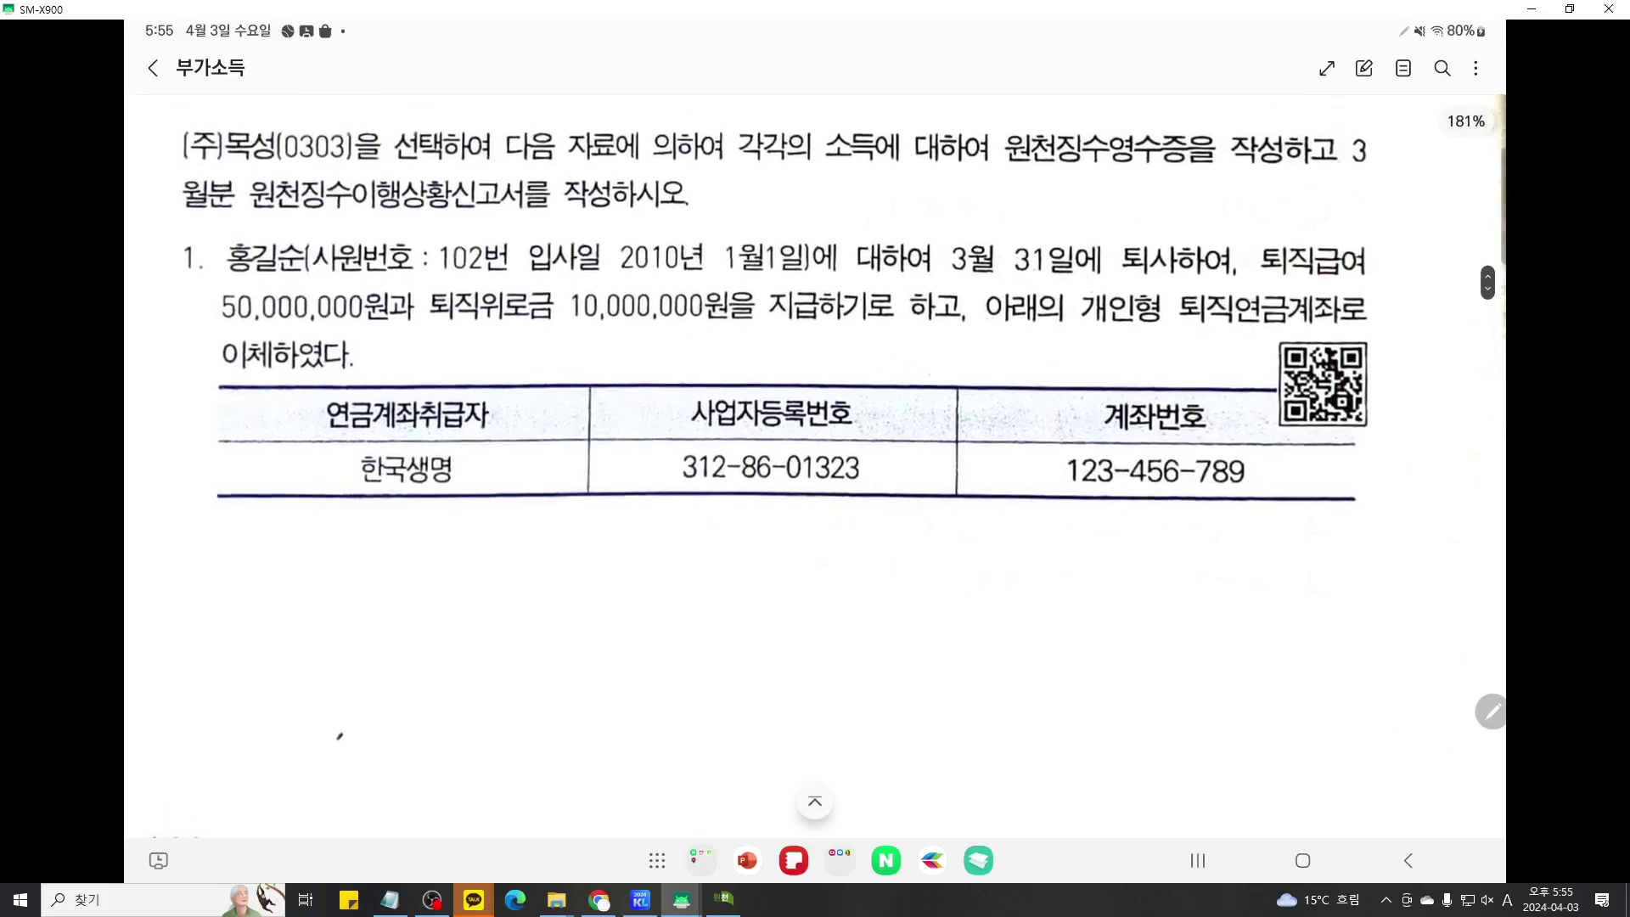
pyautogui.scroll(1, 806, 339)
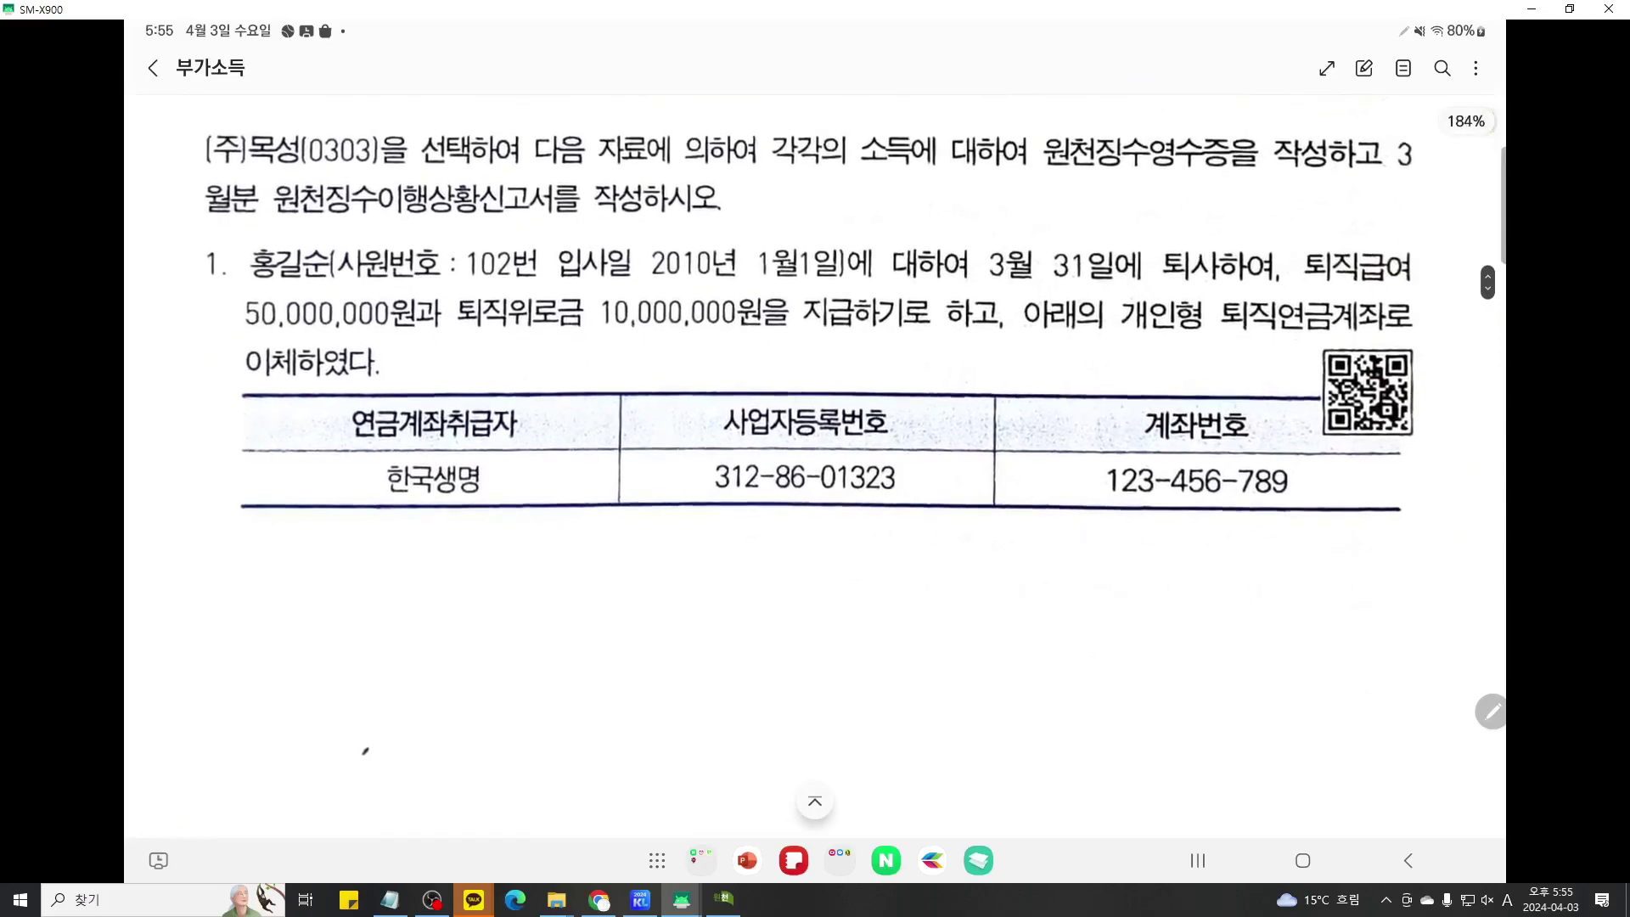
pyautogui.scroll(2, 1308, 509)
pyautogui.scroll(-1, 806, 339)
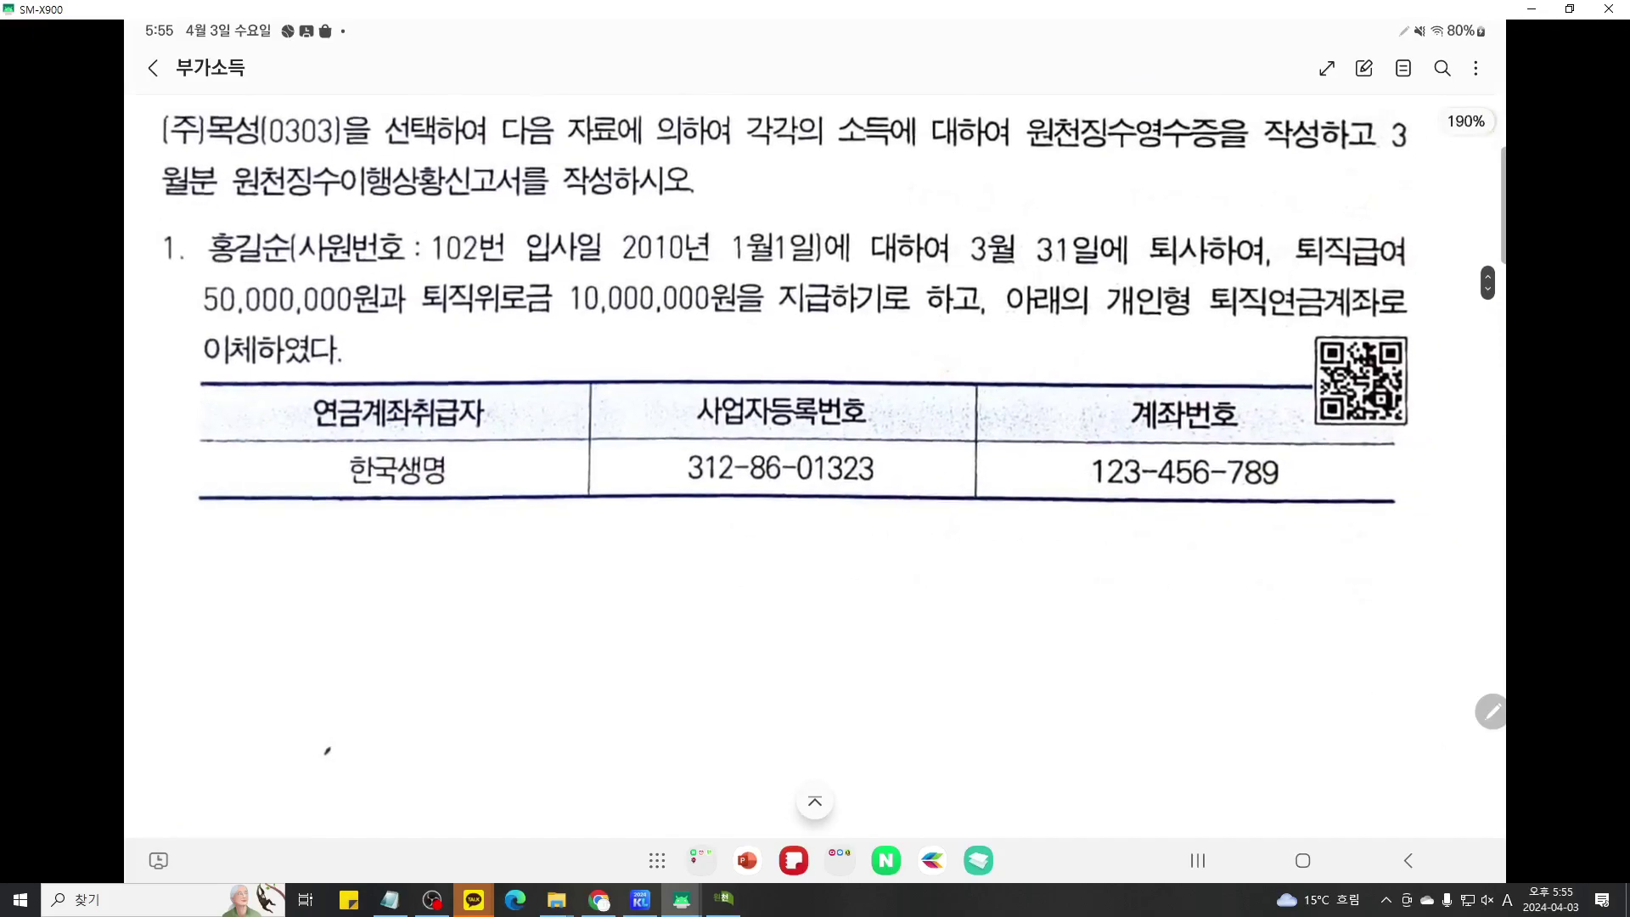
# - Make the note editable and highlight "3월 31일", "퇴사" and "아래의 개인형 퇴직연금계좌로 이체하였다" in exercise 1
pyautogui.click(1364, 68)
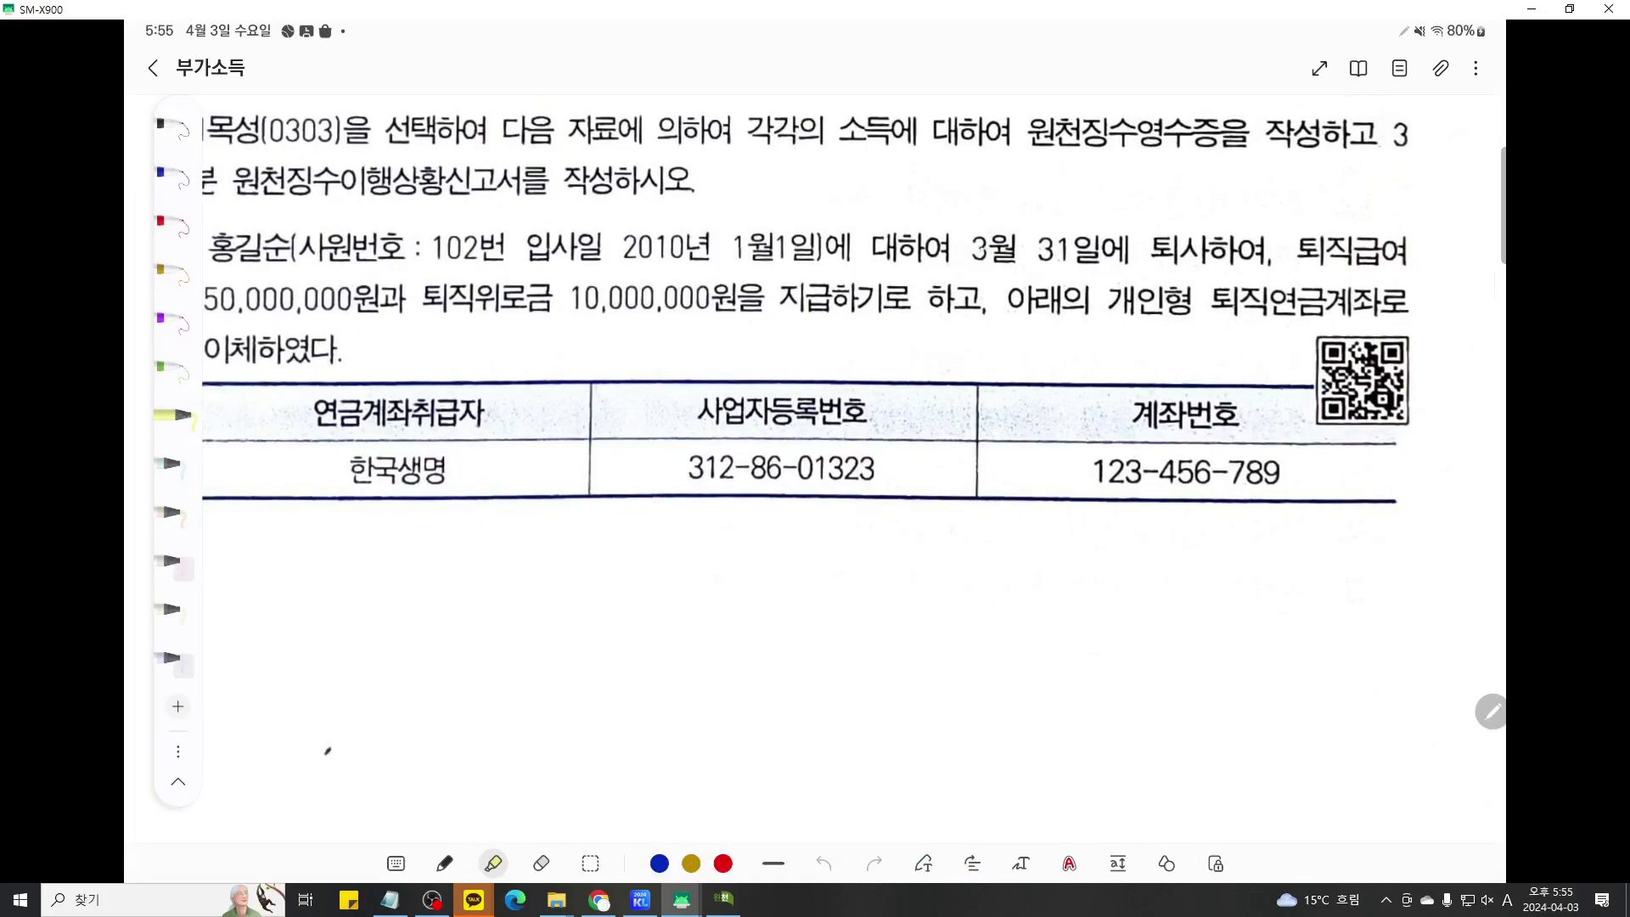
pyautogui.moveTo(973, 253); pyautogui.dragTo(1196, 248)
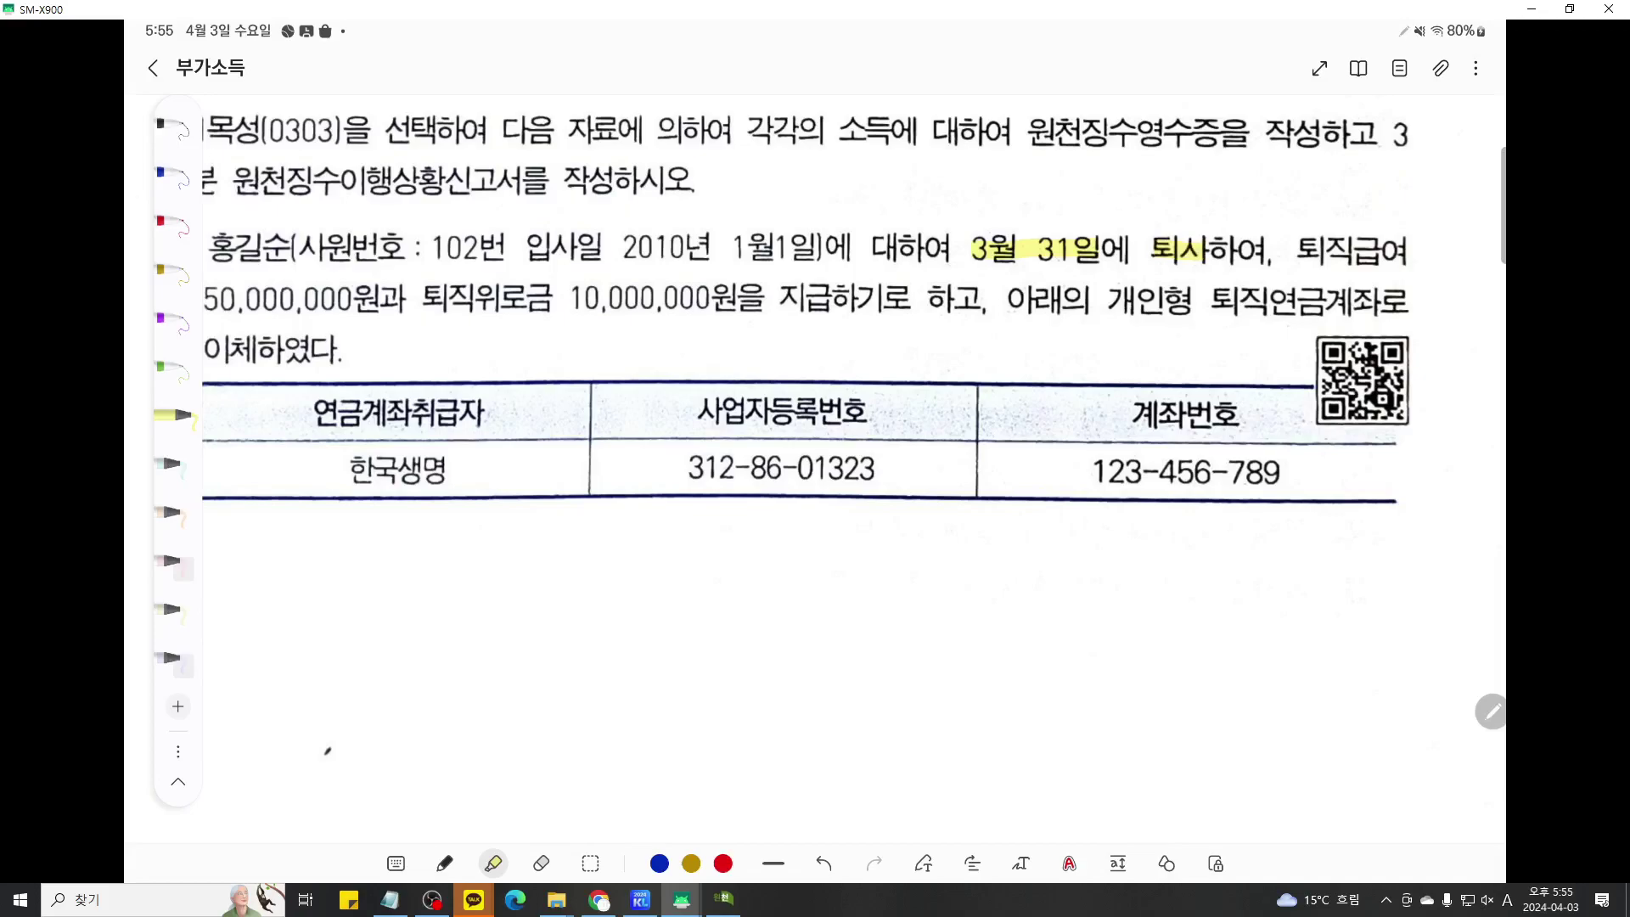
pyautogui.scroll(-2, 807, 339)
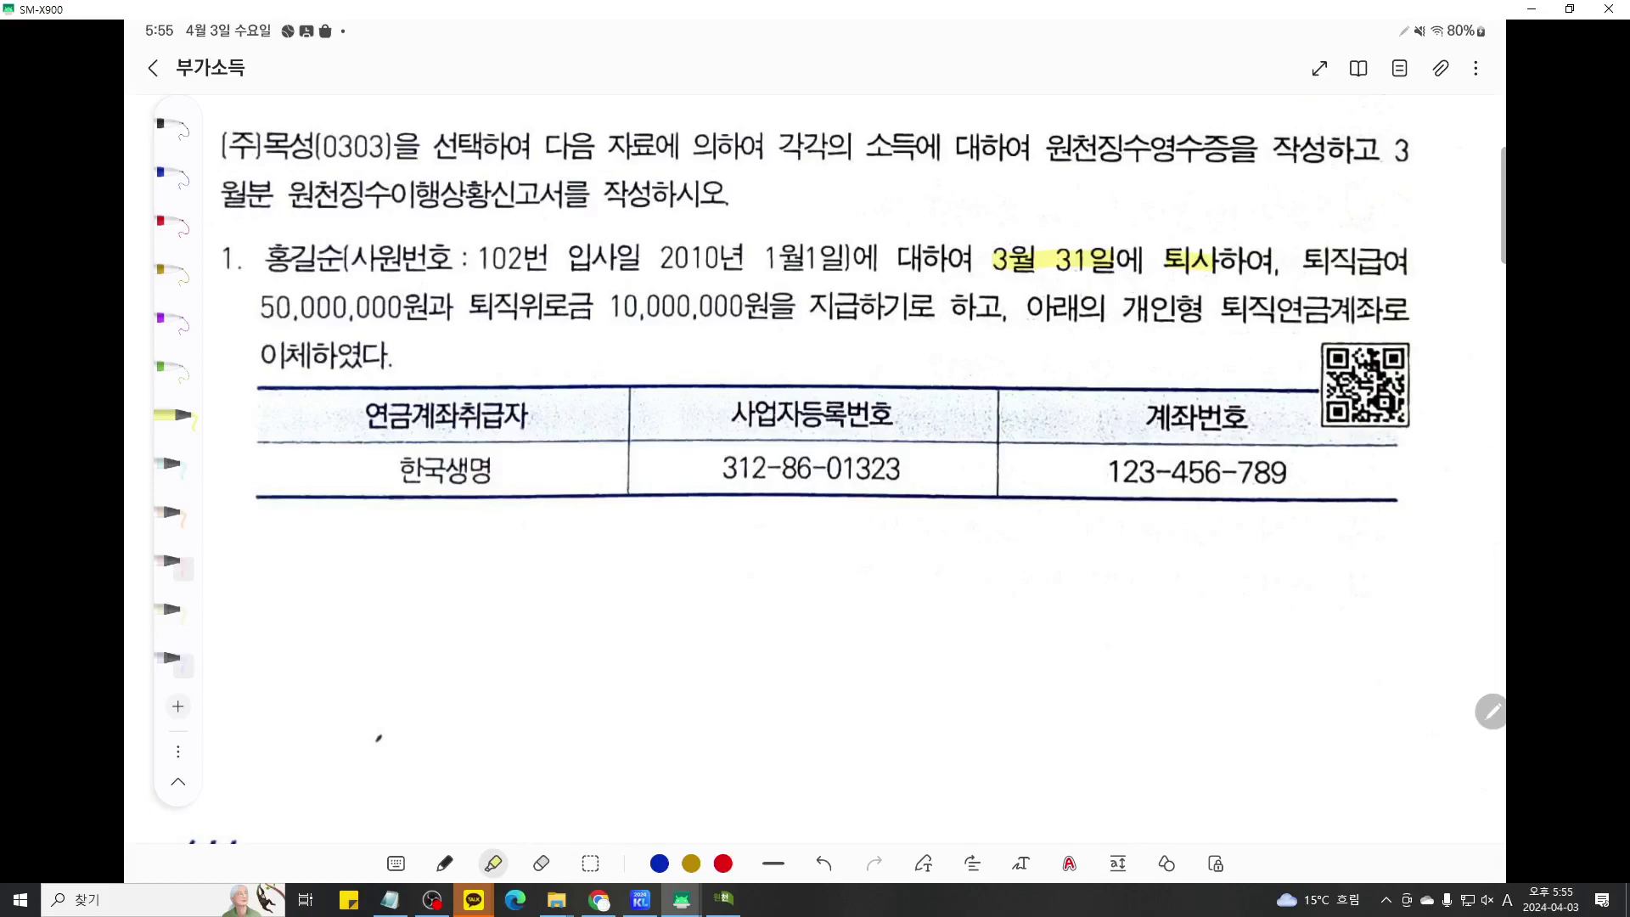
pyautogui.moveTo(1028, 307); pyautogui.dragTo(1376, 308)
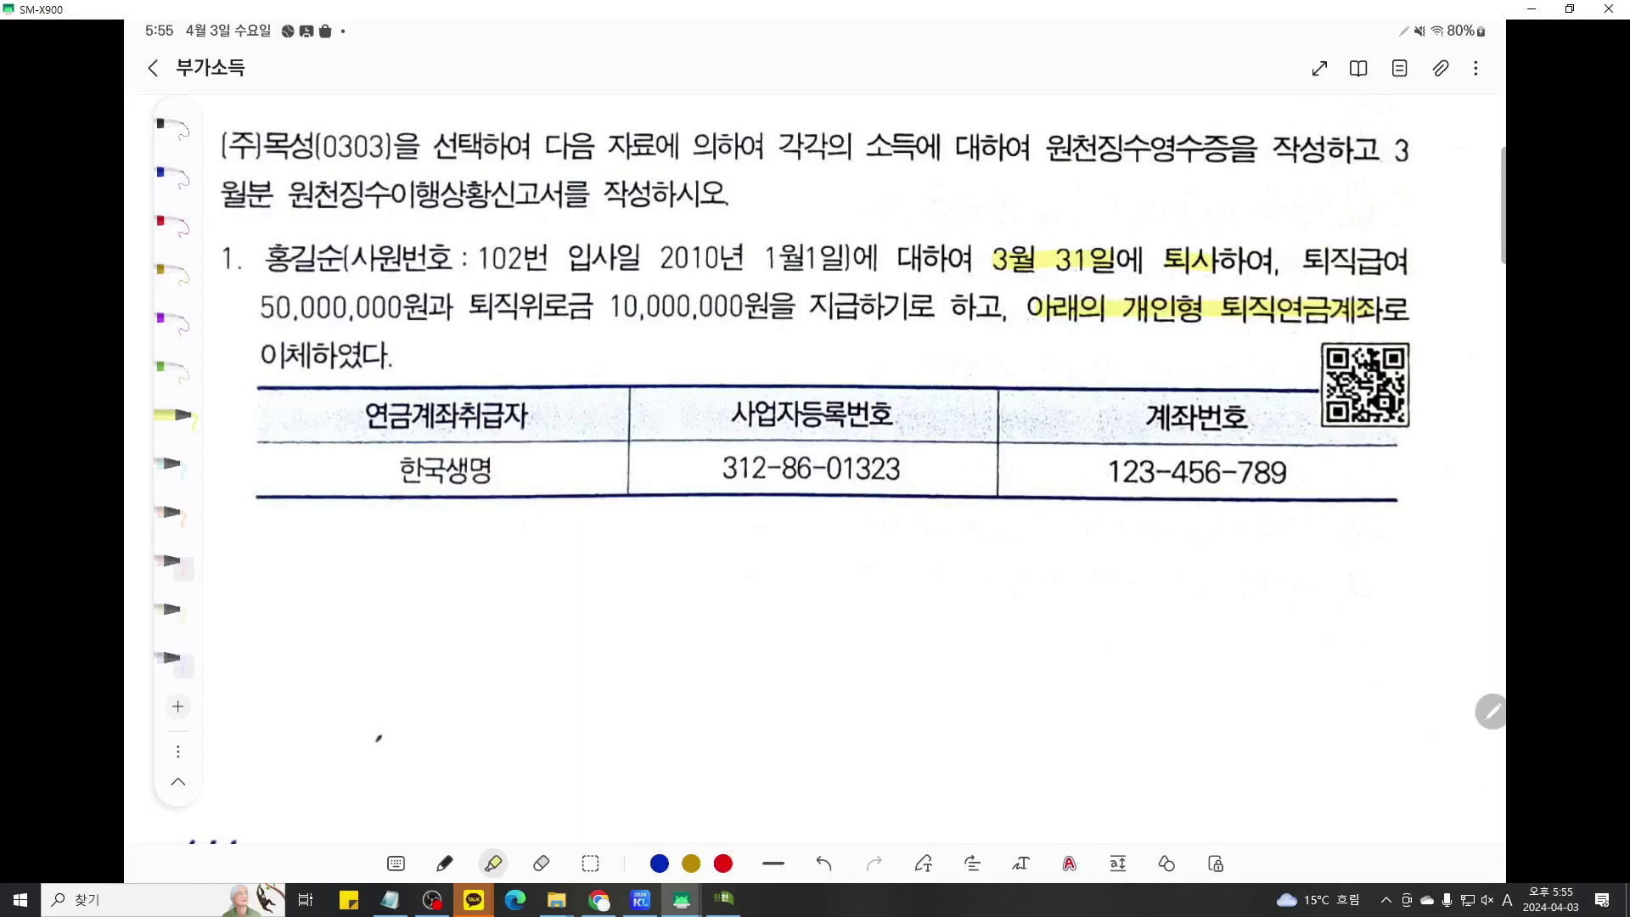
pyautogui.moveTo(270, 355); pyautogui.dragTo(369, 355)
# - Switch to KcLep, close the 연말정산추가자료입력 window and bring up the 원천징수 main screen
pyautogui.click(659, 902)
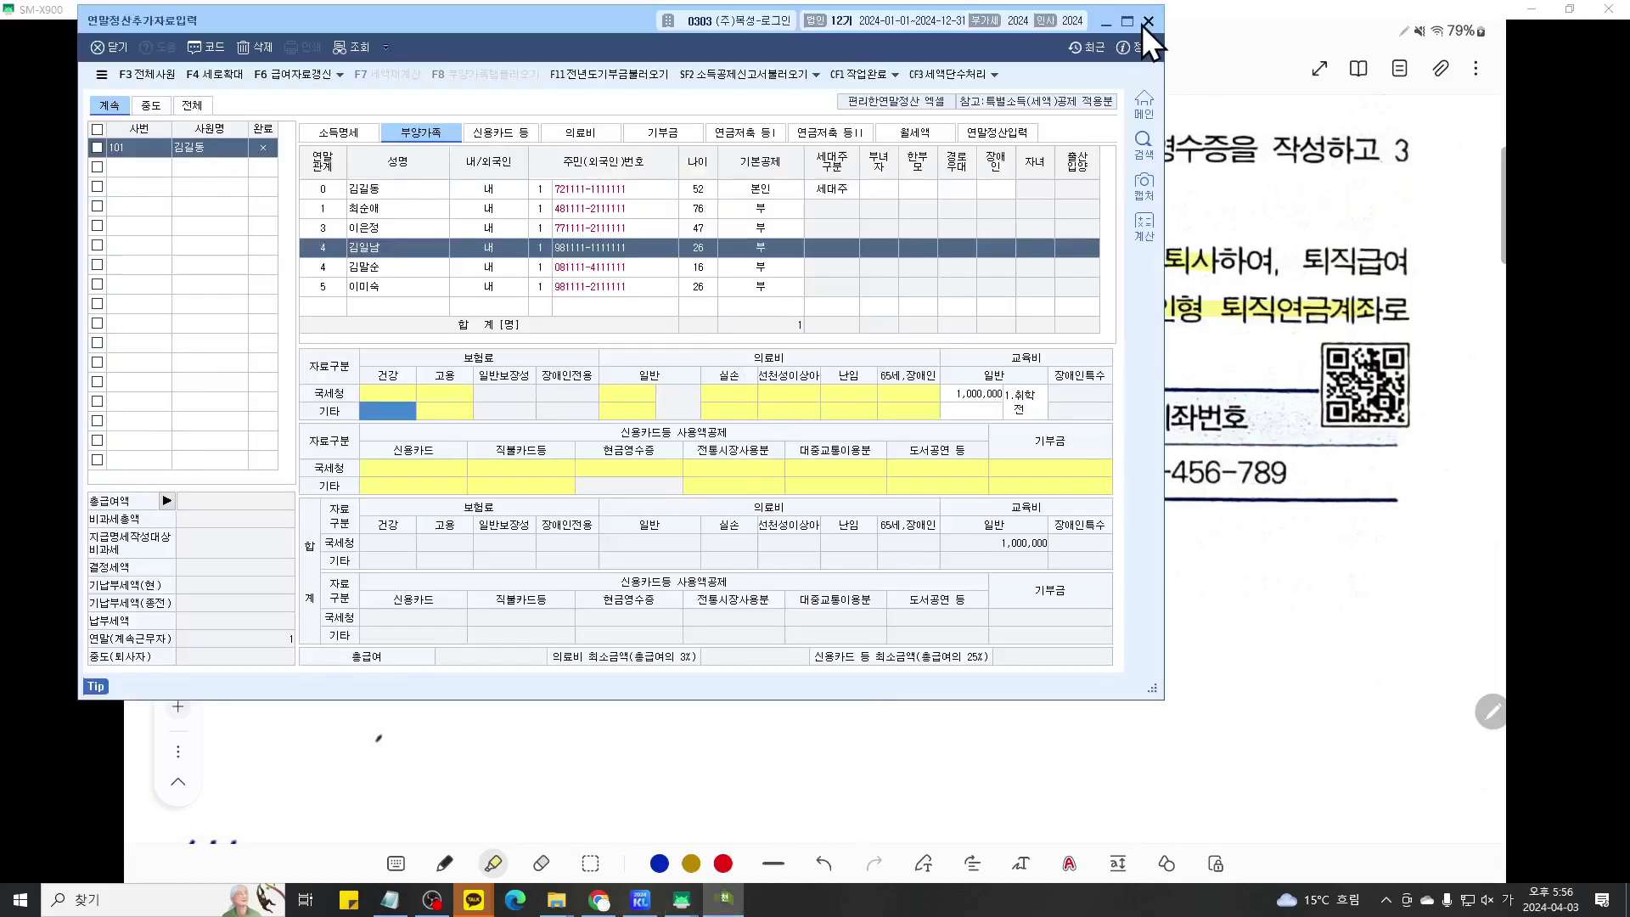
pyautogui.click(1148, 22)
pyautogui.click(647, 899)
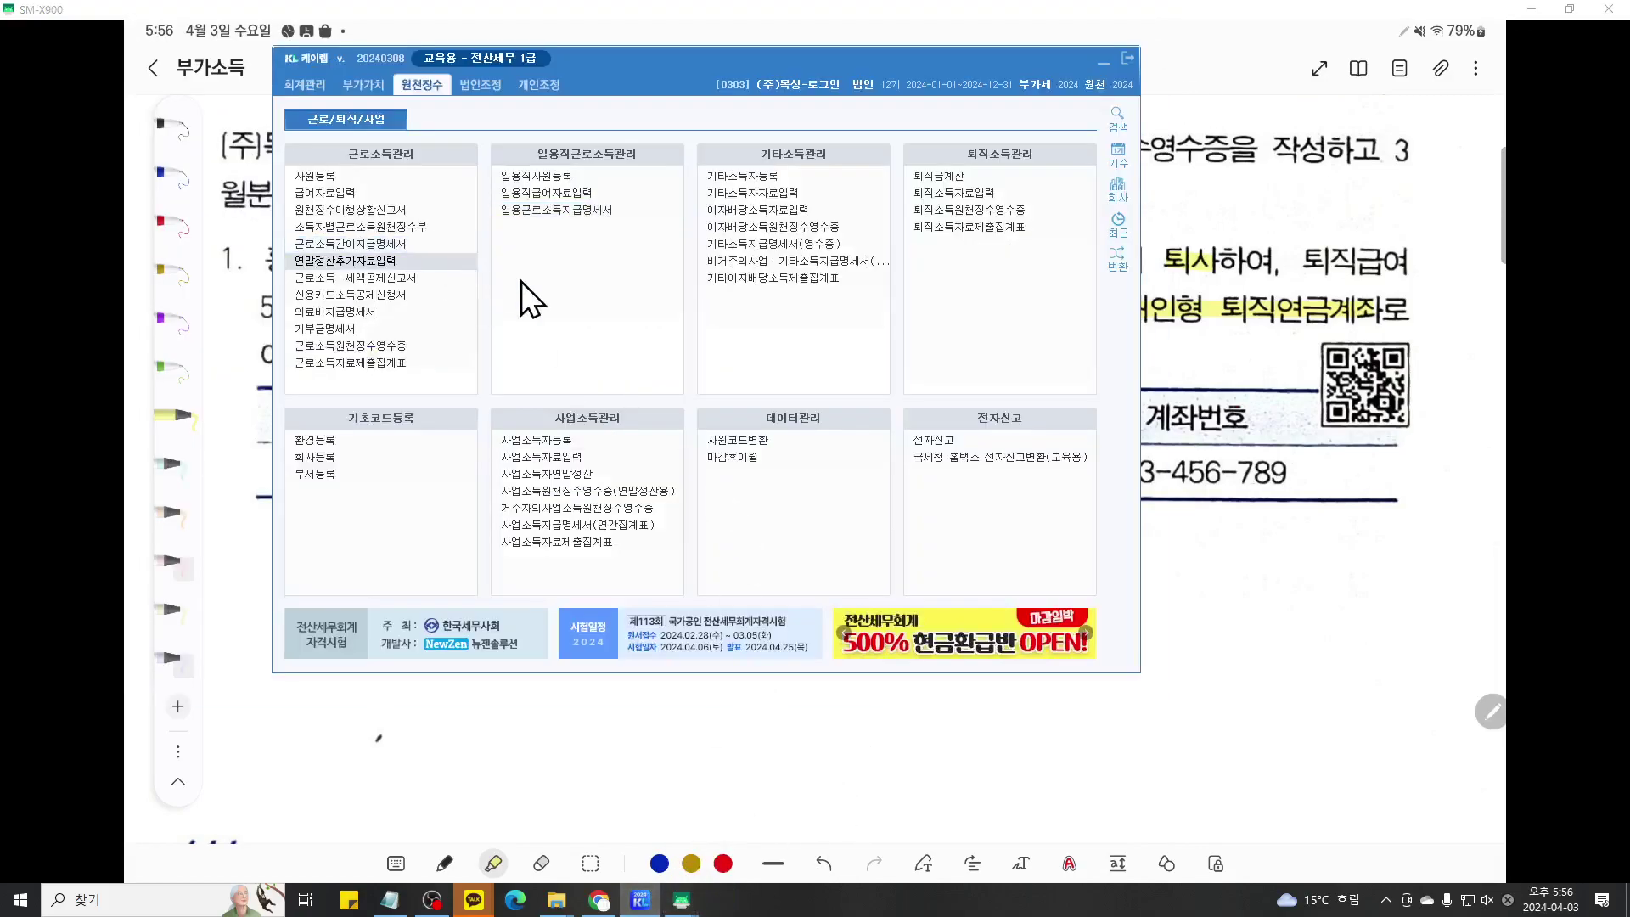
# - Underline the 사원등록 entry under 근로소득관리 in blue with the screen pen, then close the pen
pyautogui.press('F12')
pyautogui.scroll(6, 535, 291)
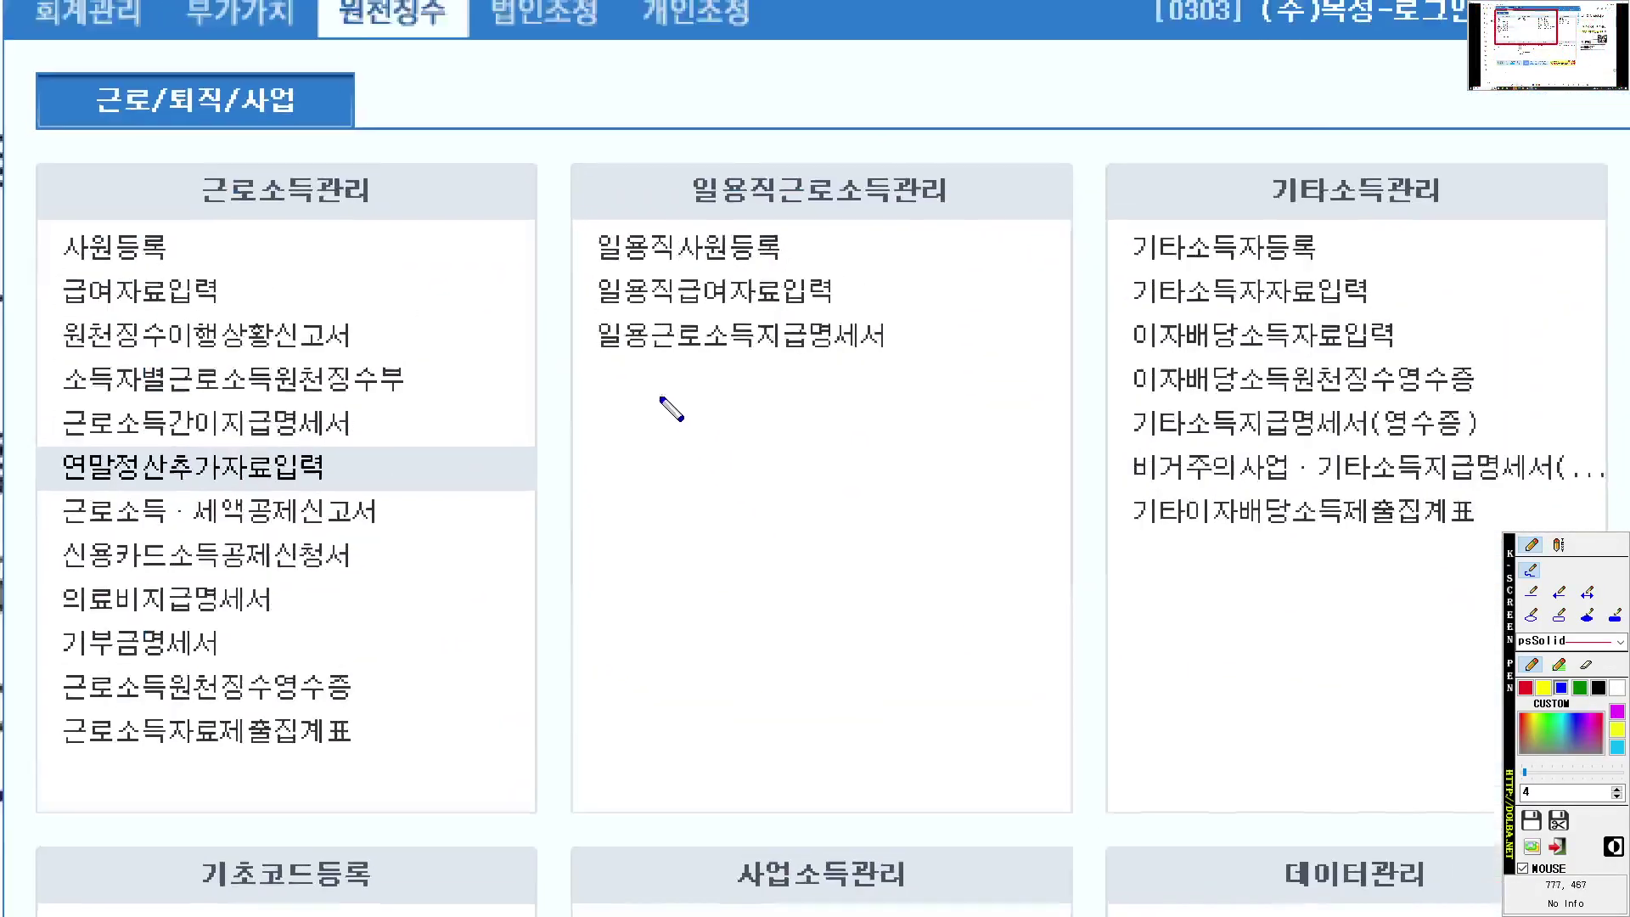
pyautogui.scroll(-3, 660, 397)
pyautogui.scroll(3, 662, 394)
pyautogui.moveTo(59, 267)
pyautogui.mouseDown()
pyautogui.moveTo(236, 267)
pyautogui.moveTo(311, 248)
pyautogui.mouseUp()
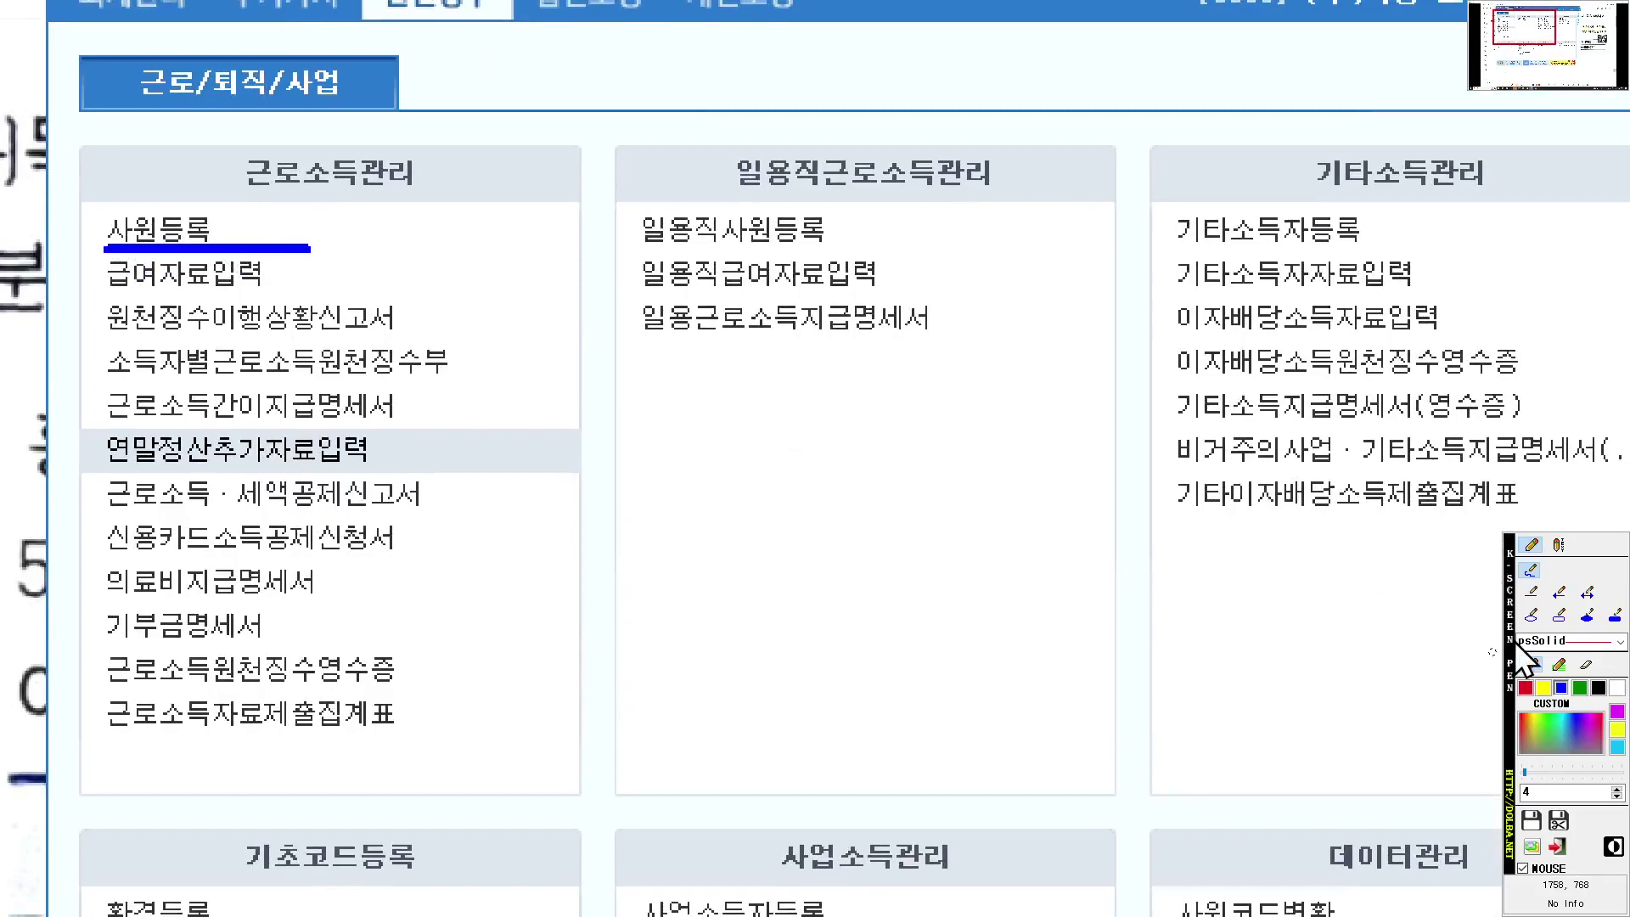
pyautogui.press('F12')
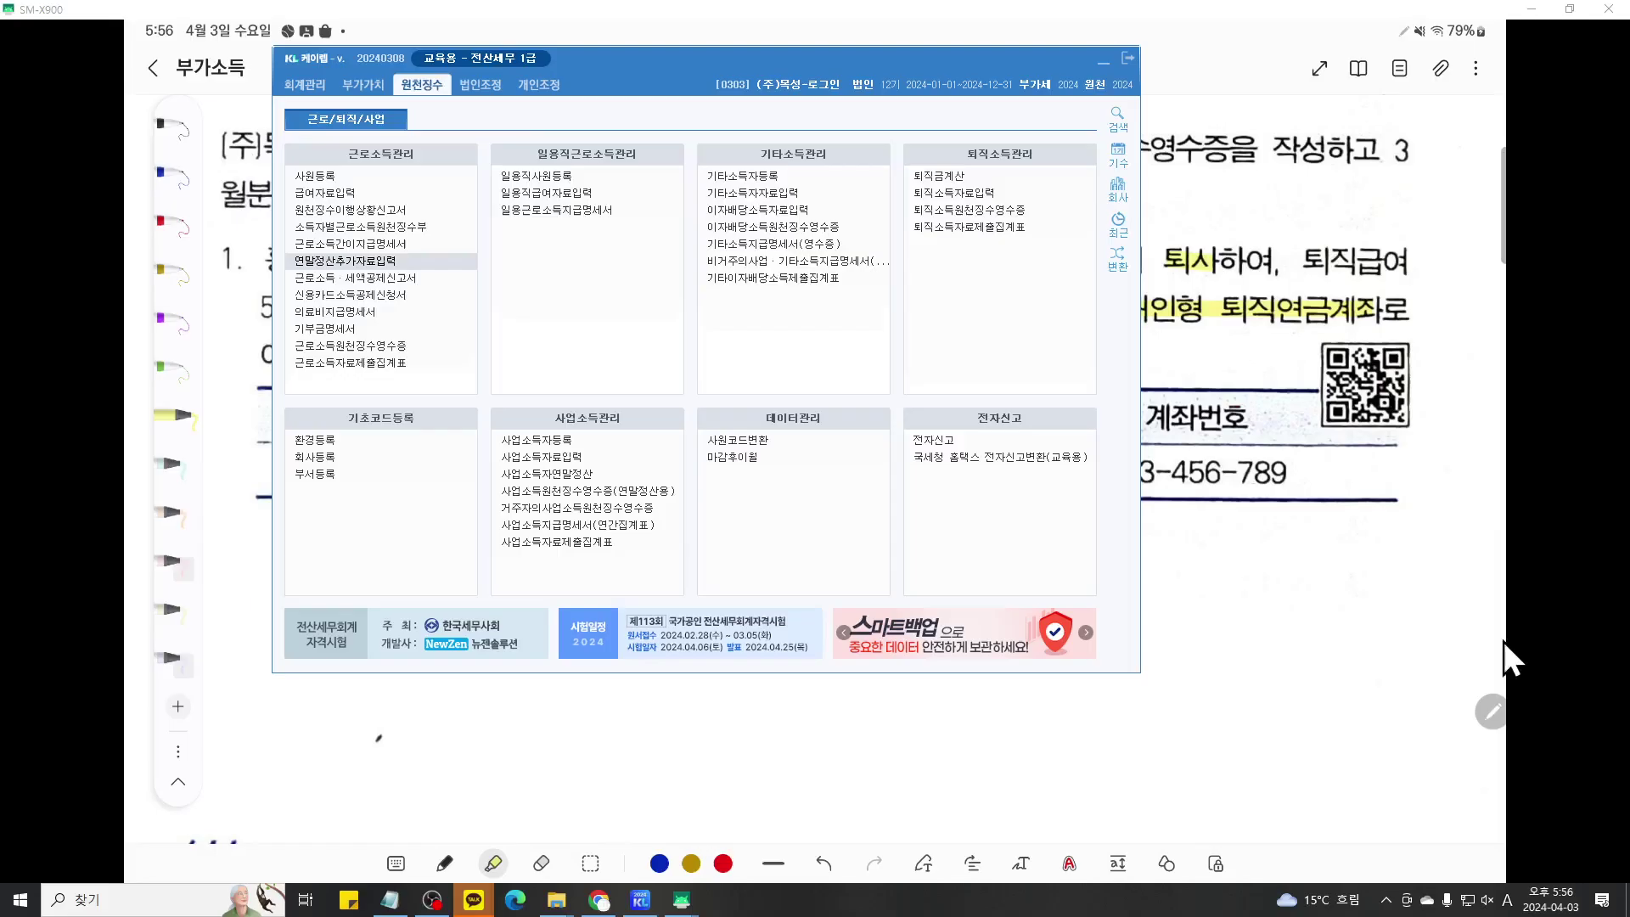
# - Open 사원등록 under 근로소득관리, select employee 102 and point out the 퇴사년월일 field with the screen pen
pyautogui.click(338, 180)
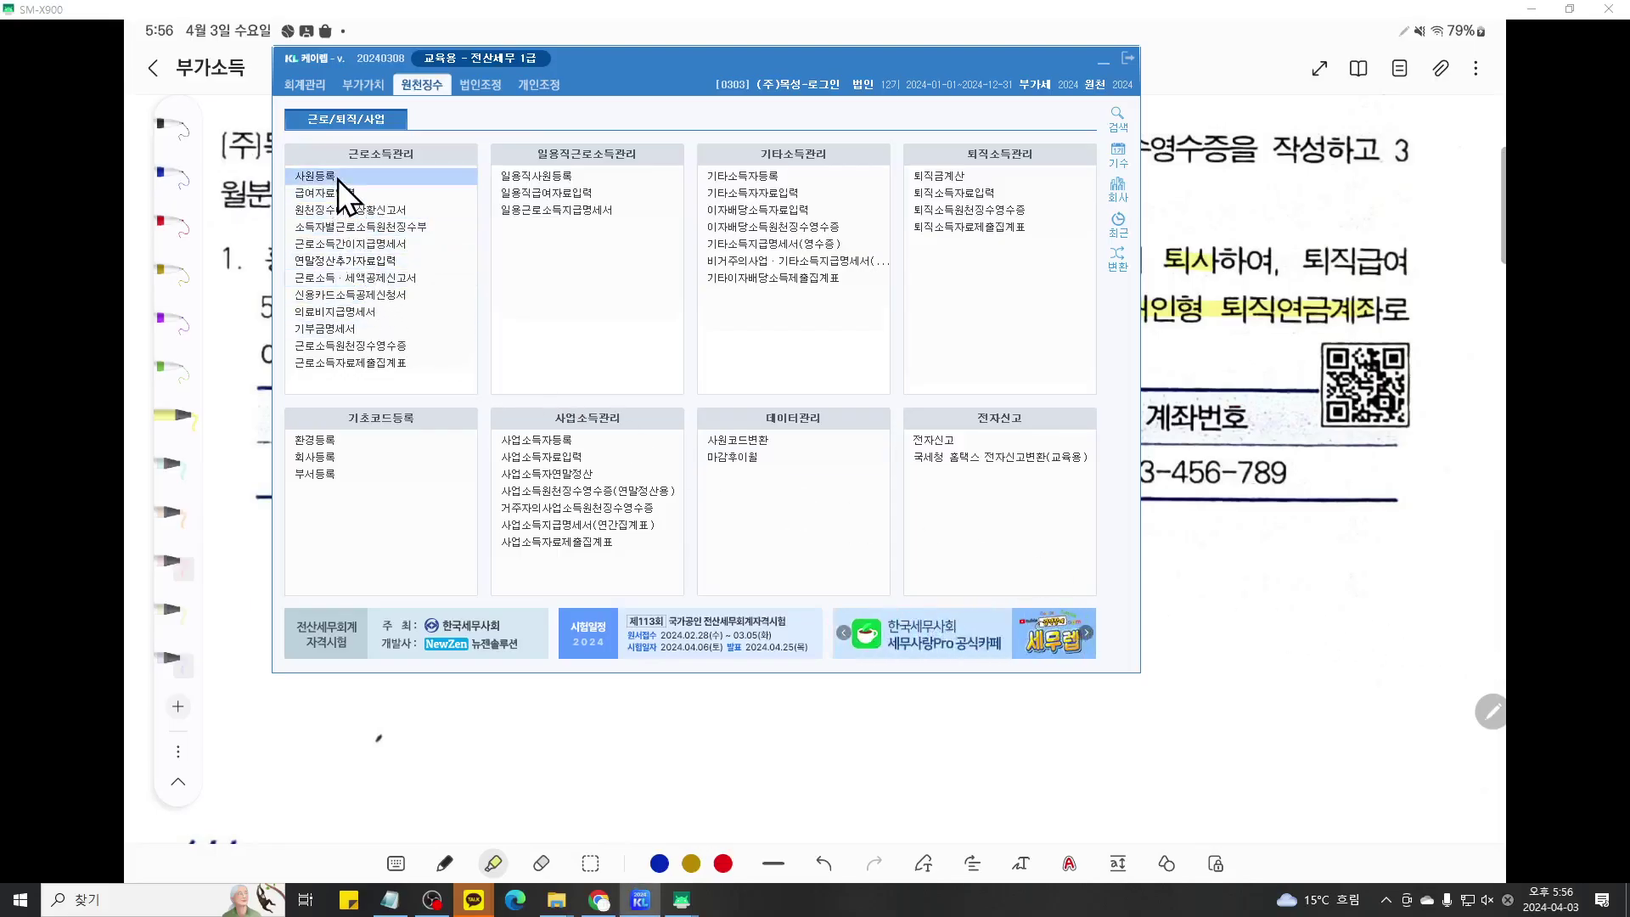
pyautogui.click(309, 165)
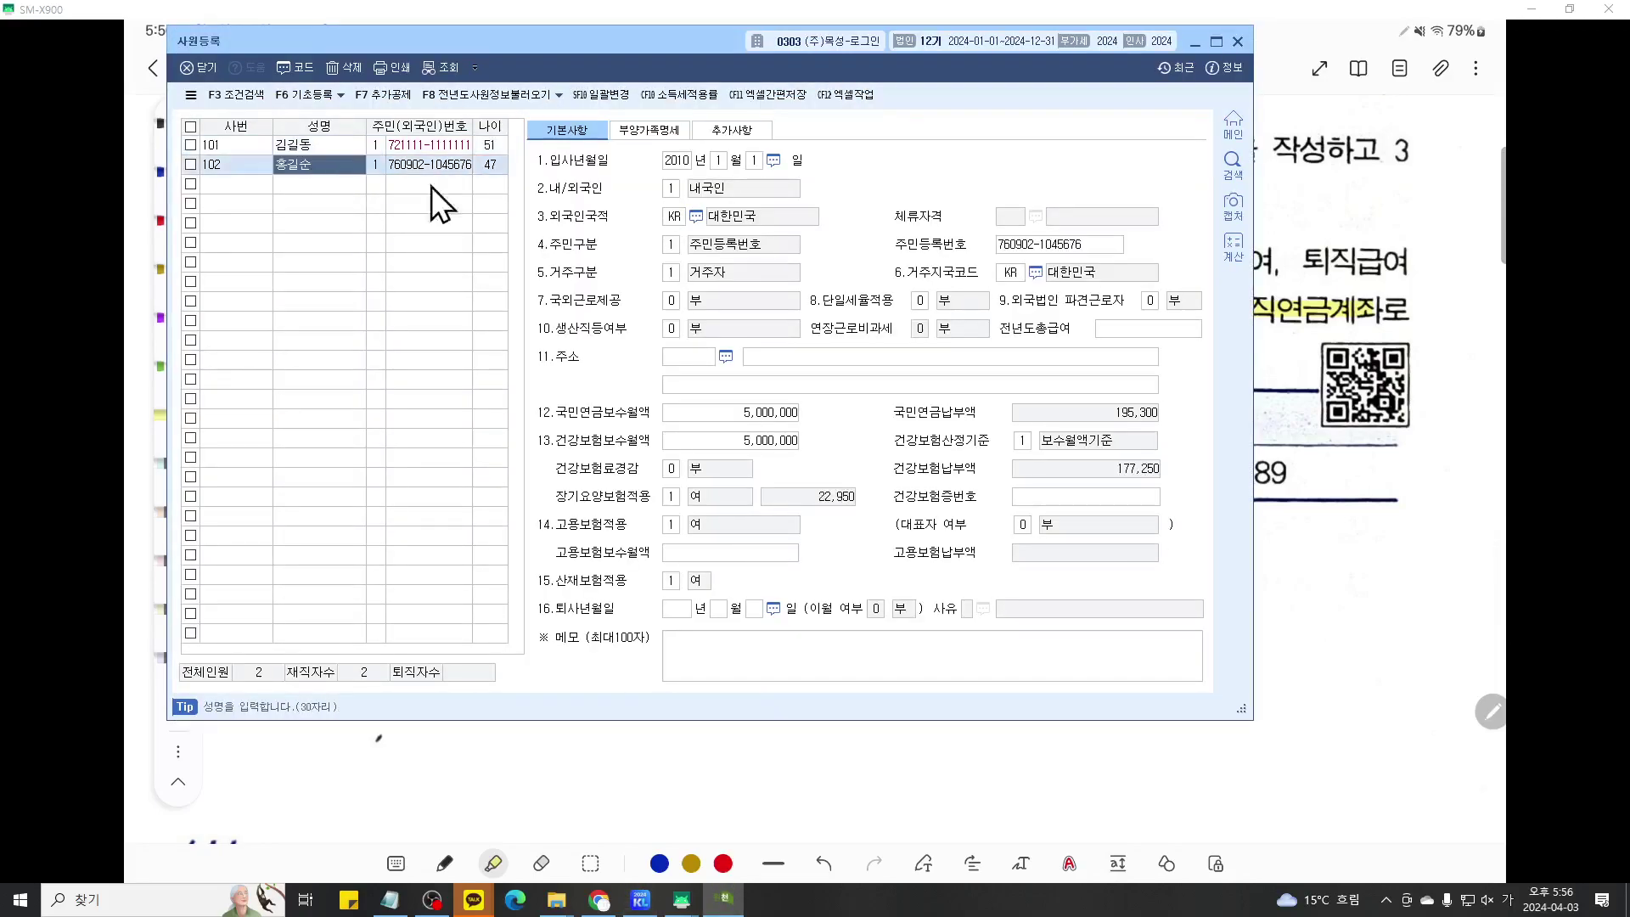
pyautogui.press('F12')
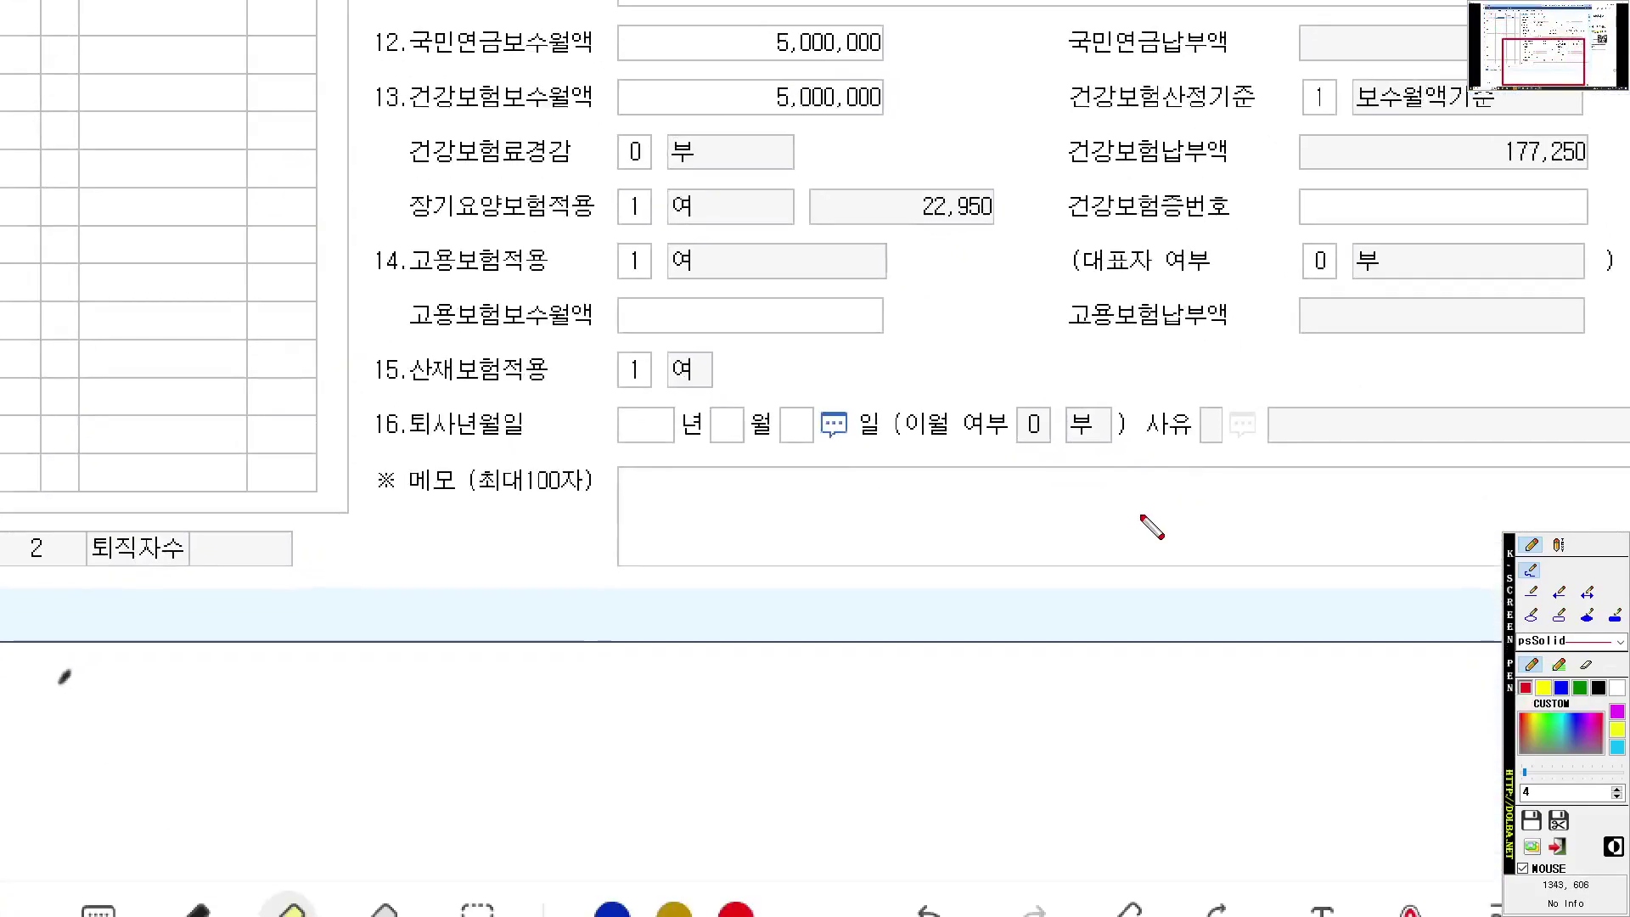
pyautogui.moveTo(960, 456)
pyautogui.mouseDown()
pyautogui.moveTo(636, 457)
pyautogui.moveTo(357, 412)
pyautogui.moveTo(819, 393)
pyautogui.moveTo(1013, 448)
pyautogui.moveTo(943, 456)
pyautogui.mouseUp()
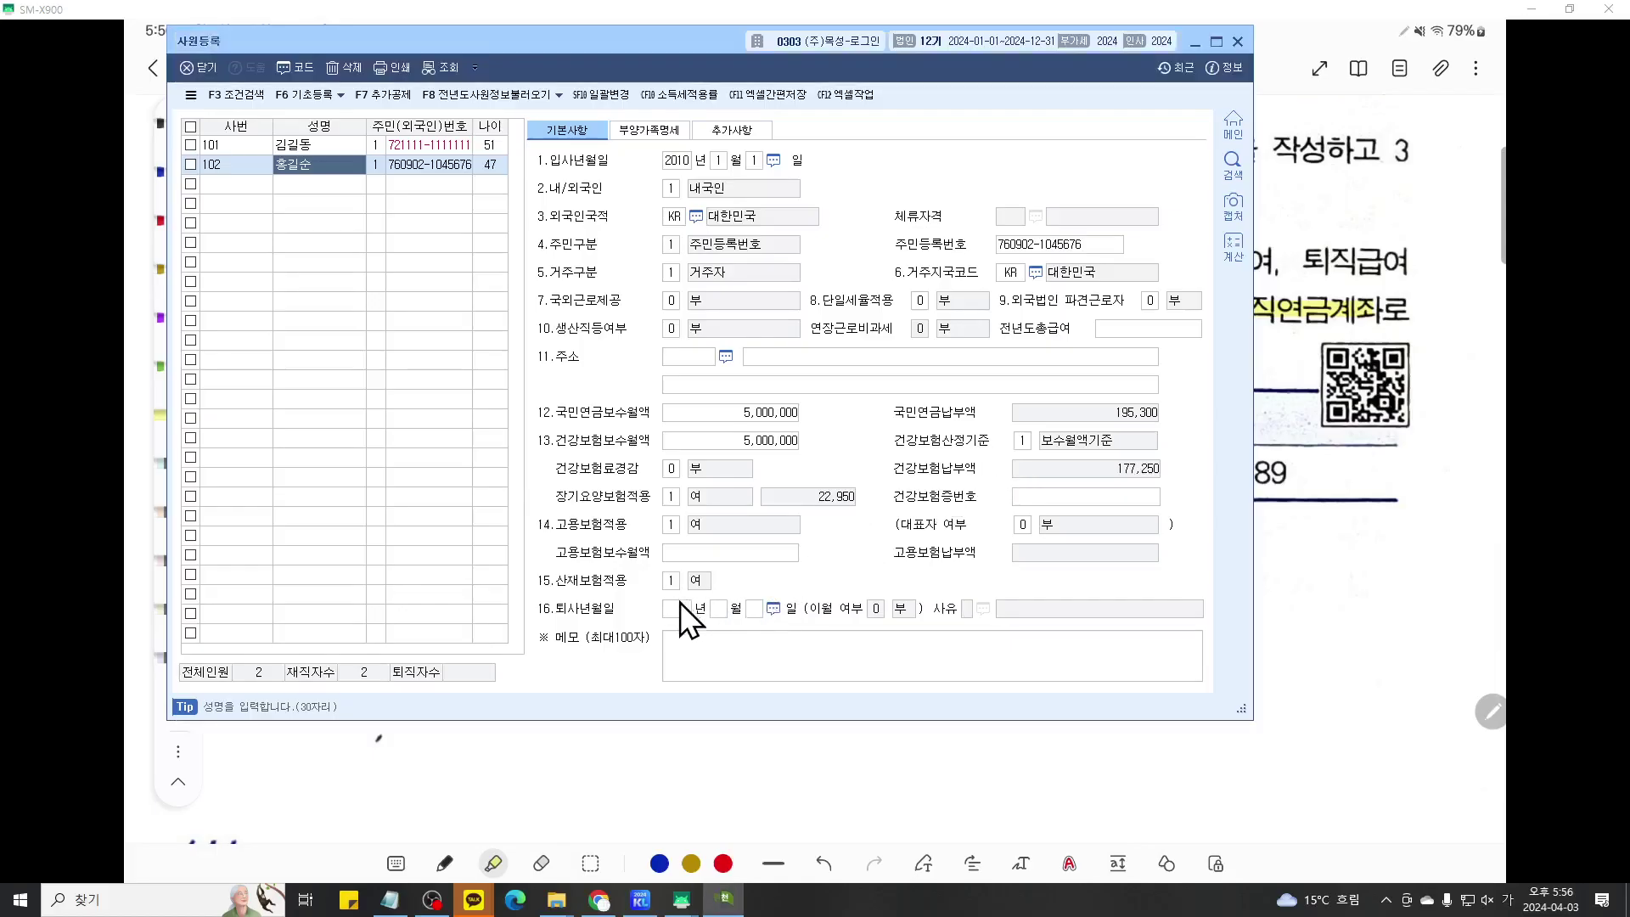
# - Set employee 102's 퇴사년월일 to 2024-3-31 and circle the 퇴사 mark beside the hire date in red
pyautogui.click(645, 425)
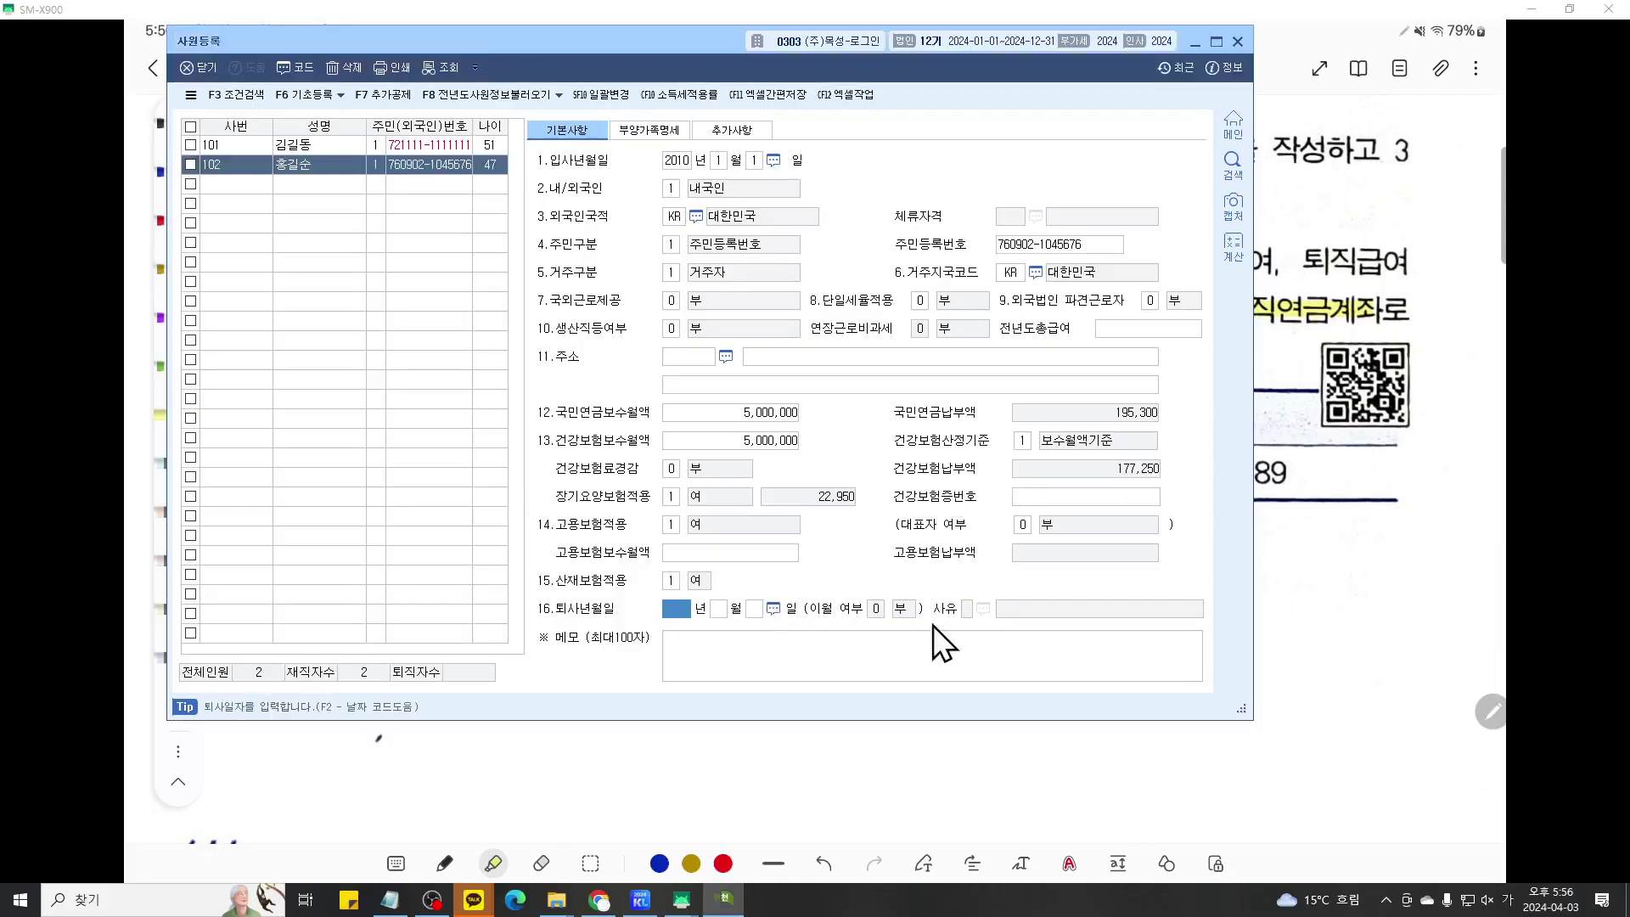
pyautogui.write('2024')
pyautogui.press('Return')
pyautogui.write('3')
pyautogui.press('Return')
pyautogui.write('31')
pyautogui.press('Return')
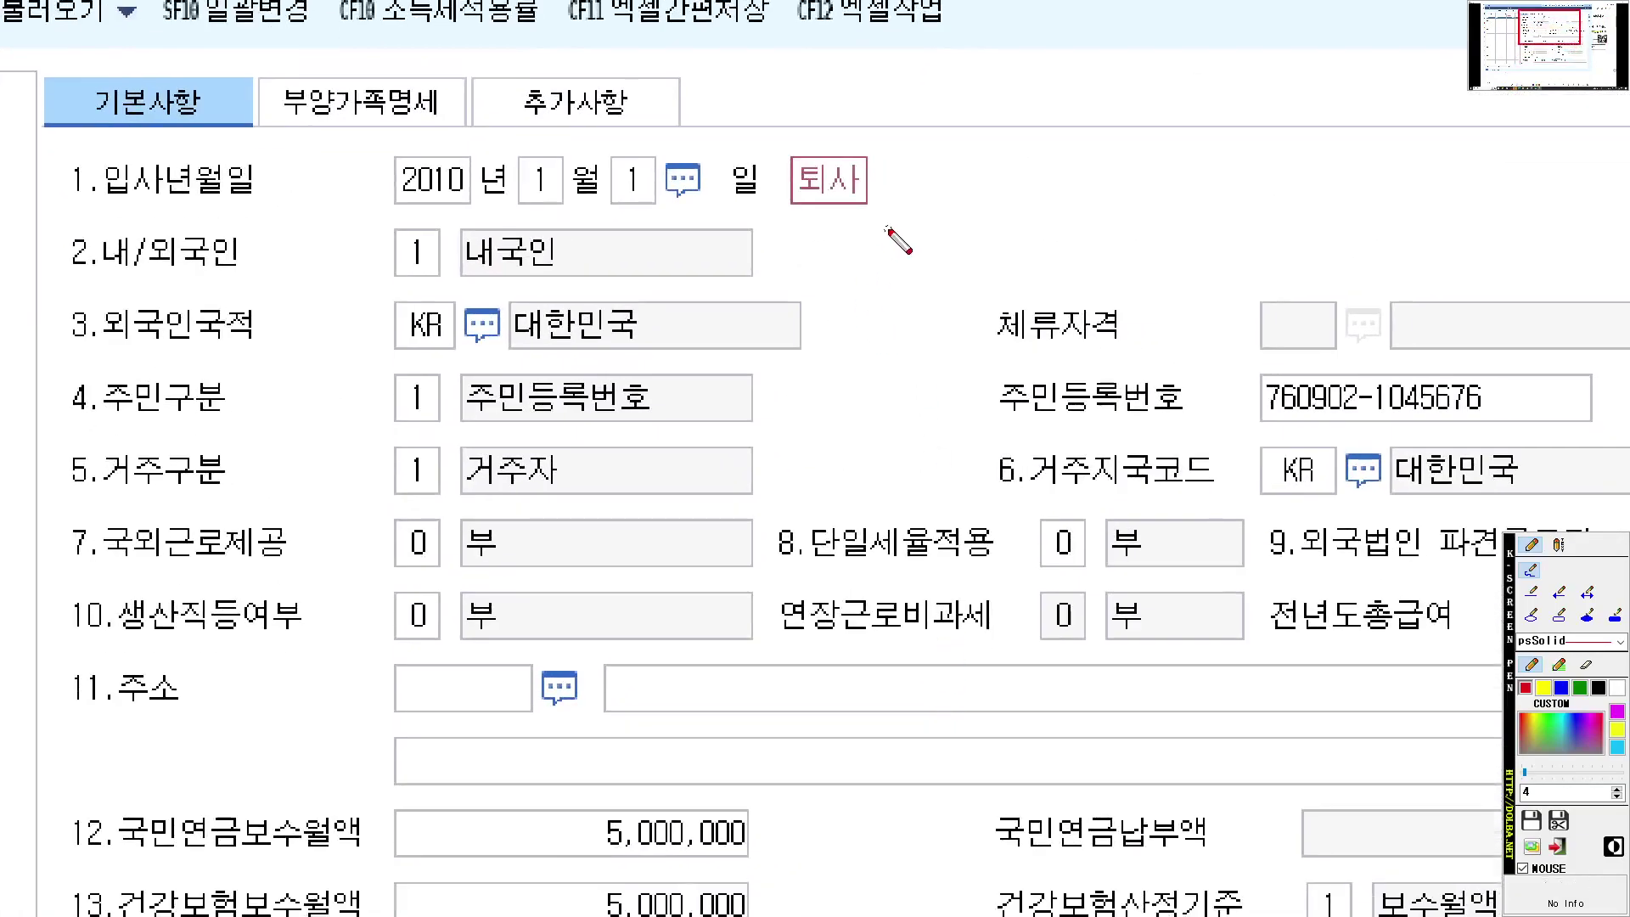
pyautogui.moveTo(887, 226)
pyautogui.mouseDown()
pyautogui.moveTo(857, 116)
pyautogui.moveTo(870, 270)
pyautogui.mouseUp()
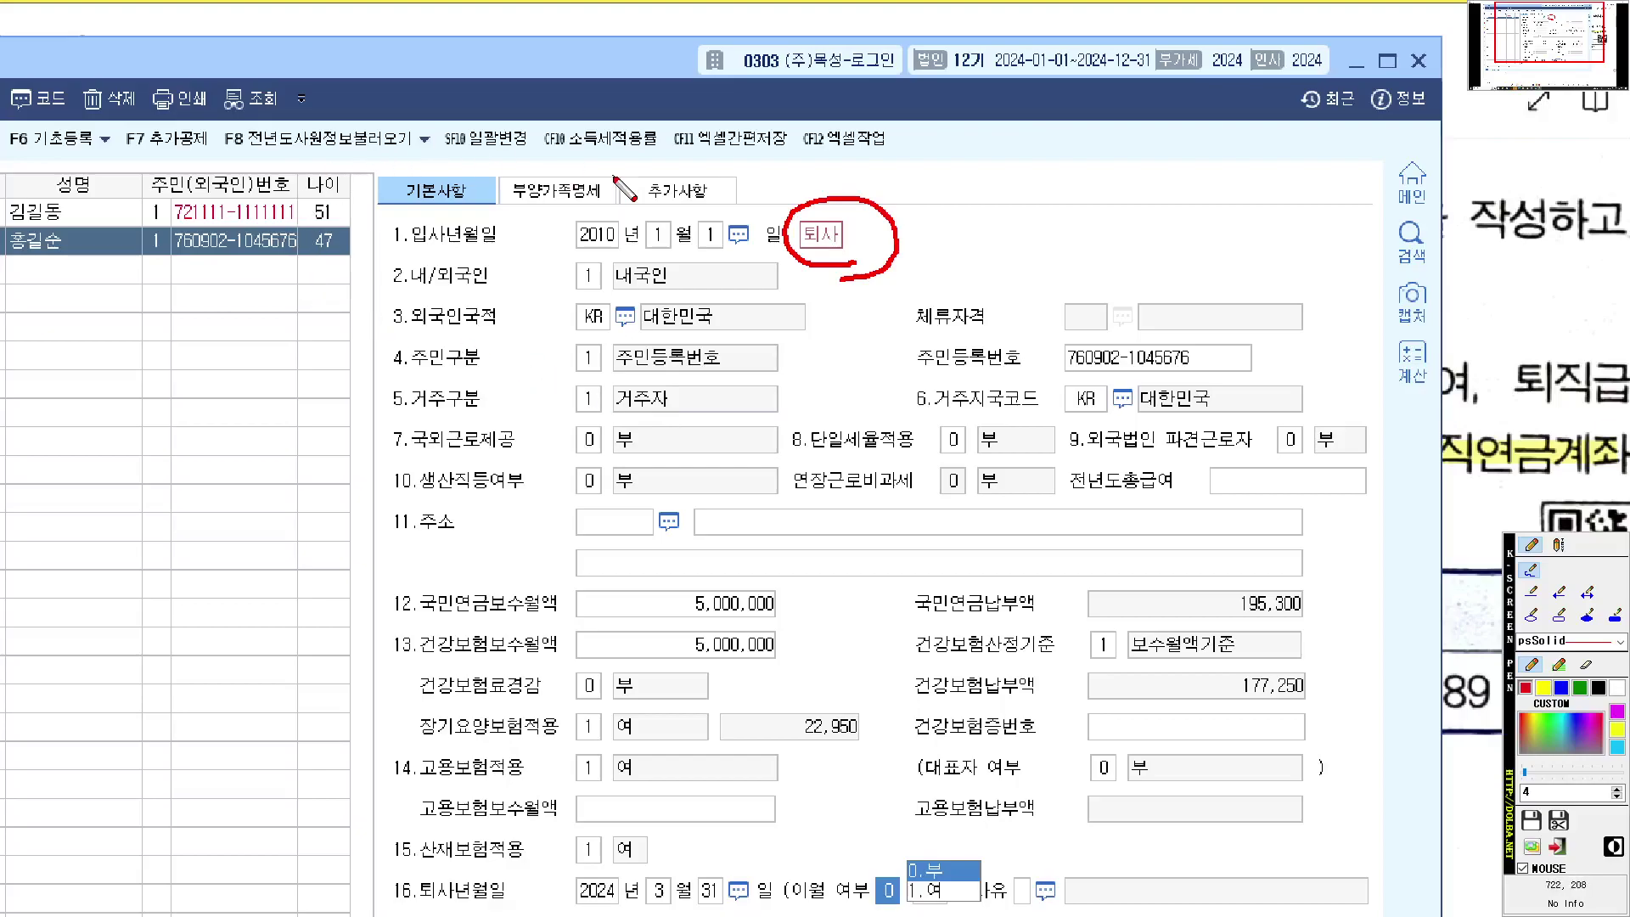
# - Close the 사원등록 window and underline the 퇴직소득자료입력 entry under 퇴직소득관리 in red with the screen pen
pyautogui.press('Escape')
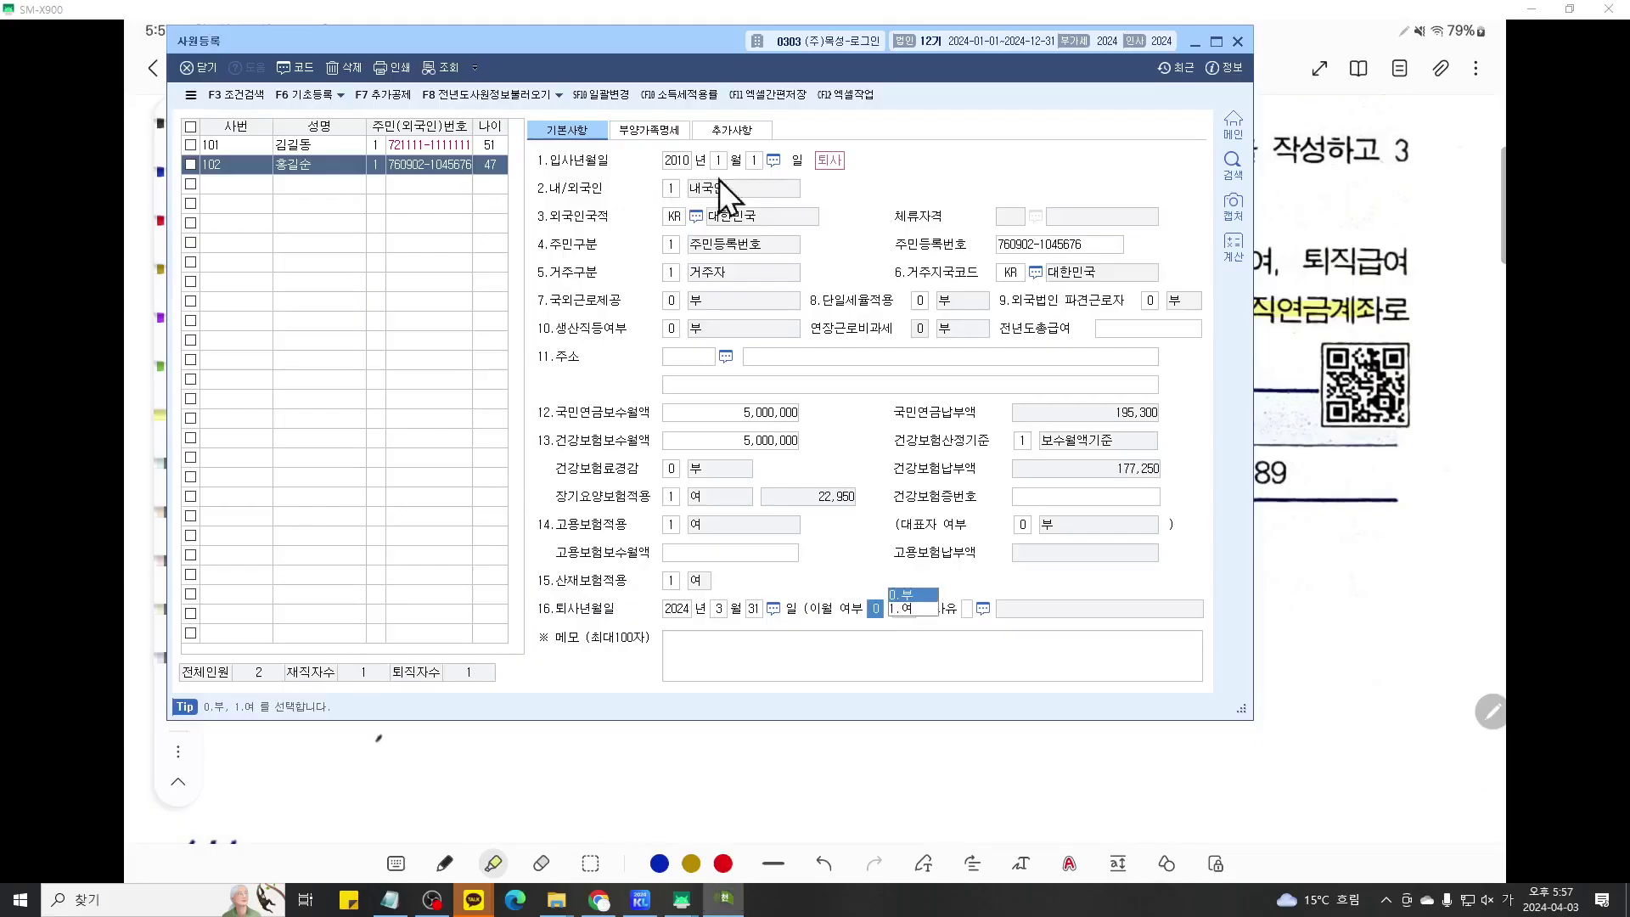
pyautogui.click(1238, 42)
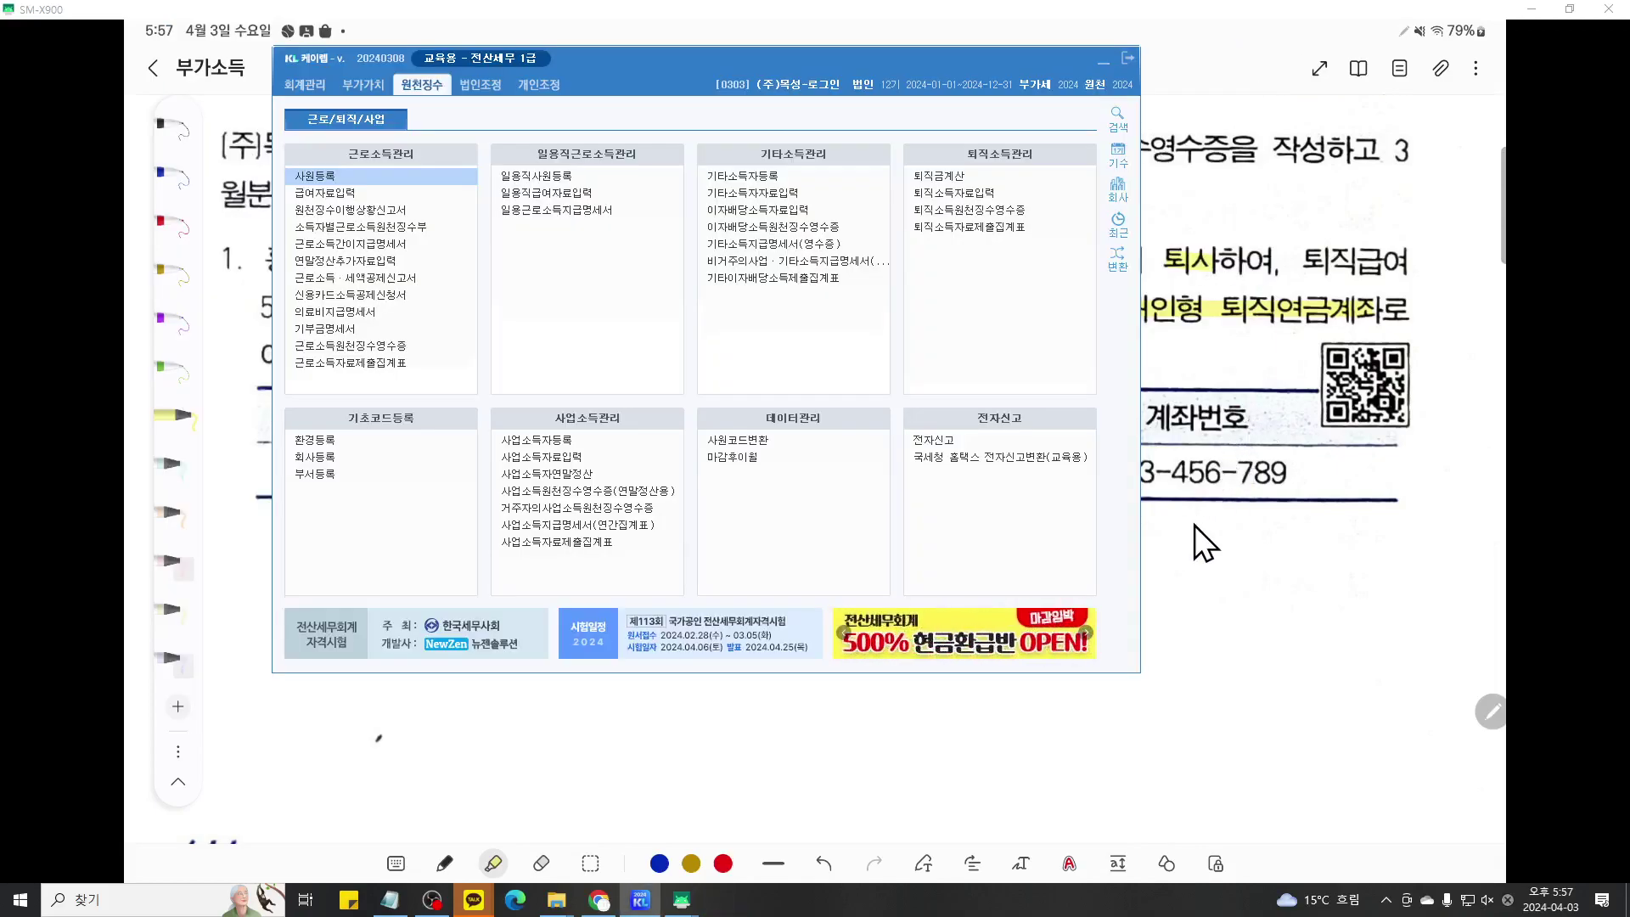
pyautogui.press('F9')
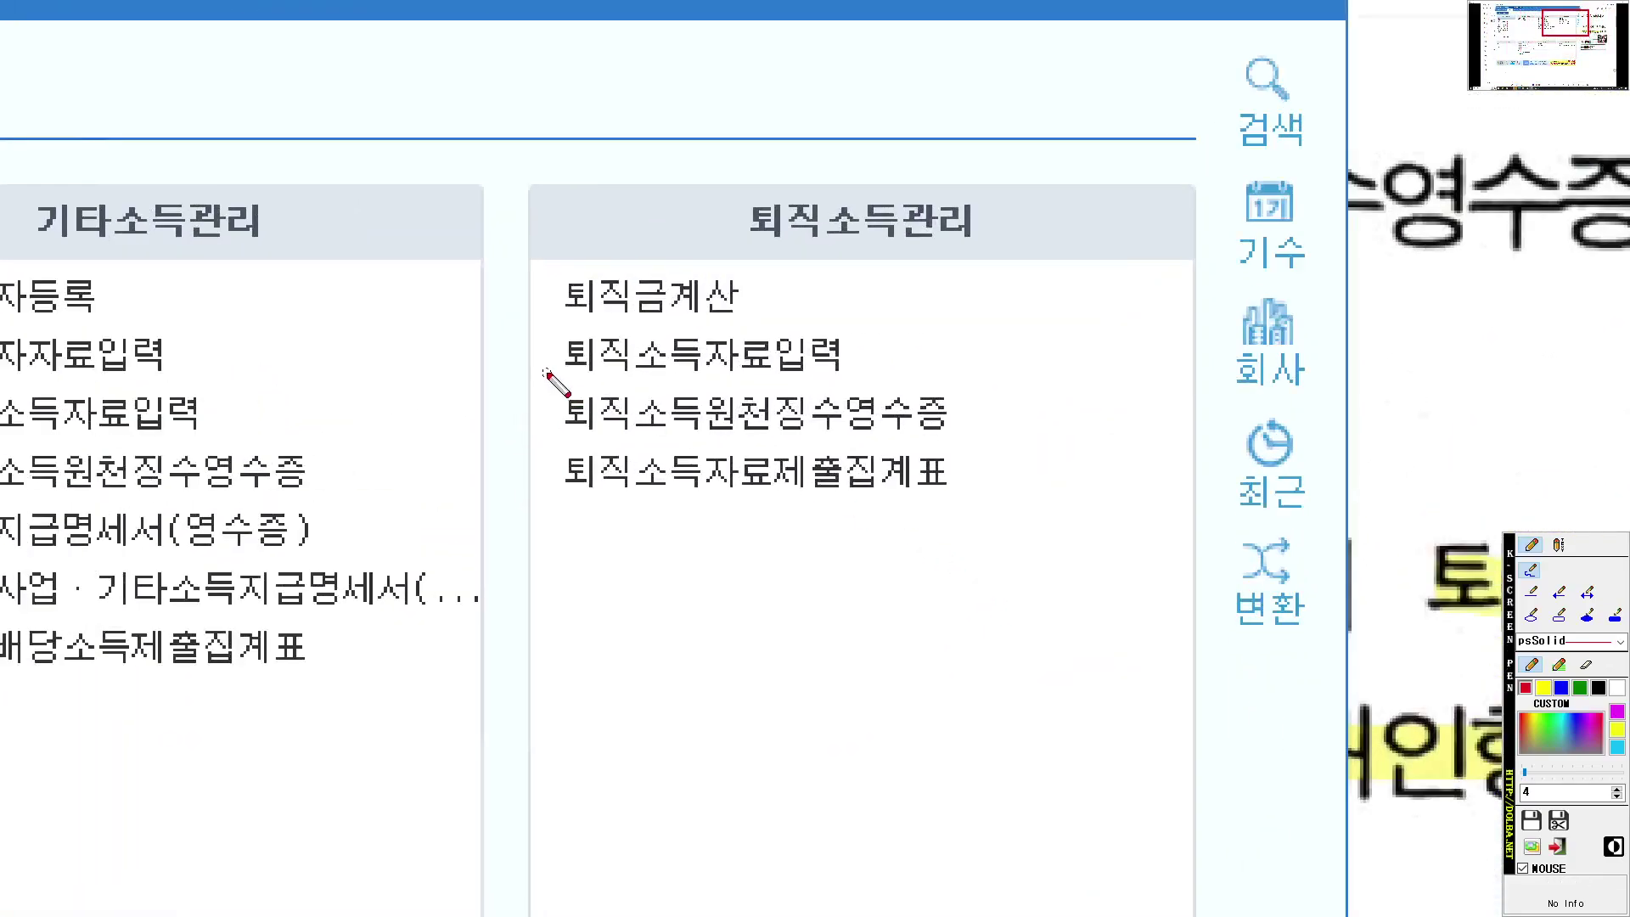
pyautogui.moveTo(563, 377); pyautogui.dragTo(1011, 376)
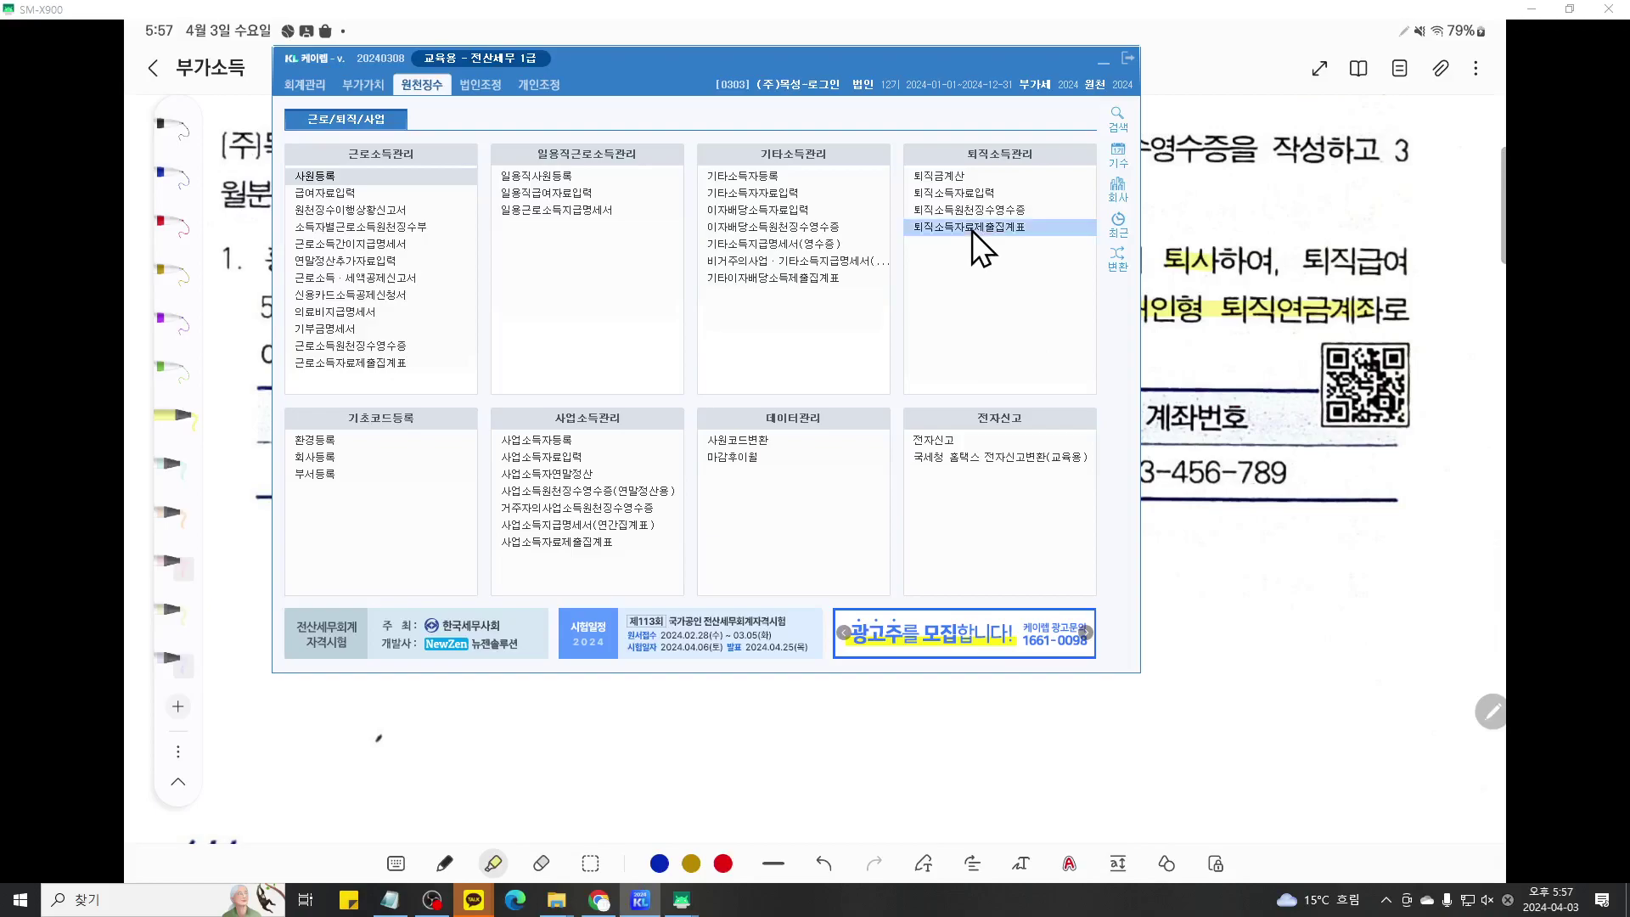
# - Open 퇴직소득자료입력 and set 지급년월 to 2024-03 with 소득자구분 1.근로
pyautogui.click(979, 197)
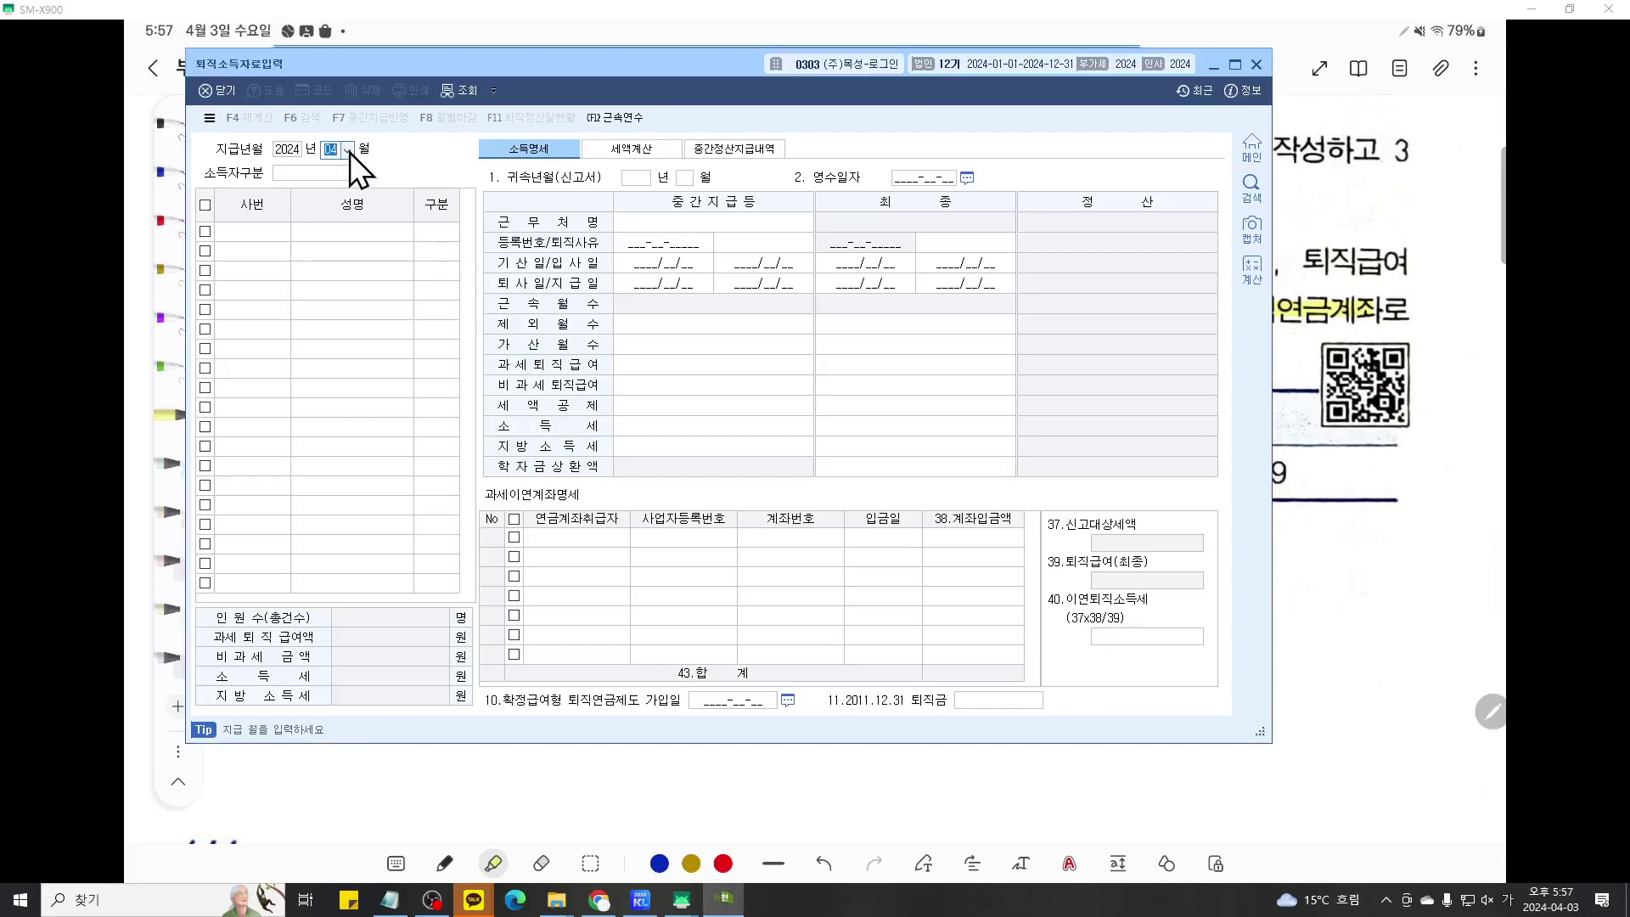
pyautogui.click(417, 312)
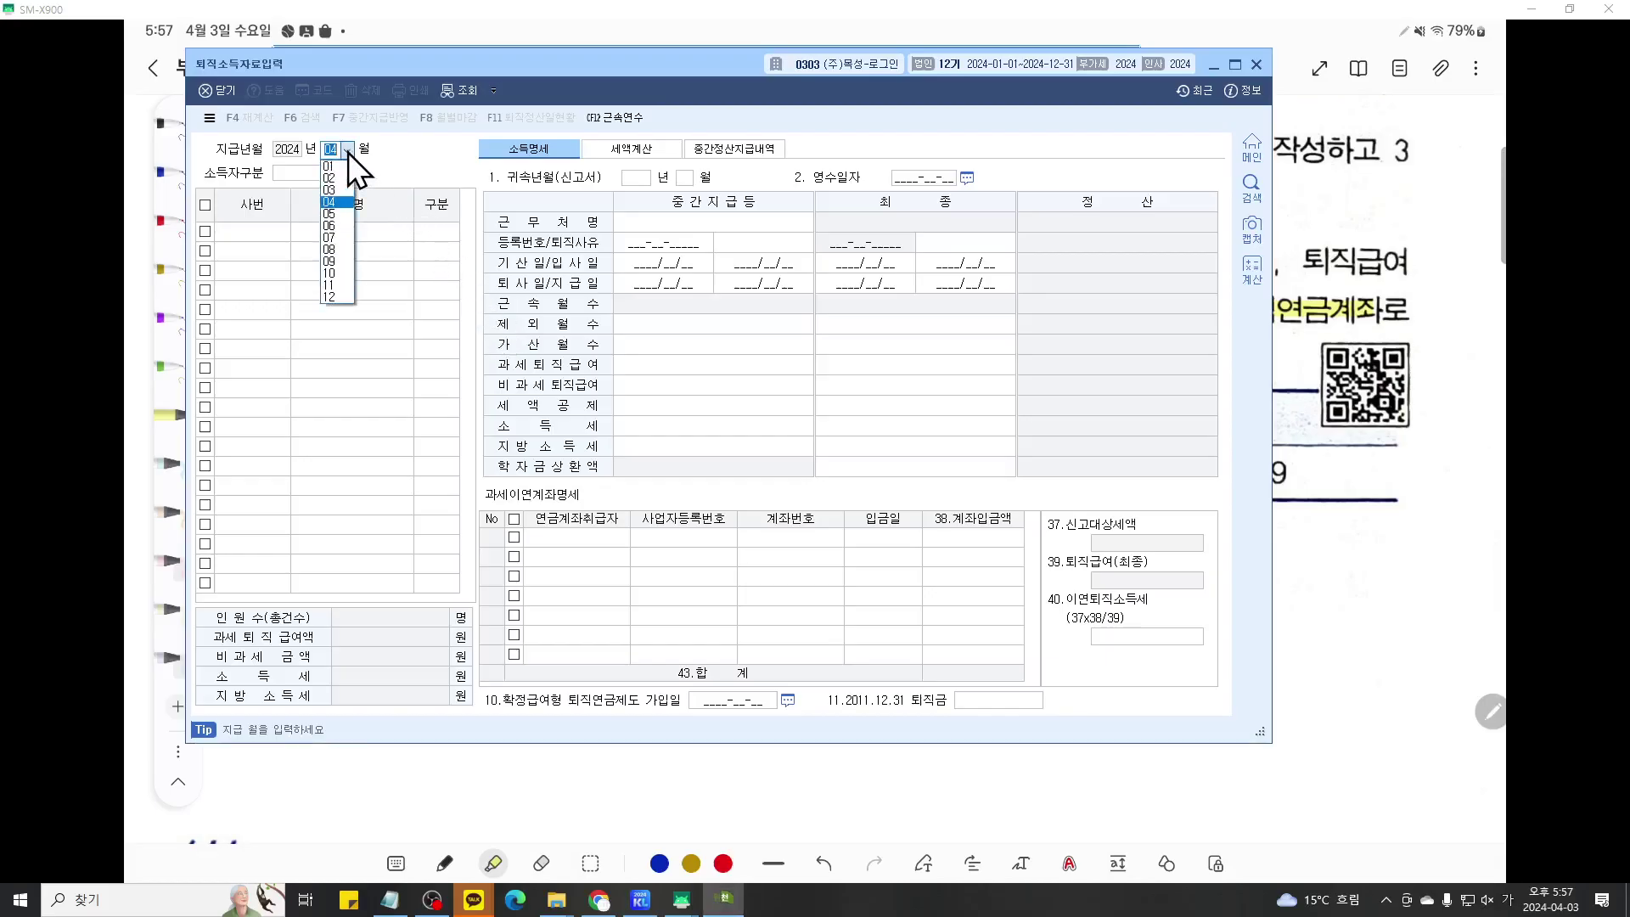
pyautogui.click(335, 192)
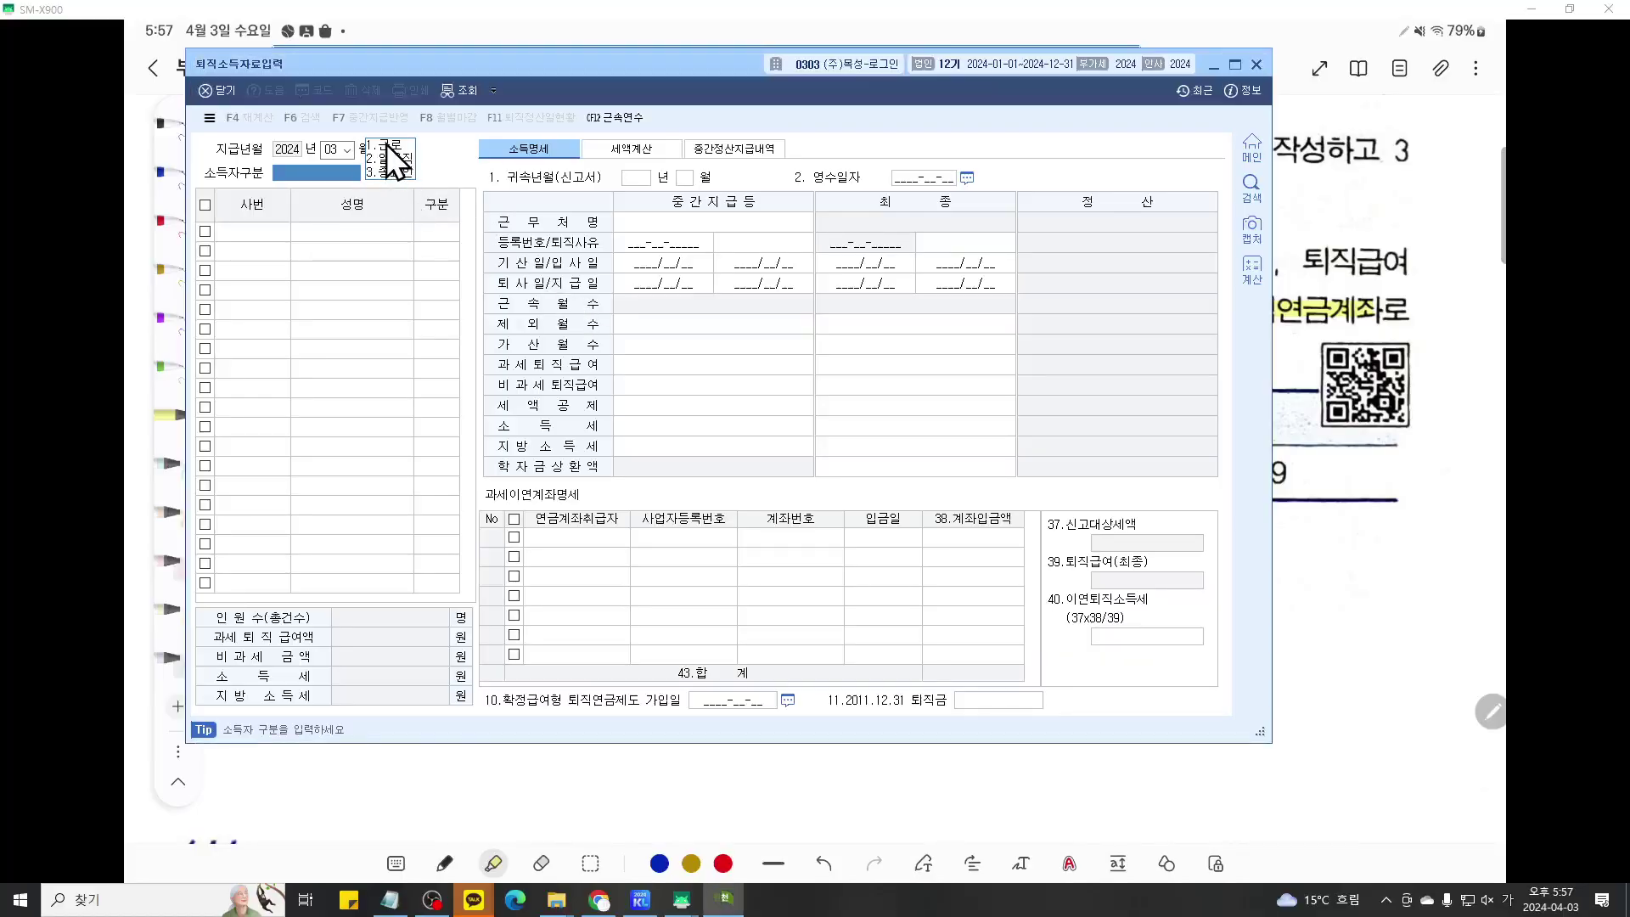
pyautogui.click(385, 144)
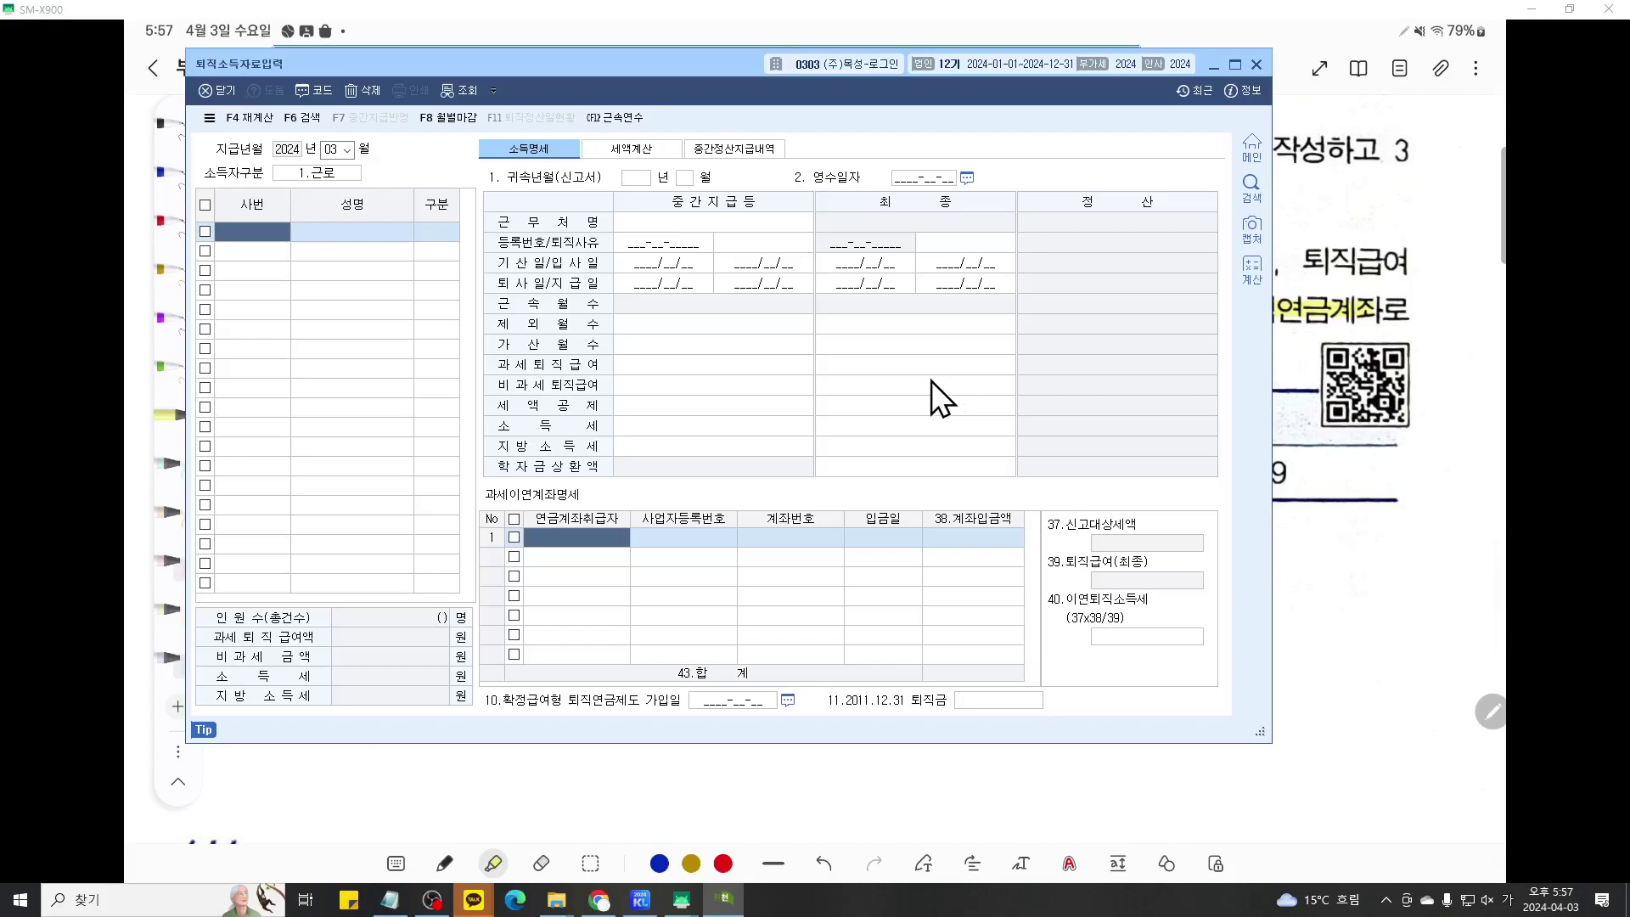
# - Add employee 102 from the employee code list and set the row's 구분 to 퇴직
pyautogui.click(701, 341)
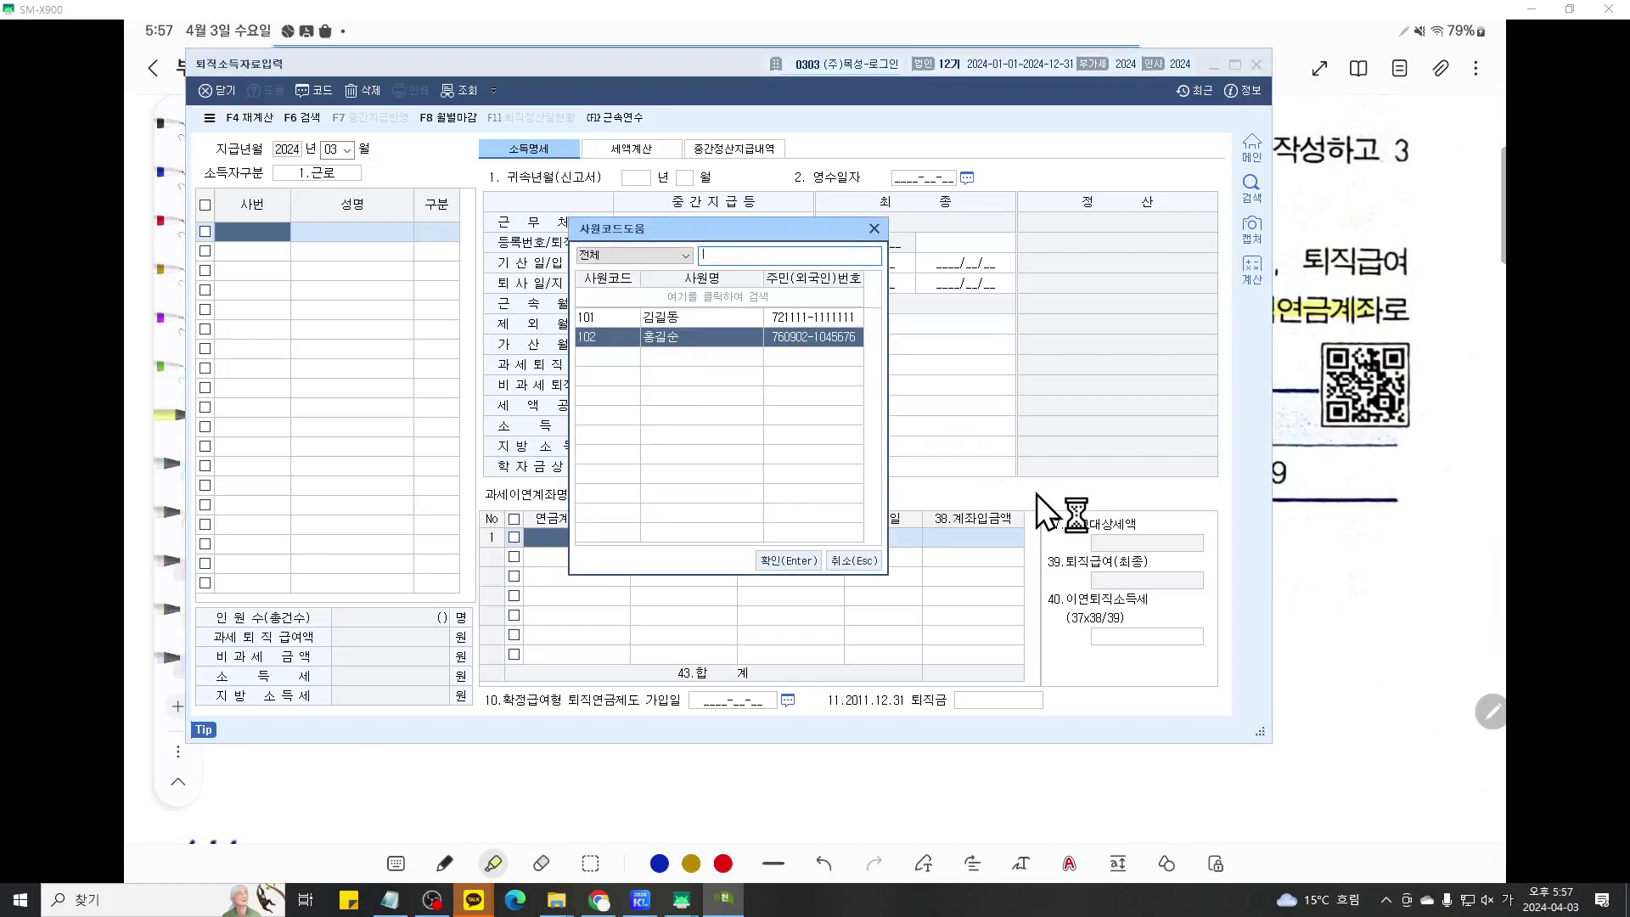
pyautogui.click(782, 558)
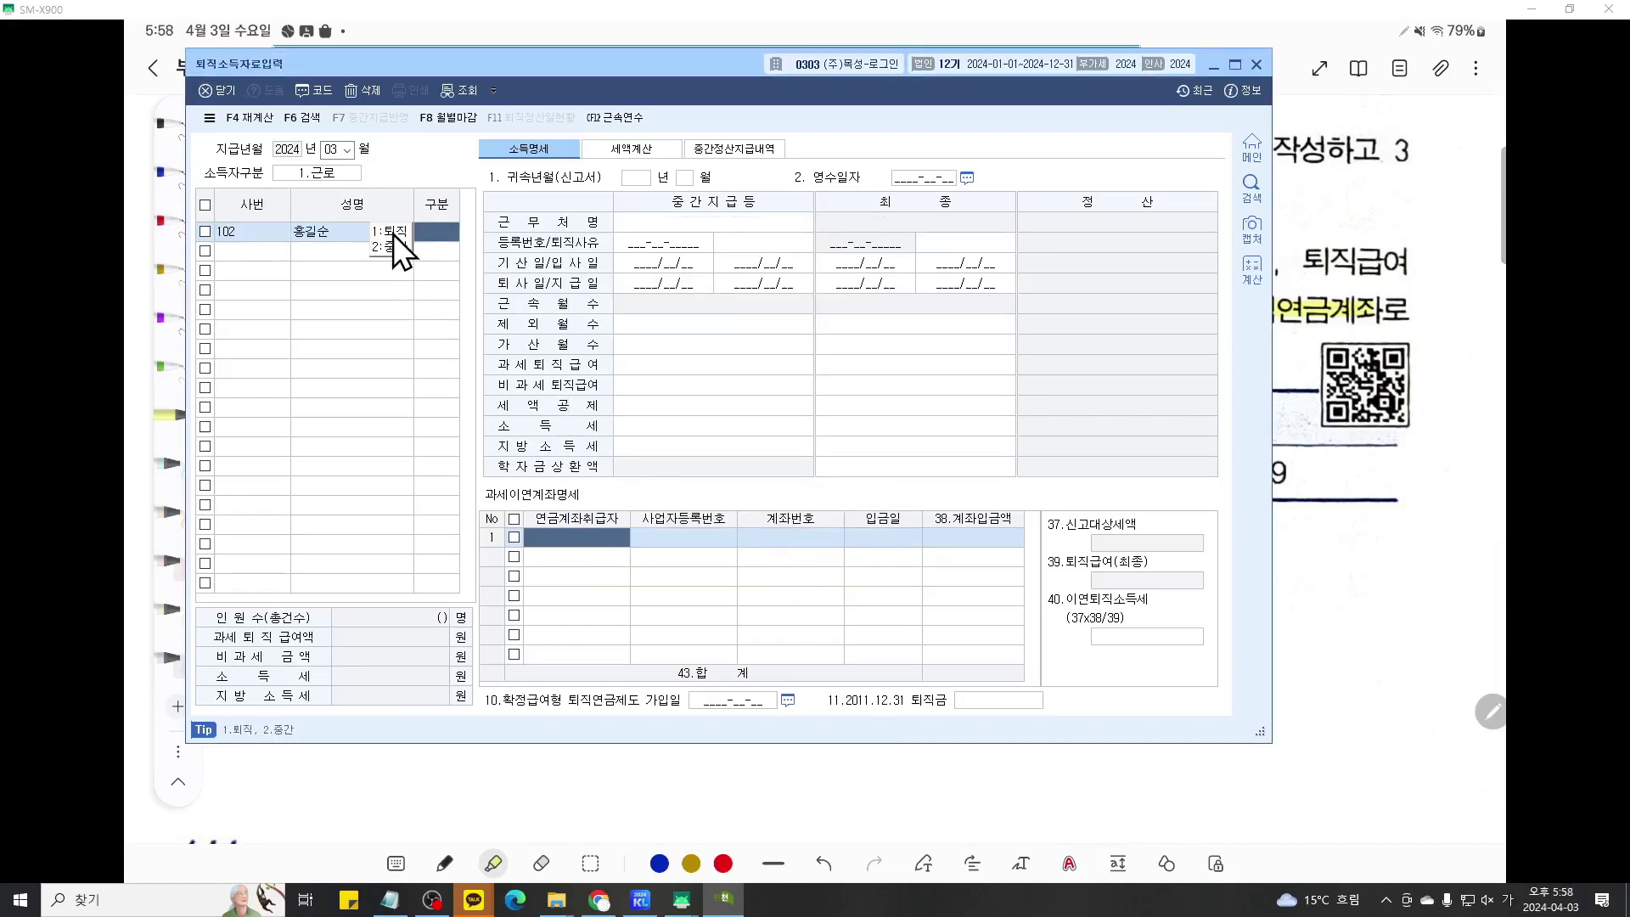
pyautogui.write('1')
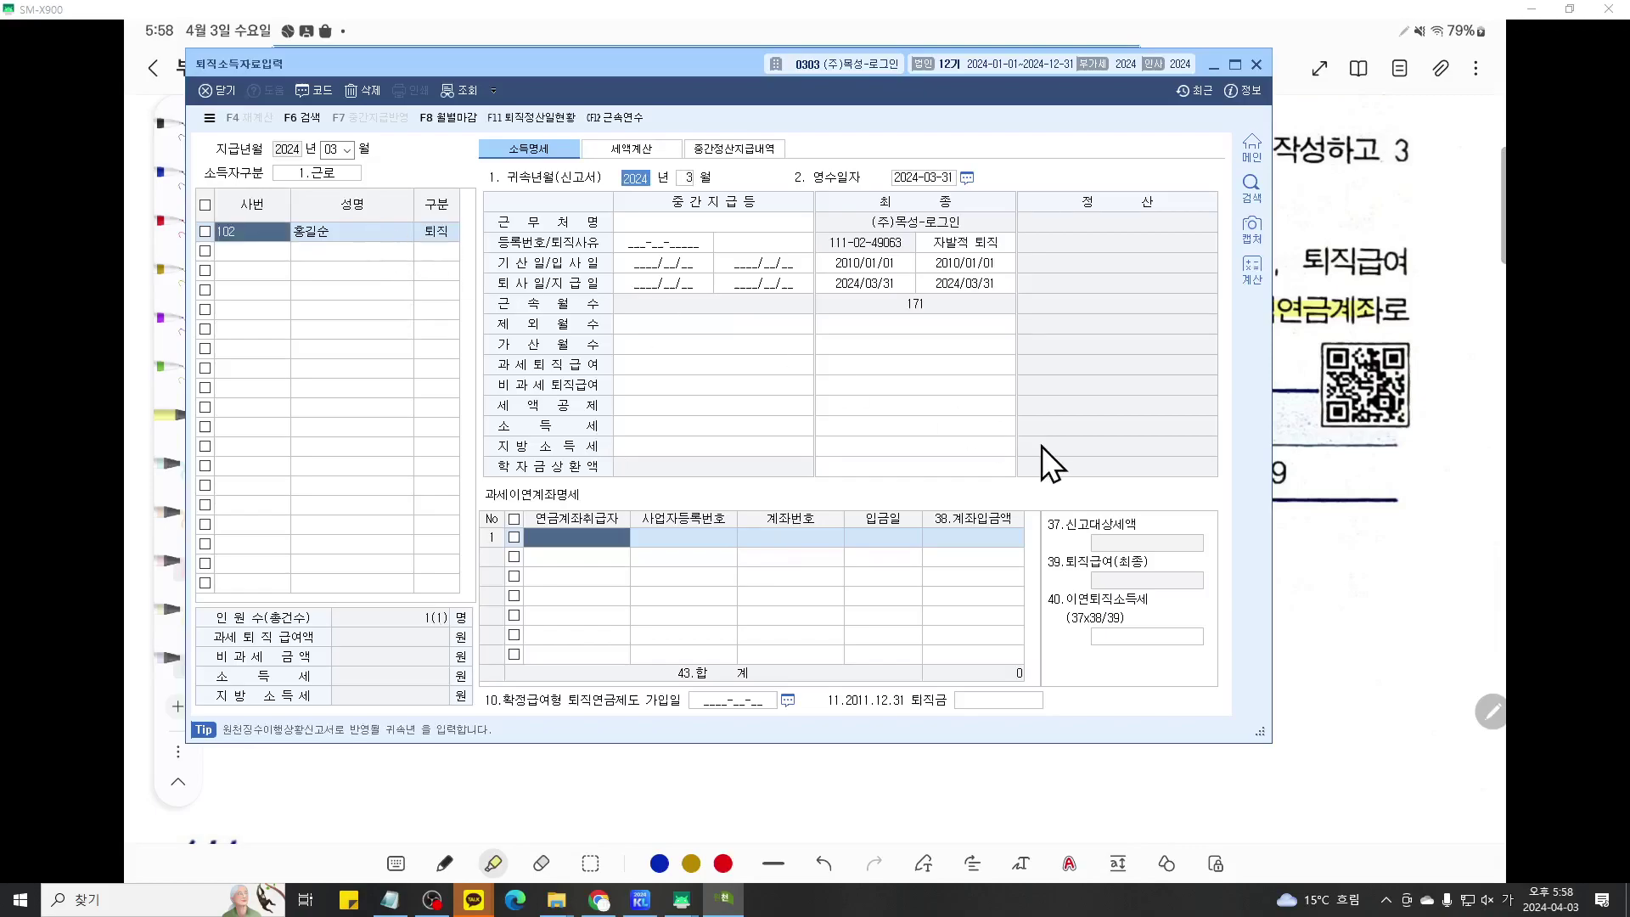
# - Mark the 퇴직사유, 지급일 and 과세퇴직급여 cells of the 최종 column in red with the screen pen, and close the pen
pyautogui.hotkey('ctrl', '2')
pyautogui.scroll(9, 1042, 446)
pyautogui.moveTo(1042, 446)
pyautogui.mouseDown()
pyautogui.moveTo(1025, 517)
pyautogui.moveTo(1038, 542)
pyautogui.mouseUp()
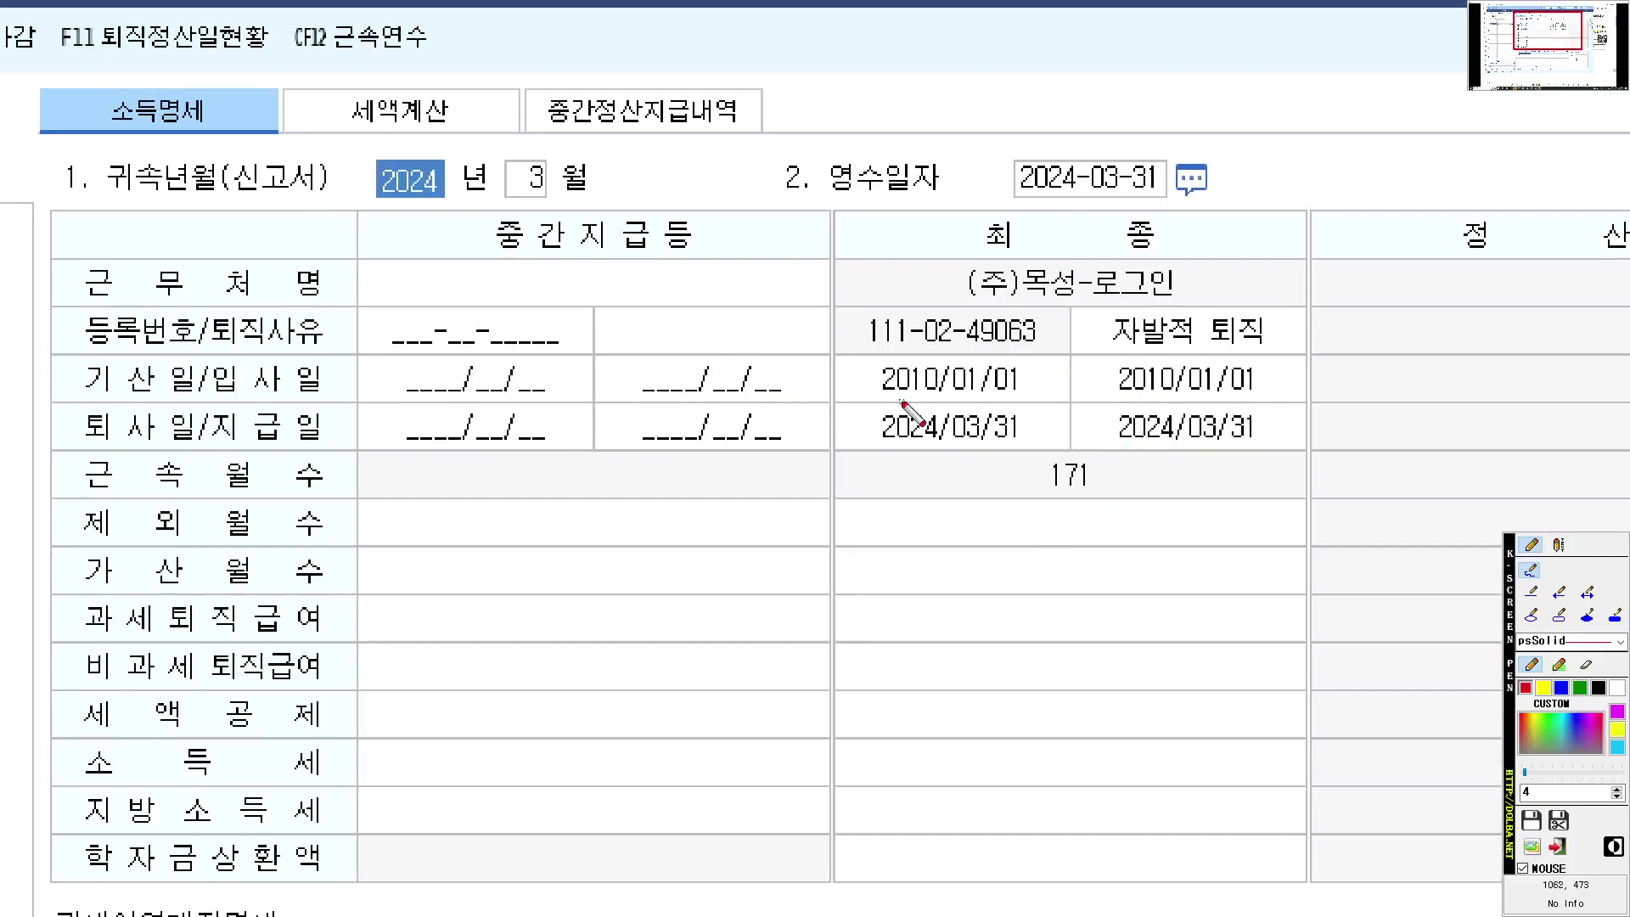
pyautogui.moveTo(1108, 354); pyautogui.dragTo(1304, 353)
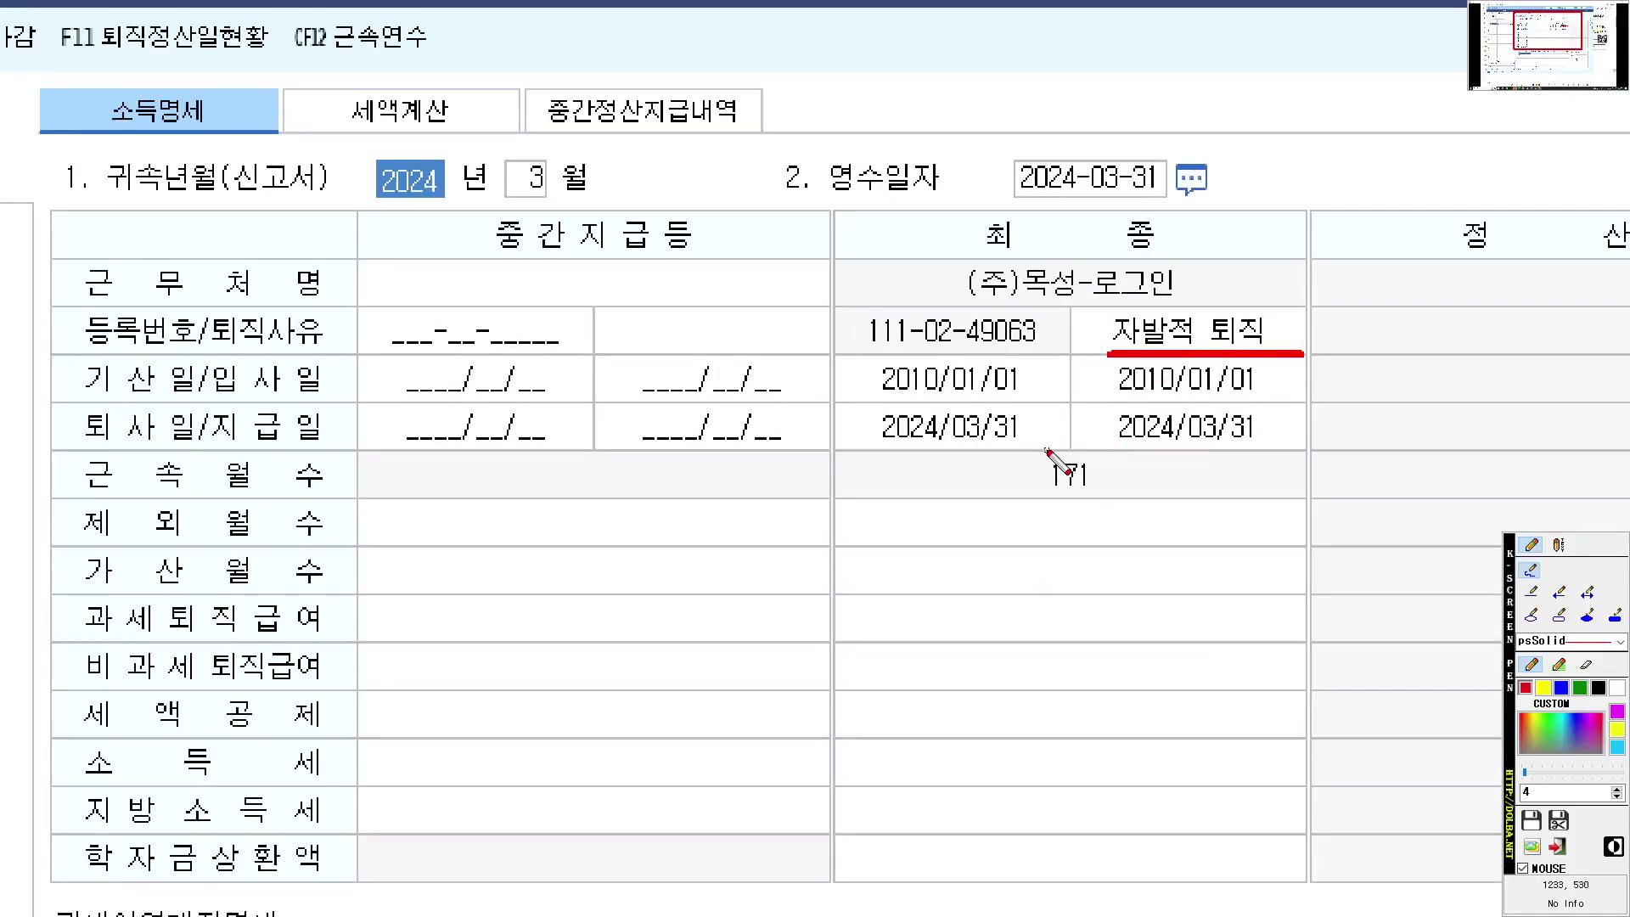
pyautogui.moveTo(1272, 450)
pyautogui.mouseDown()
pyautogui.moveTo(1155, 465)
pyautogui.moveTo(1099, 407)
pyautogui.moveTo(1319, 418)
pyautogui.moveTo(1278, 450)
pyautogui.mouseUp()
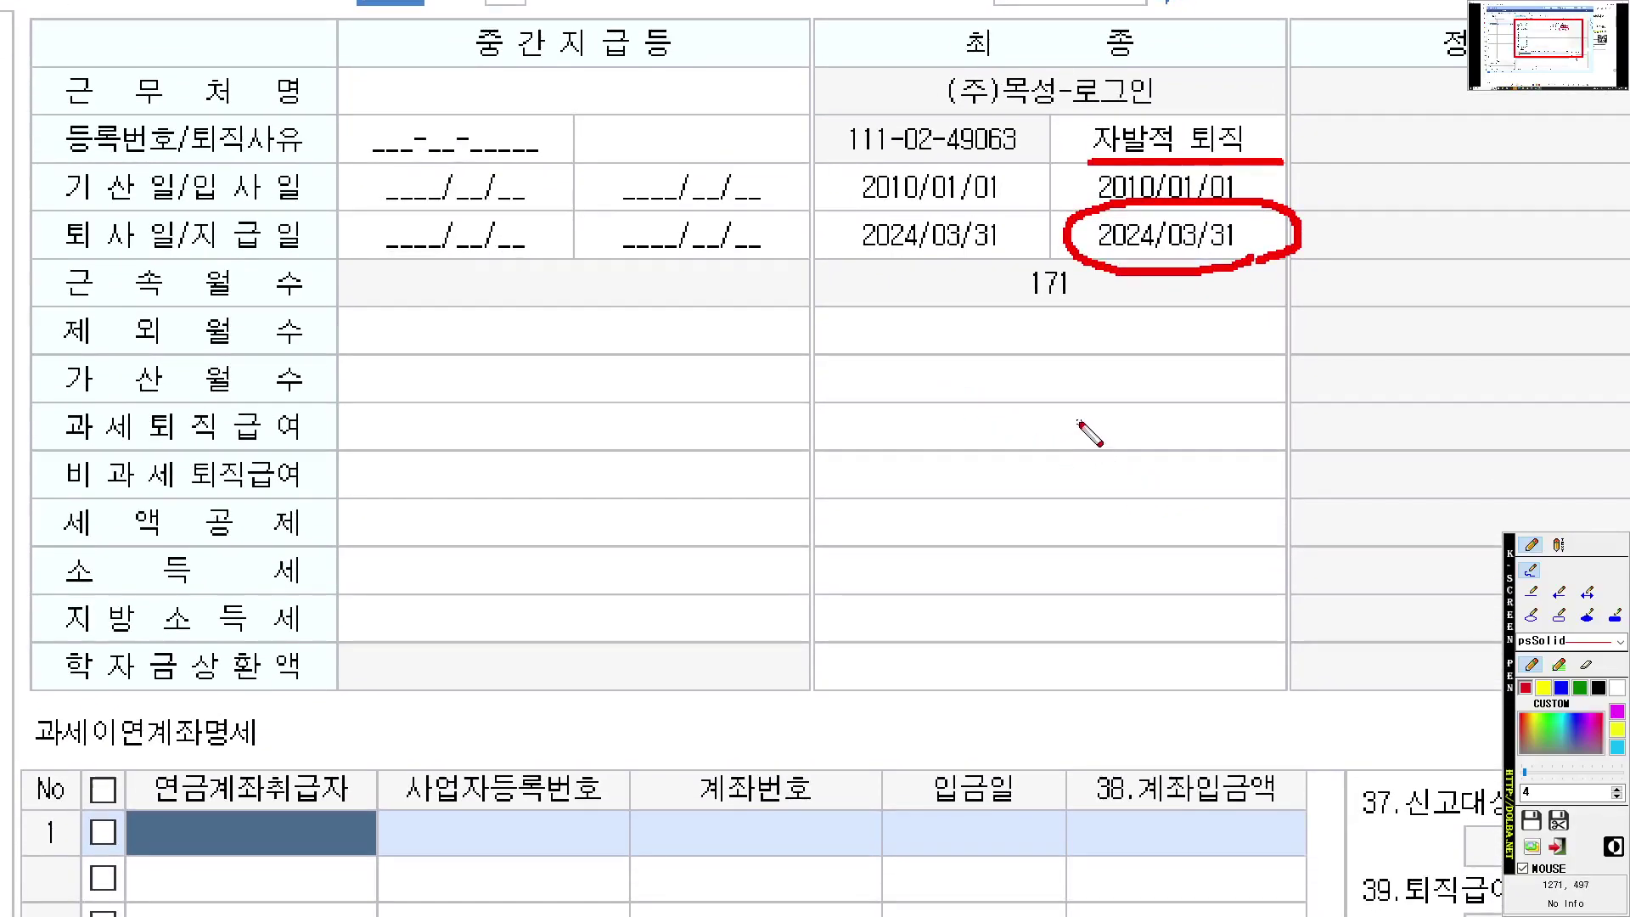
pyautogui.moveTo(1104, 423)
pyautogui.mouseDown()
pyautogui.moveTo(1071, 430)
pyautogui.moveTo(1134, 398)
pyautogui.moveTo(1053, 432)
pyautogui.mouseUp()
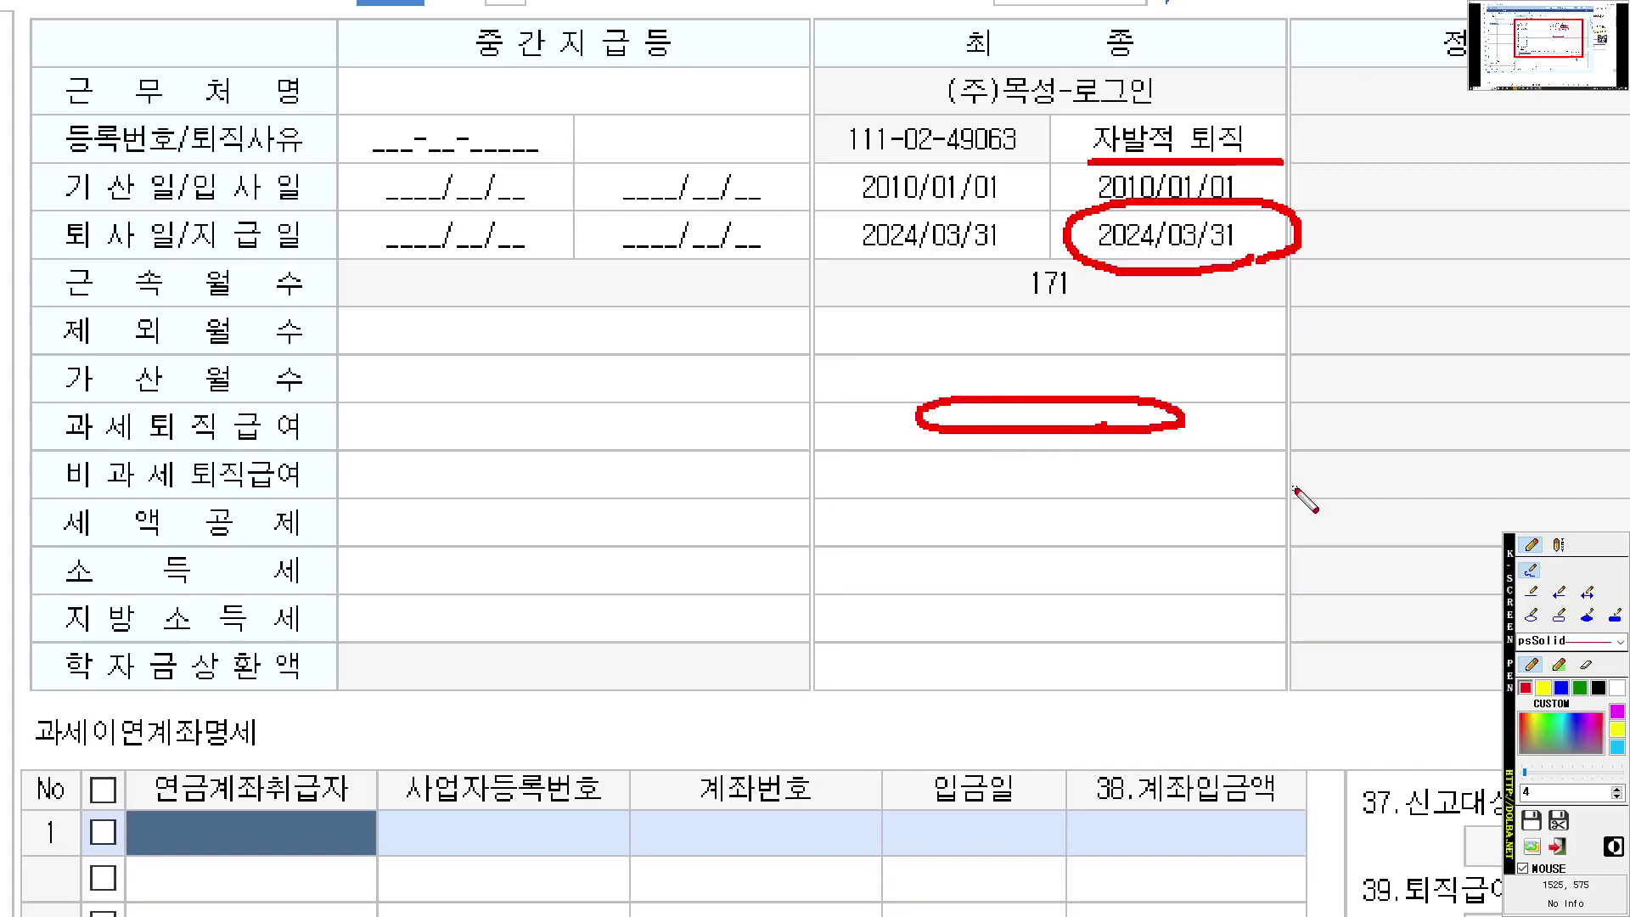
pyautogui.press('Escape')
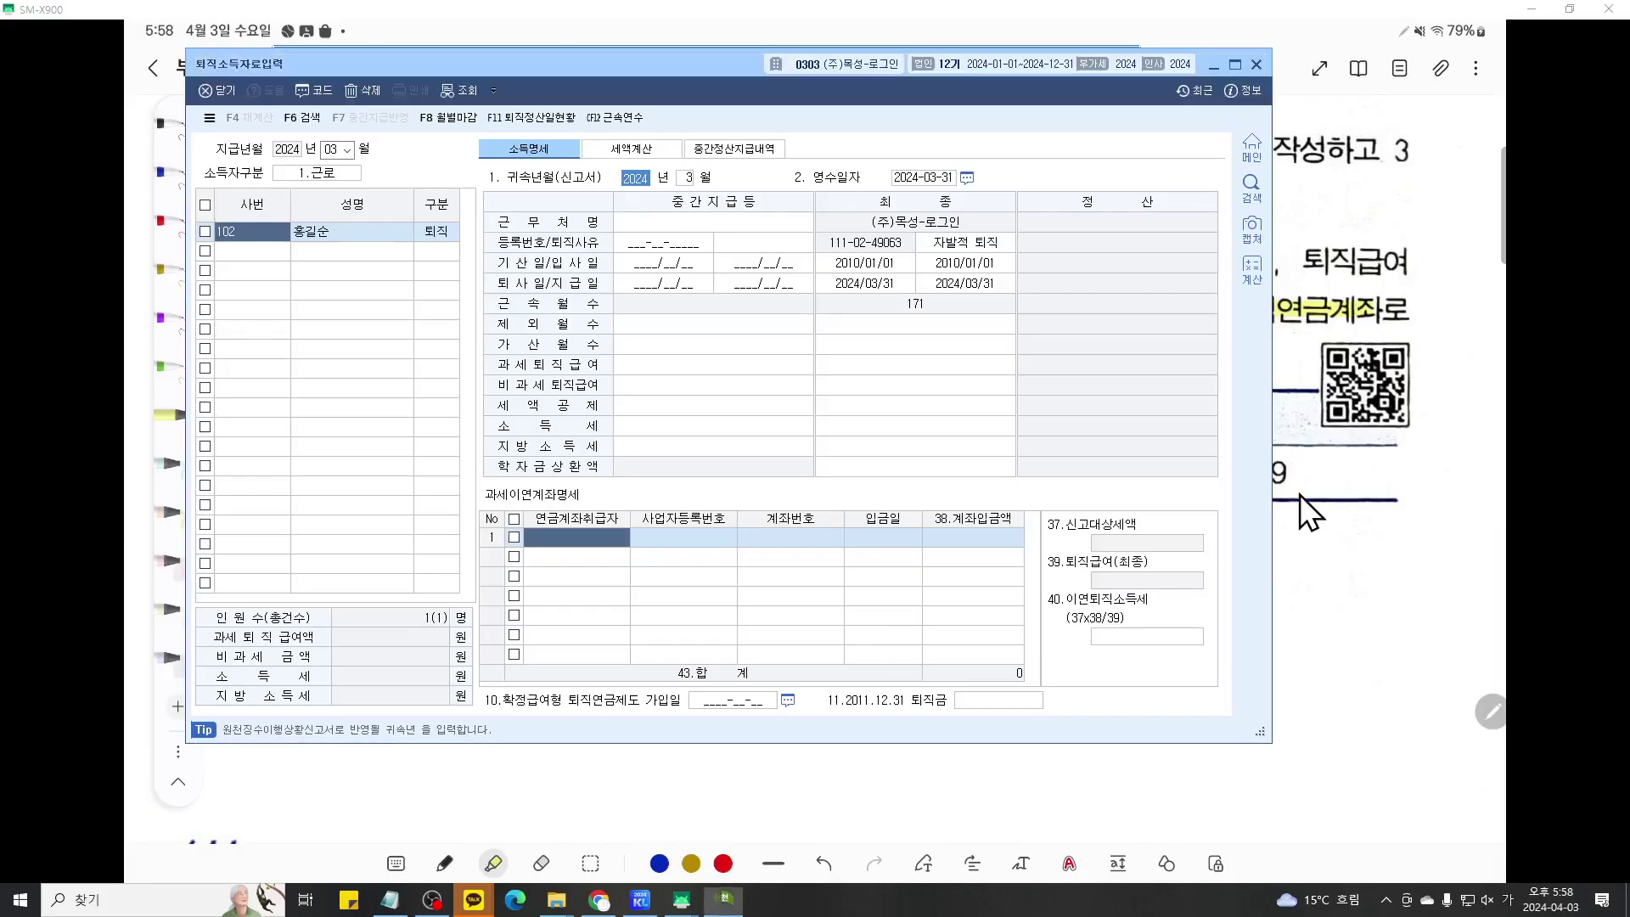
# - Set 과세퇴직급여 in the 최종 column to 60,000,000
pyautogui.click(883, 365)
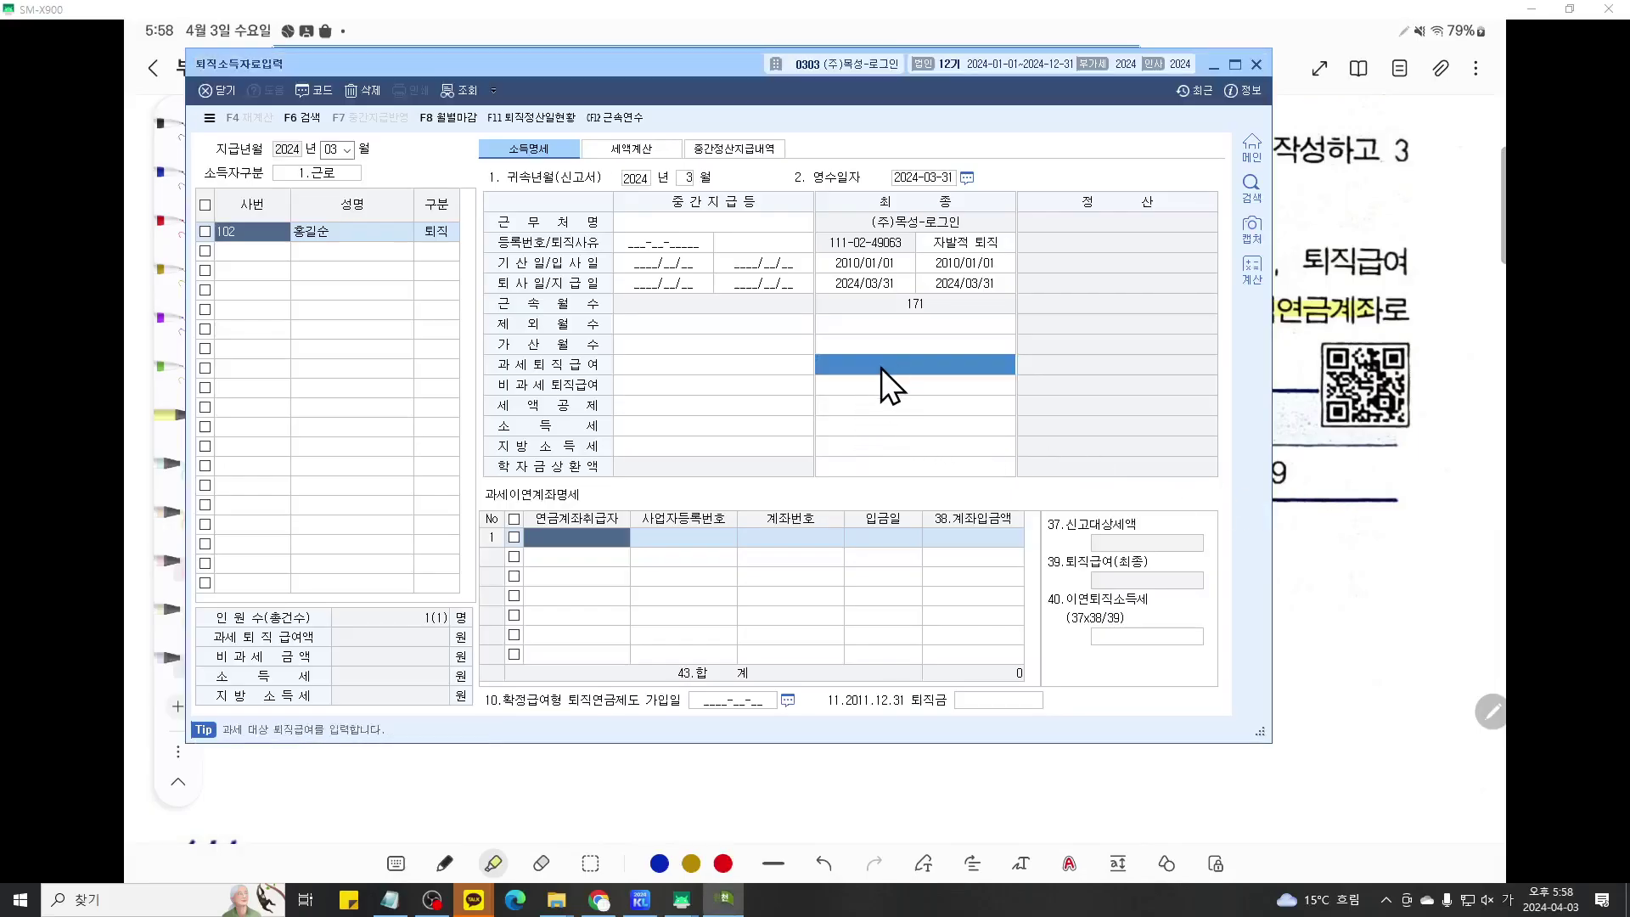
pyautogui.write('60')
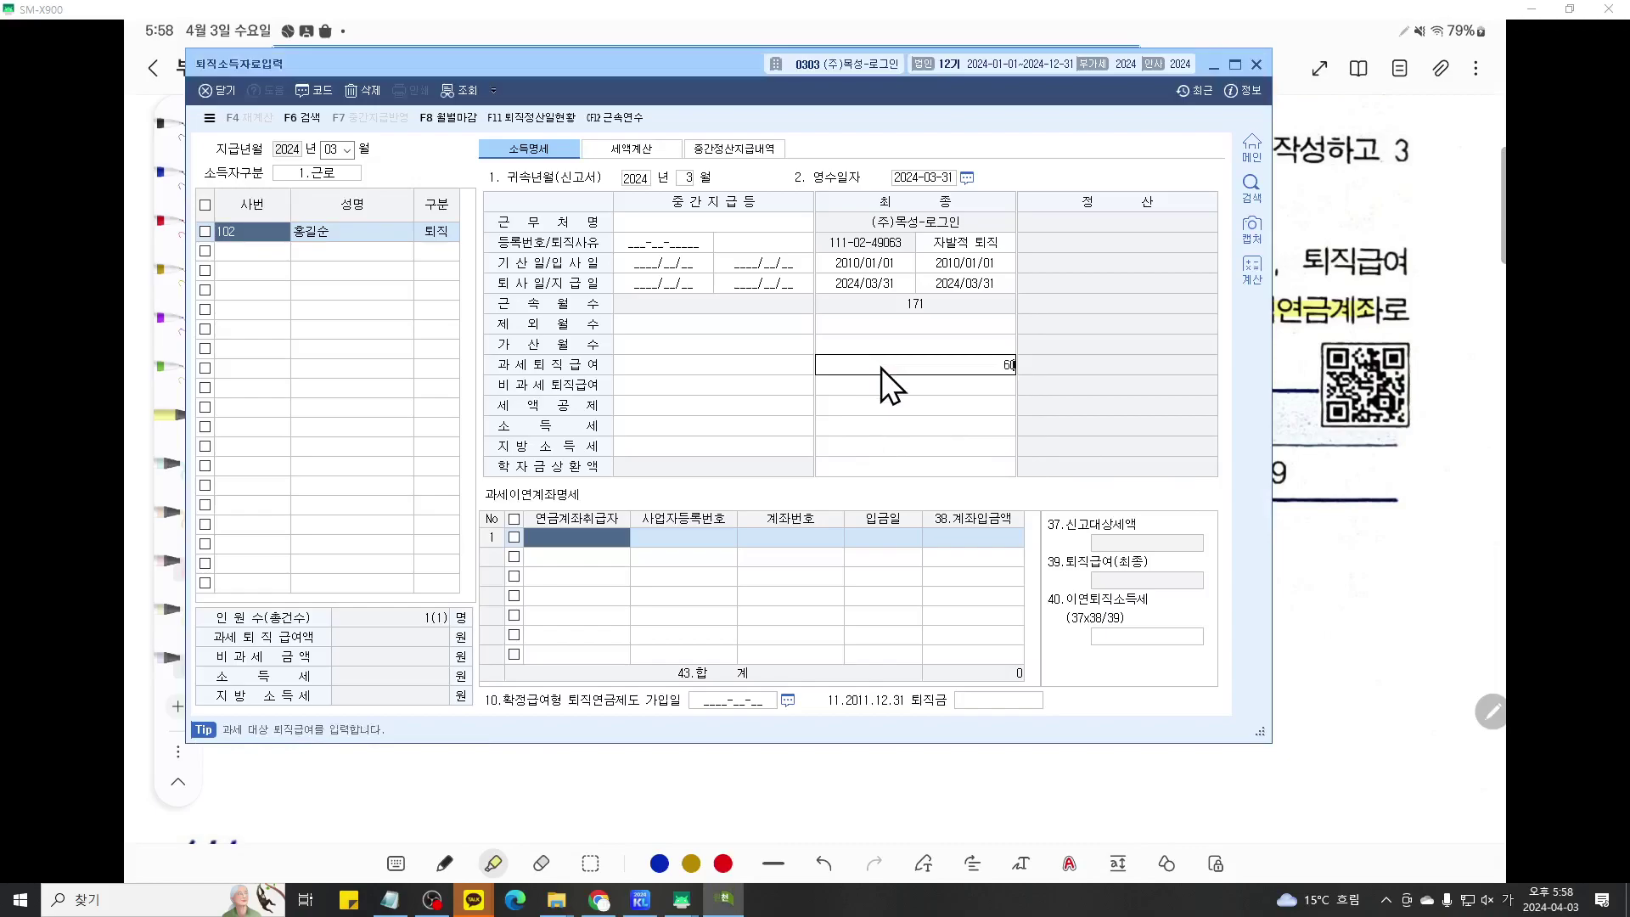
pyautogui.write(',000,000')
pyautogui.press('Return')
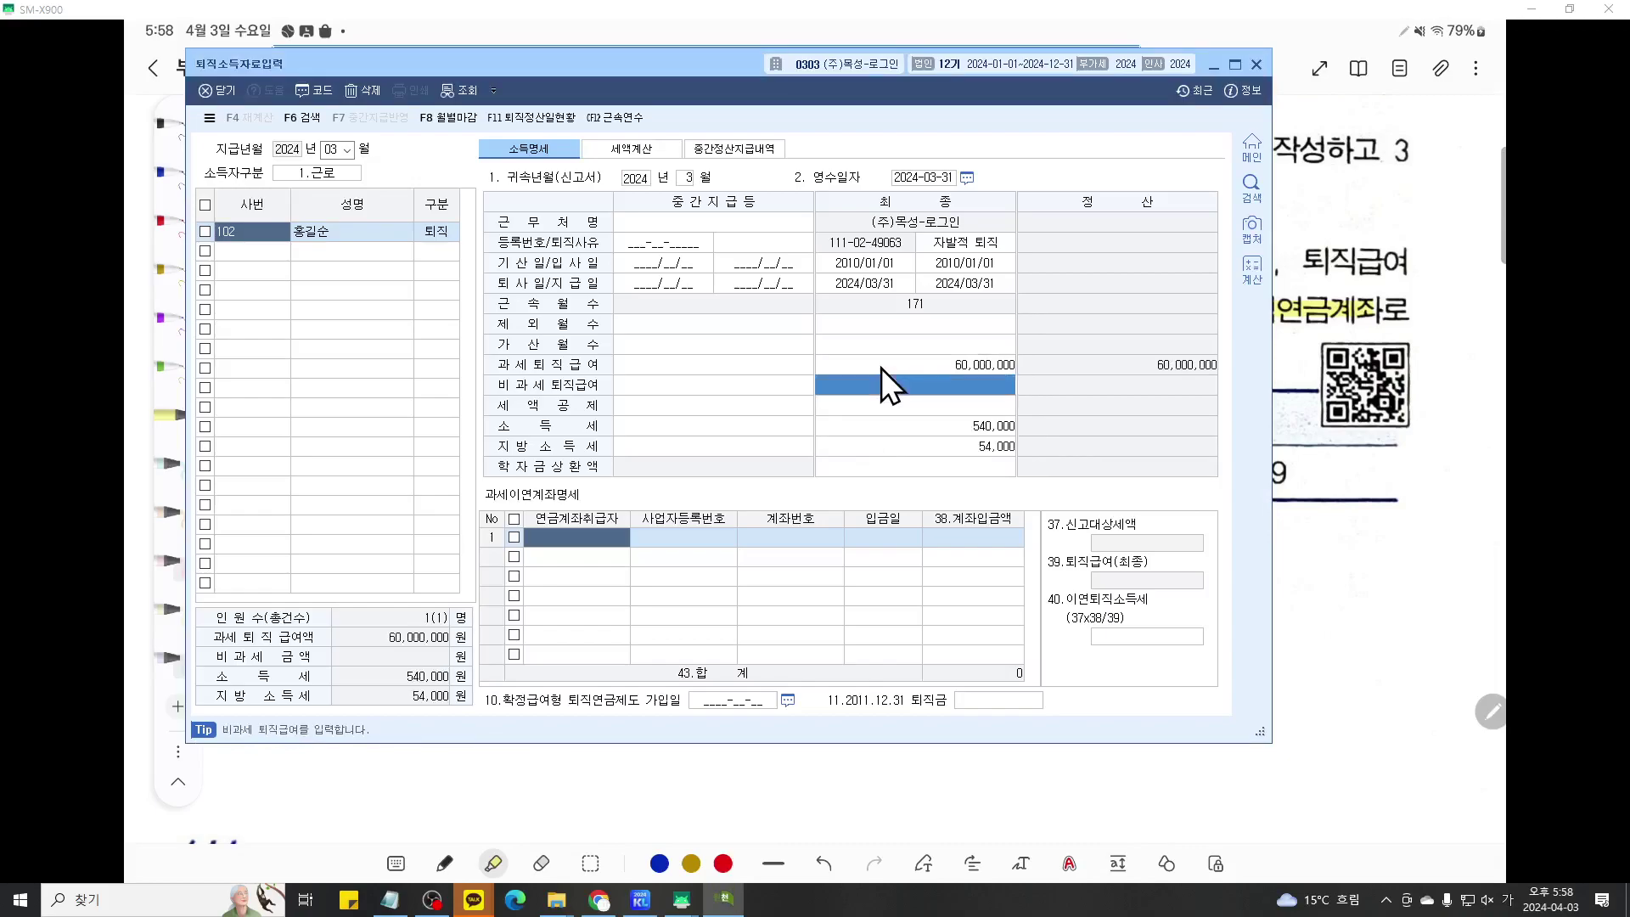
# - Underline 과세이연계좌명세 in red and draw an arrow from the 과세퇴직급여 amount to its table with the screen pen
pyautogui.hotkey('ctrl', '2')
pyautogui.scroll(3, 900, 391)
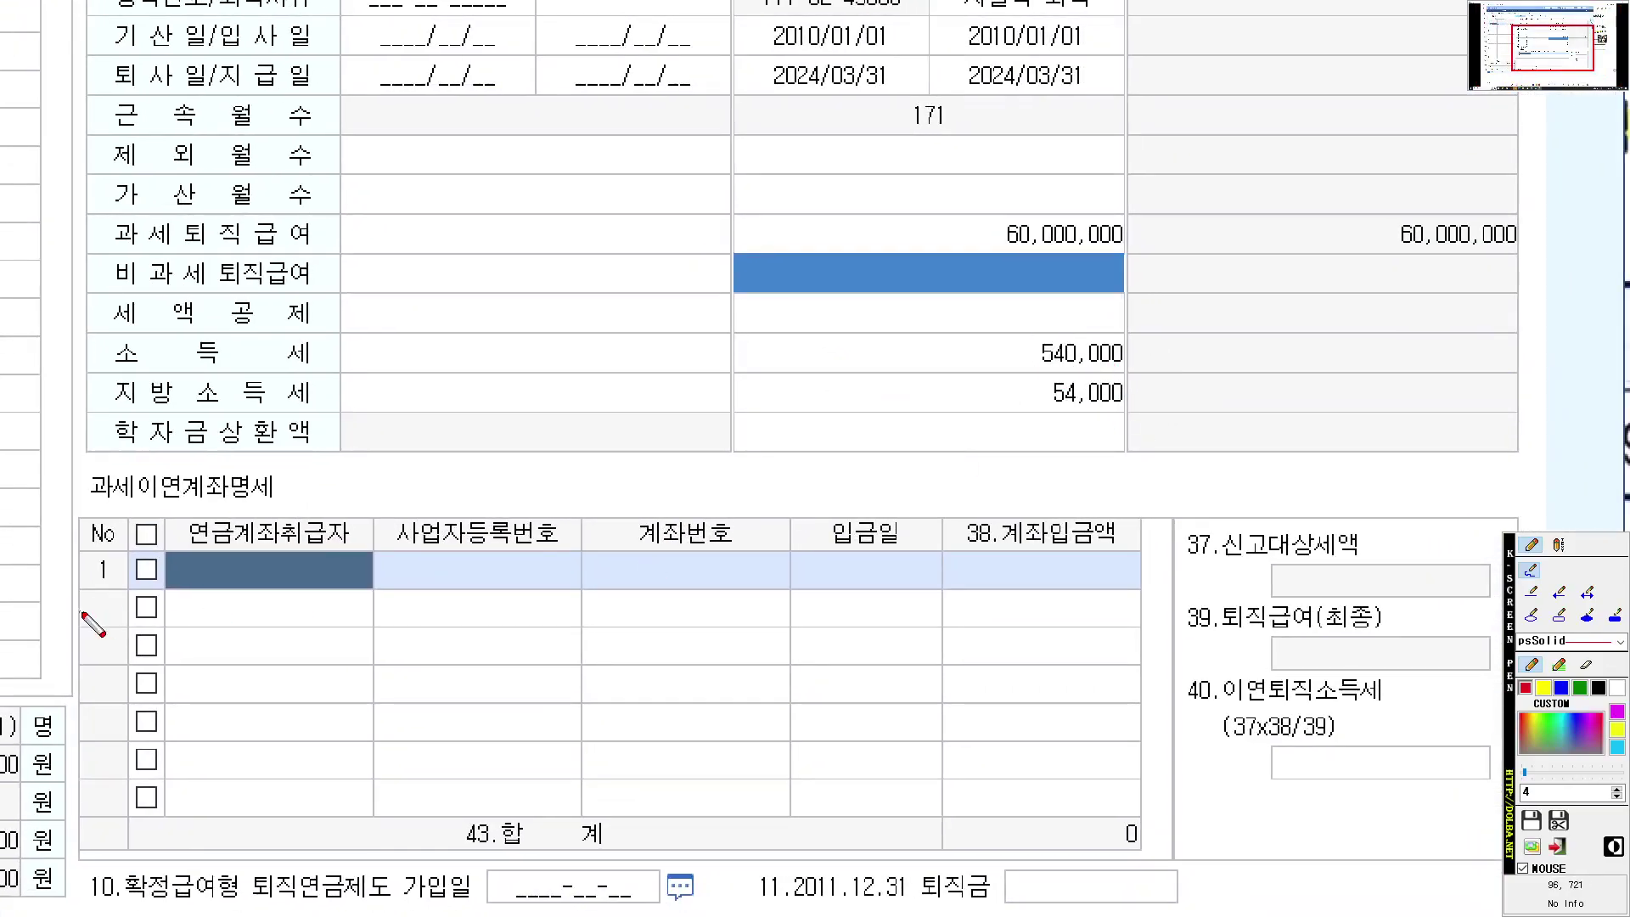
pyautogui.moveTo(84, 504); pyautogui.dragTo(327, 505)
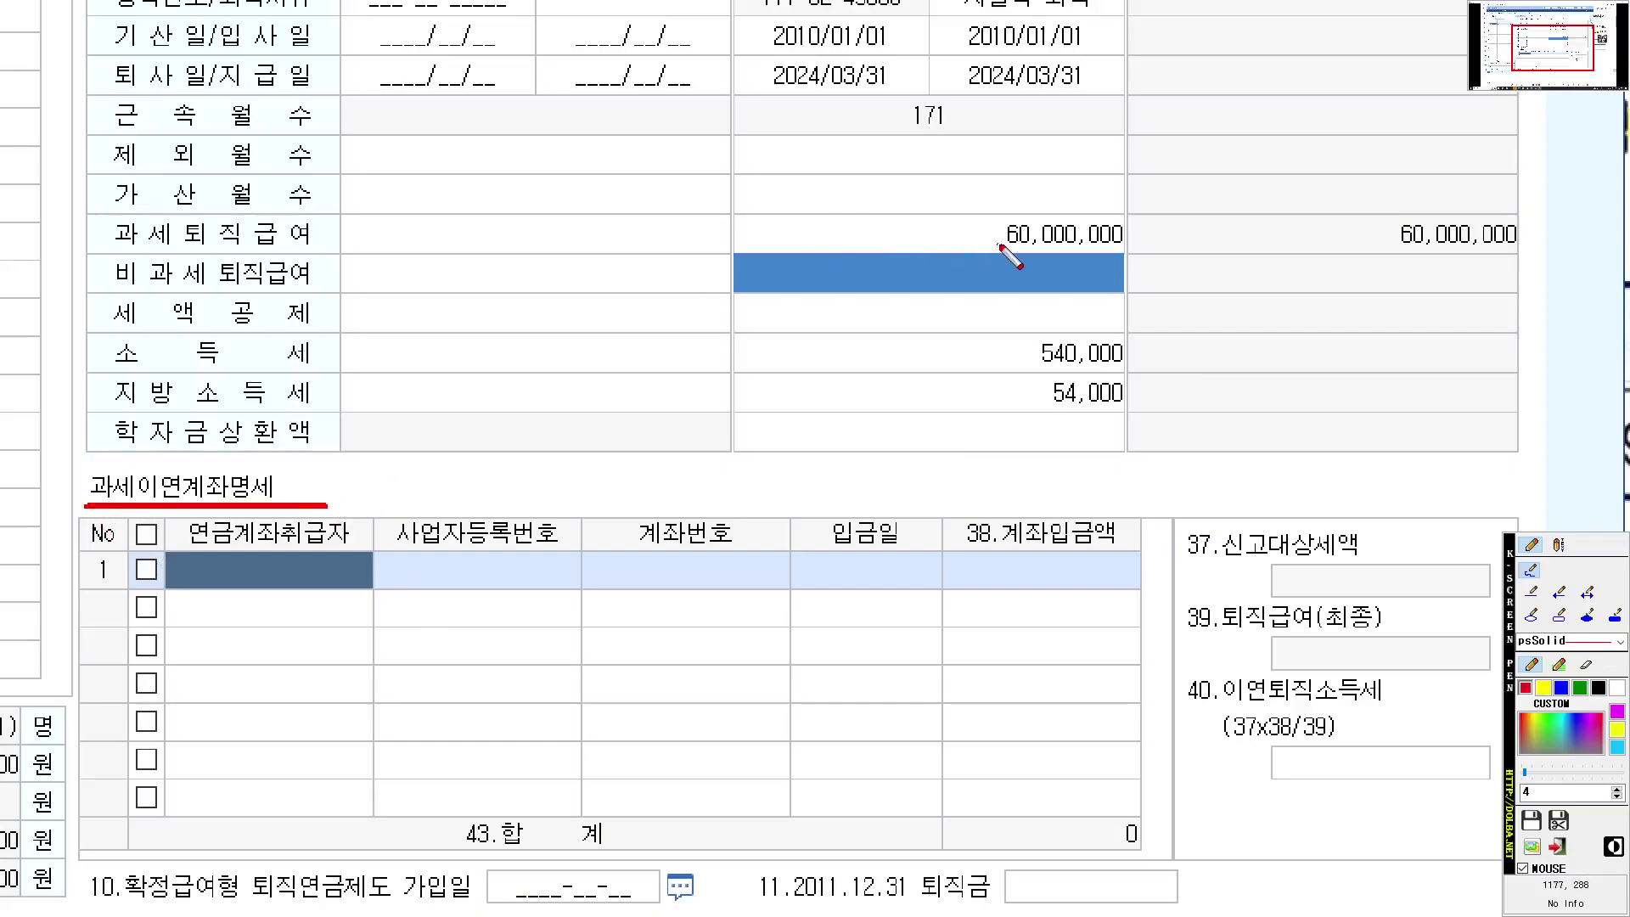
pyautogui.moveTo(1000, 243)
pyautogui.mouseDown()
pyautogui.moveTo(476, 374)
pyautogui.moveTo(455, 505)
pyautogui.moveTo(384, 527)
pyautogui.moveTo(617, 560)
pyautogui.mouseUp()
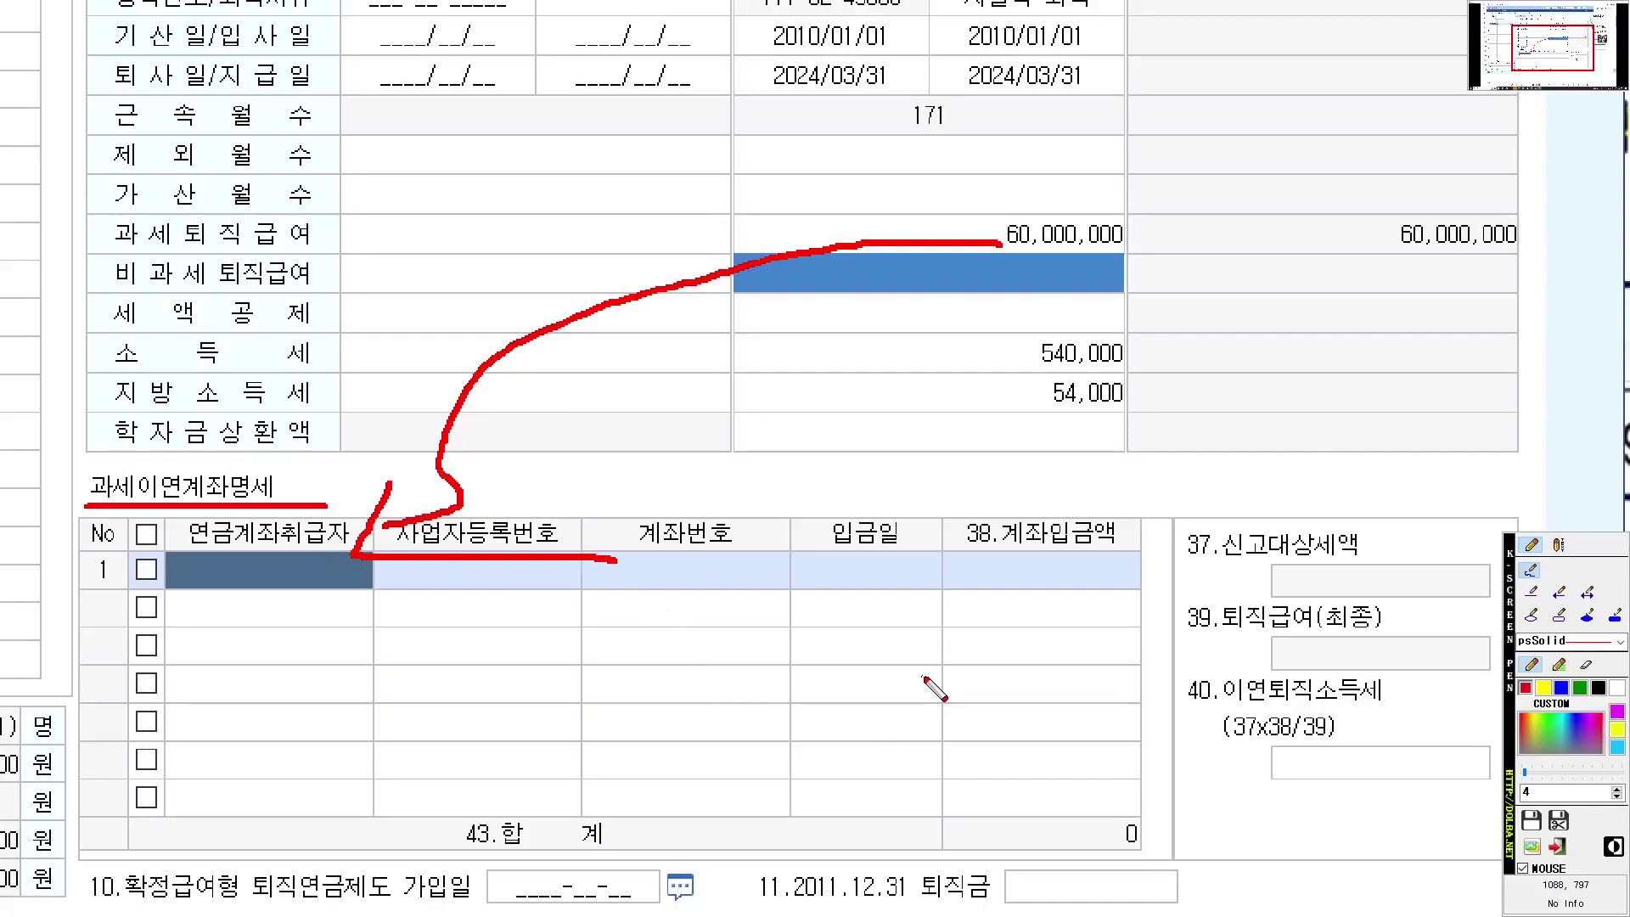
pyautogui.press('Escape')
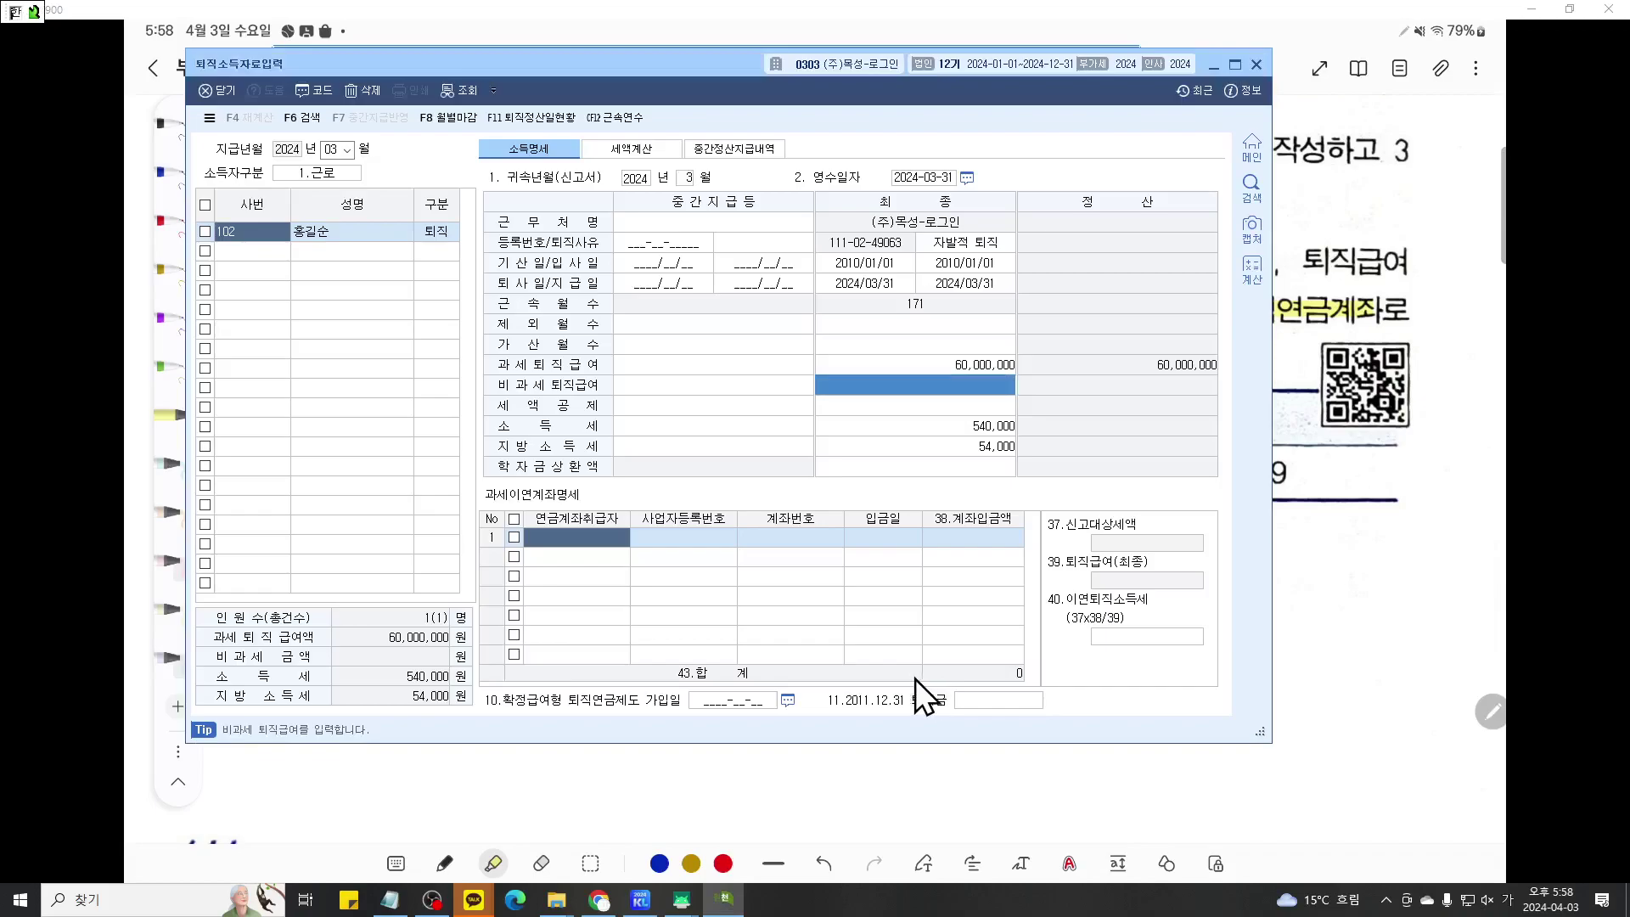
# - Enter 한국생명 as 연금계좌취급자 in the first 과세이연계좌명세 row, with its business registration number and account number
pyautogui.click(595, 541)
pyautogui.write('ㅎ')
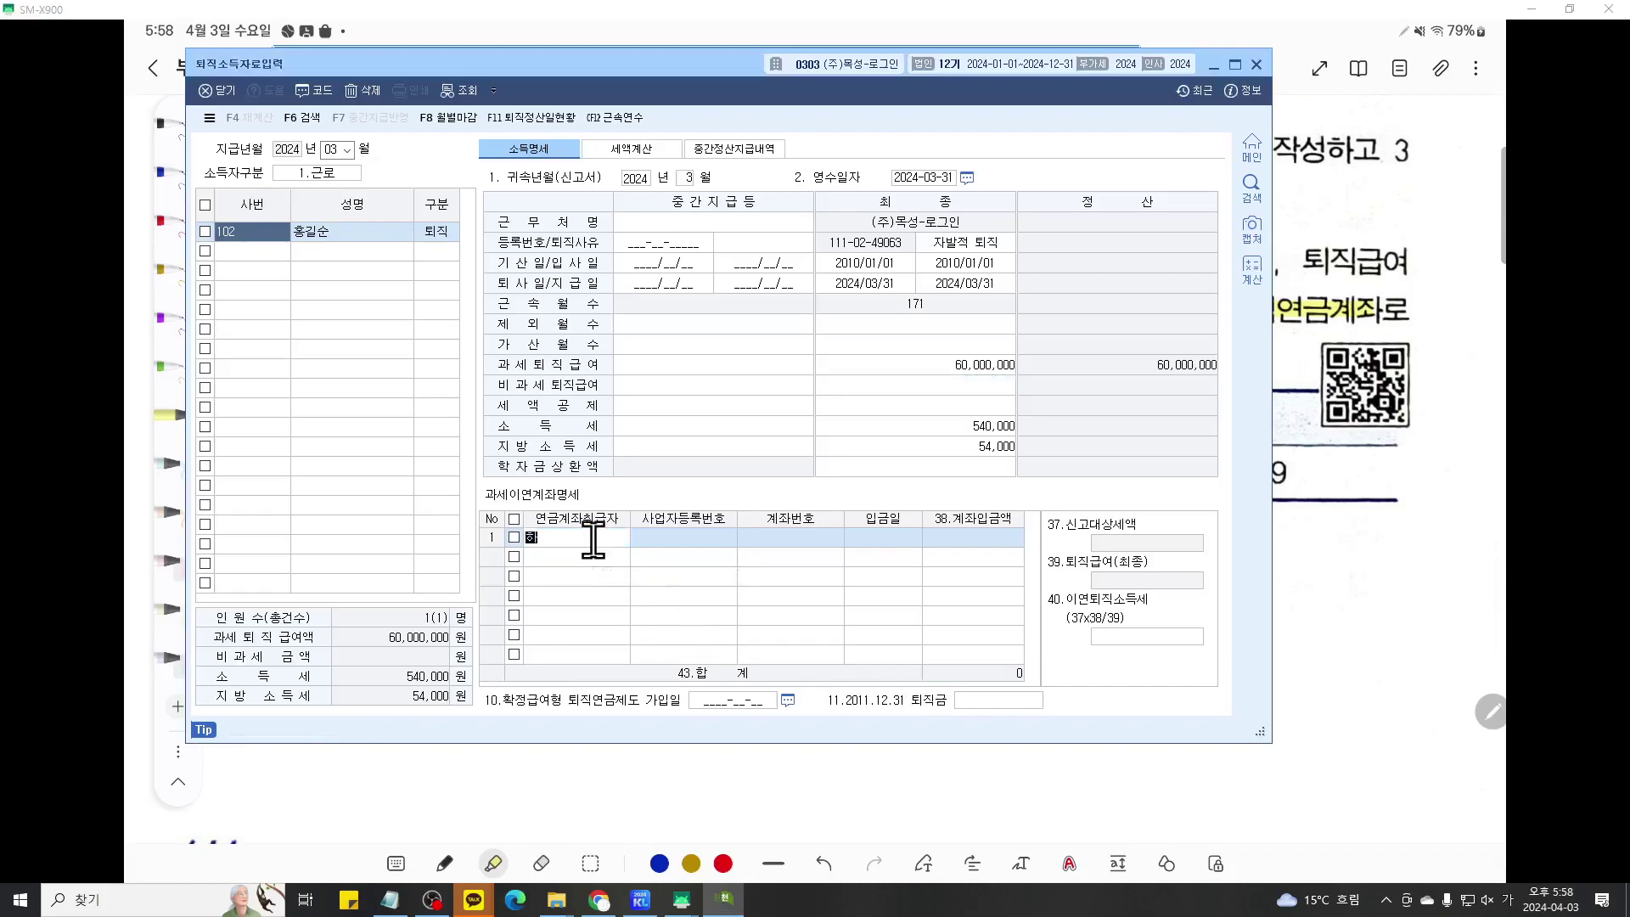
pyautogui.write('한국생명')
pyautogui.press('Return')
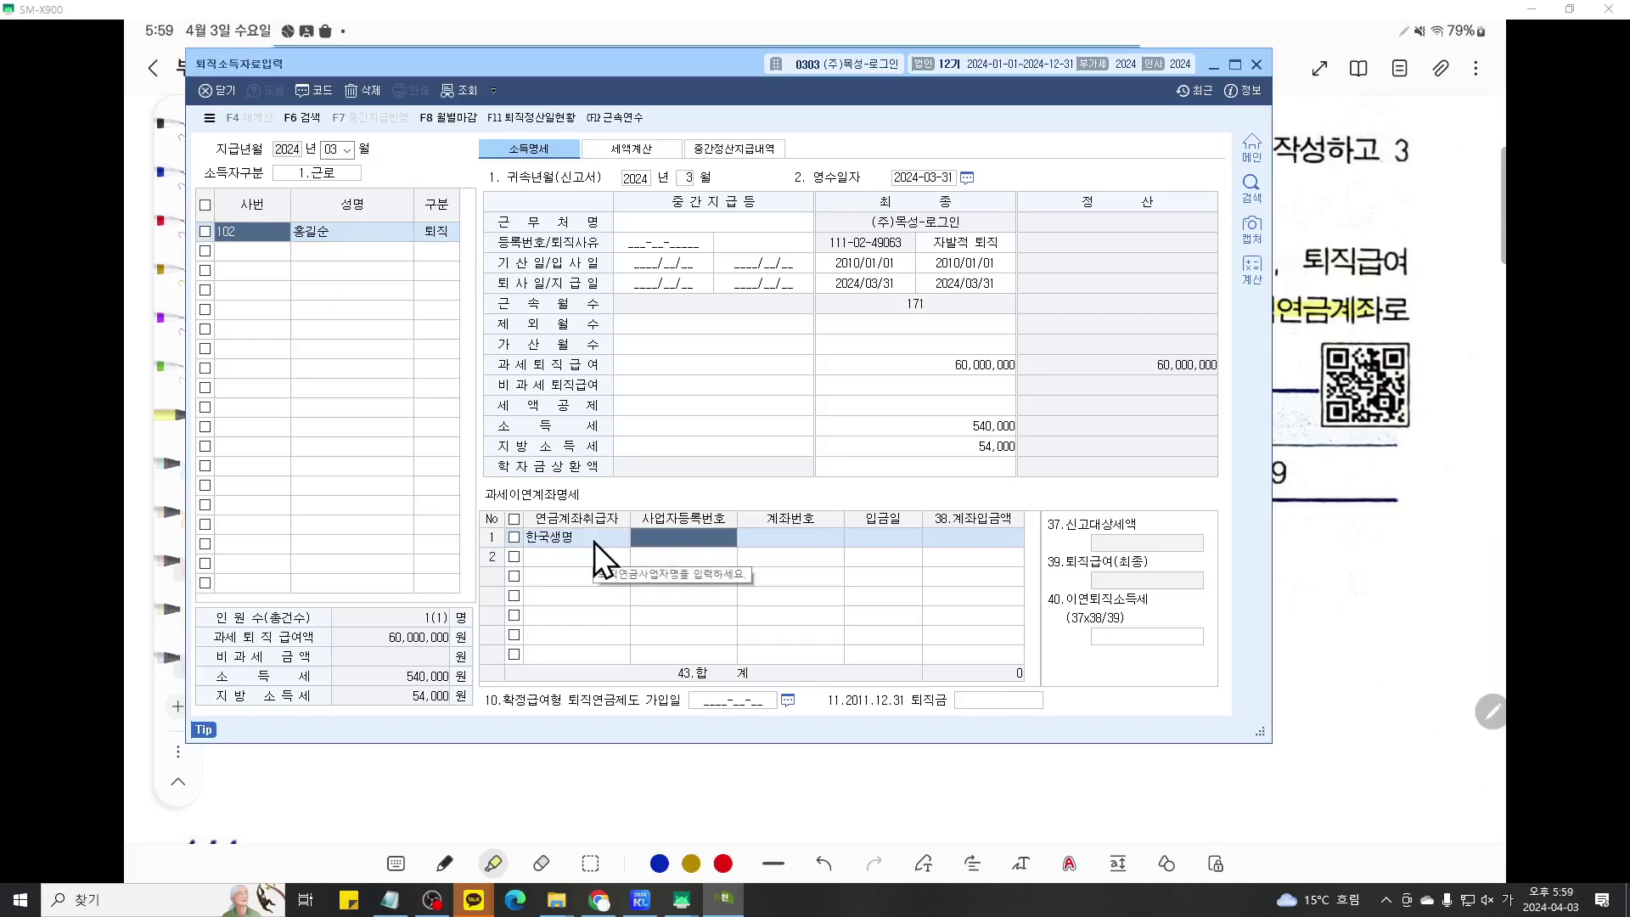
pyautogui.write('312-8')
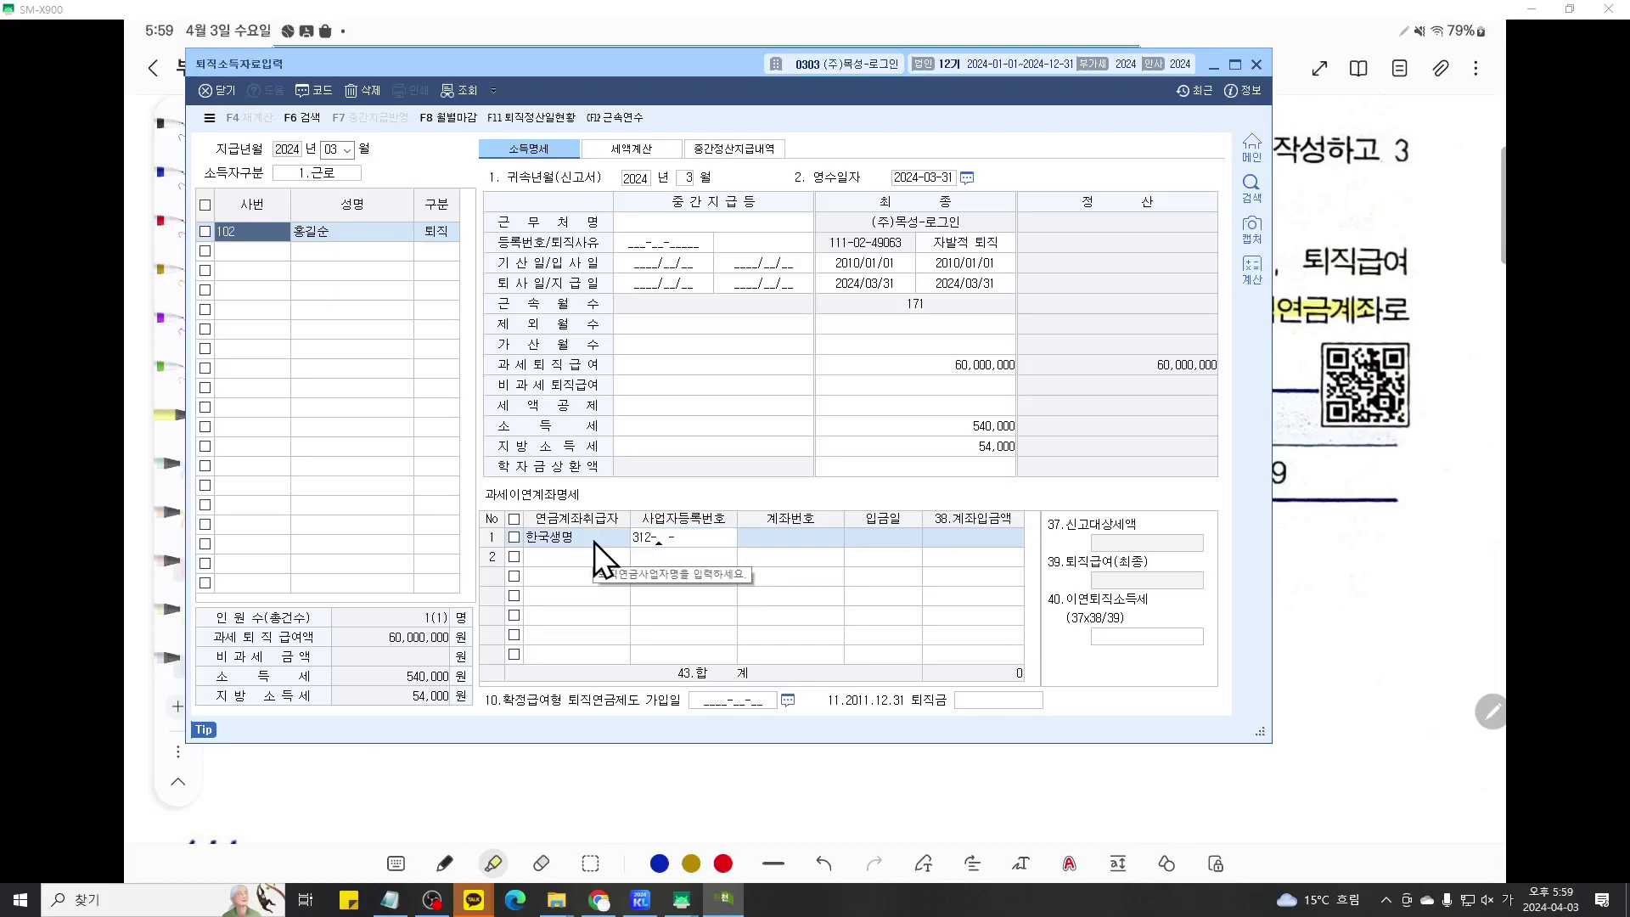
pyautogui.write('6-01323')
pyautogui.press('Return')
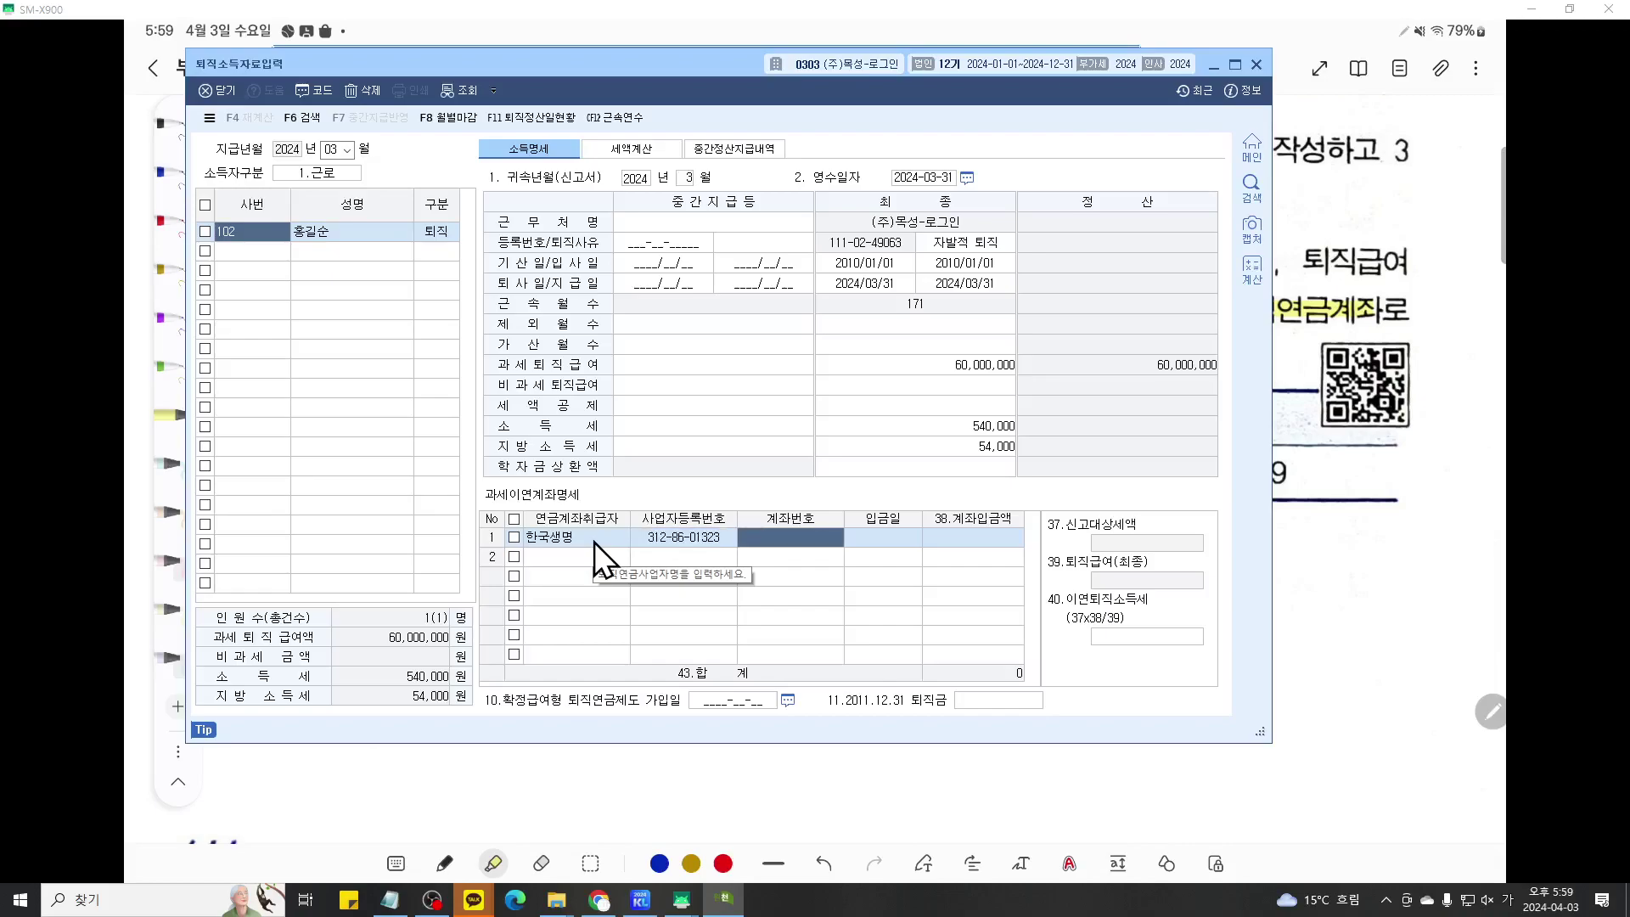
pyautogui.write('123-456')
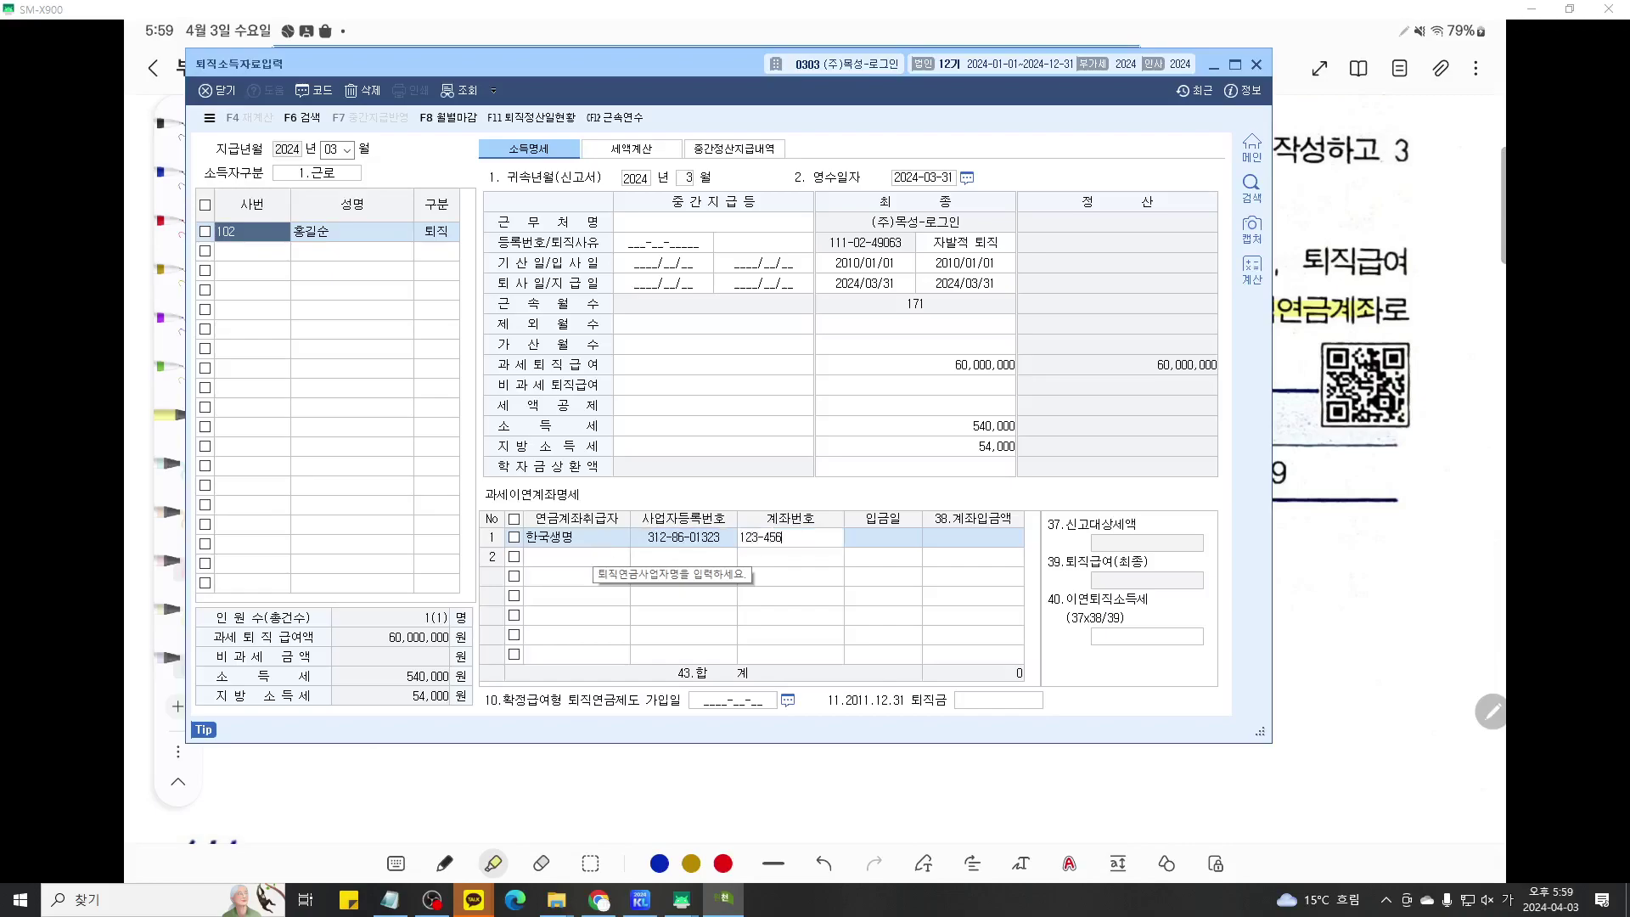
pyautogui.write('-789')
pyautogui.press('Return')
# - Set the 한국생명 row's 입금일 to 2024-03-31 and its 계좌입금액 to 60,000,000
pyautogui.write('20')
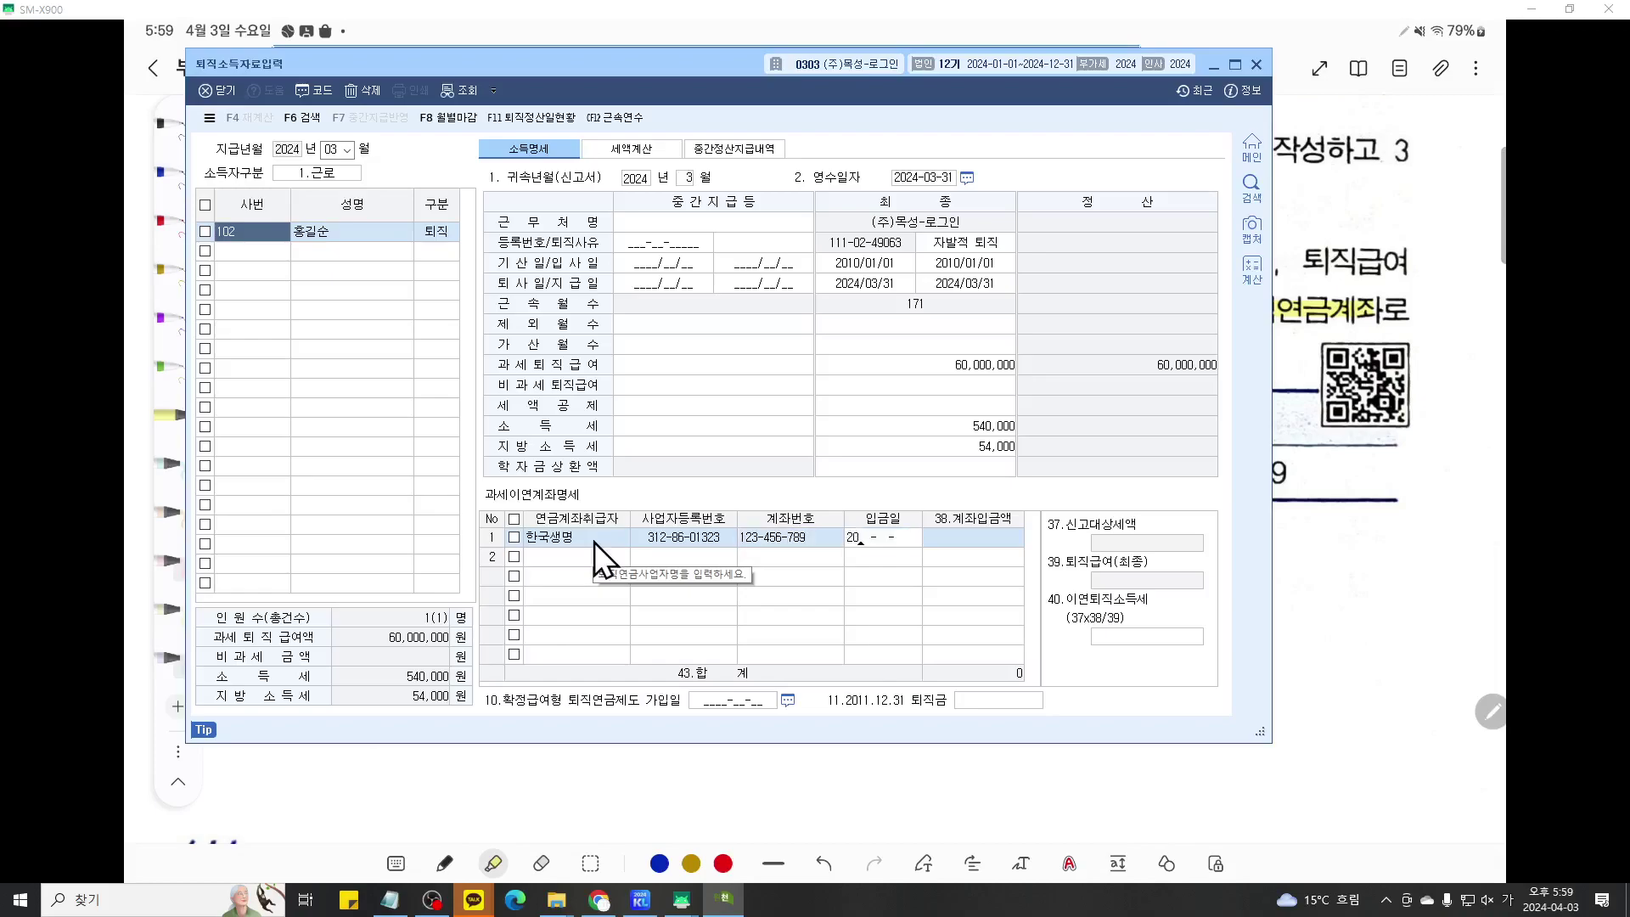
pyautogui.write('2')
pyautogui.write('4-03-31')
pyautogui.press('Return')
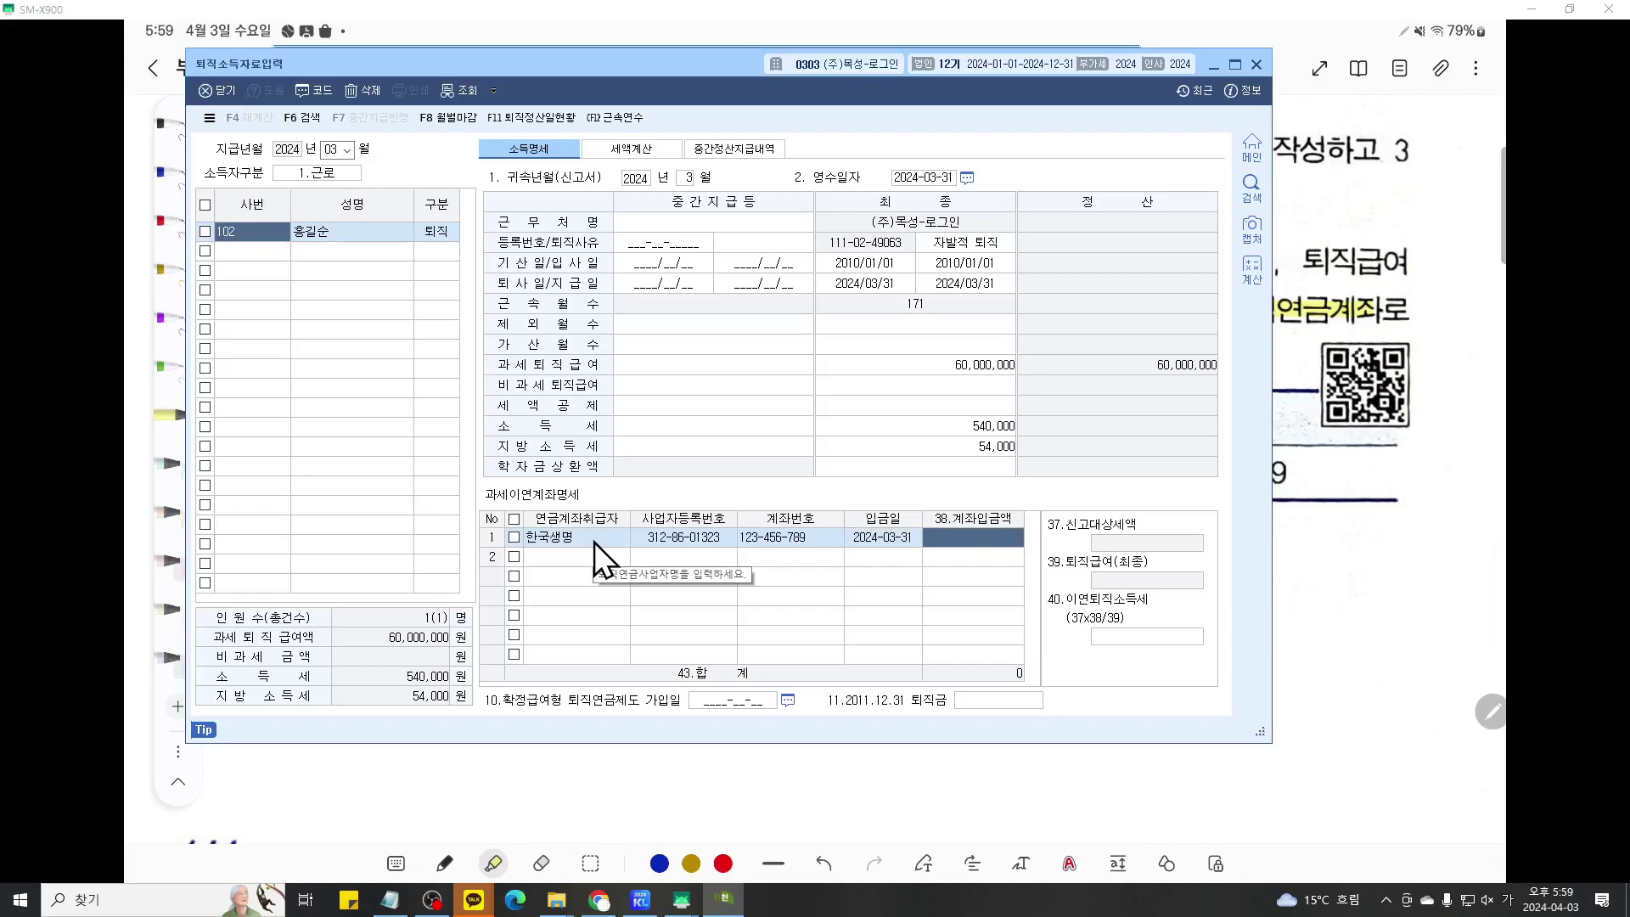
pyautogui.write('60')
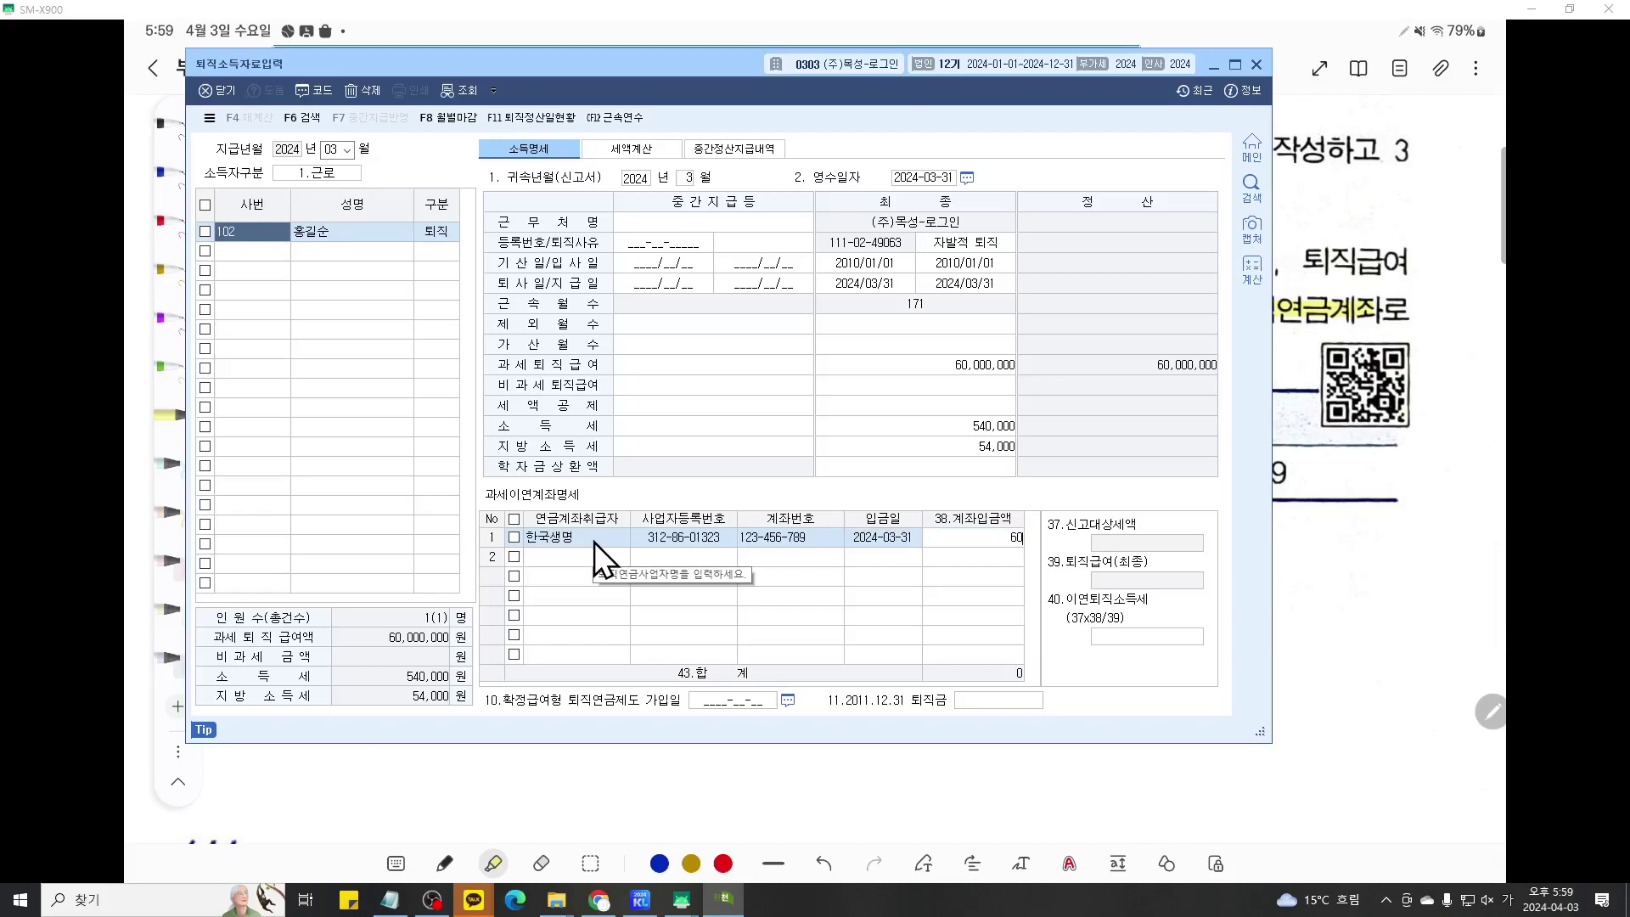
pyautogui.write(',000,000')
pyautogui.press('Return')
# - Circle the 최종 column's empty tax cells and the 40.이연퇴직소득세 amount in red with the screen pen, and close the pen
pyautogui.hotkey('ctrl', 'F1')
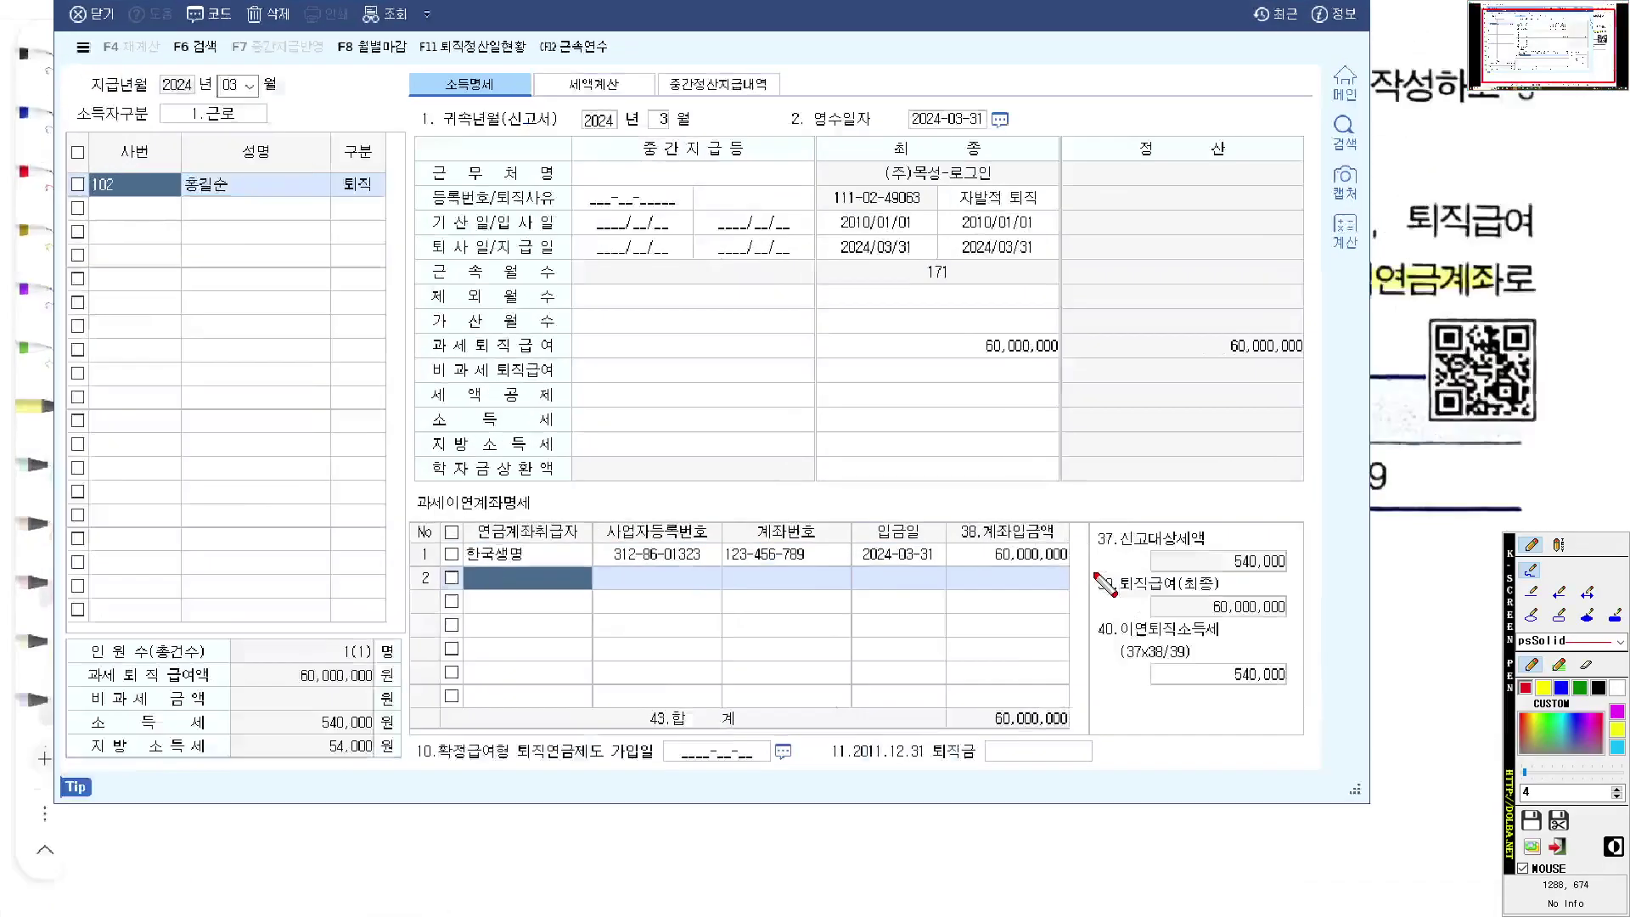
pyautogui.moveTo(1118, 406)
pyautogui.mouseDown()
pyautogui.moveTo(976, 433)
pyautogui.moveTo(1114, 429)
pyautogui.moveTo(1040, 472)
pyautogui.mouseUp()
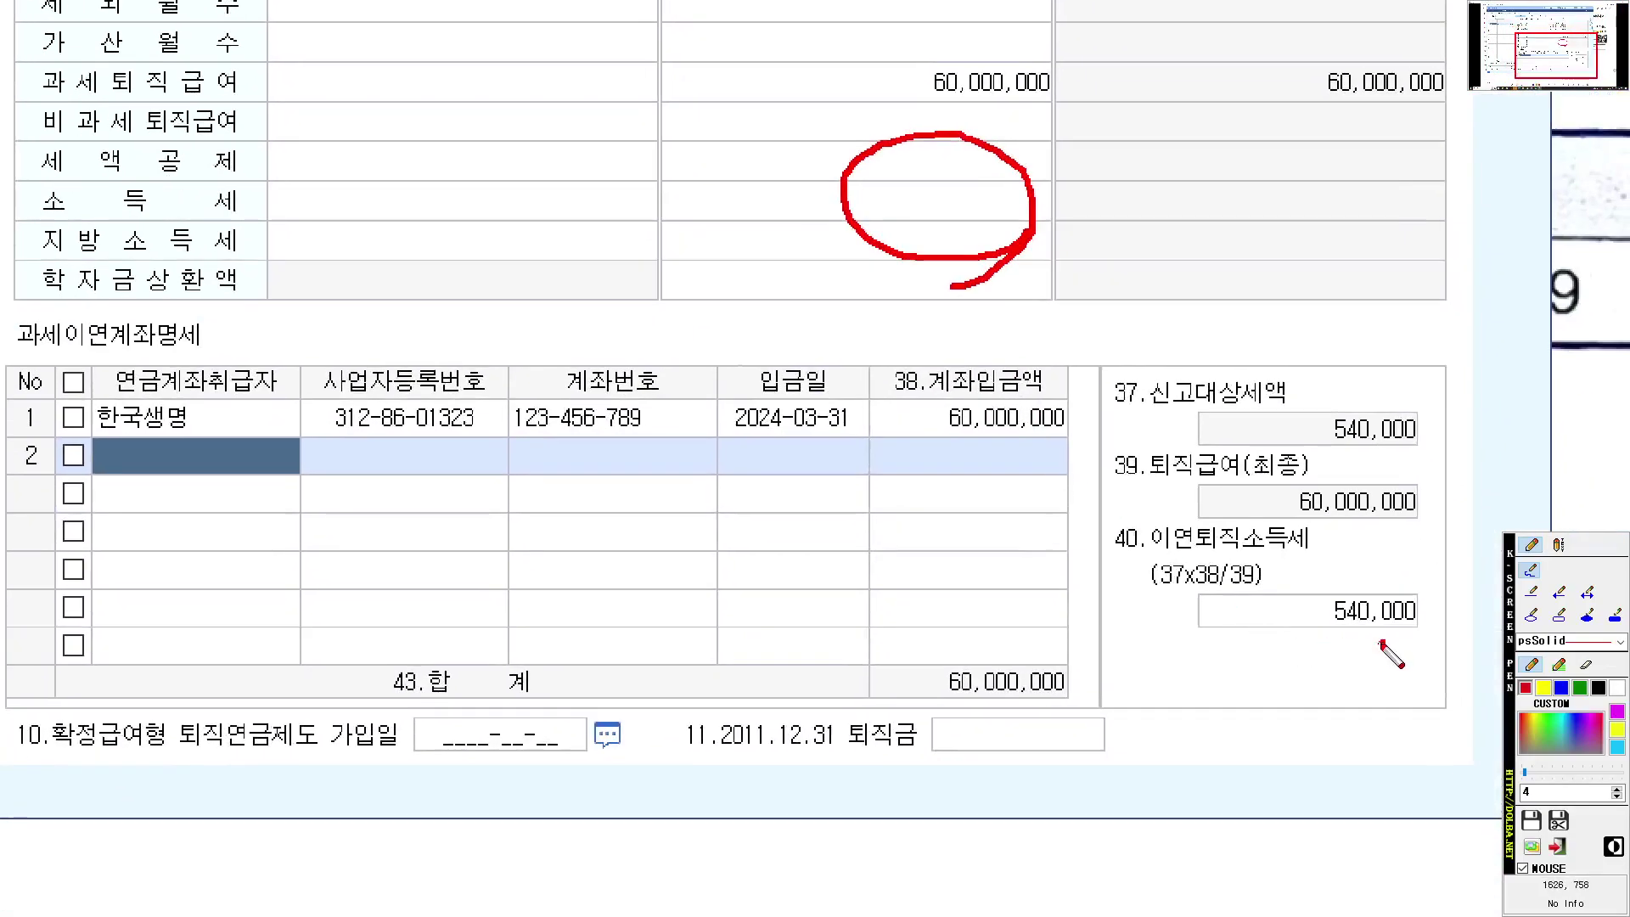
pyautogui.moveTo(1384, 644)
pyautogui.mouseDown()
pyautogui.moveTo(1547, 541)
pyautogui.moveTo(1270, 639)
pyautogui.mouseUp()
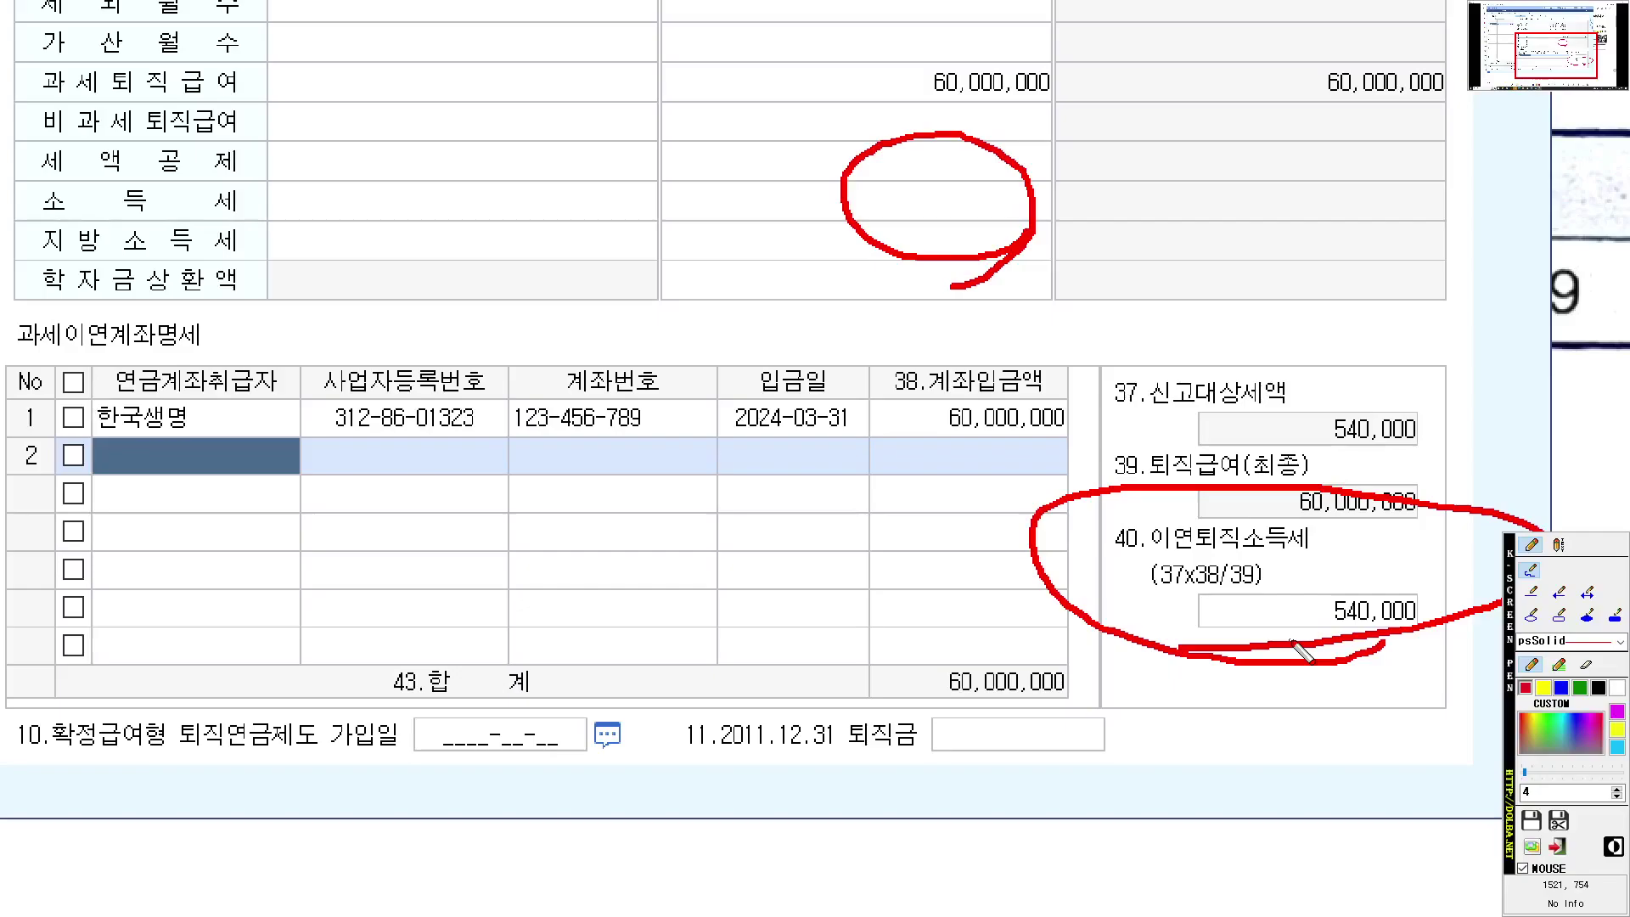
pyautogui.press('Escape')
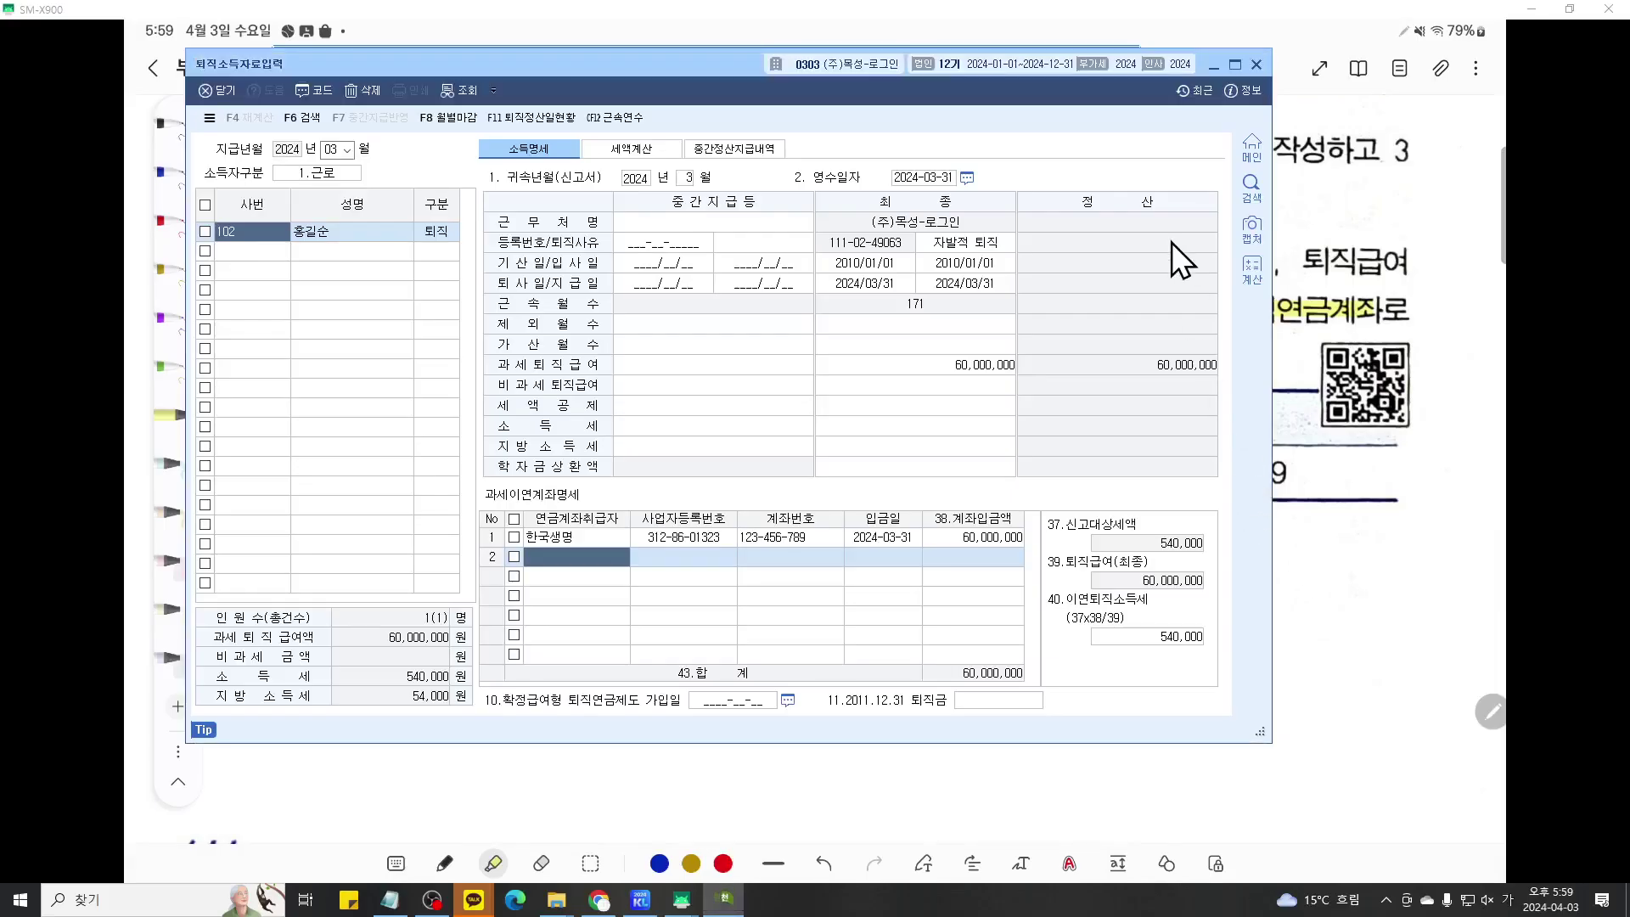
# - Close 퇴직소득자료입력, underline the 원천징수이행상황신고서 menu entry in red with the screen pen, and close the pen
pyautogui.click(1257, 64)
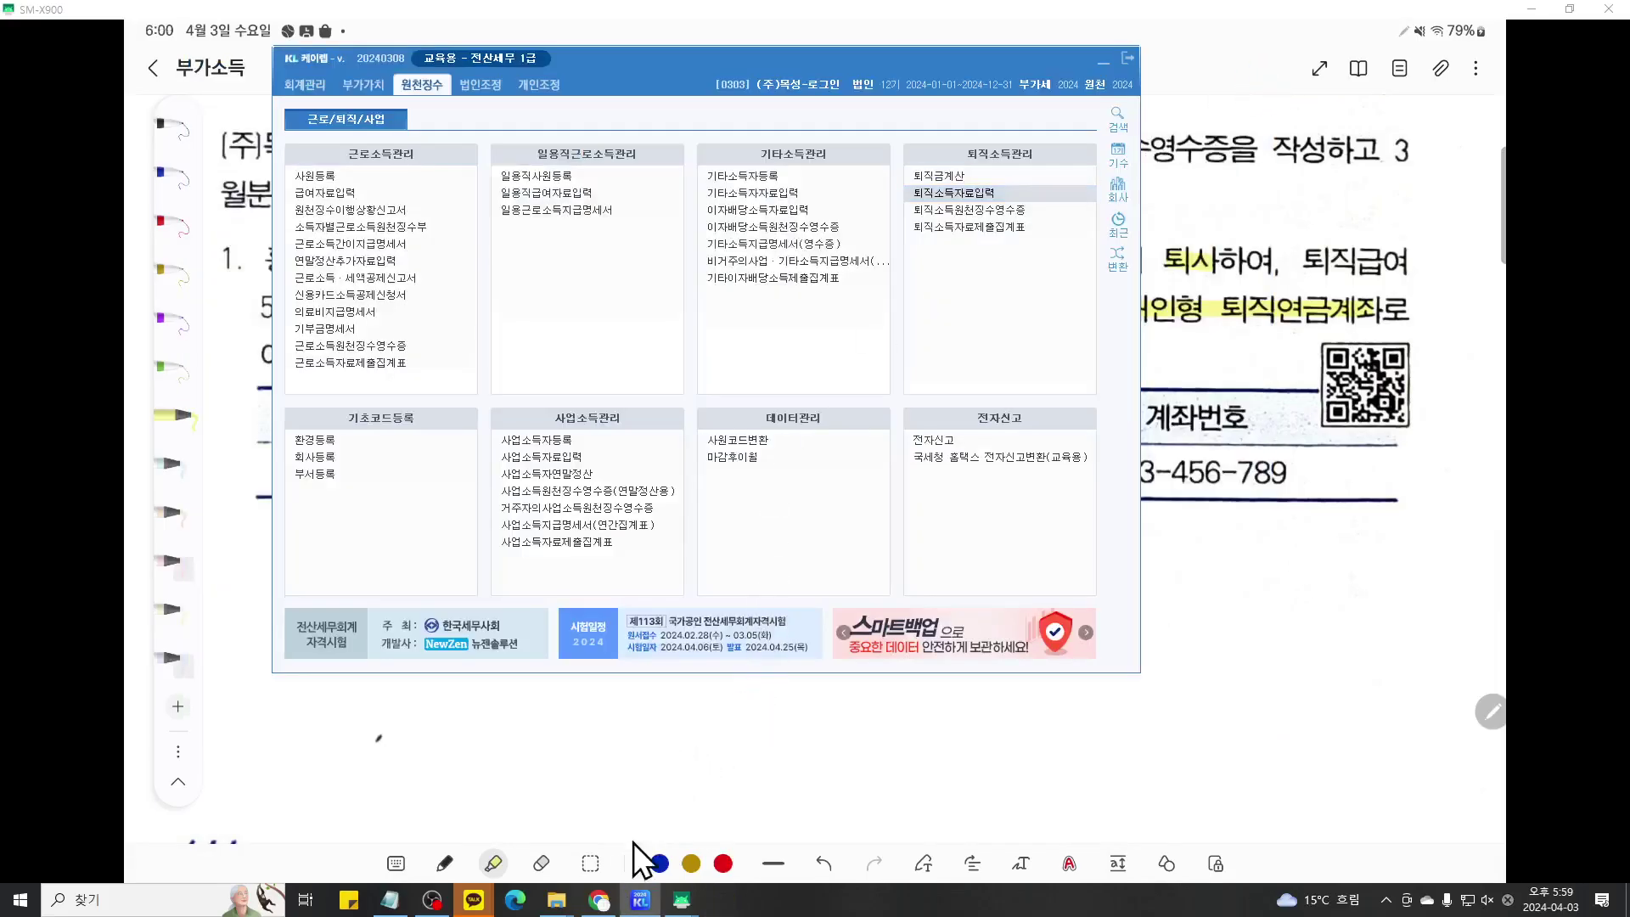
pyautogui.hotkey('ctrl', '1')
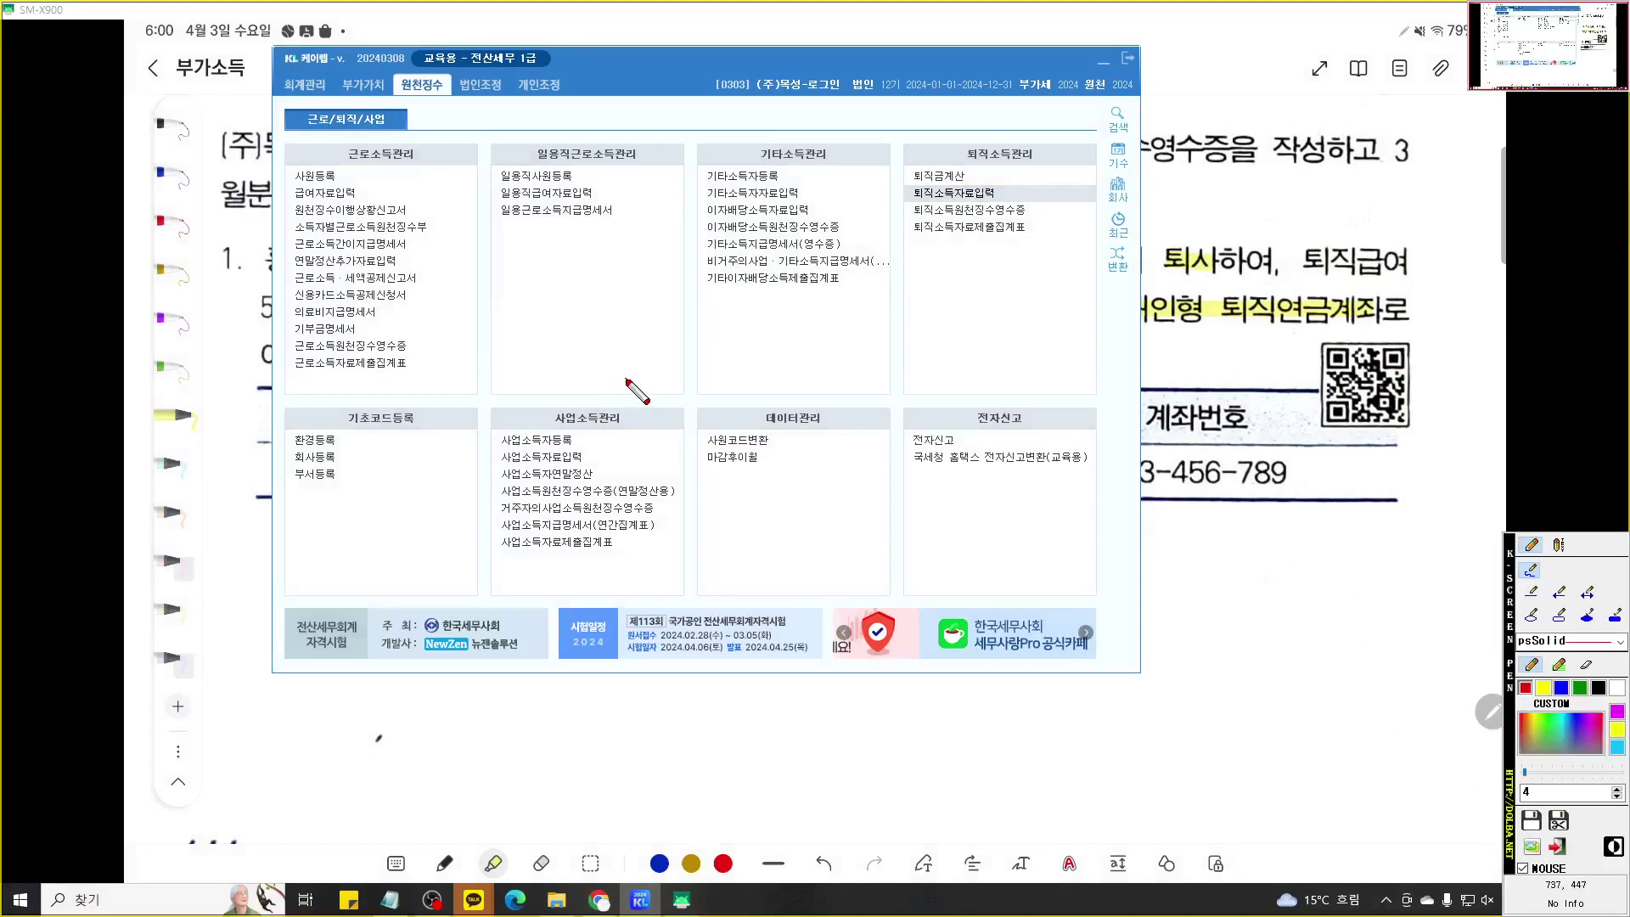
pyautogui.scroll(3, 637, 394)
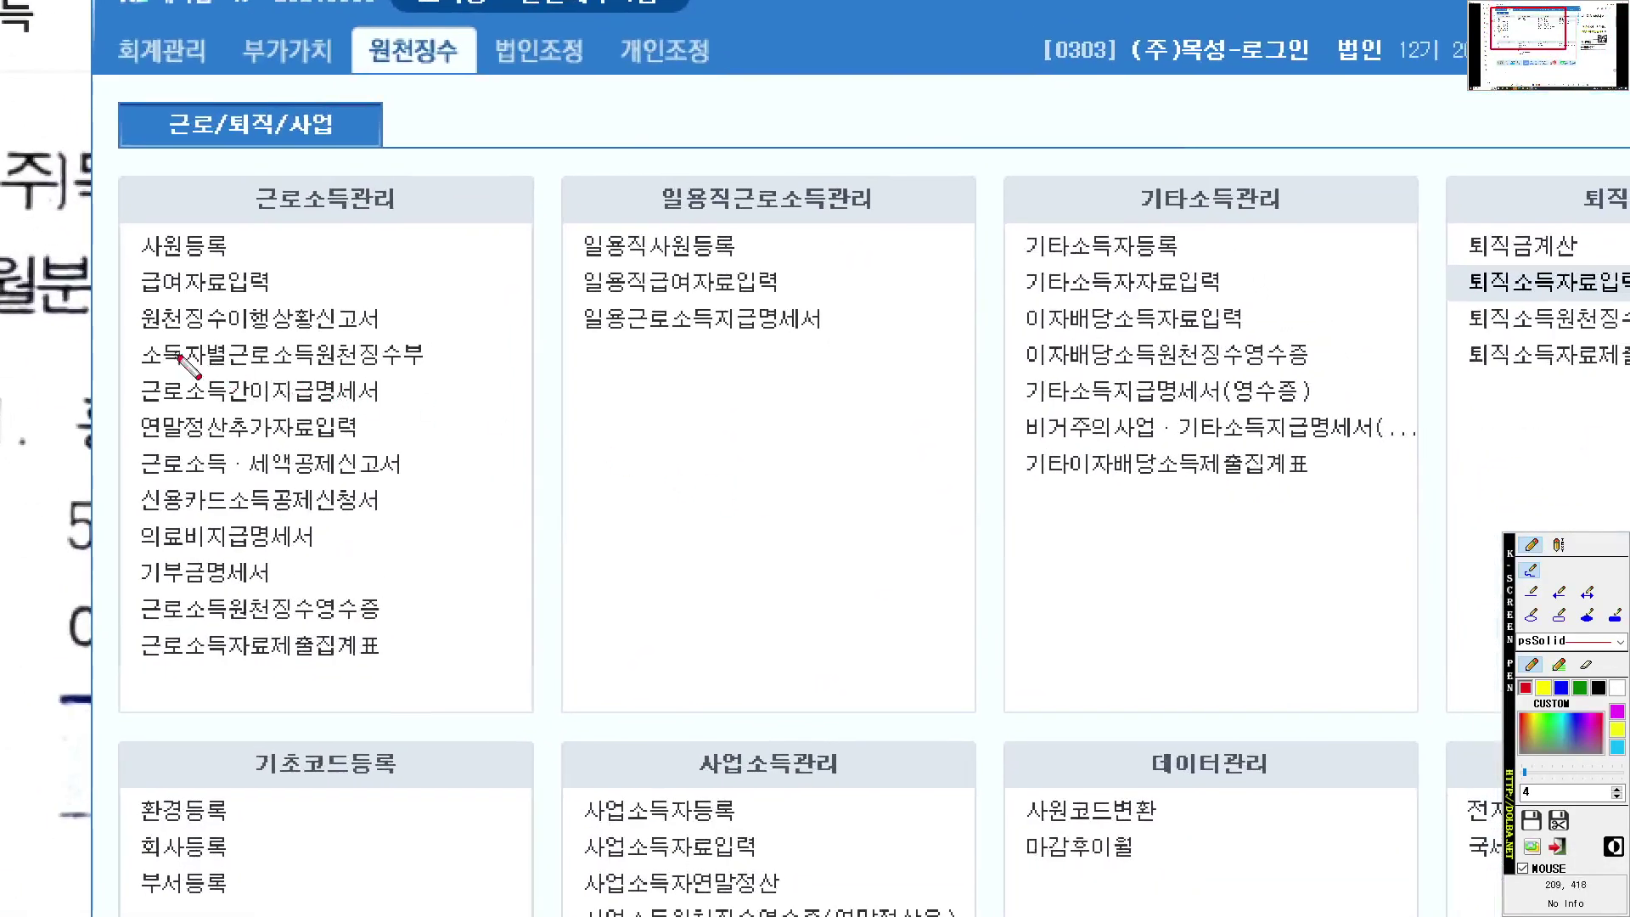
pyautogui.moveTo(127, 337); pyautogui.dragTo(608, 336)
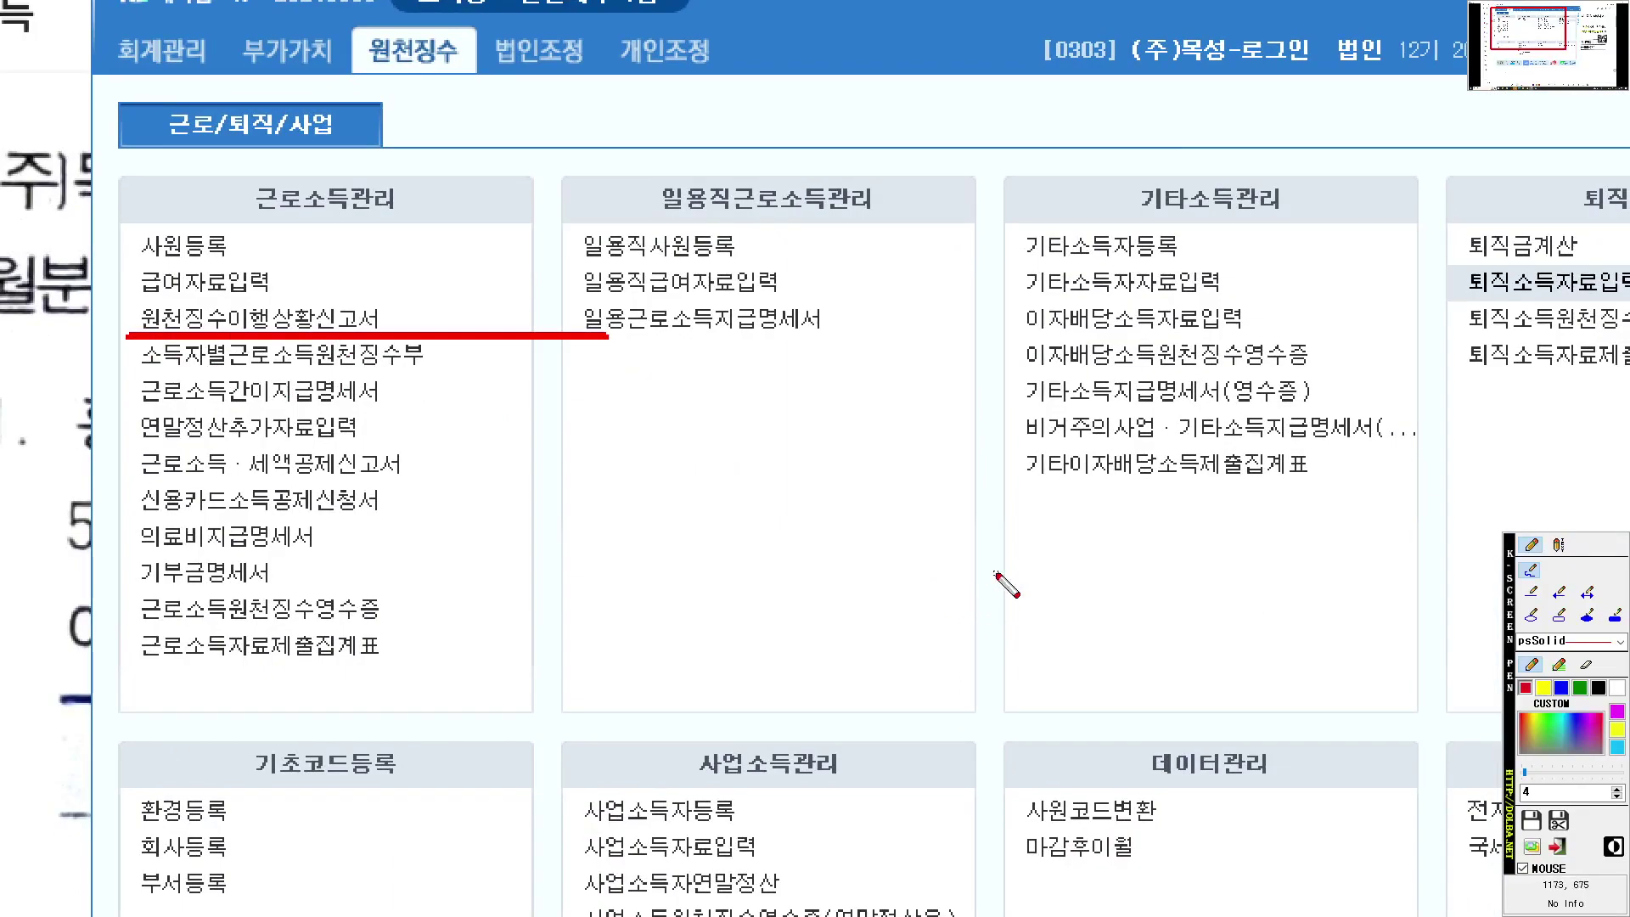
pyautogui.press('Escape')
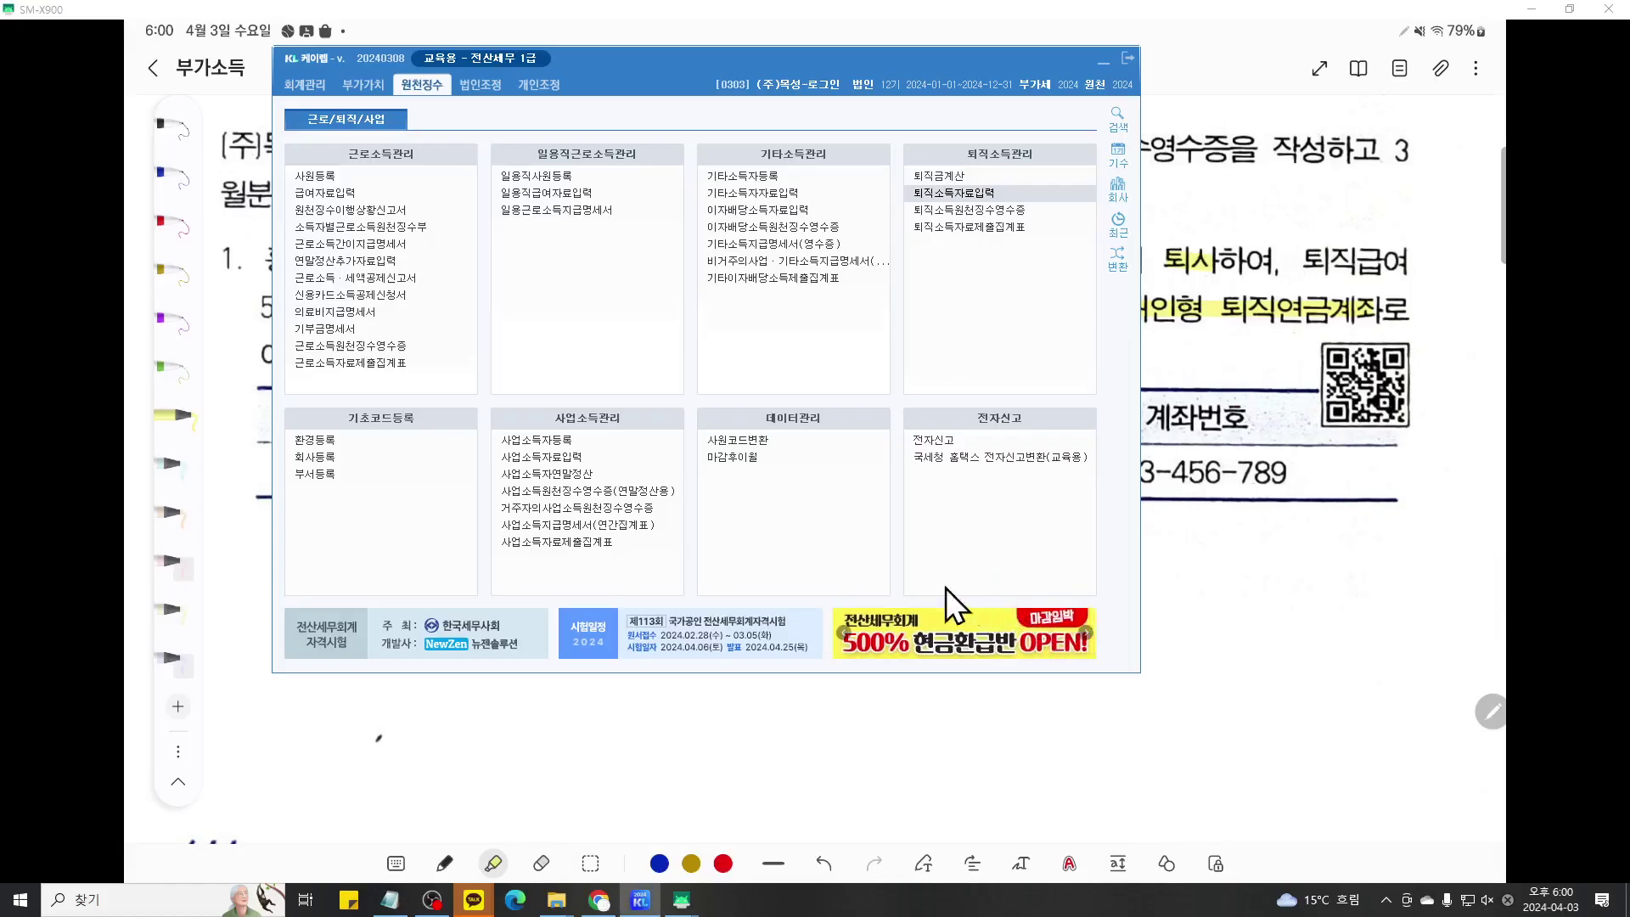
# - Open 원천징수이행상황신고서 and load it with 귀속기간 and 지급기간 2024-03 to 2024-03 and 신고구분 1.정기신고
pyautogui.click(394, 216)
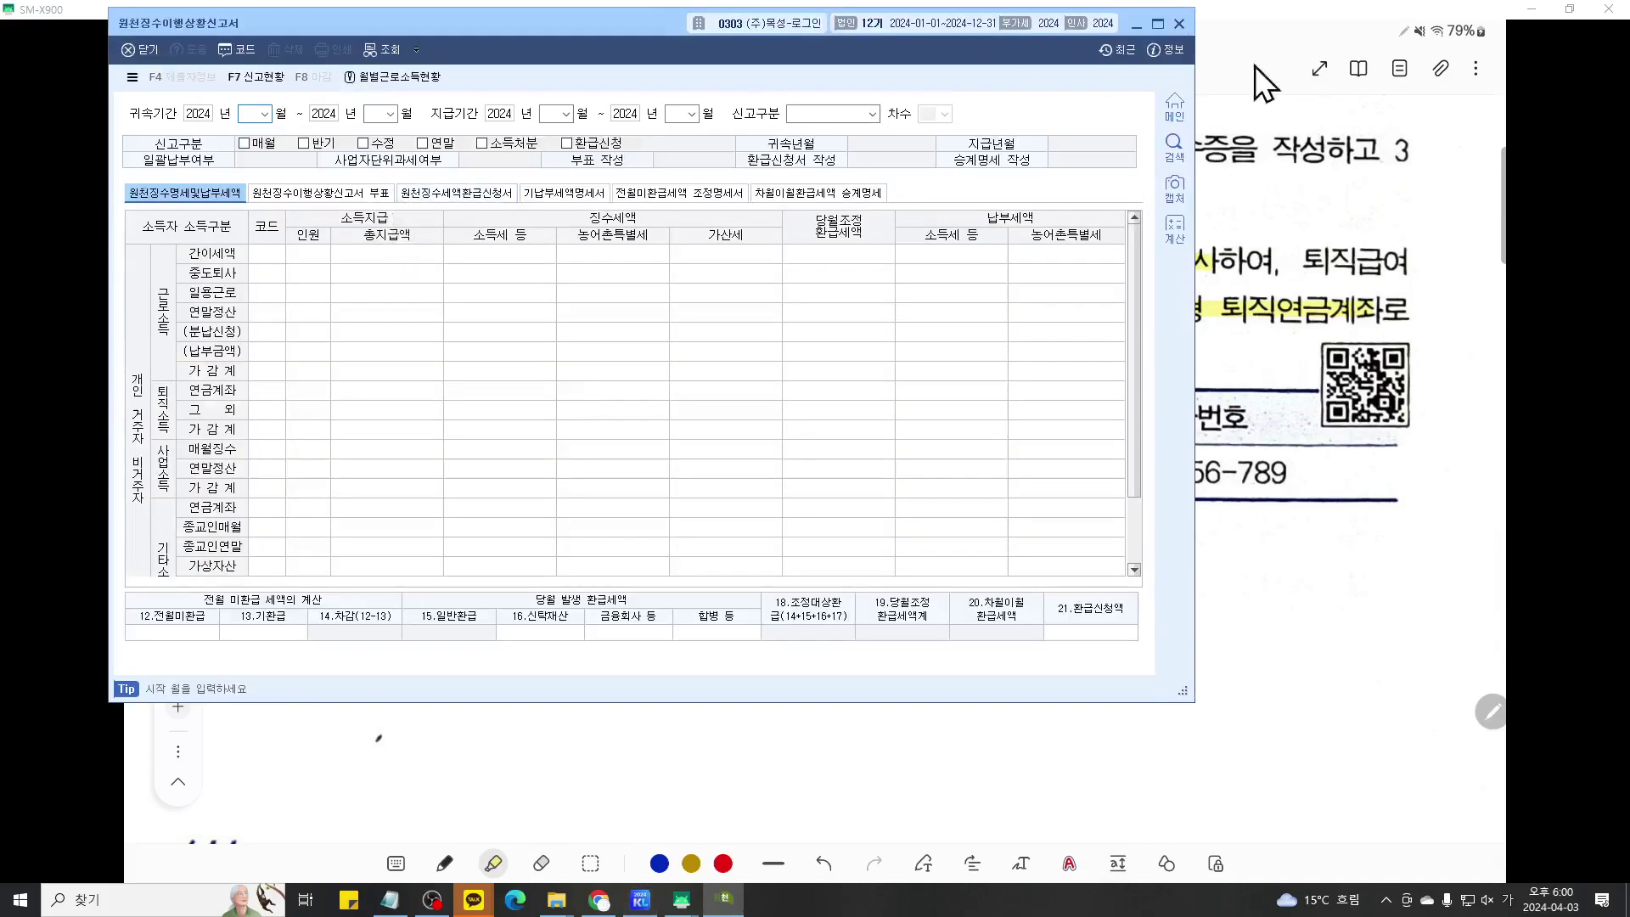
pyautogui.click(1264, 333)
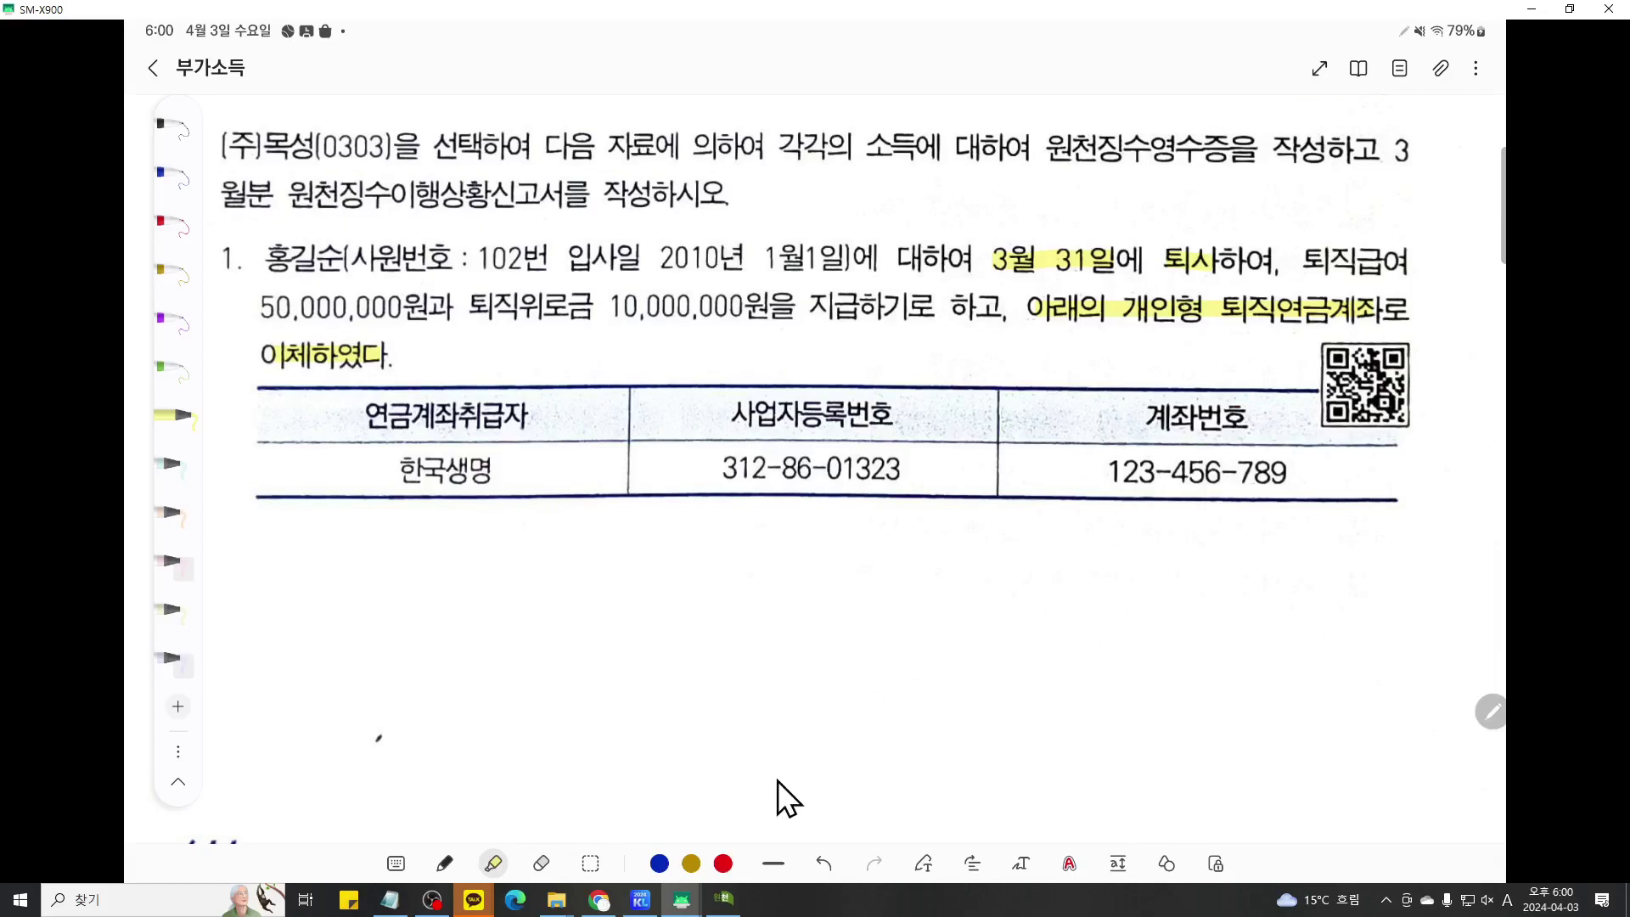
pyautogui.click(724, 898)
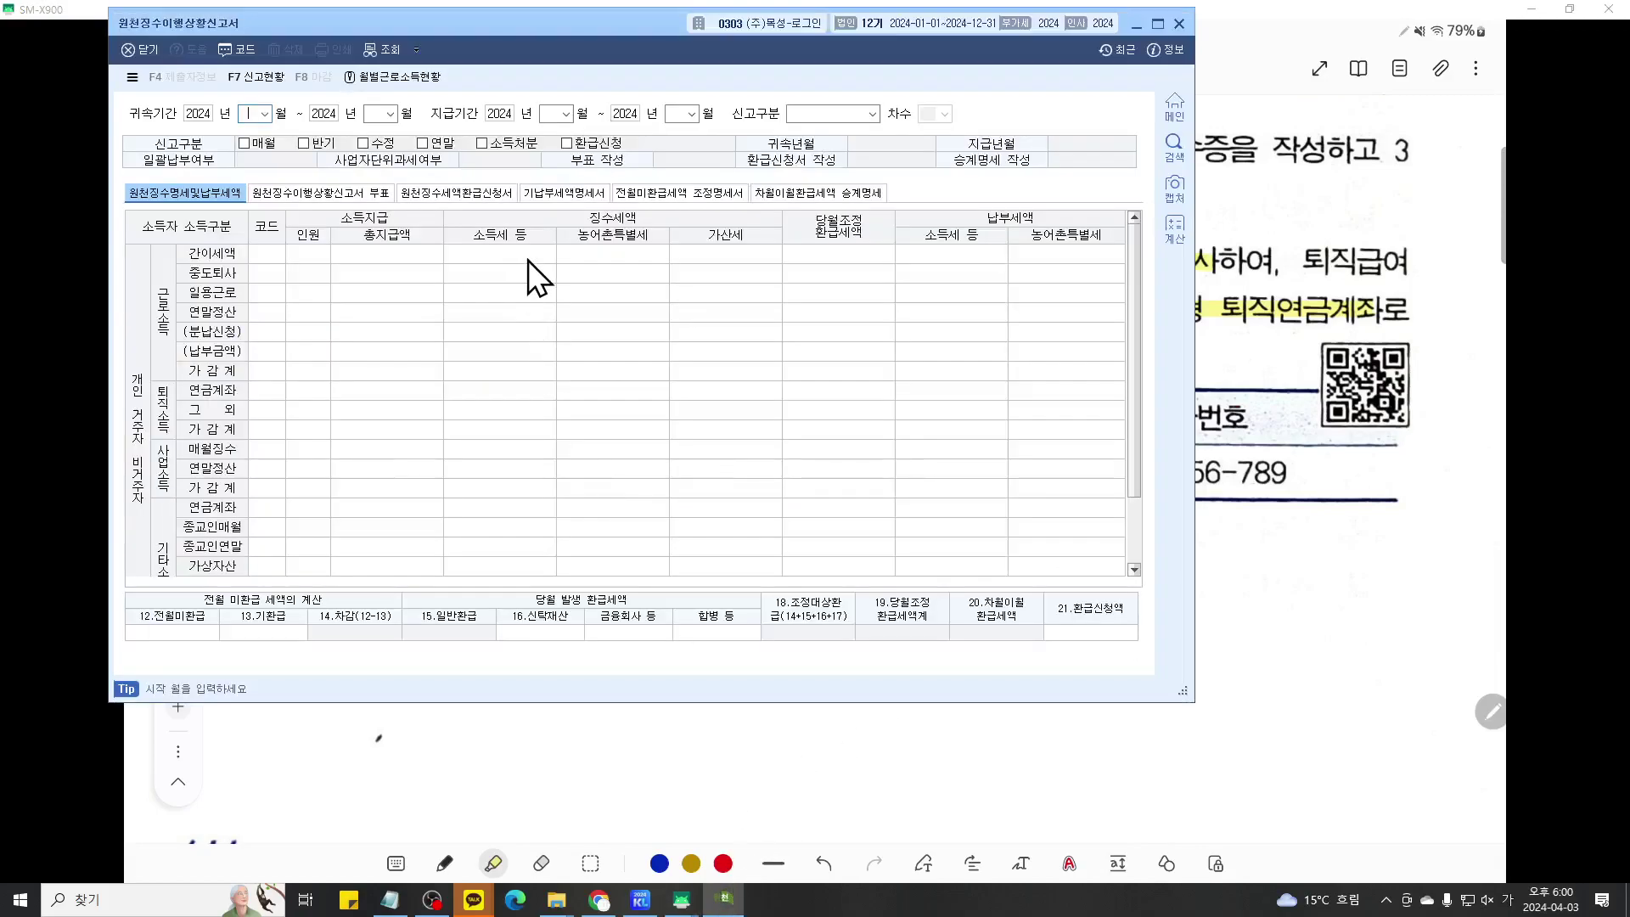
pyautogui.press('Return')
pyautogui.press('Return')
pyautogui.press('Return')
pyautogui.press('Return')
pyautogui.press('Return')
pyautogui.press('Return')
pyautogui.press('Return')
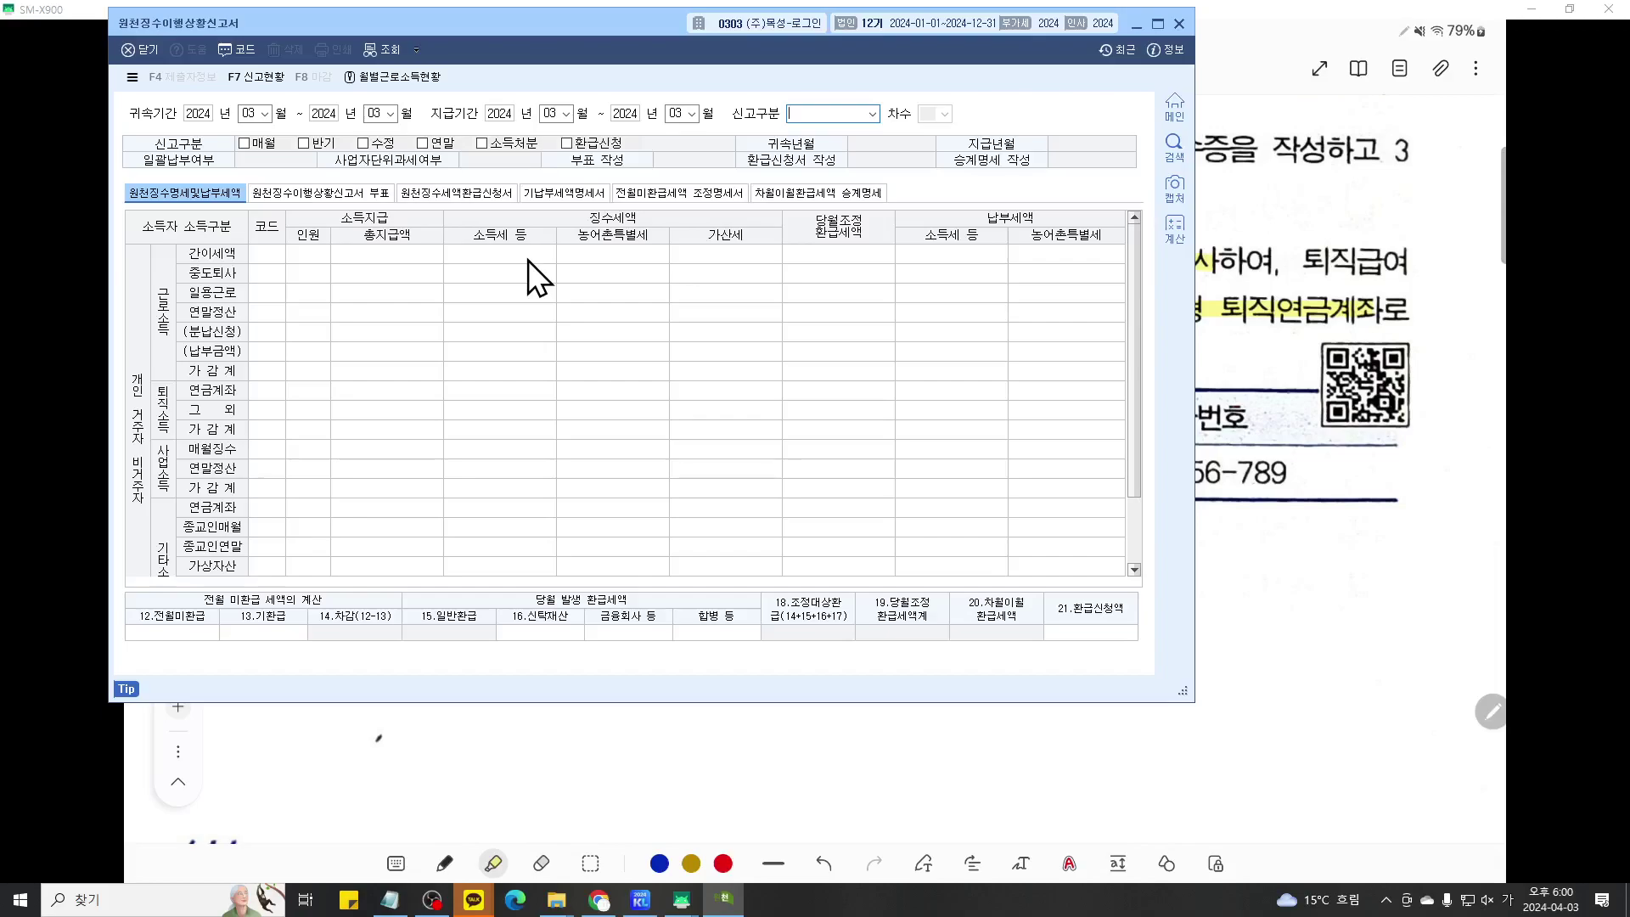
pyautogui.press('Return')
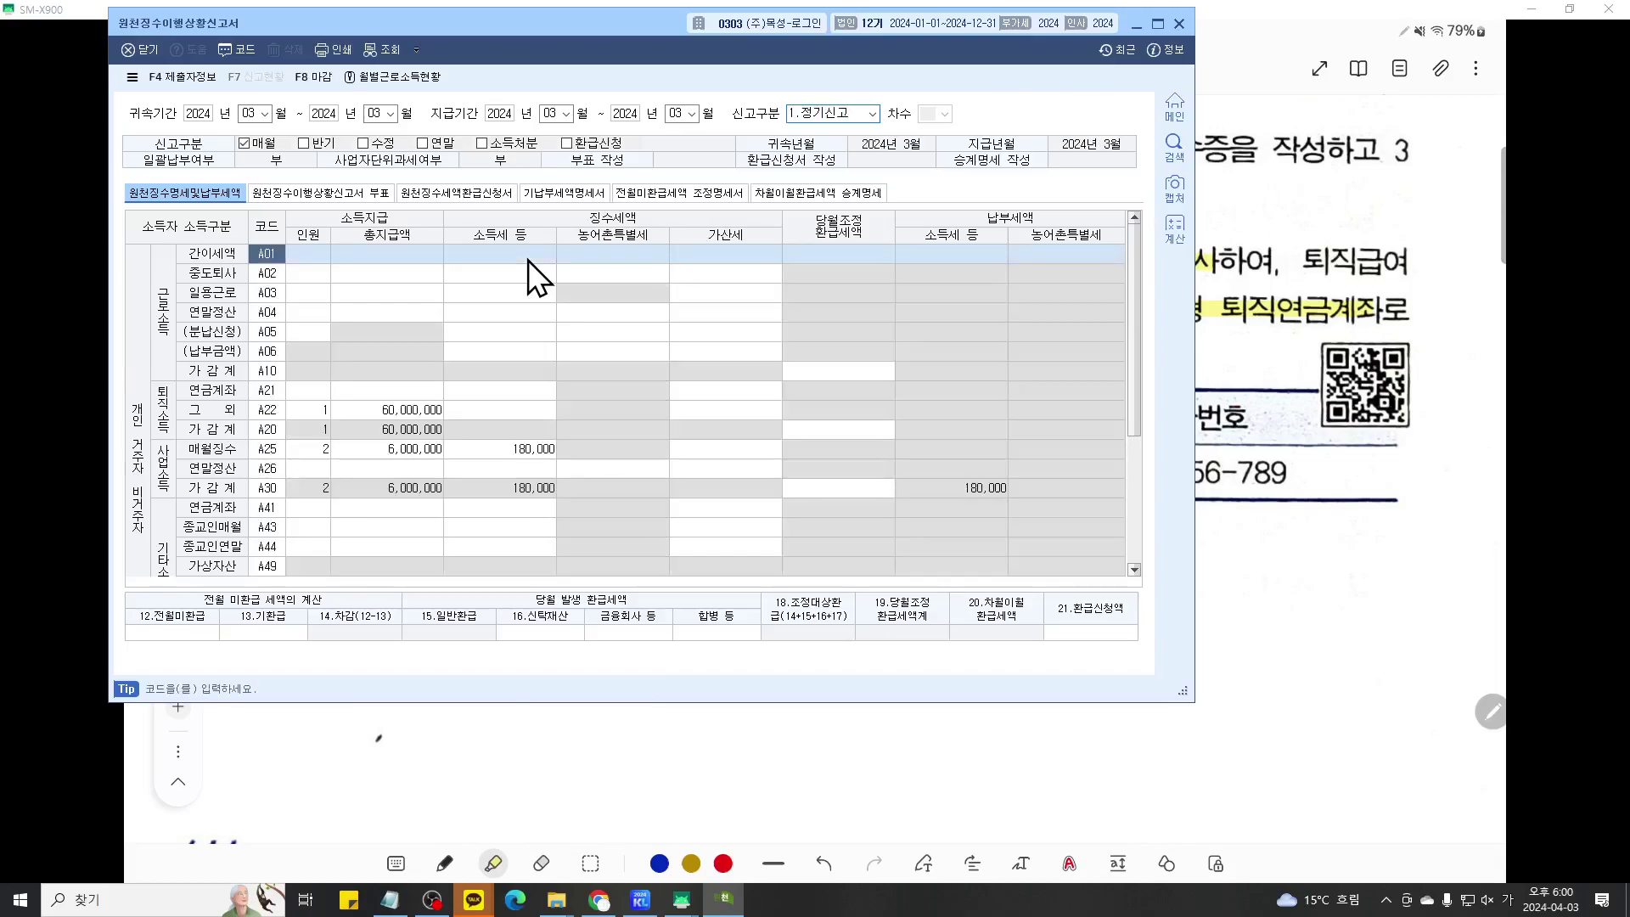
# - Underline the 귀속기간 and 지급기간 line in red, mark the loaded income rows with the screen pen, and close the pen
pyautogui.scroll(3, 573, 310)
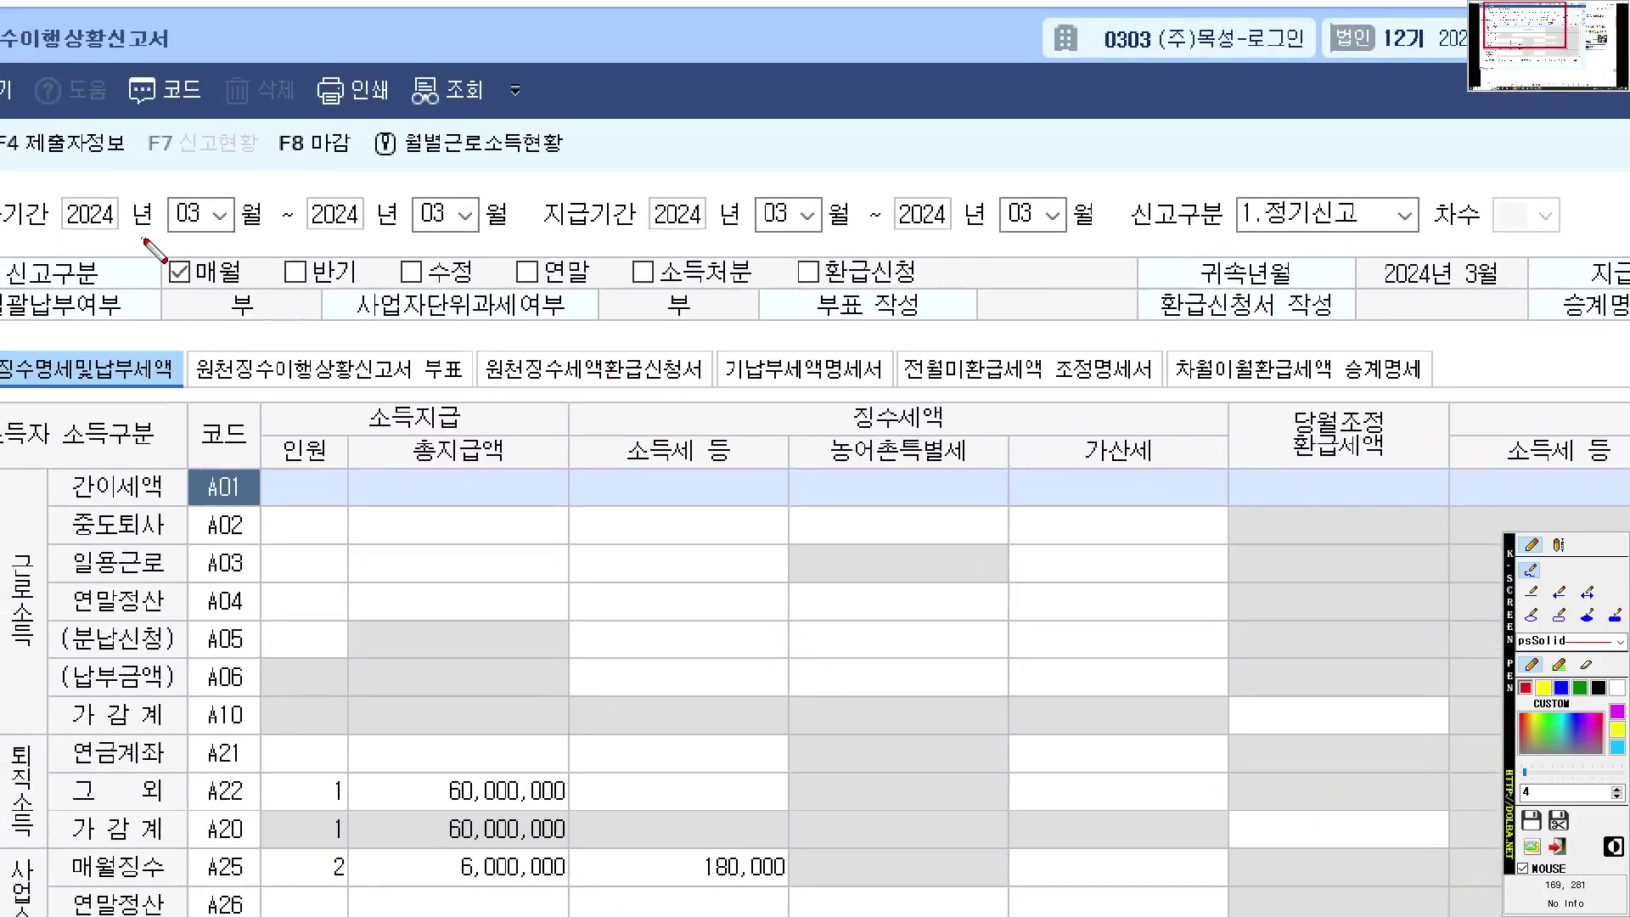
pyautogui.moveTo(147, 243); pyautogui.dragTo(1532, 248)
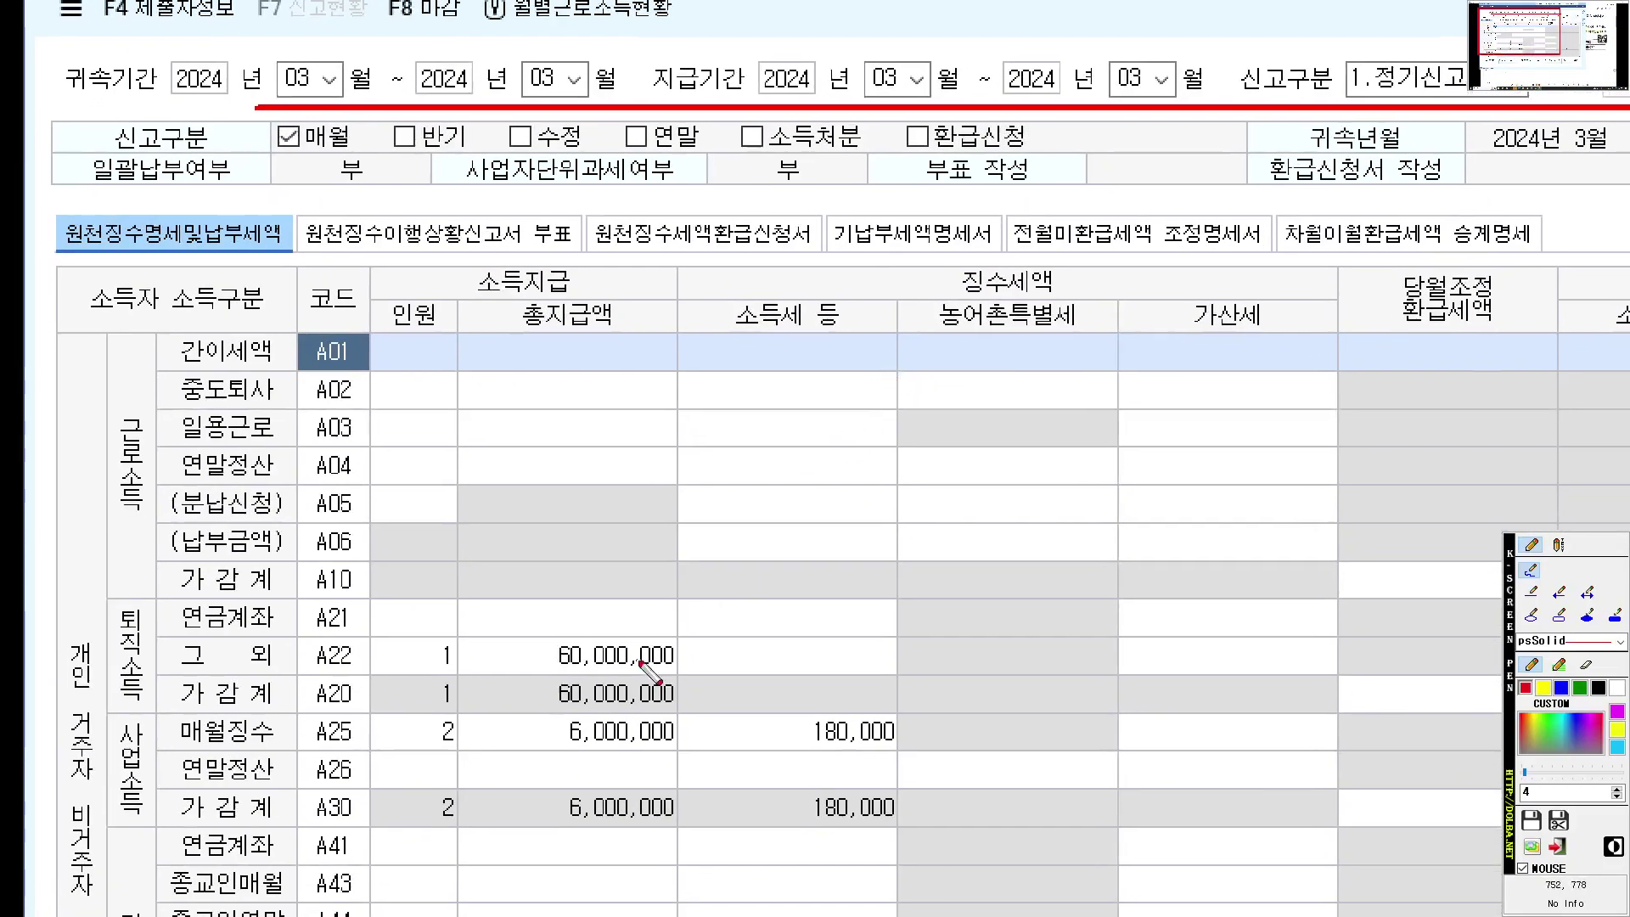
pyautogui.moveTo(709, 840)
pyautogui.mouseDown()
pyautogui.moveTo(466, 730)
pyautogui.moveTo(743, 713)
pyautogui.moveTo(665, 871)
pyautogui.mouseUp()
pyautogui.press('Escape')
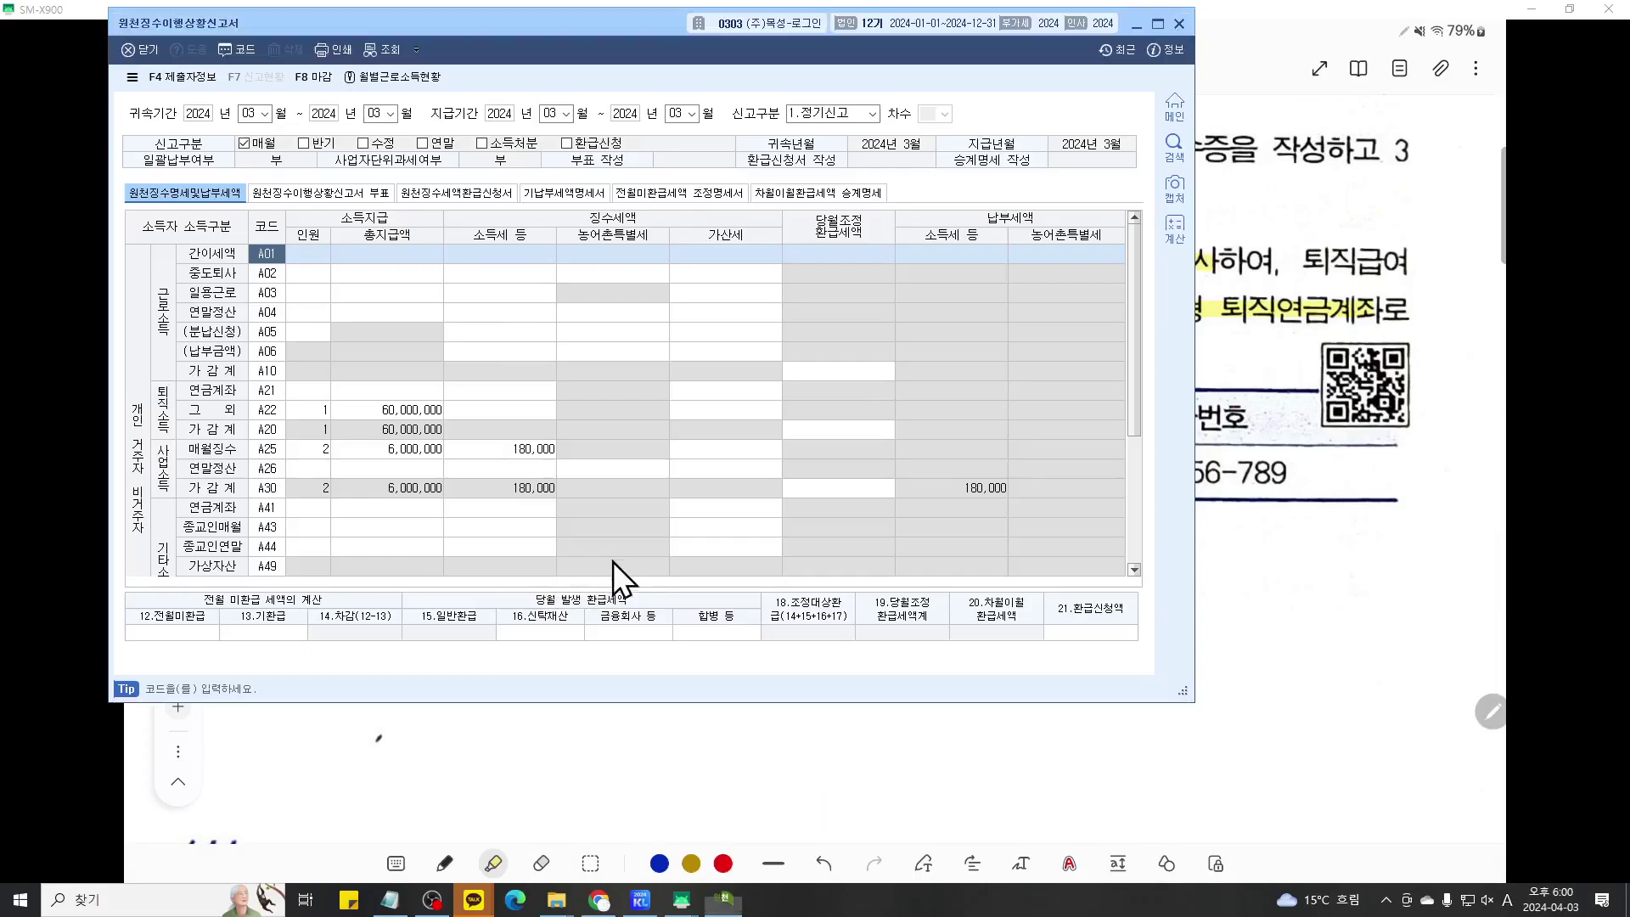
# - Switch to the exercise notes, find item 6 on 전월미환급세액, and underline it in red with the screen pen
pyautogui.hotkey('alt', 'Tab')
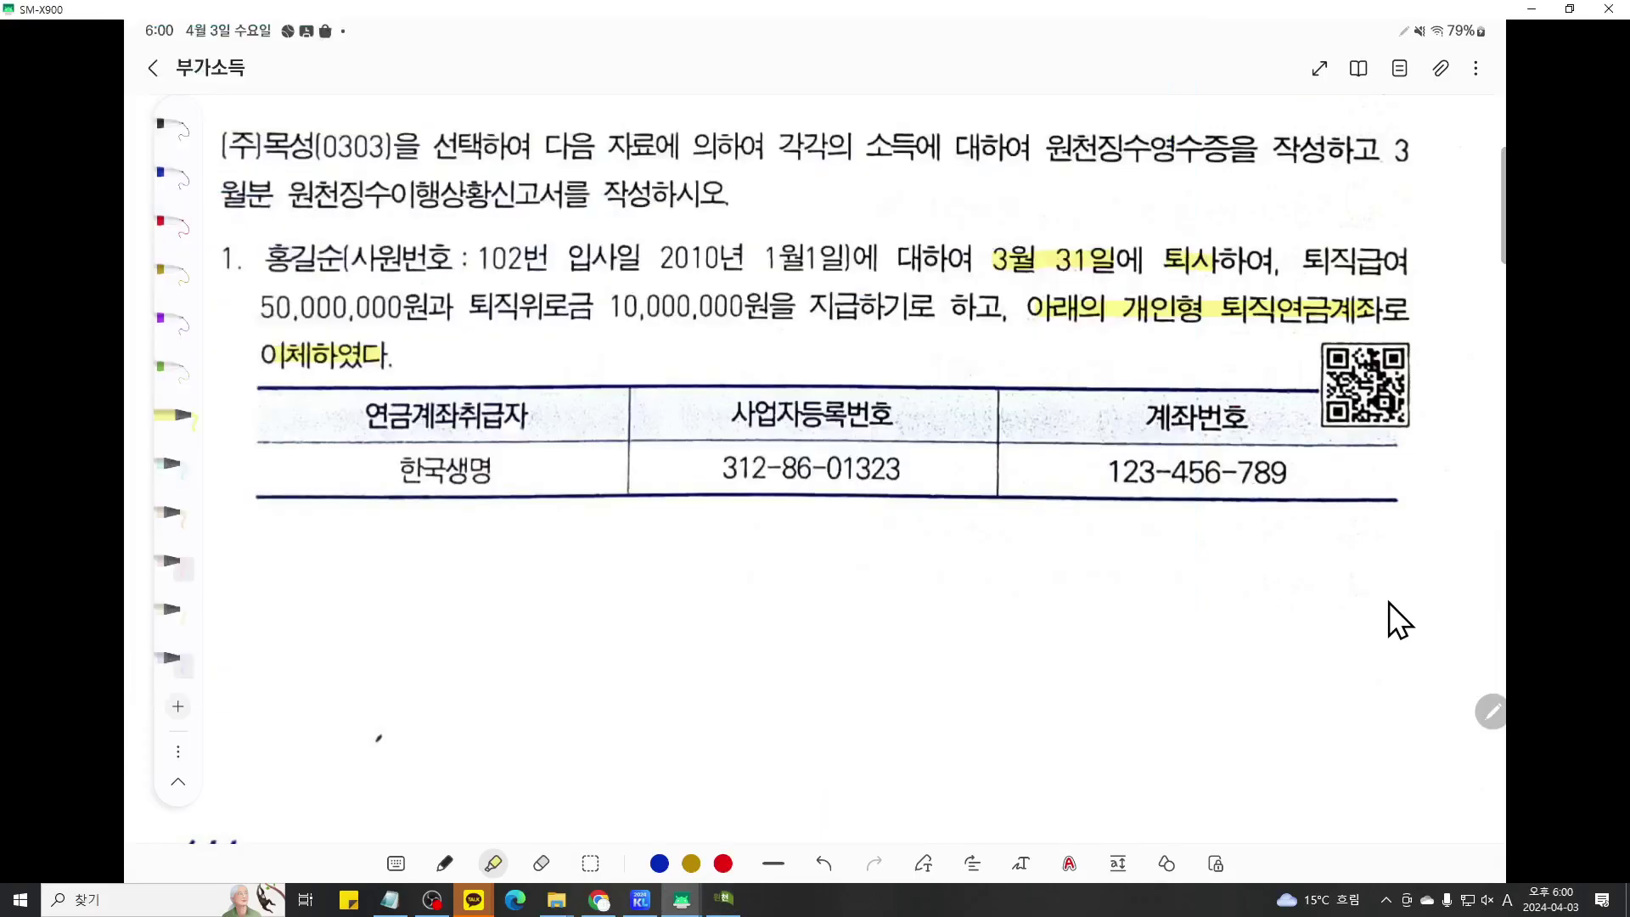
pyautogui.scroll(-10, 1388, 599)
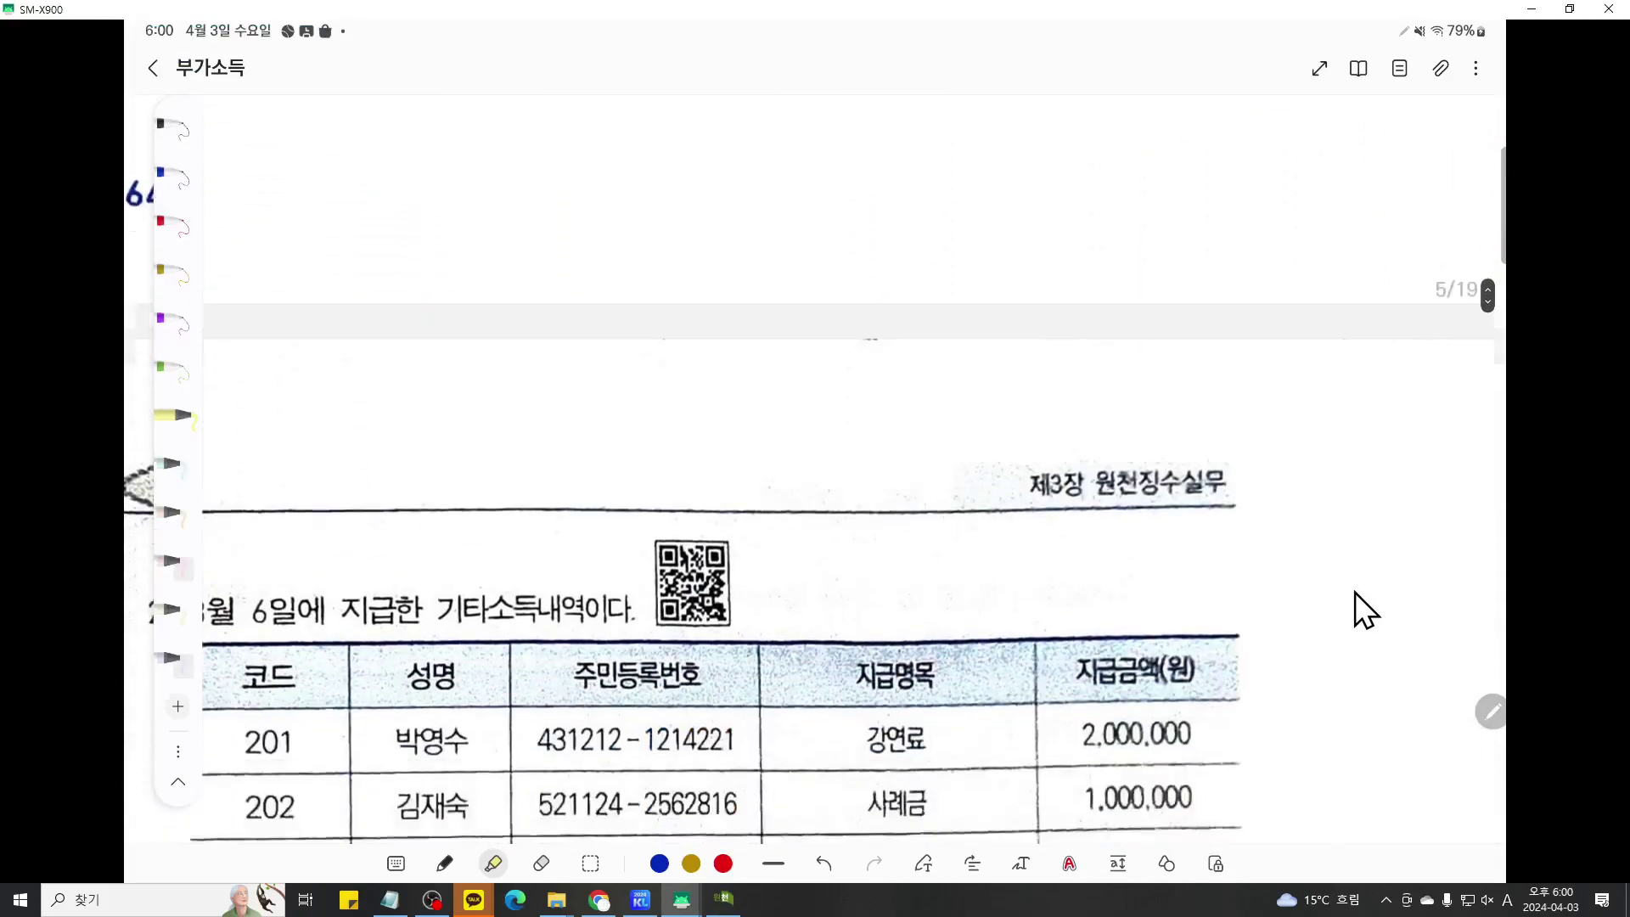
pyautogui.scroll(-8, 1353, 591)
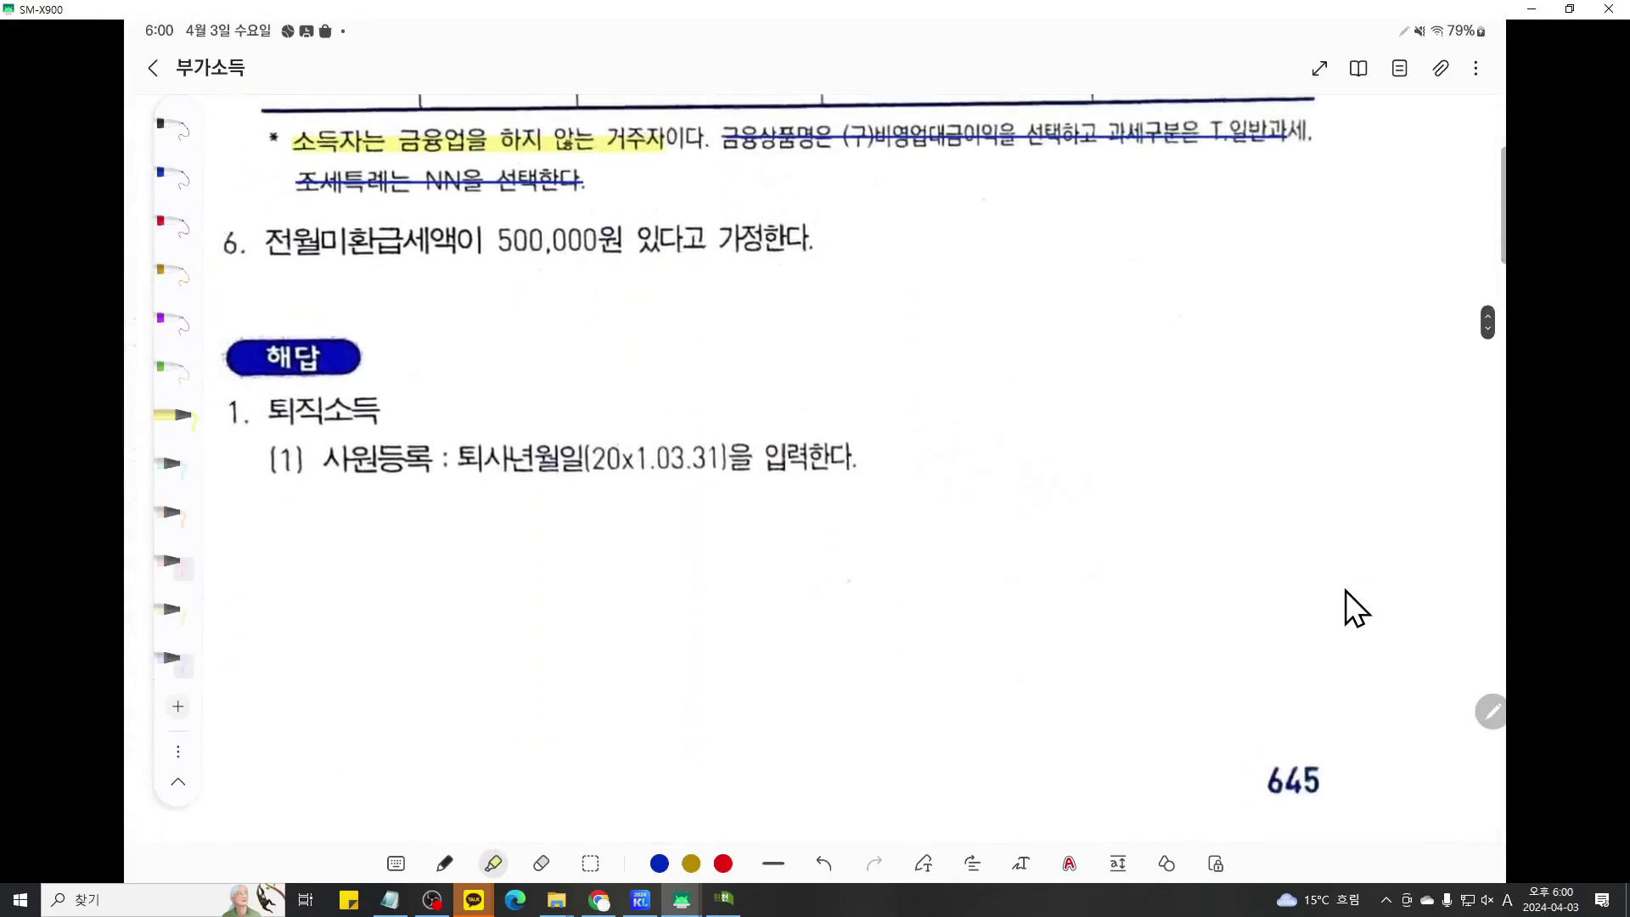
pyautogui.scroll(3, 1344, 591)
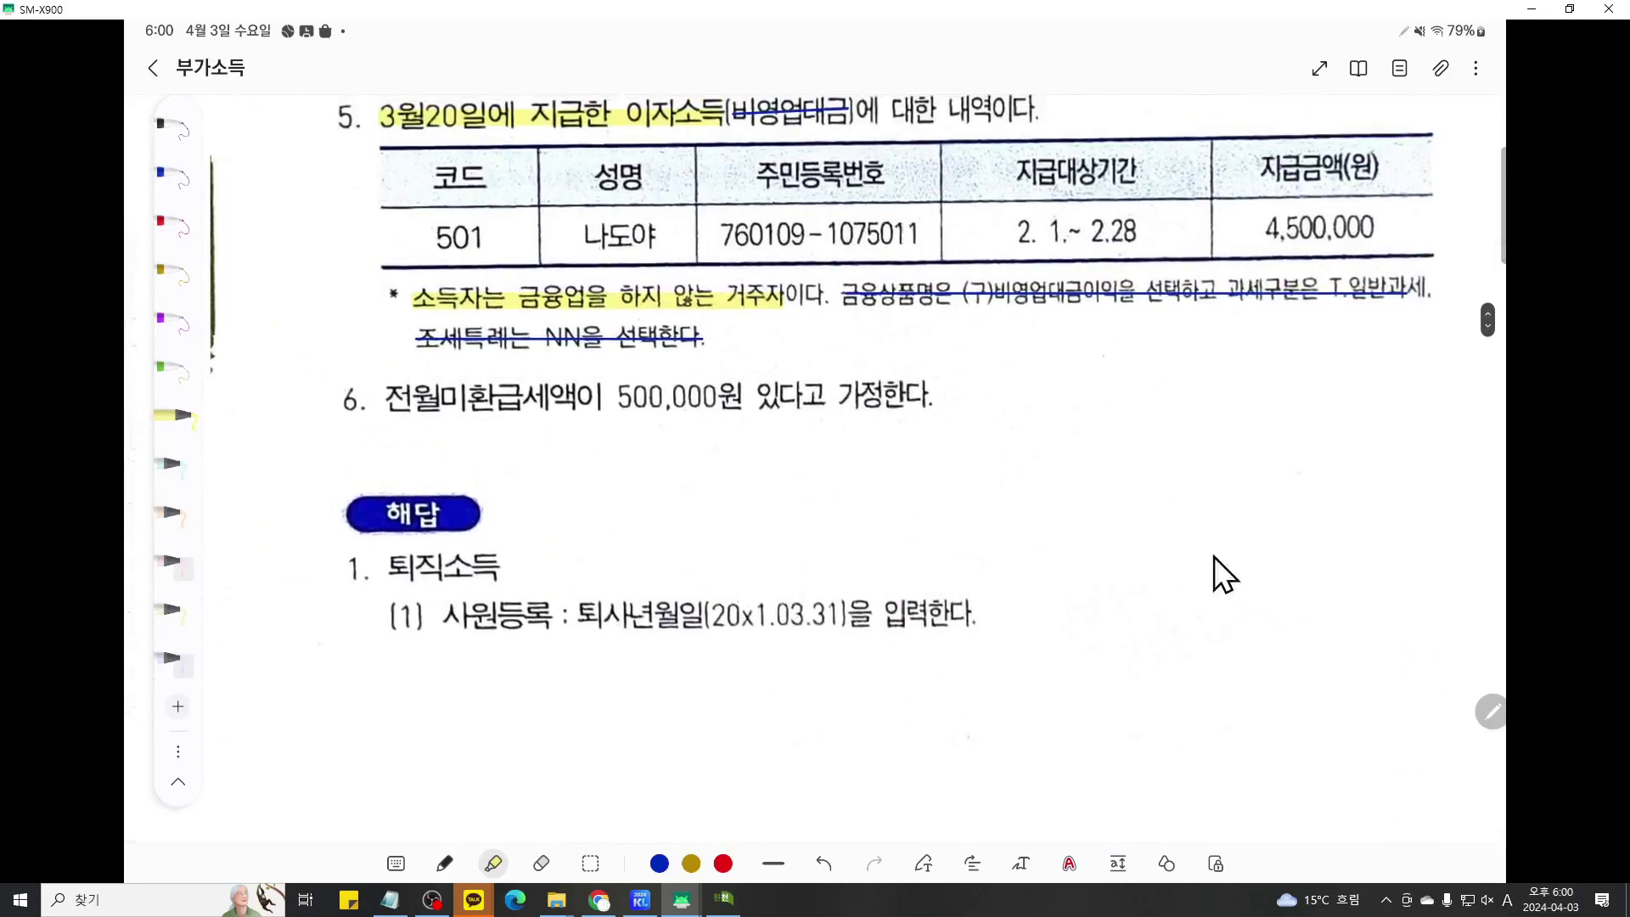
pyautogui.hotkey('ctrl', 'shift', 'p')
pyautogui.moveTo(396, 427); pyautogui.dragTo(1138, 427)
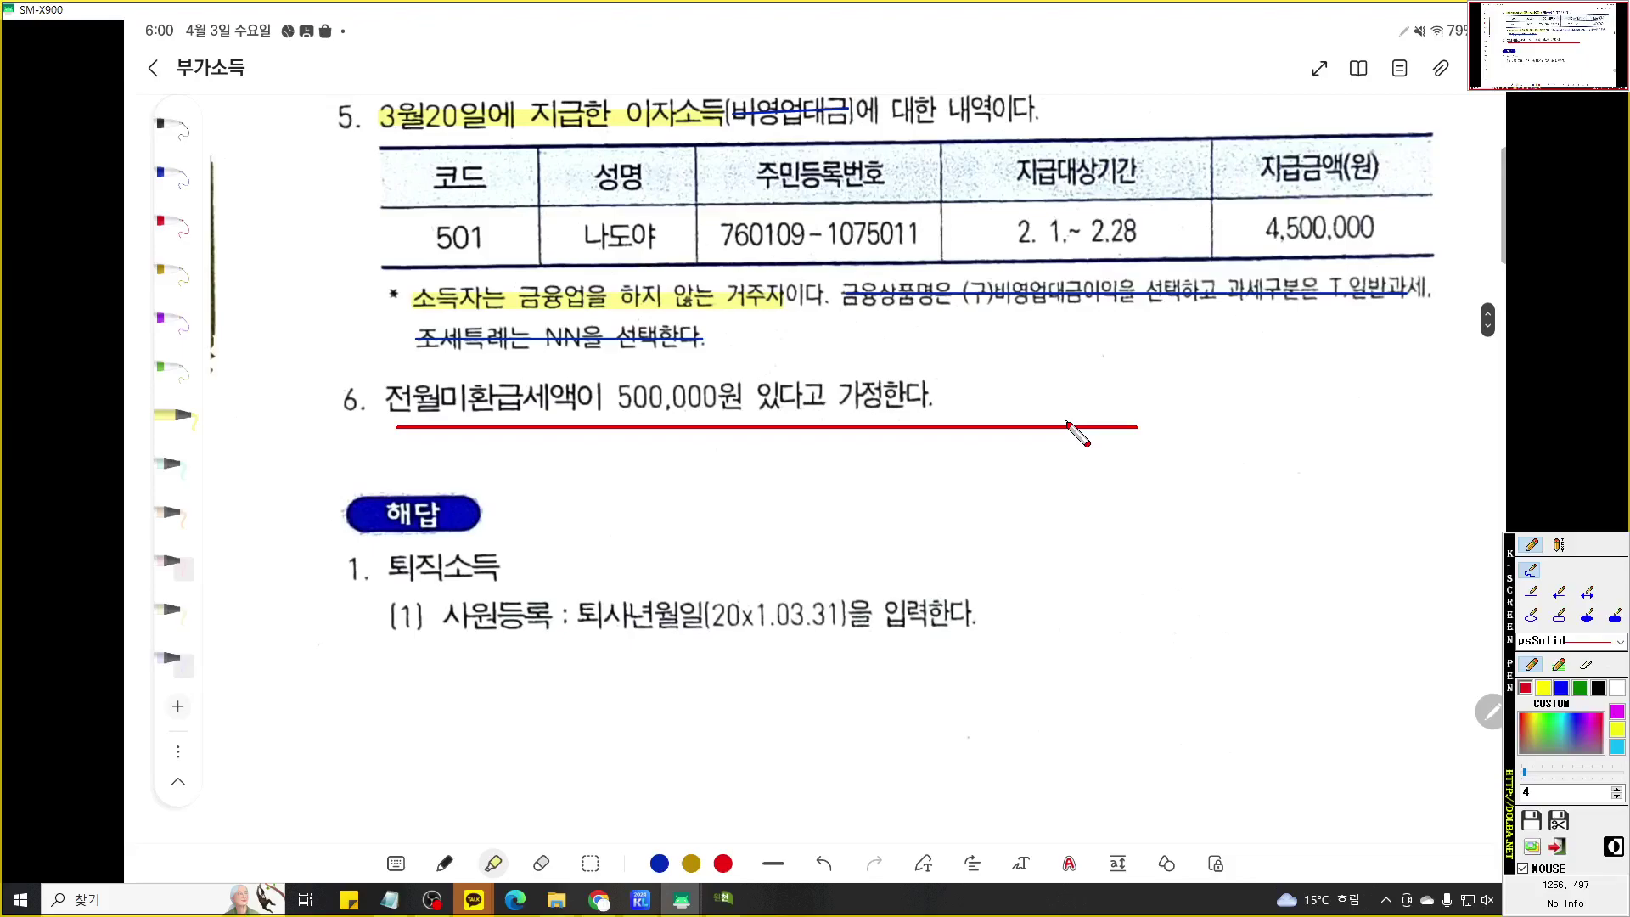
pyautogui.press('Escape')
# - Return to 원천징수이행상황신고서 and circle the 12.전월미환급 field in red with the screen pen
pyautogui.click(728, 902)
pyautogui.hotkey('ctrl', 'shift', 'p')
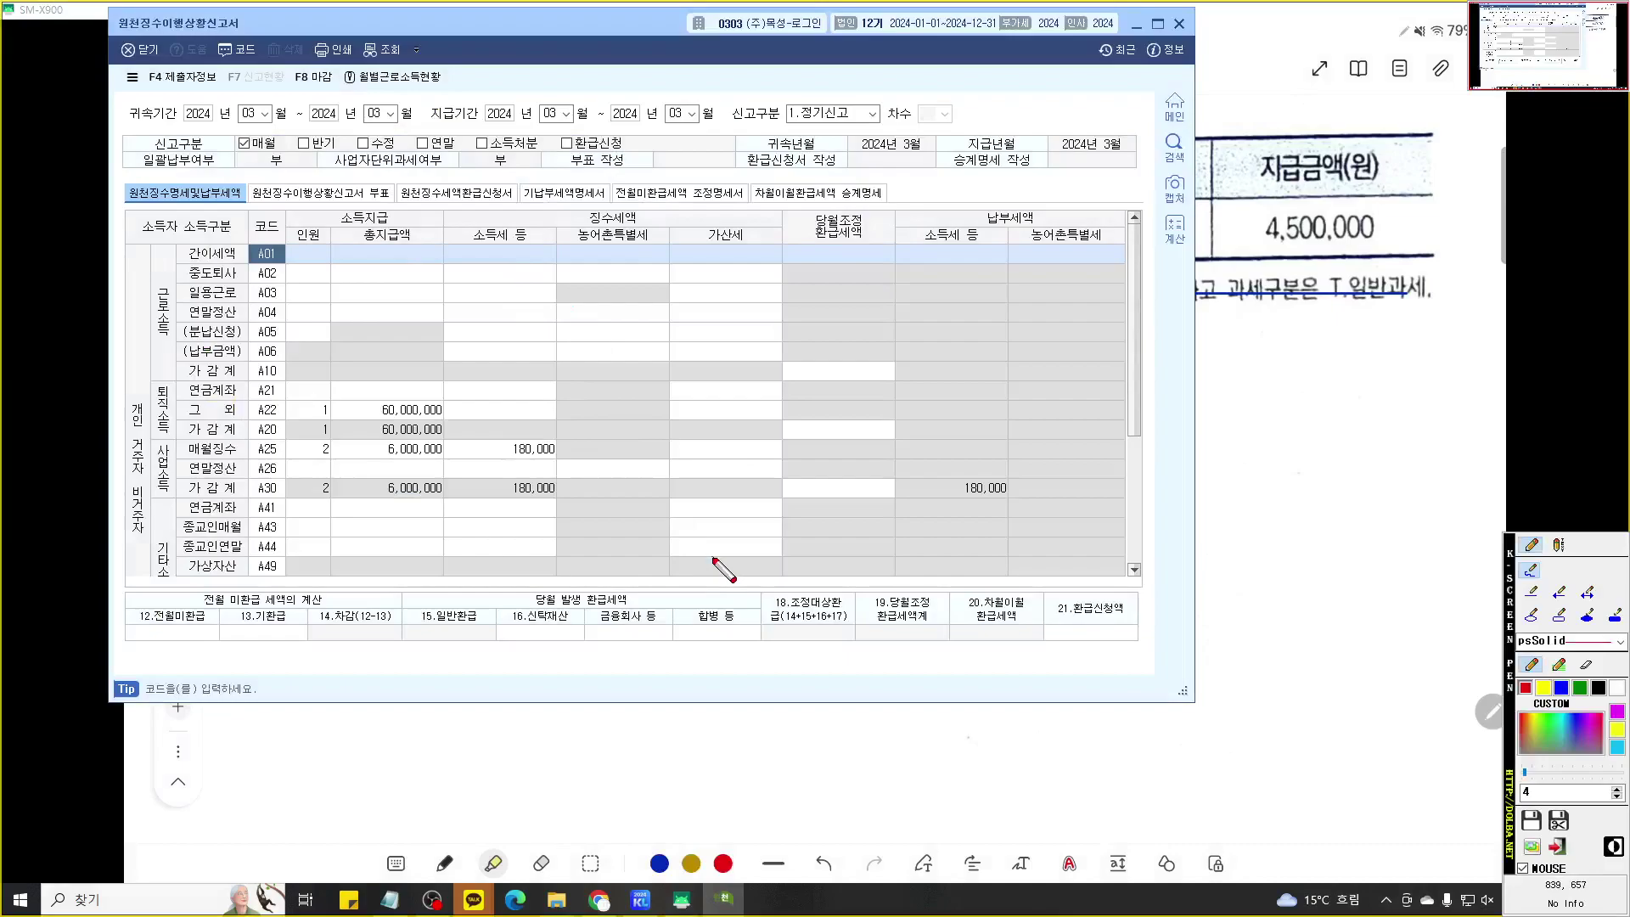
pyautogui.scroll(3, 726, 556)
pyautogui.scroll(-3, 741, 560)
pyautogui.moveTo(338, 545)
pyautogui.mouseDown()
pyautogui.moveTo(102, 450)
pyautogui.moveTo(406, 508)
pyautogui.moveTo(293, 554)
pyautogui.mouseUp()
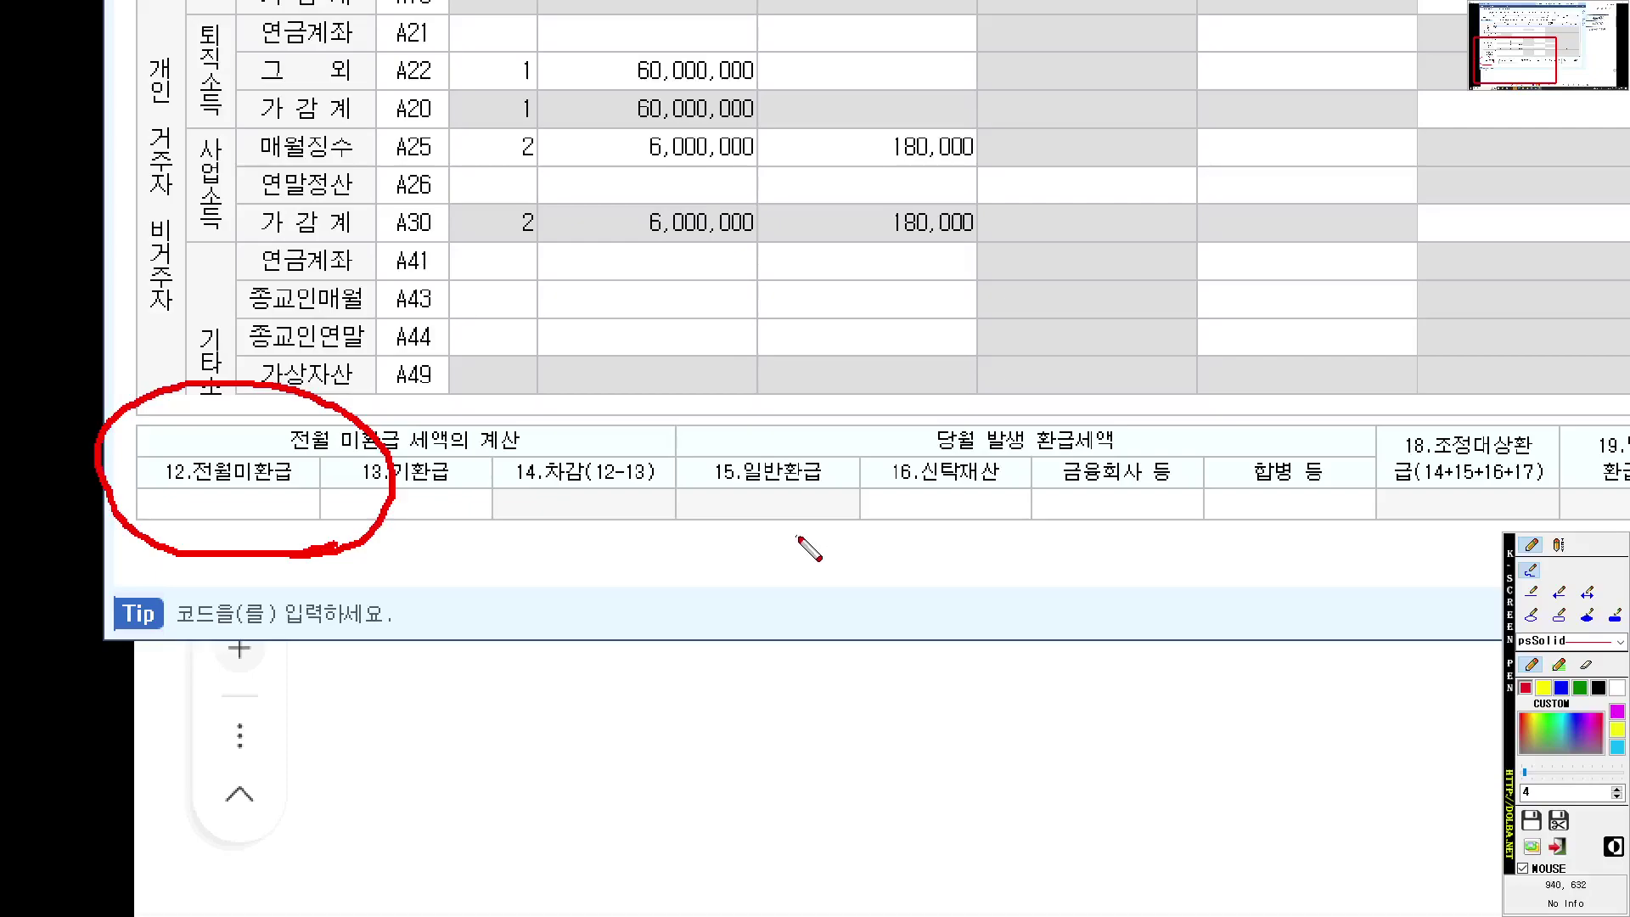
# - Close the screen pen and set 12.전월미환급 to 500,000
pyautogui.hotkey('ctrl', 'shift', 'p')
pyautogui.click(191, 634)
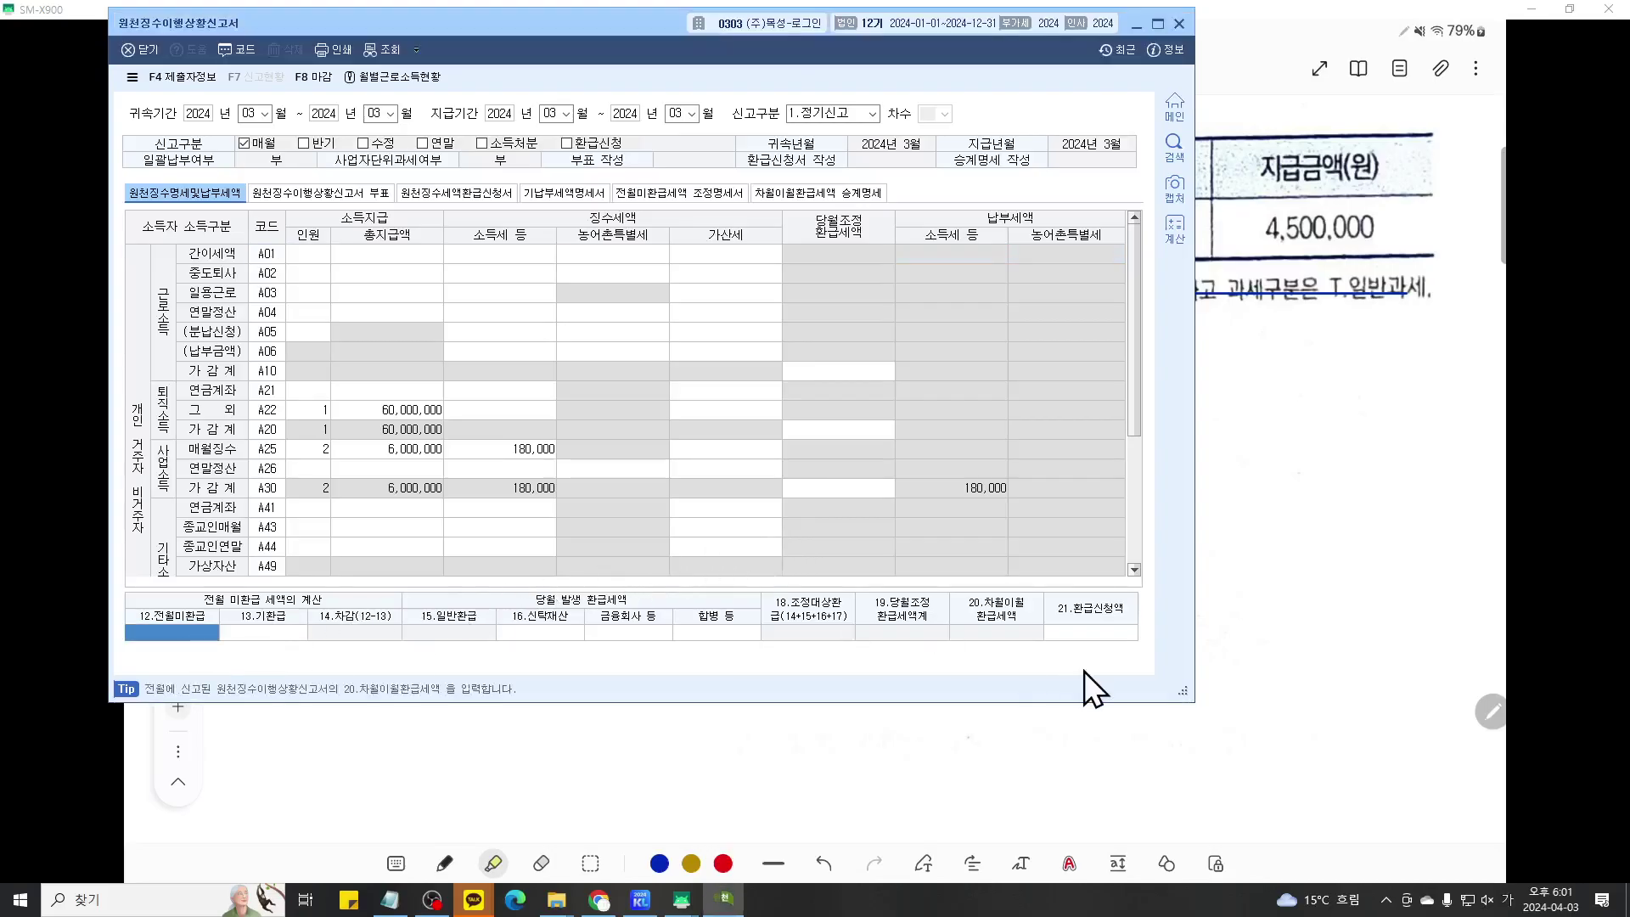
pyautogui.write('8')
pyautogui.write('000000')
pyautogui.press('Return')
# - Review the refund section of 원천징수이행상황신고서 and mark the 마감 command in red with the screen pen
pyautogui.press('F12')
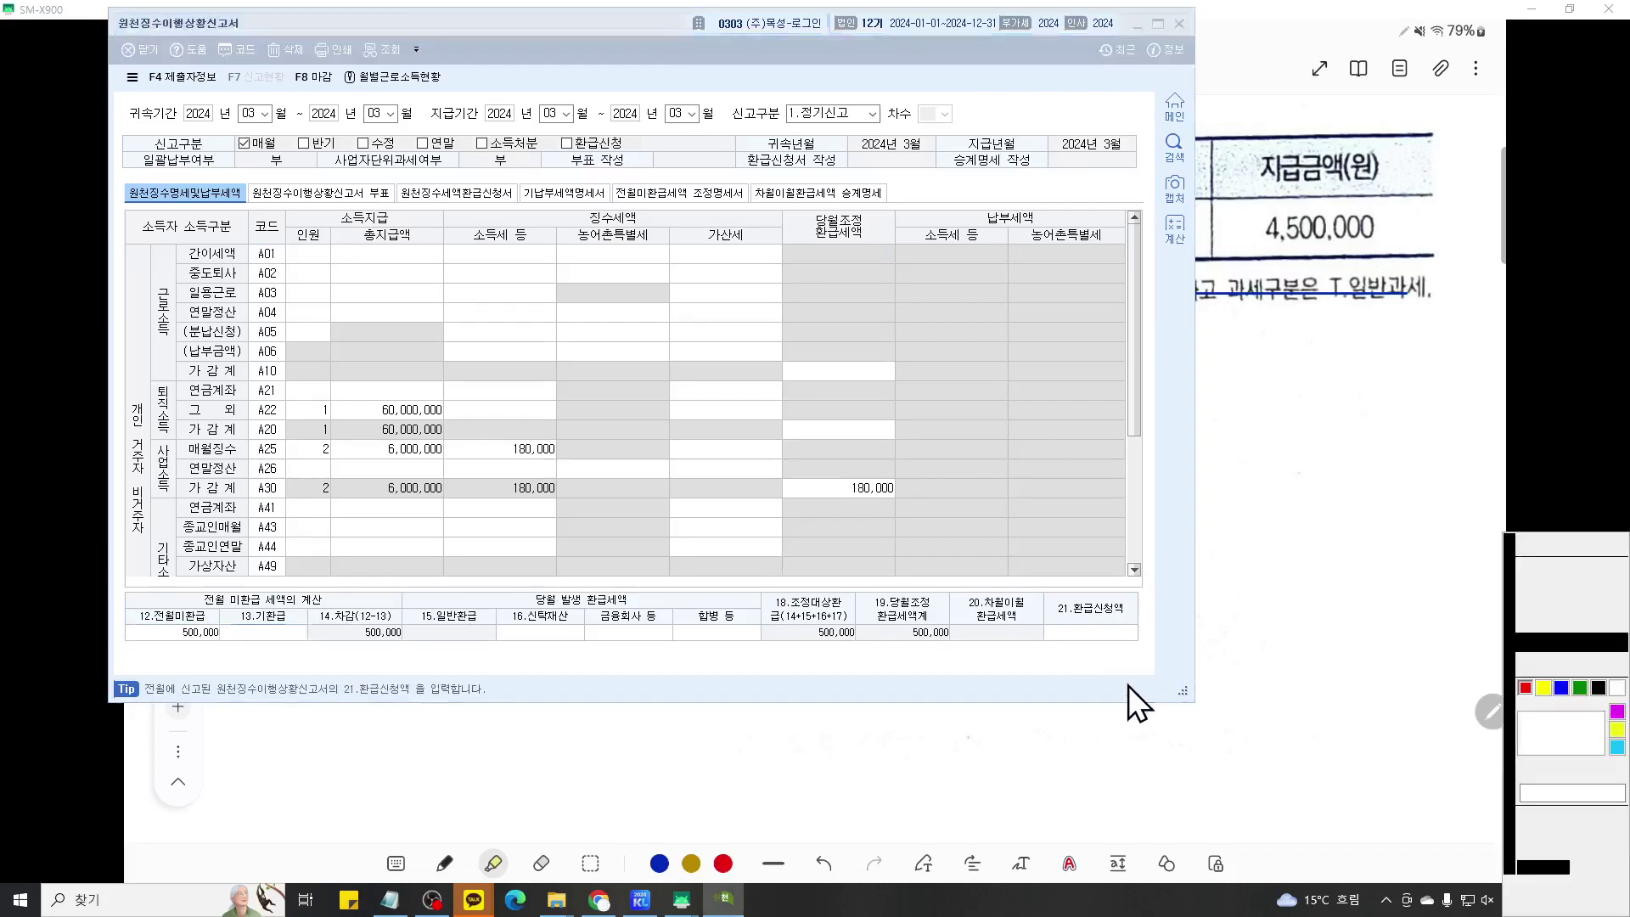
pyautogui.scroll(3, 1112, 692)
pyautogui.scroll(-2, 1113, 692)
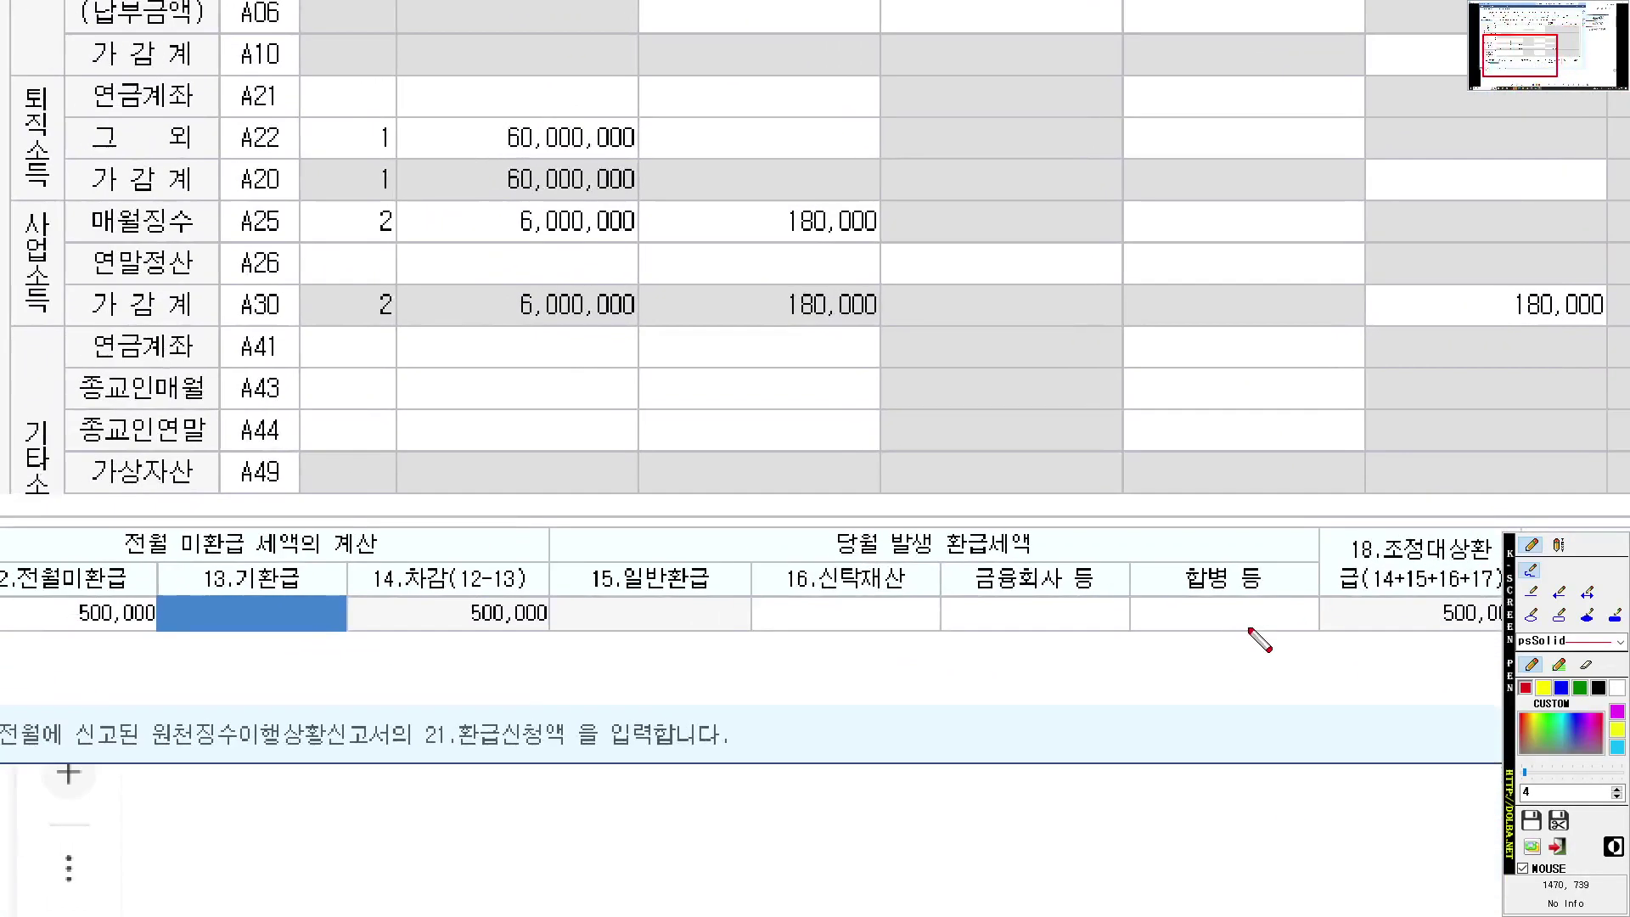
pyautogui.scroll(2, 1248, 637)
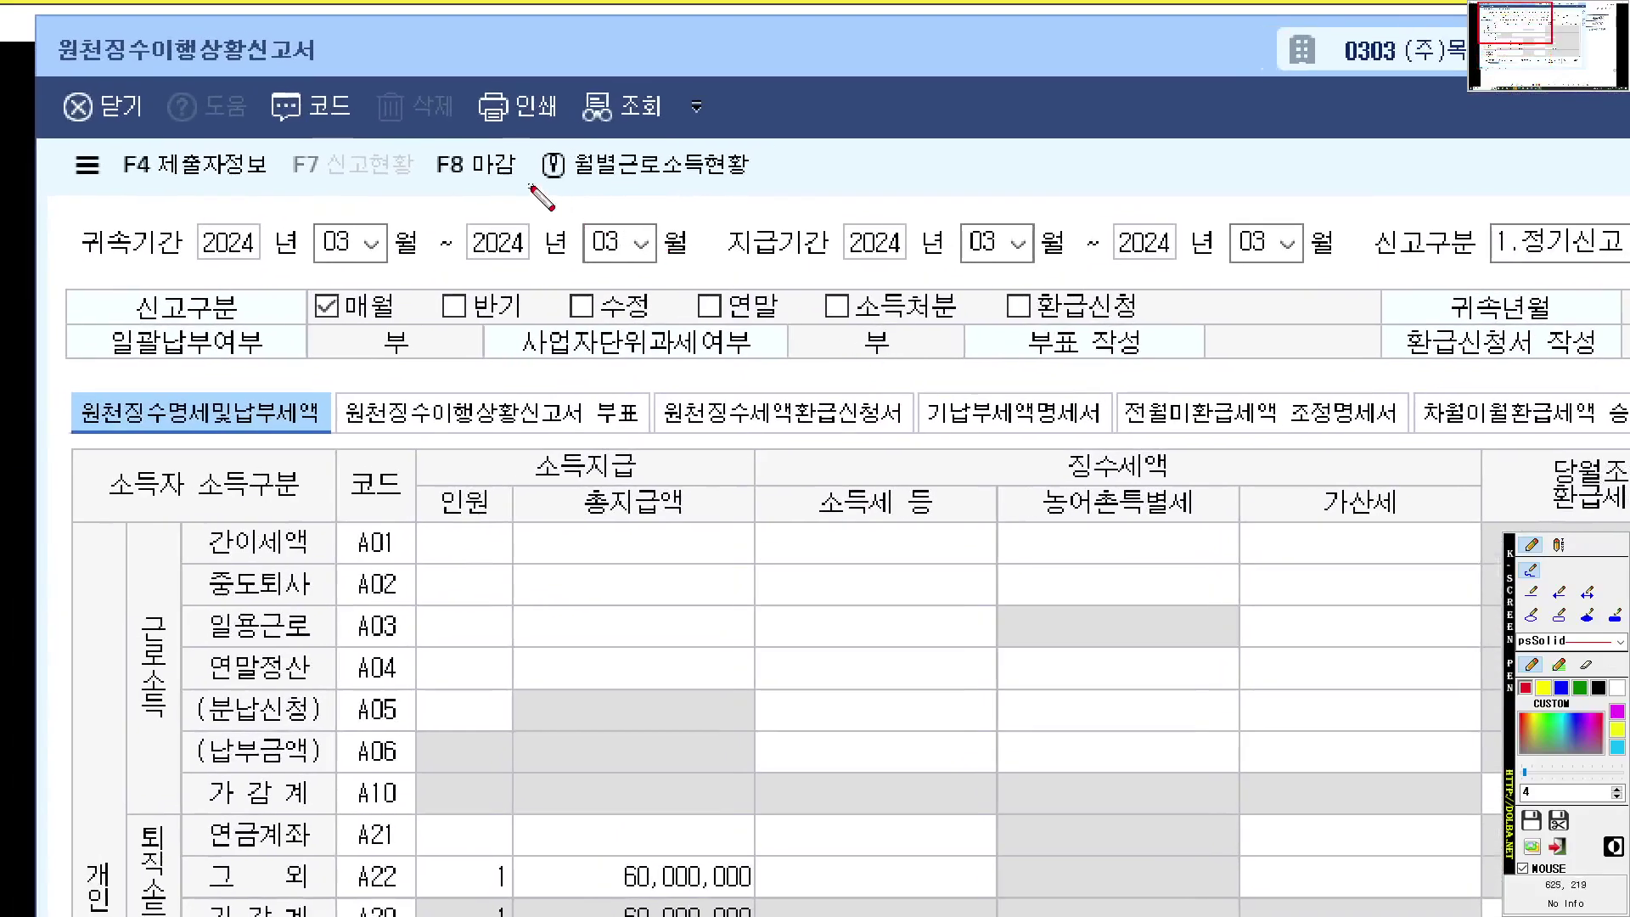
pyautogui.moveTo(531, 186)
pyautogui.mouseDown()
pyautogui.moveTo(547, 197)
pyautogui.moveTo(437, 200)
pyautogui.moveTo(450, 127)
pyautogui.moveTo(532, 168)
pyautogui.mouseUp()
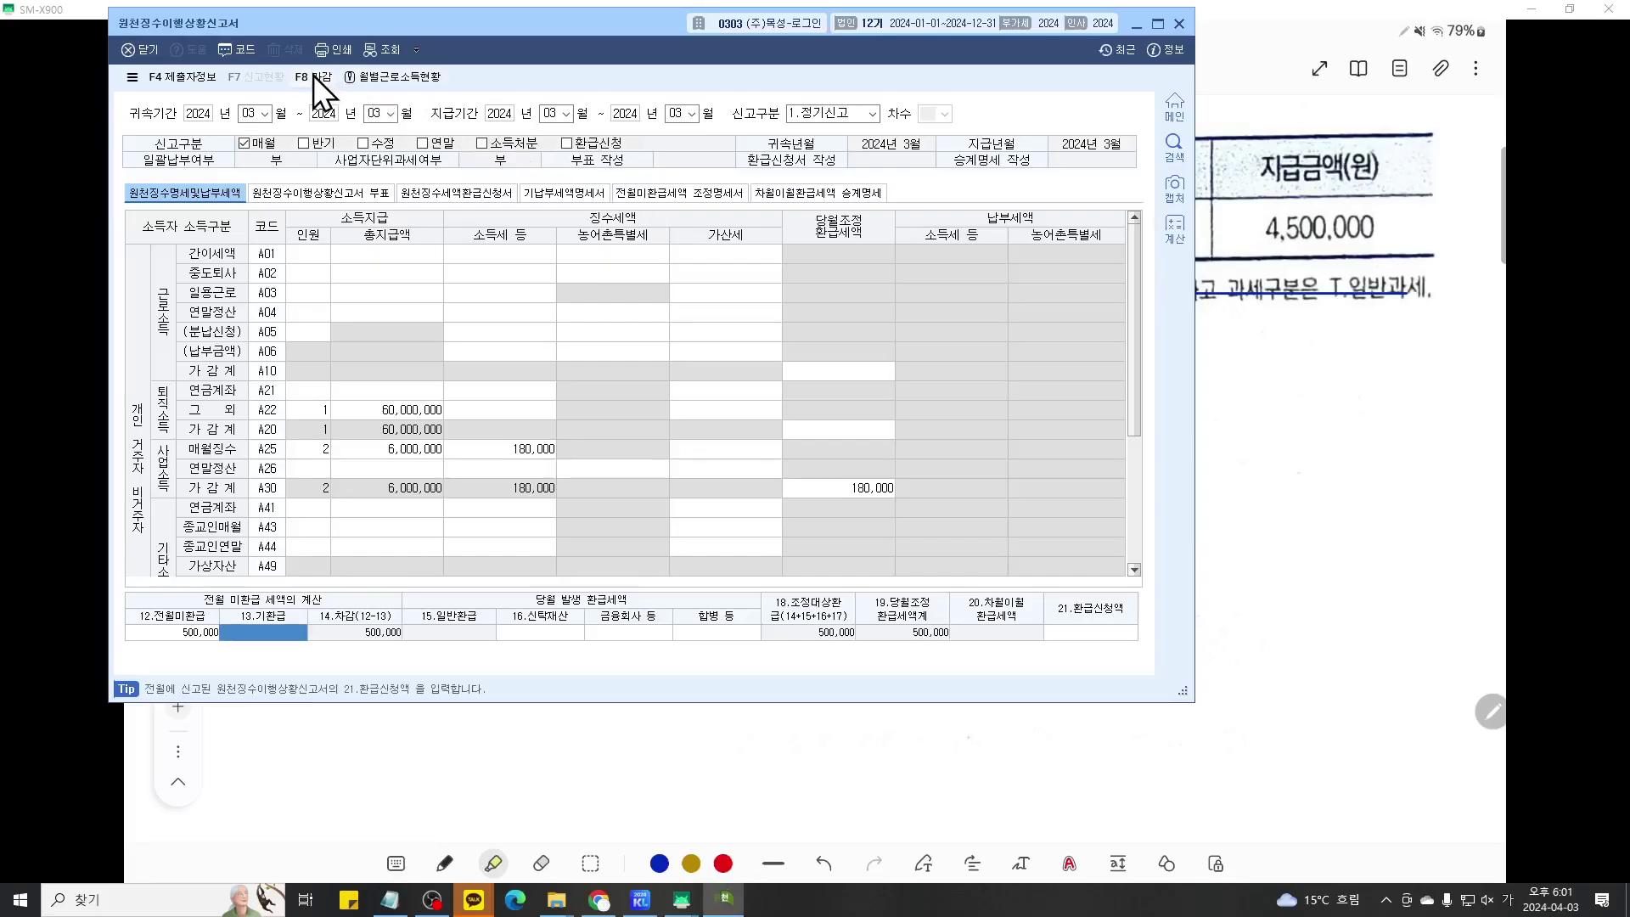
# - Finalize the March report with 마감, confirm it, and close the 원천징수이행상황신고서 window
pyautogui.click(475, 164)
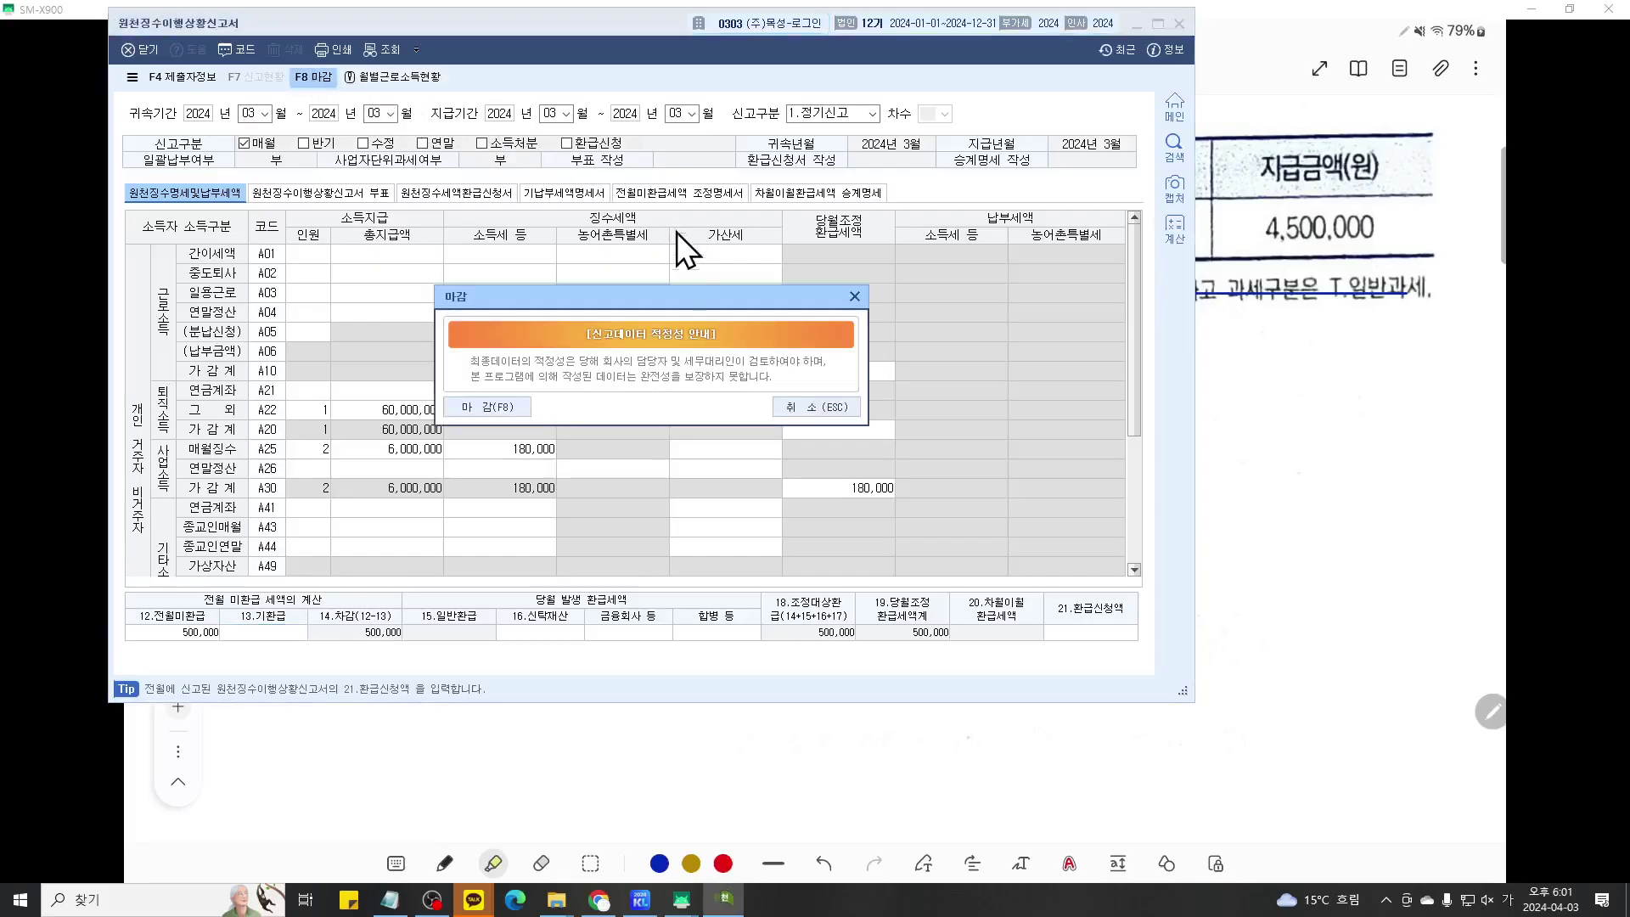
pyautogui.click(511, 411)
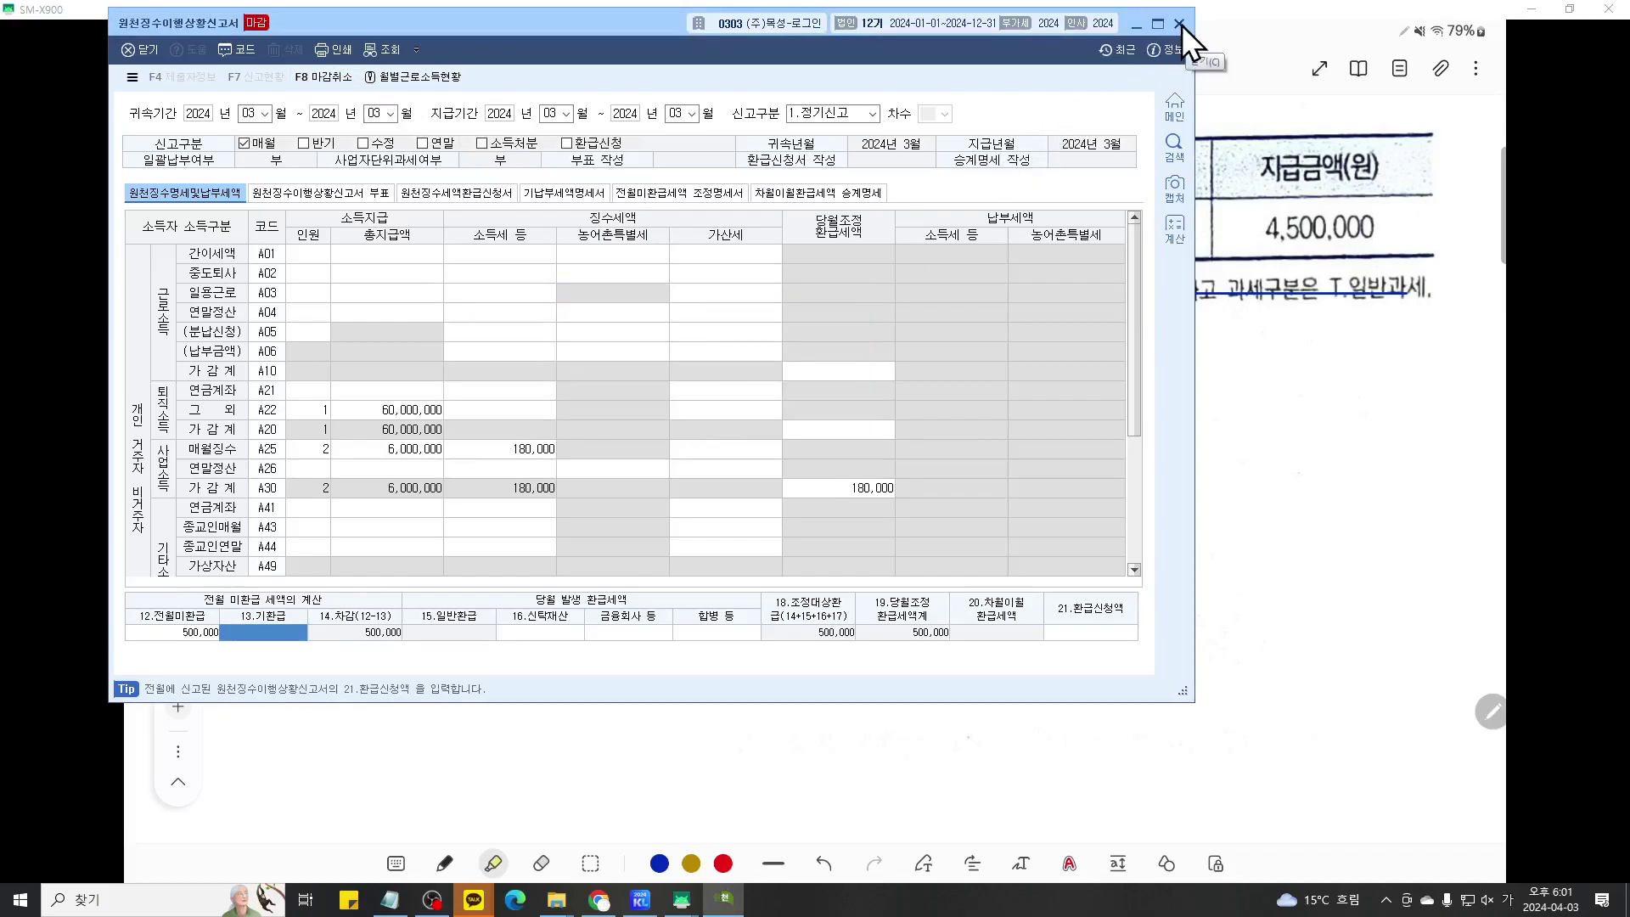
pyautogui.click(1180, 24)
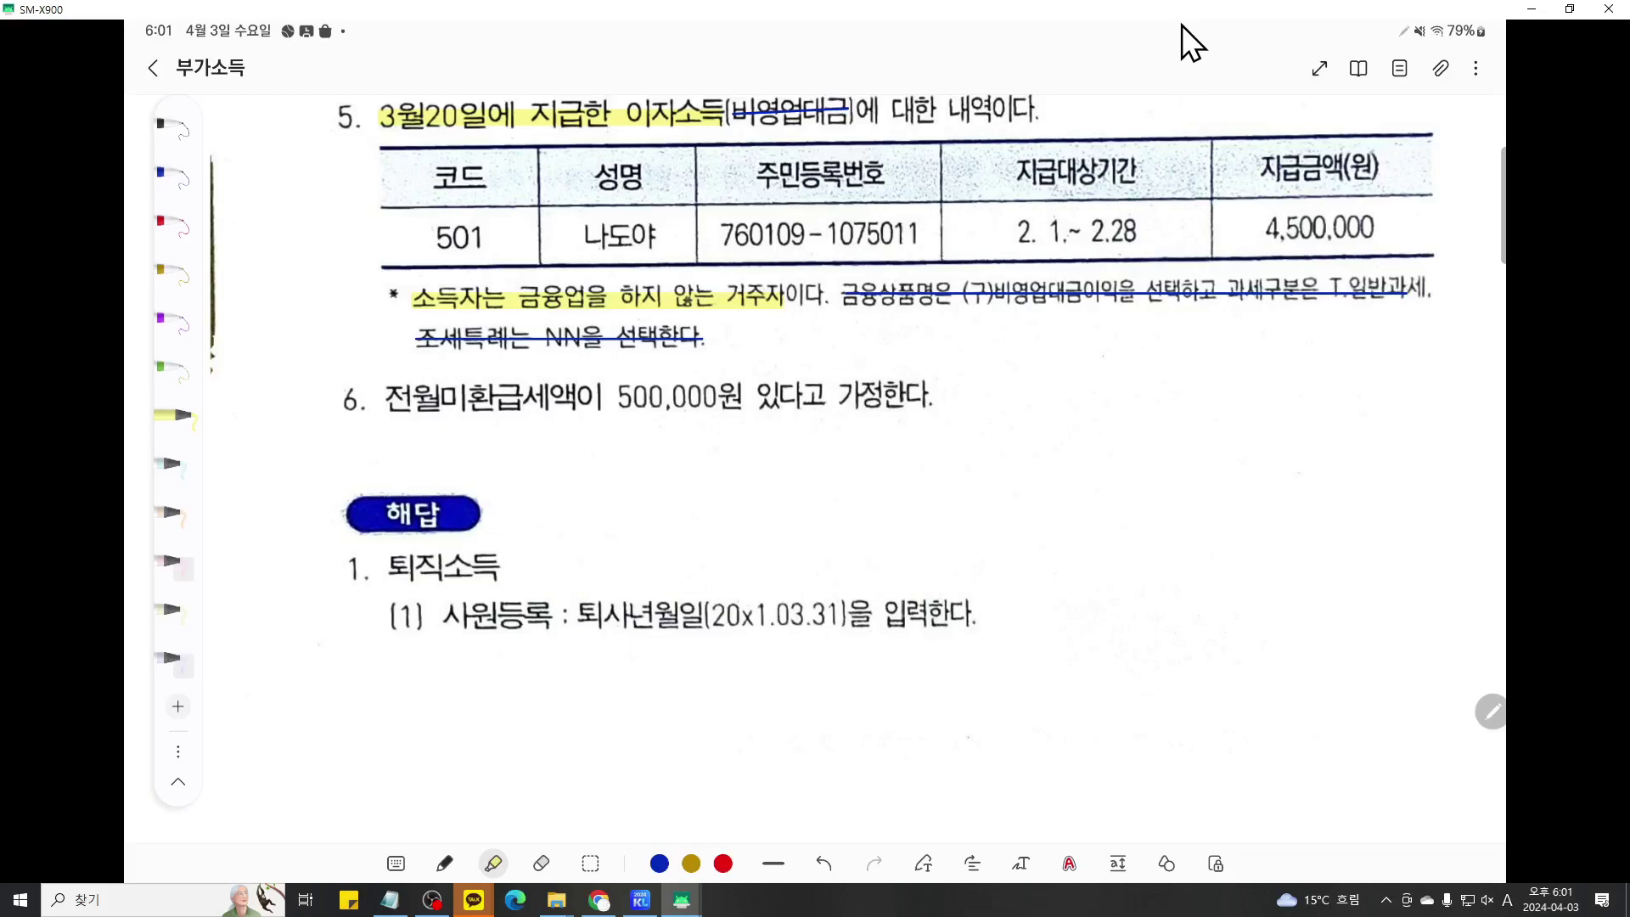
# - Open 전자신고 from the KcLep main menu and circle the 2.납세자자진신고 option in red with the screen pen
pyautogui.click(641, 899)
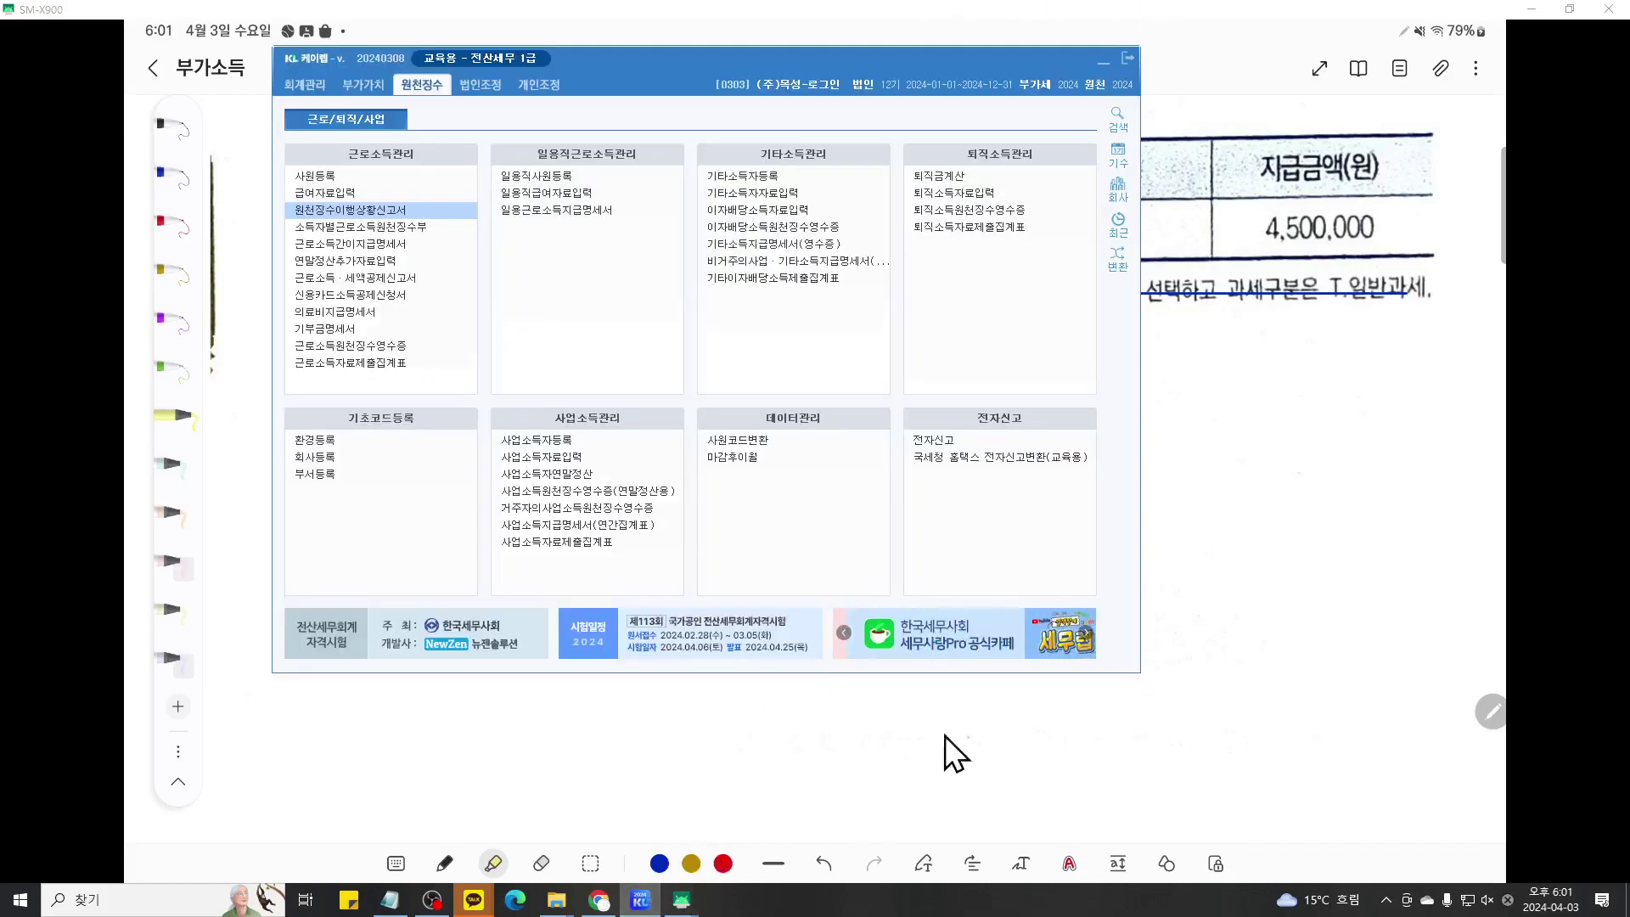
pyautogui.click(954, 441)
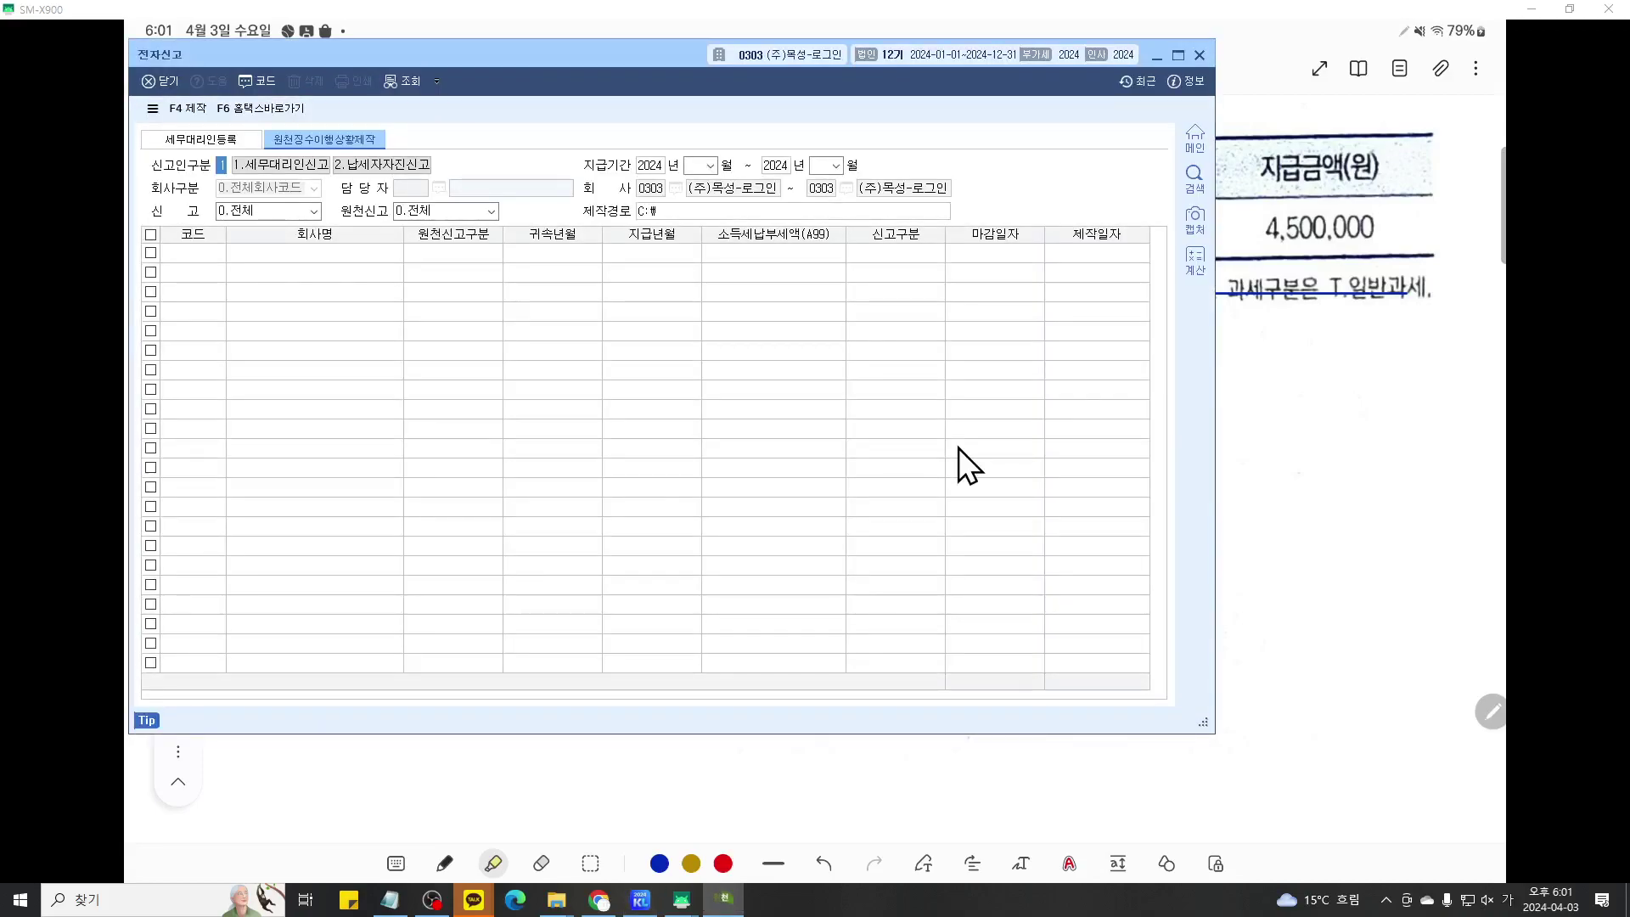
pyautogui.press('F12')
pyautogui.scroll(8, 427, 289)
pyautogui.moveTo(426, 287)
pyautogui.mouseDown()
pyautogui.moveTo(567, 407)
pyautogui.moveTo(592, 402)
pyautogui.mouseUp()
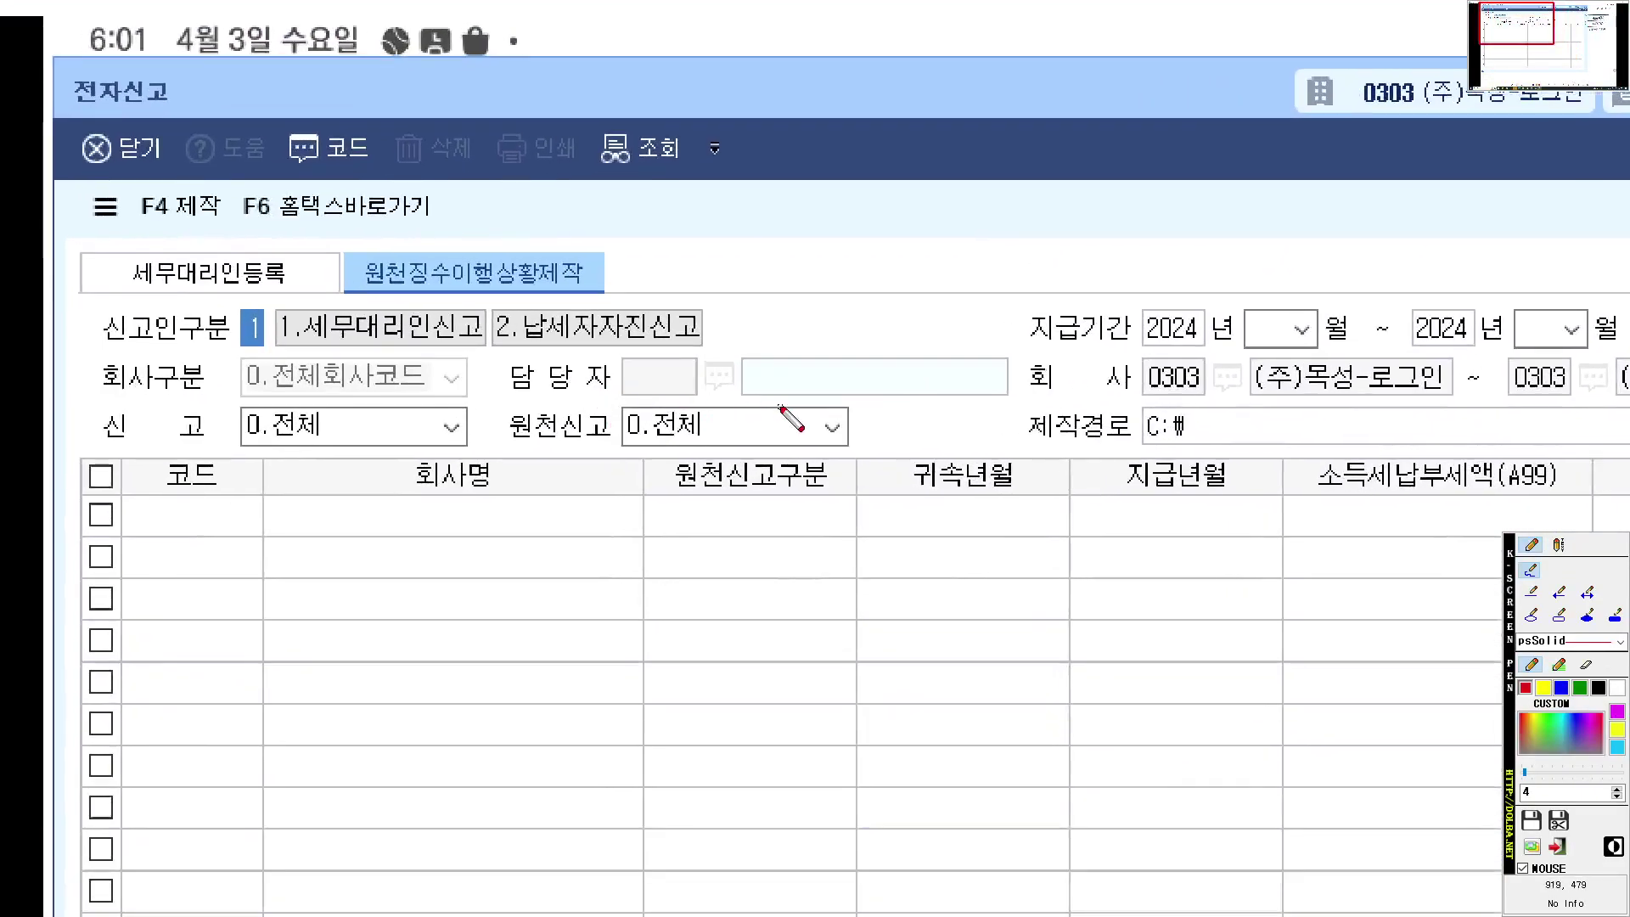
pyautogui.moveTo(715, 355)
pyautogui.mouseDown()
pyautogui.moveTo(630, 365)
pyautogui.moveTo(705, 409)
pyautogui.mouseUp()
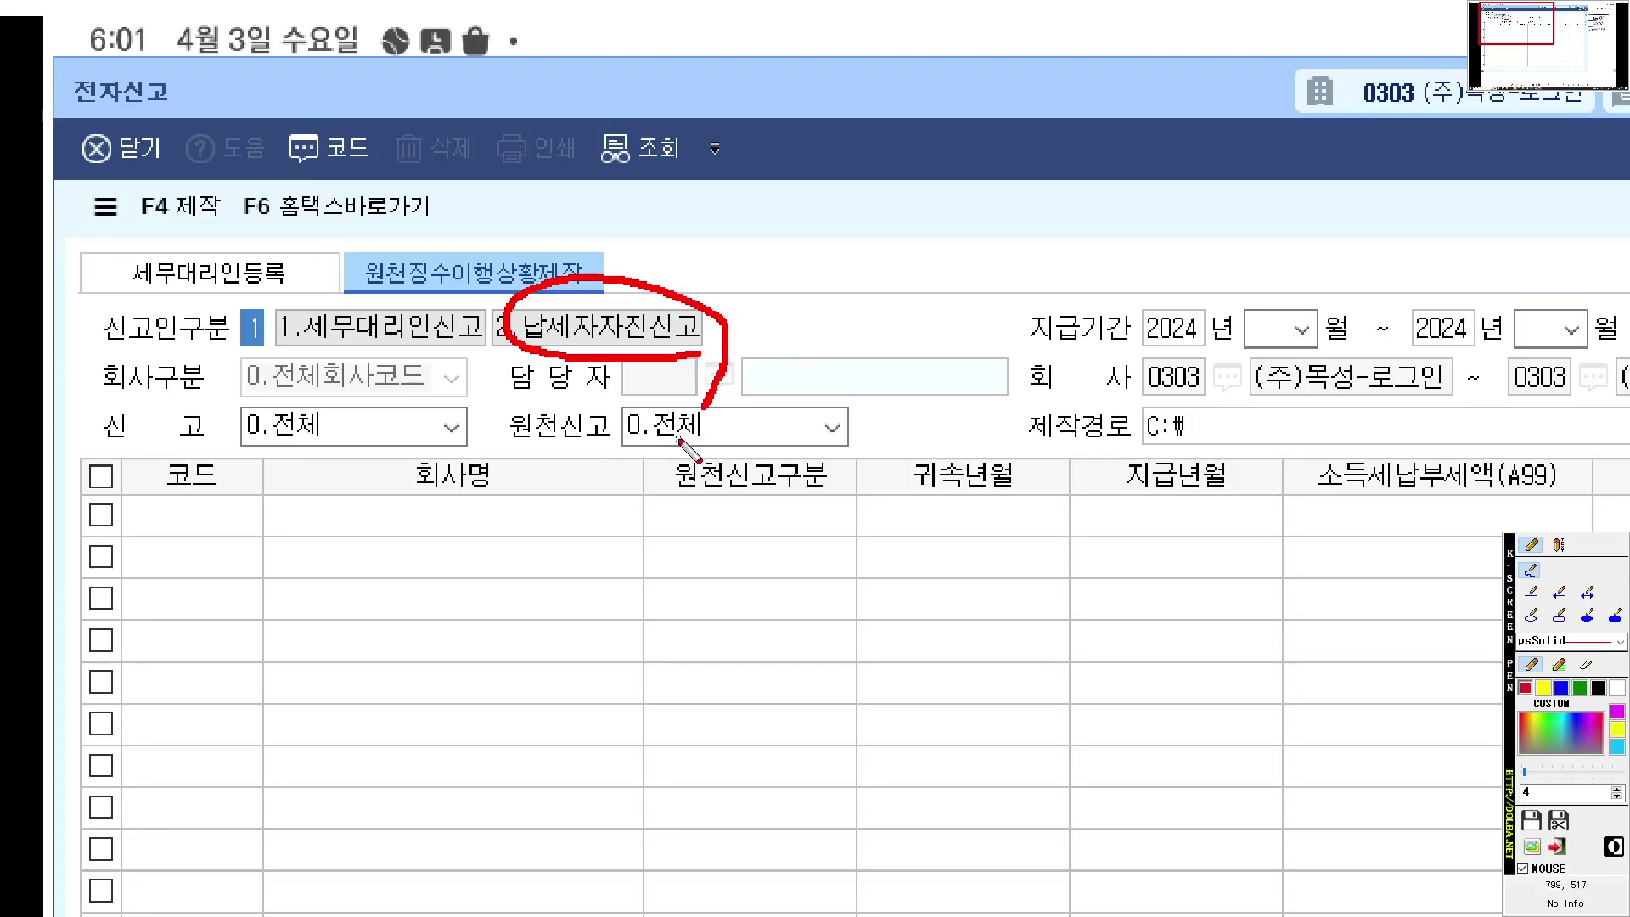
pyautogui.press('Escape')
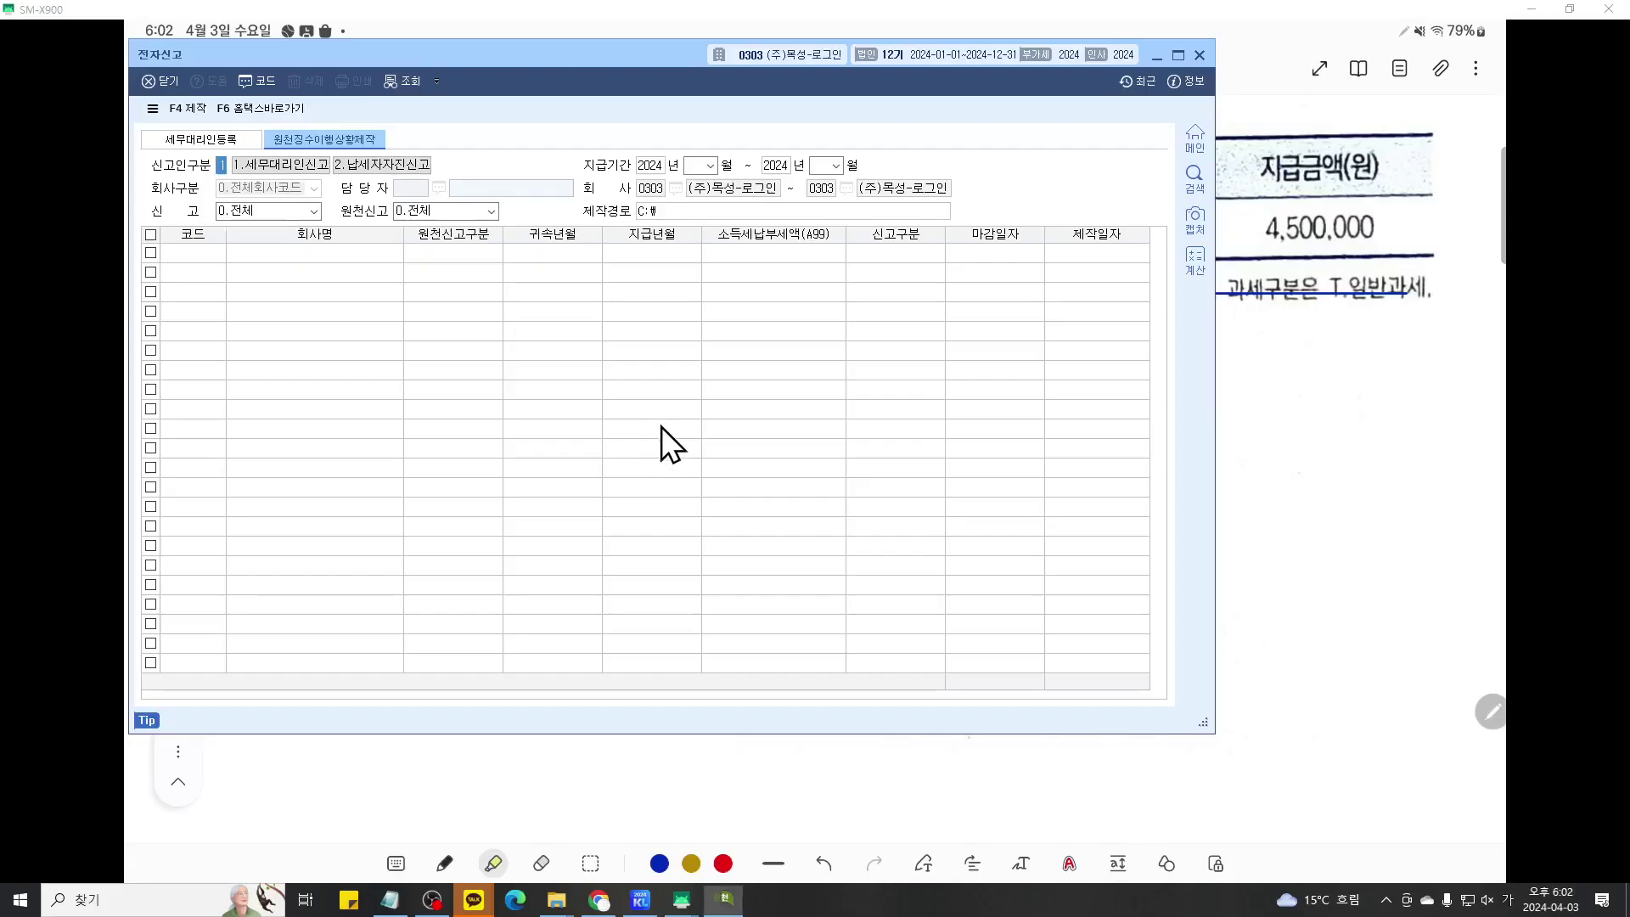
# - Set 신고인구분 to 2.납세자자진신고 and 지급기간 to 2024-03 through 2024-03, keeping 제작경로 as C:\
pyautogui.click(380, 165)
pyautogui.press('Return')
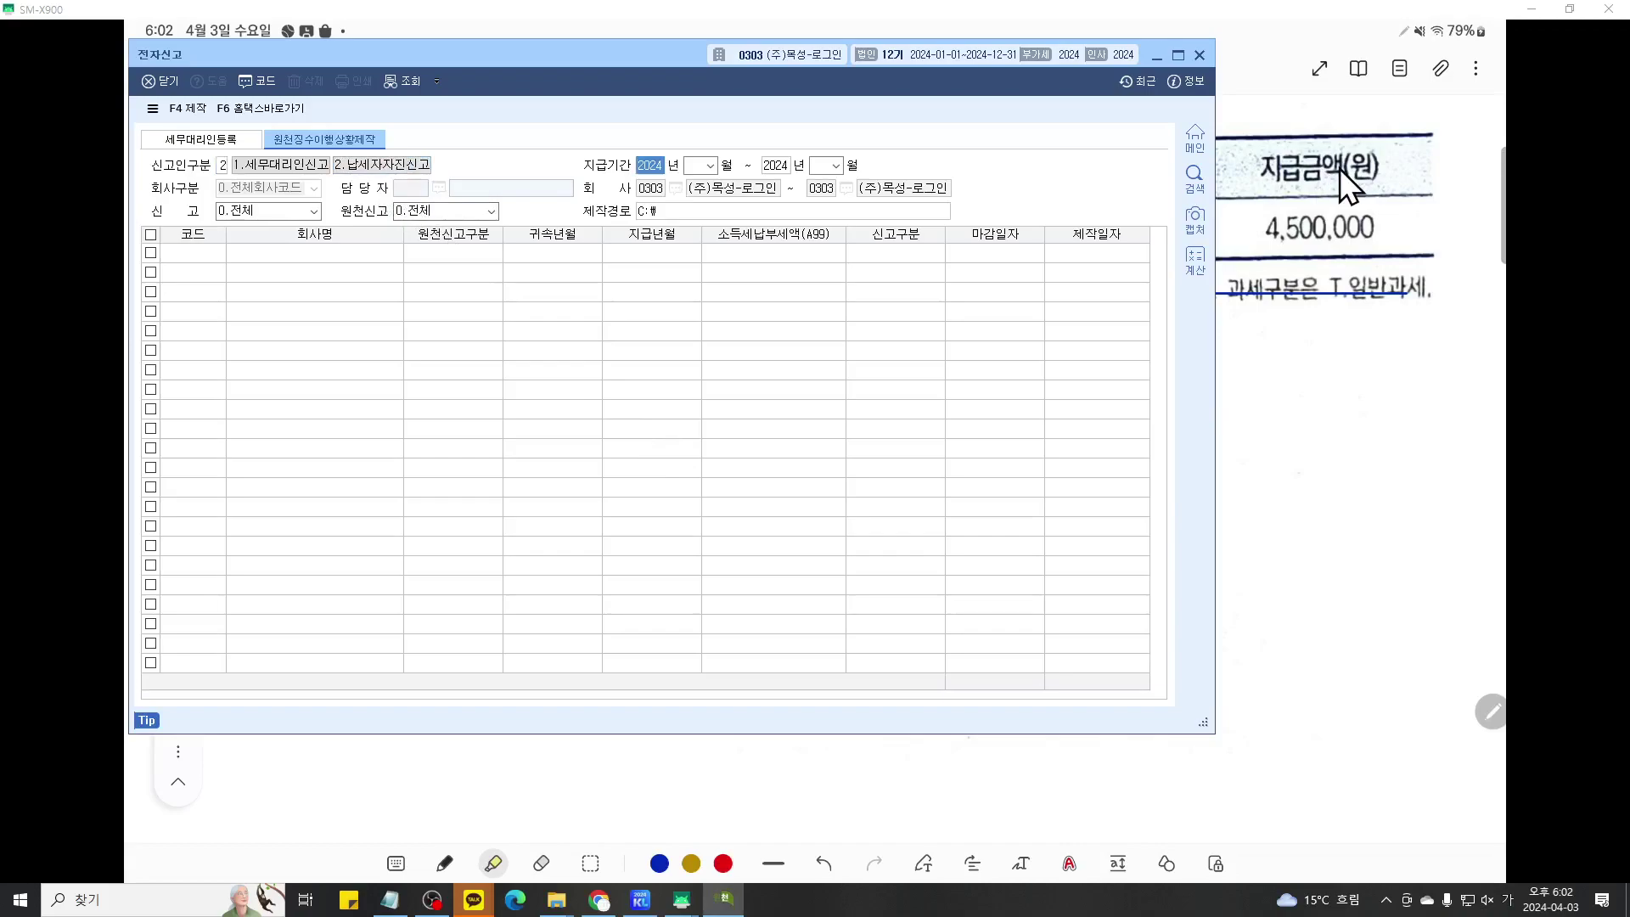
pyautogui.press('Return')
pyautogui.write('3')
pyautogui.press('Return')
pyautogui.press('Return')
pyautogui.write('3')
pyautogui.press('Return')
pyautogui.press('Return')
pyautogui.press('Return')
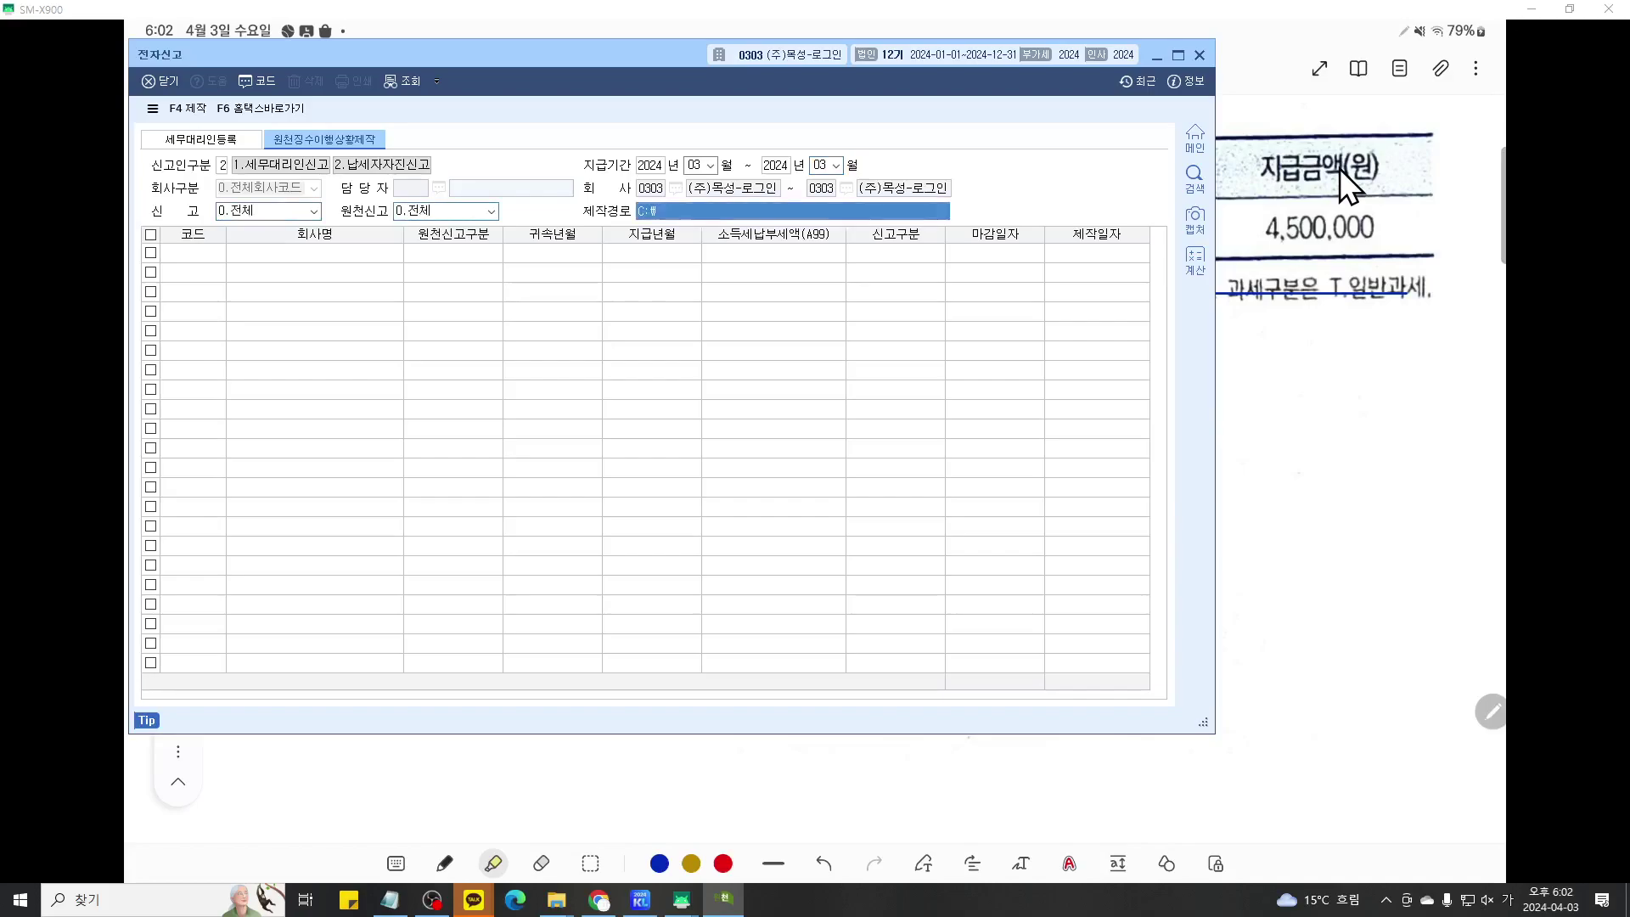
# - Load the March filing record for company 0303, and mark the 제작경로 field and the 제작 command in red with the screen pen
pyautogui.press('Return')
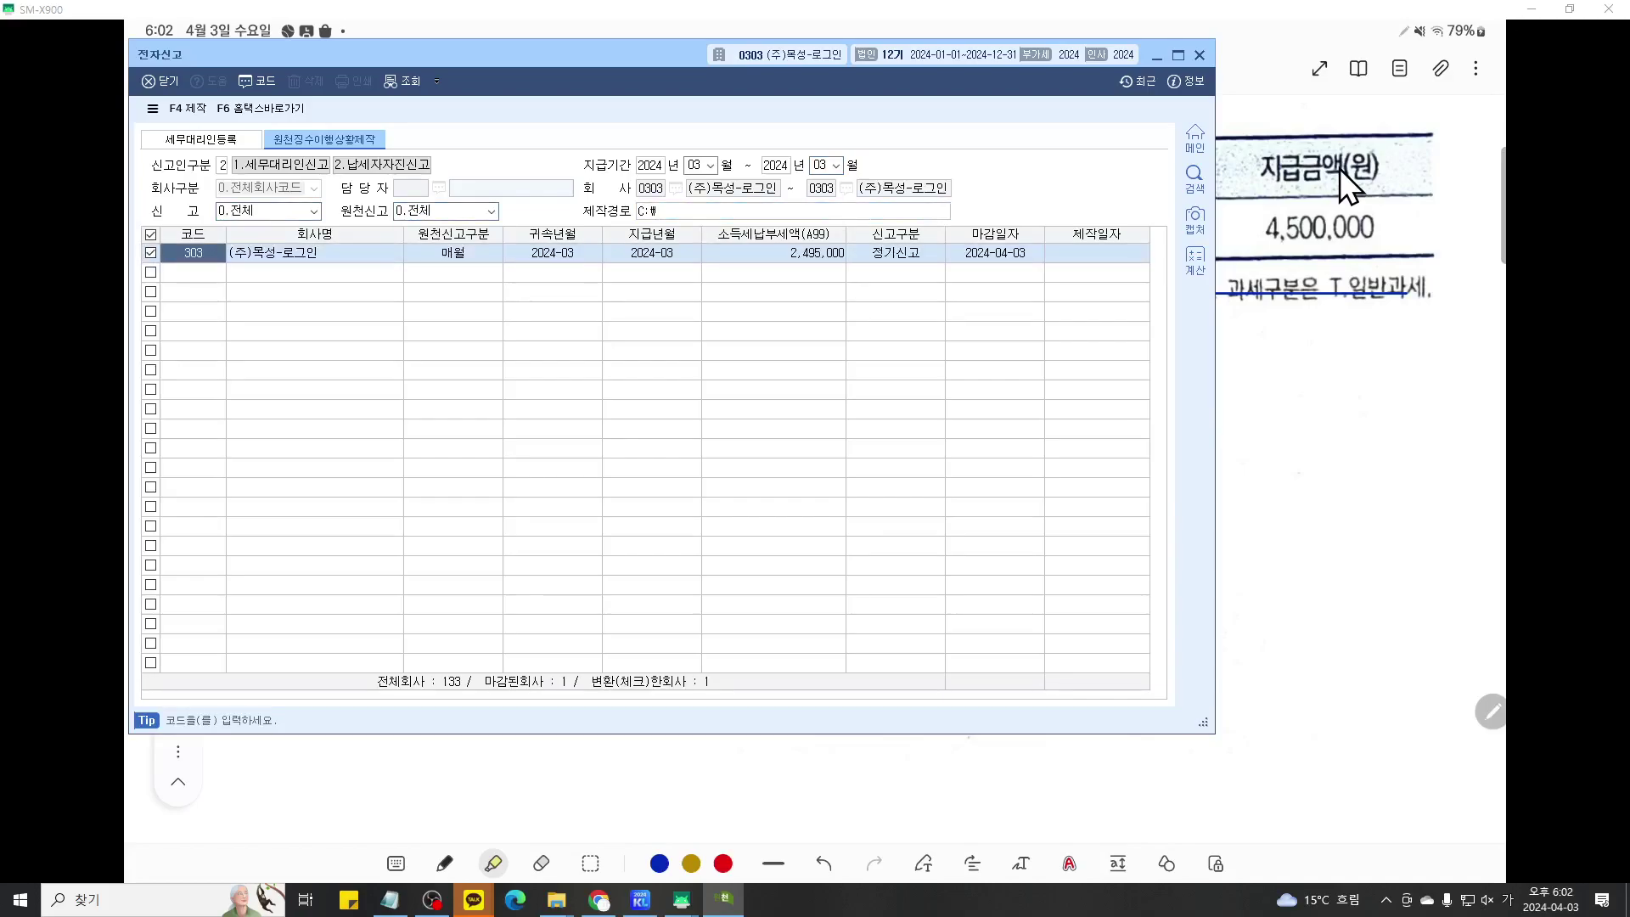
pyautogui.press('F12')
pyautogui.scroll(6, 892, 275)
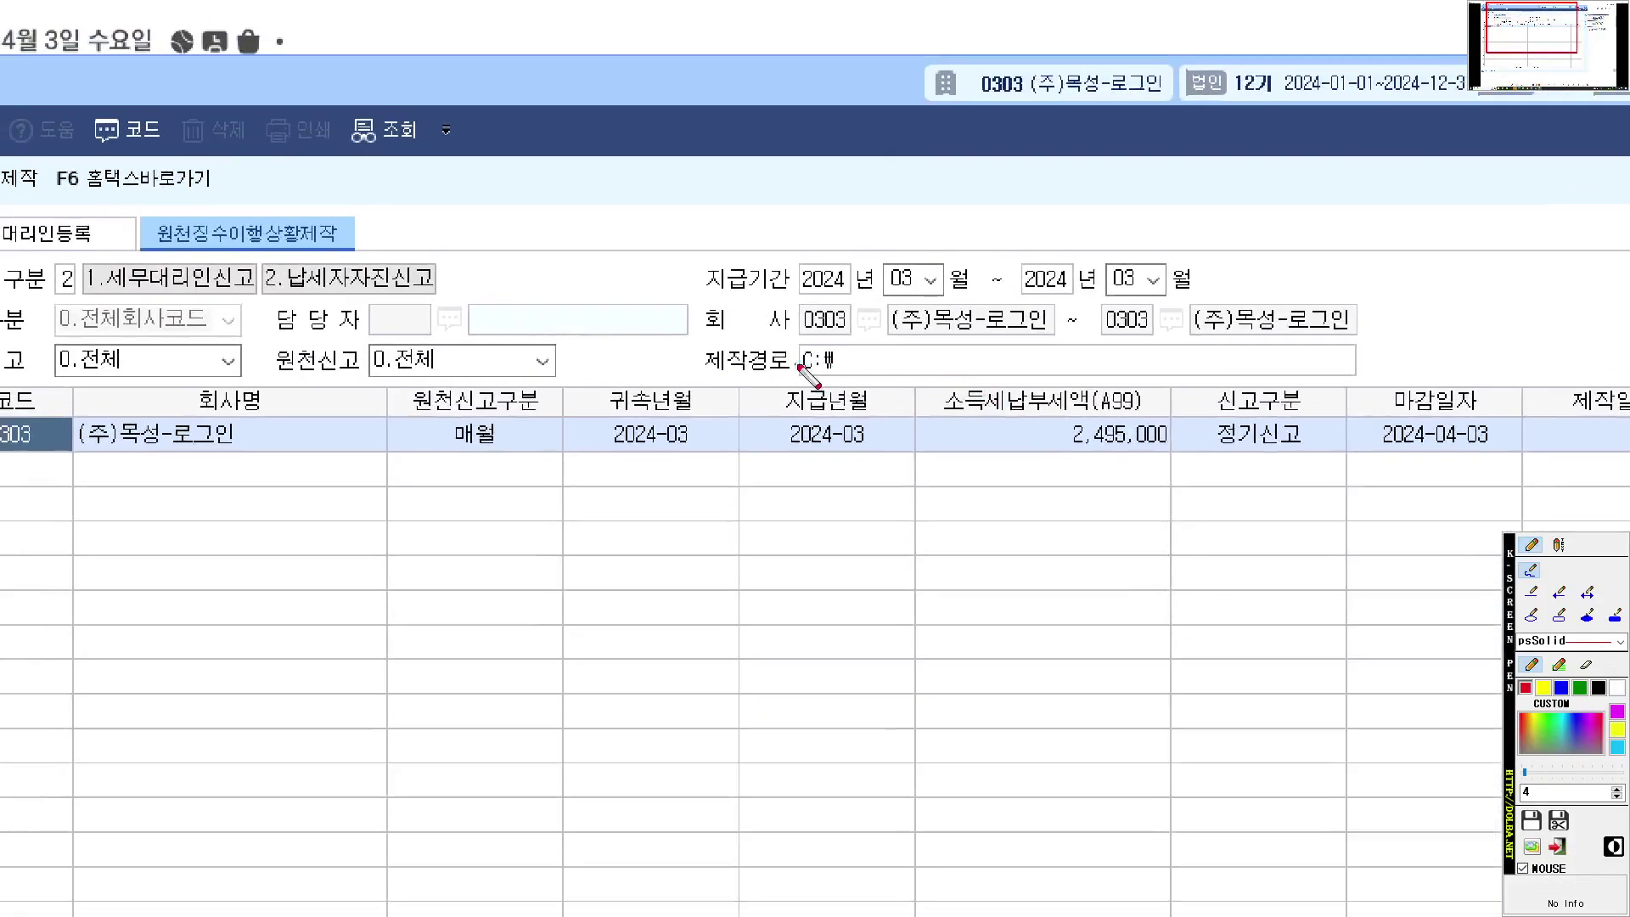
pyautogui.moveTo(708, 382); pyautogui.dragTo(1135, 382)
pyautogui.scroll(-5, 1045, 424)
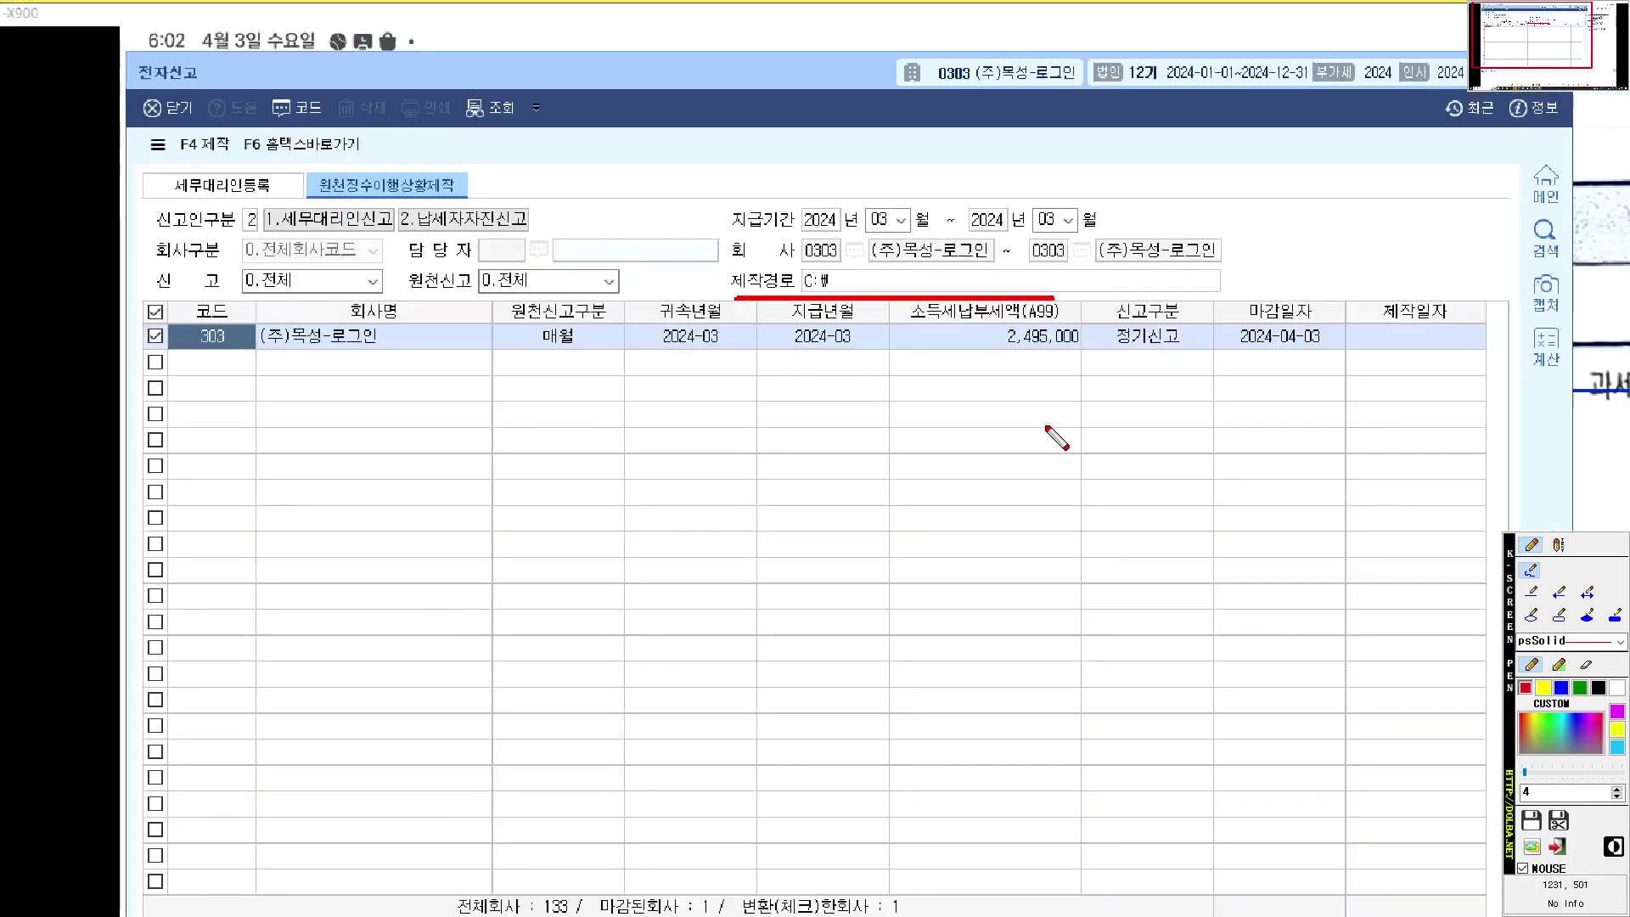
pyautogui.scroll(3, 1000, 426)
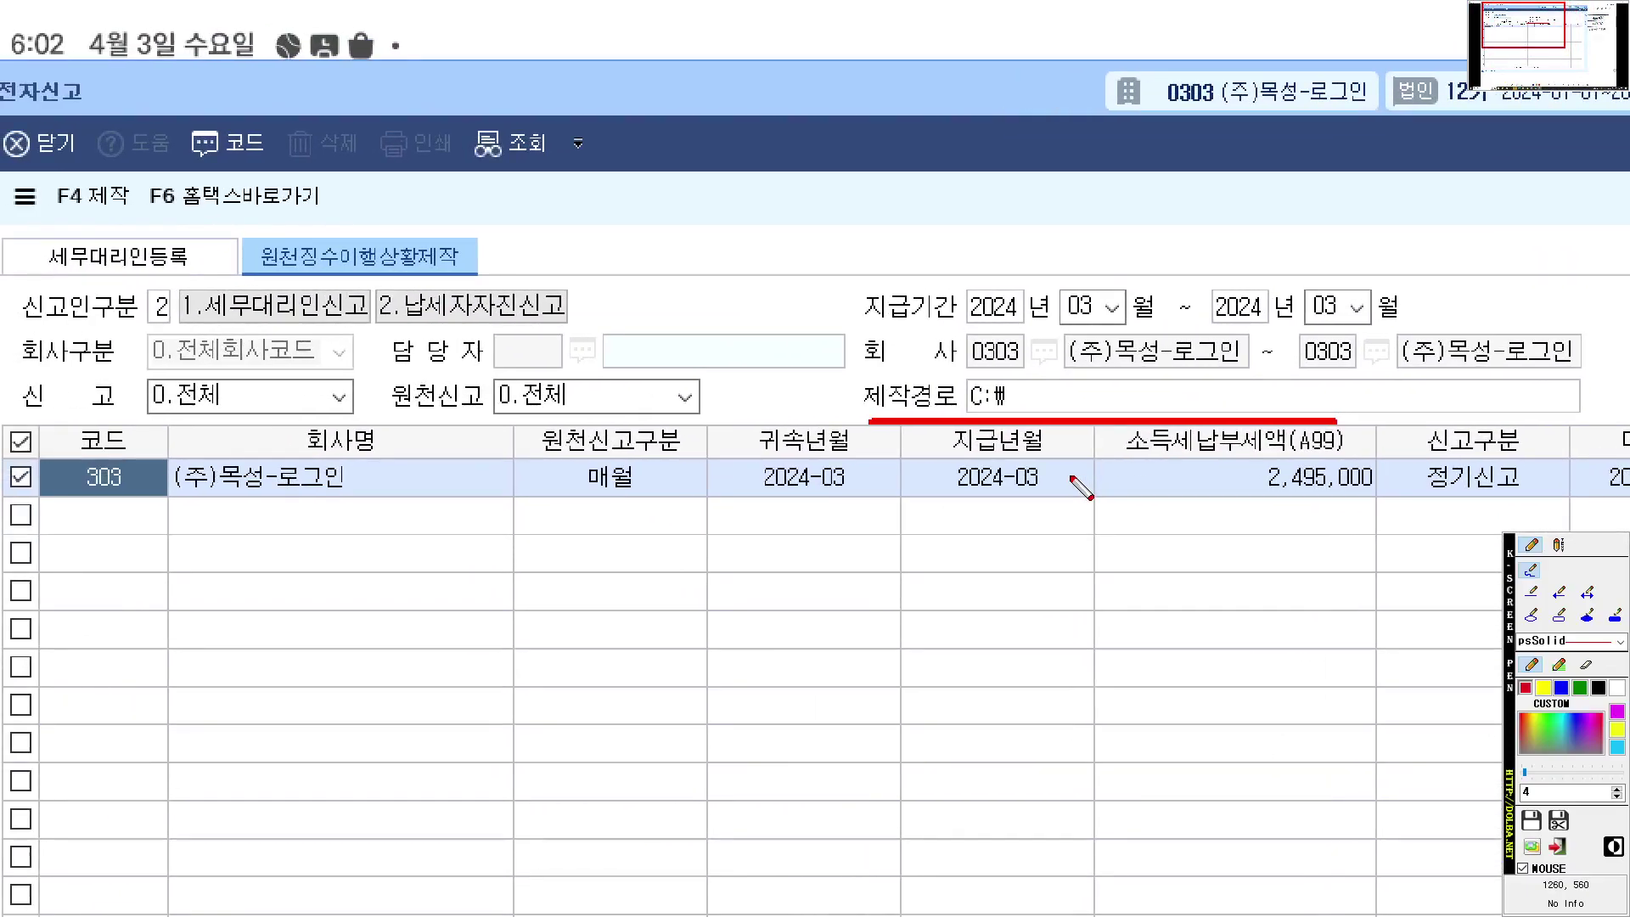
pyautogui.moveTo(134, 226)
pyautogui.mouseDown()
pyautogui.moveTo(31, 158)
pyautogui.moveTo(109, 224)
pyautogui.mouseUp()
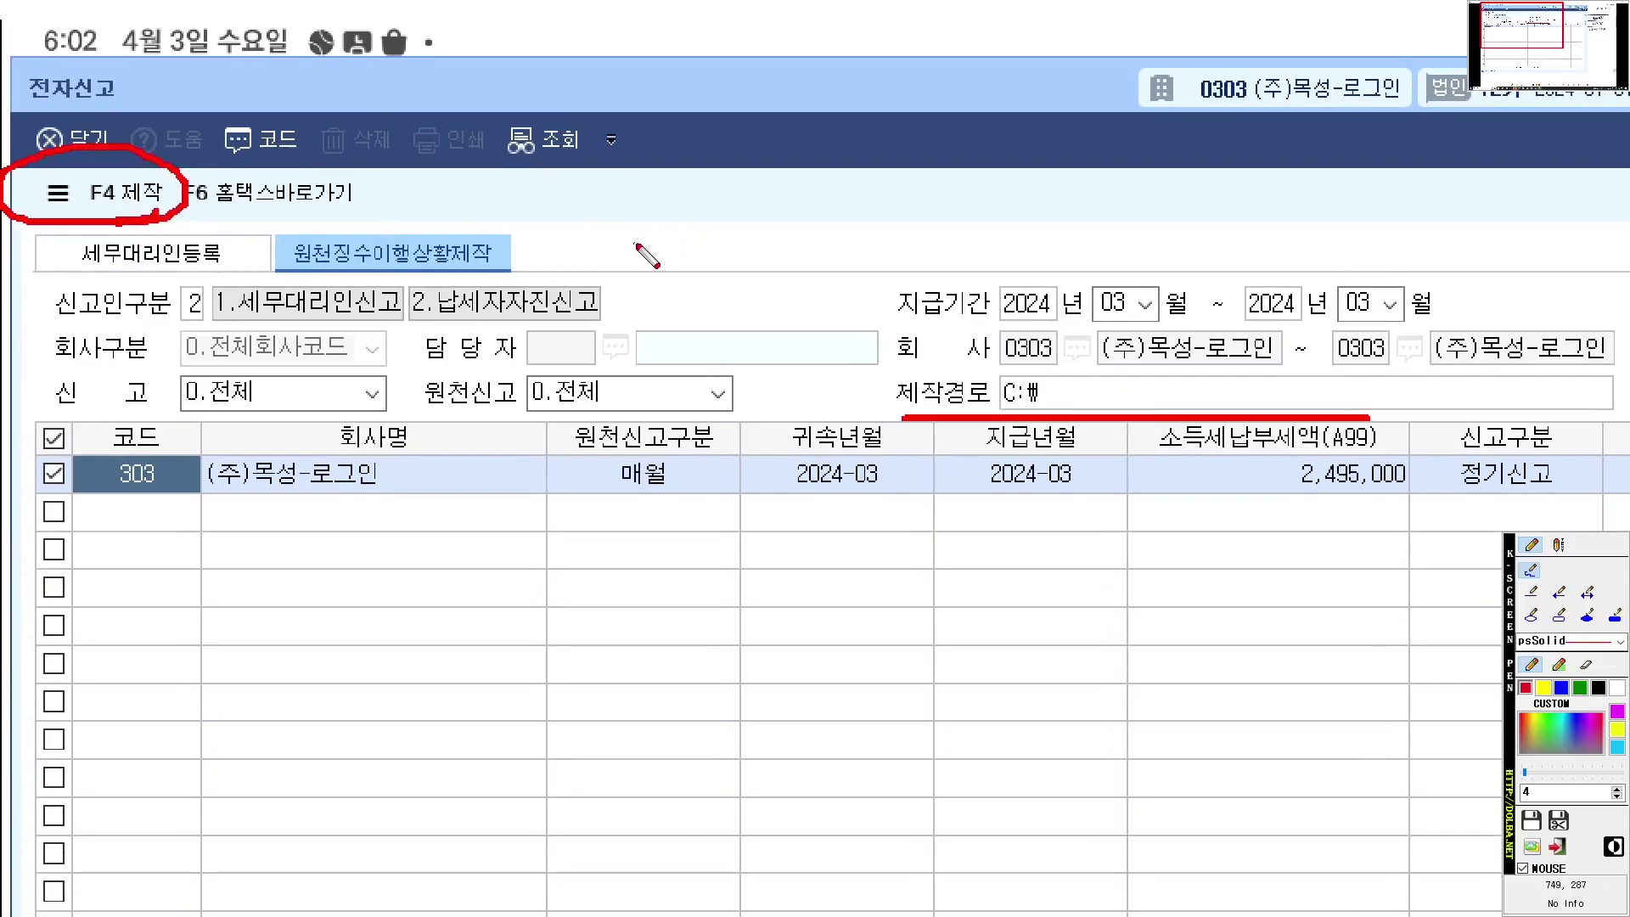
pyautogui.press('Escape')
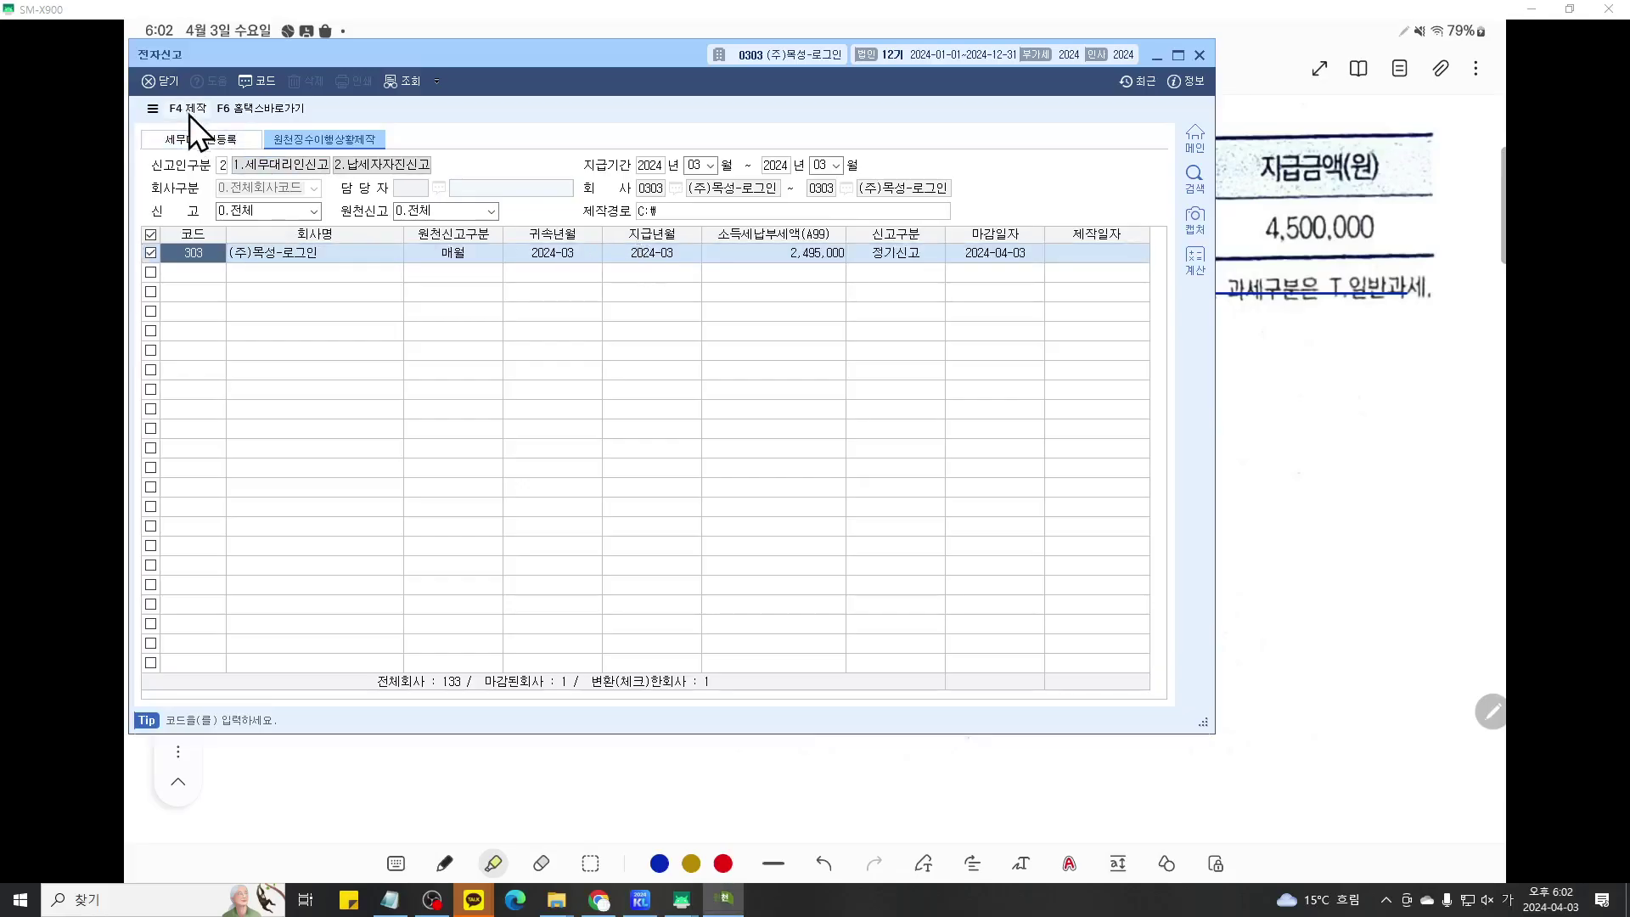
# - Produce the electronic filing file with 제작, enter the file password in 비밀번호 and 비밀번호 확인, and confirm the encryption
pyautogui.click(126, 192)
pyautogui.click(672, 428)
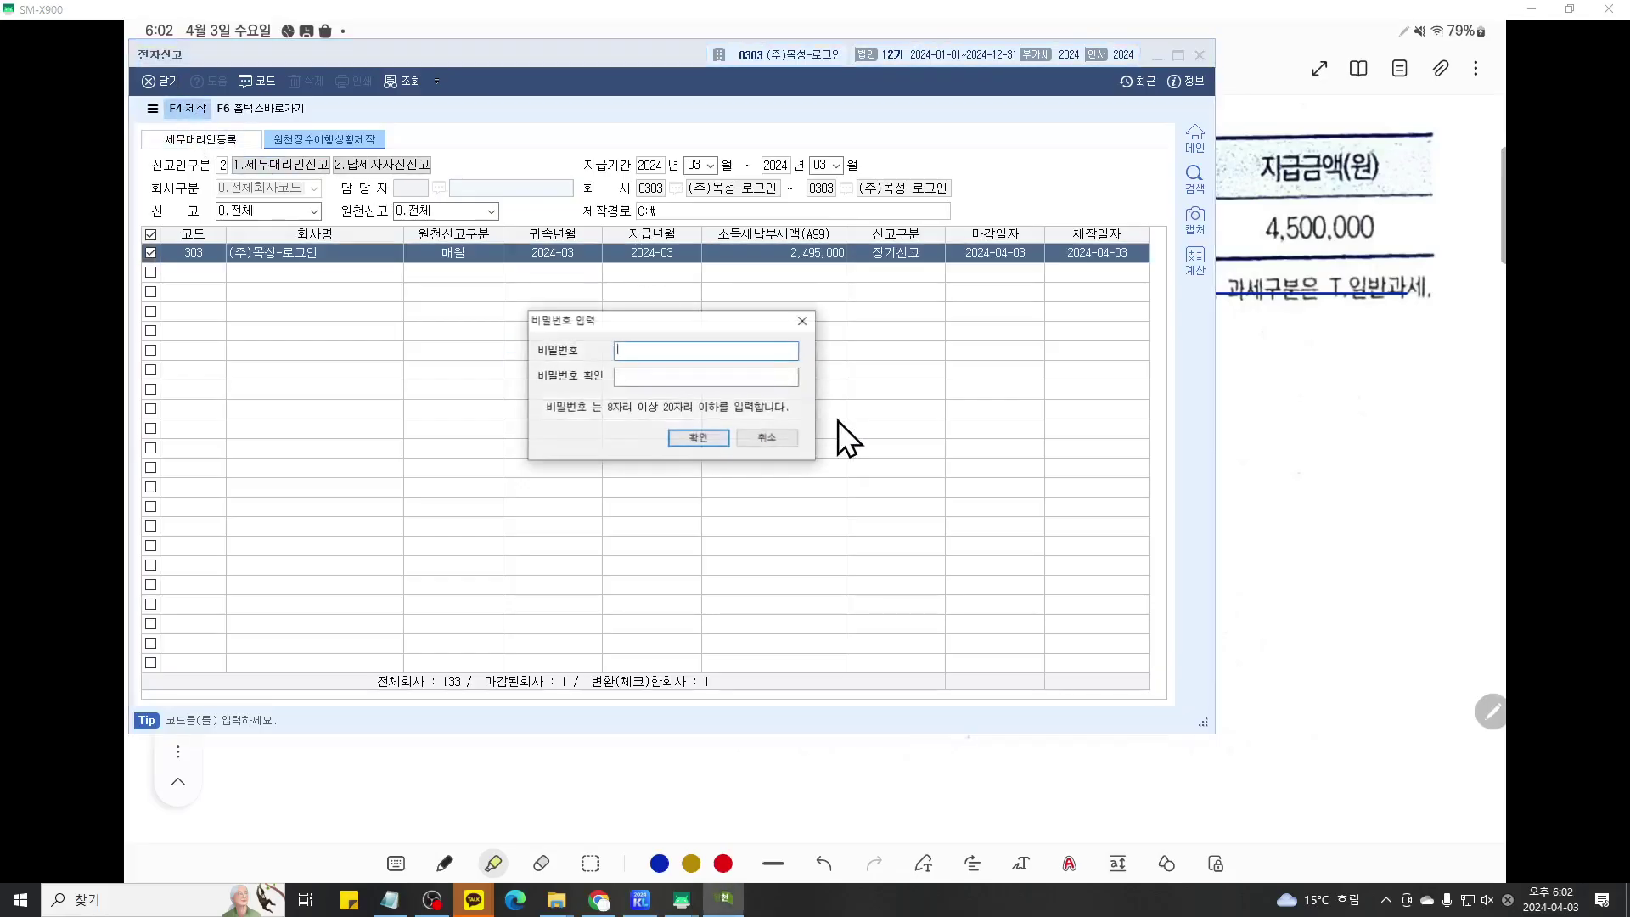
pyautogui.press('F12')
pyautogui.scroll(2, 847, 432)
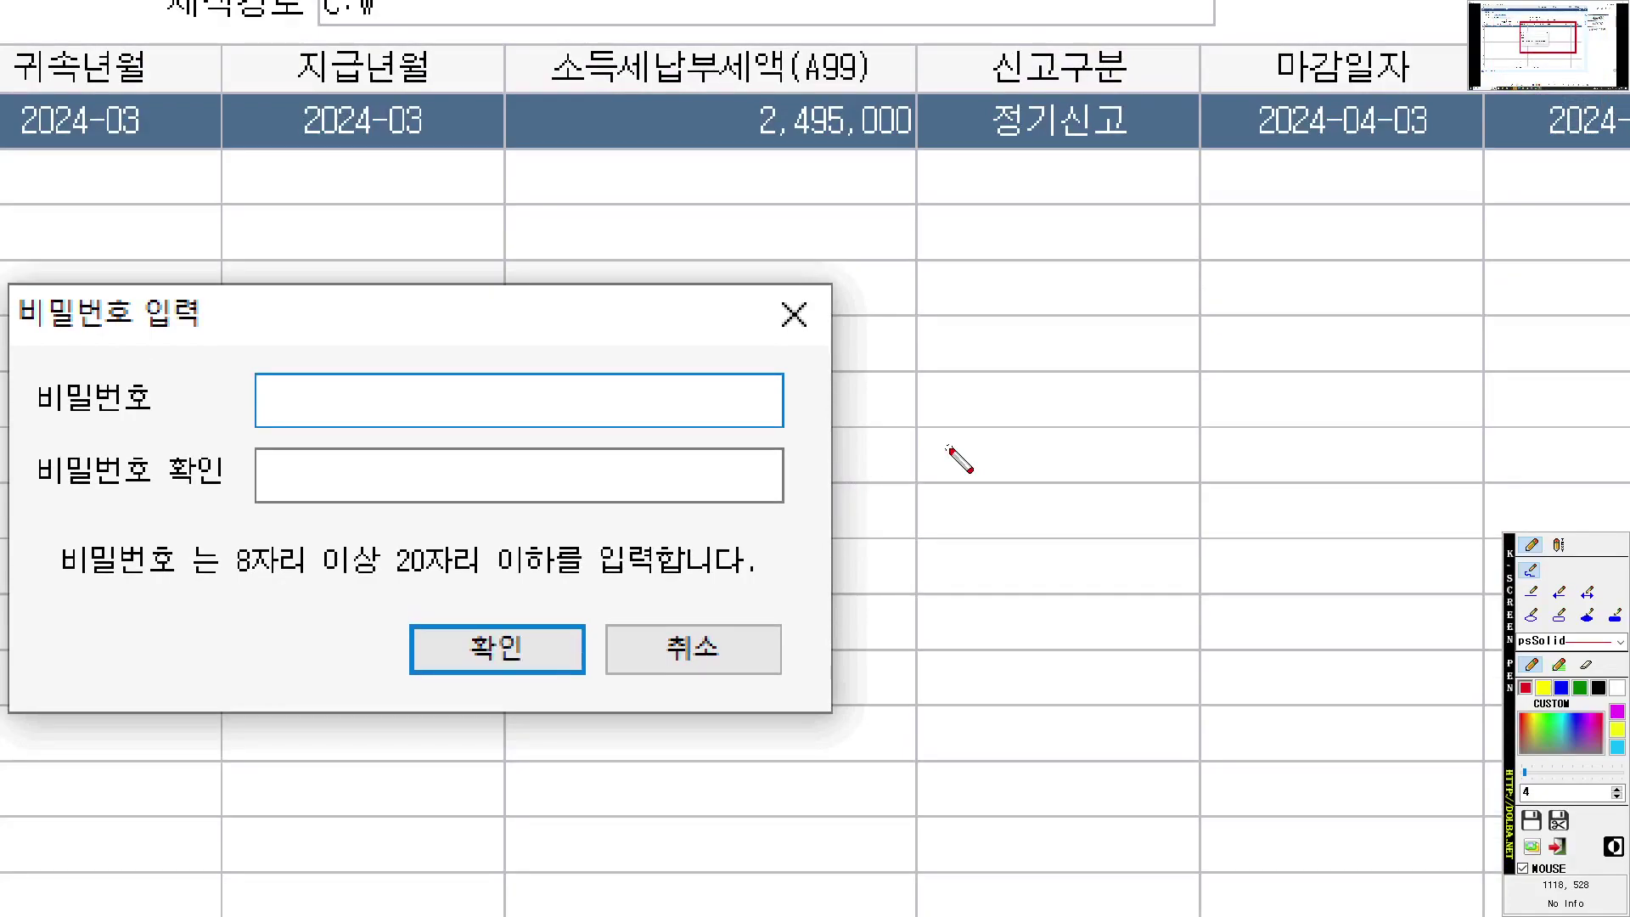
pyautogui.press('Escape')
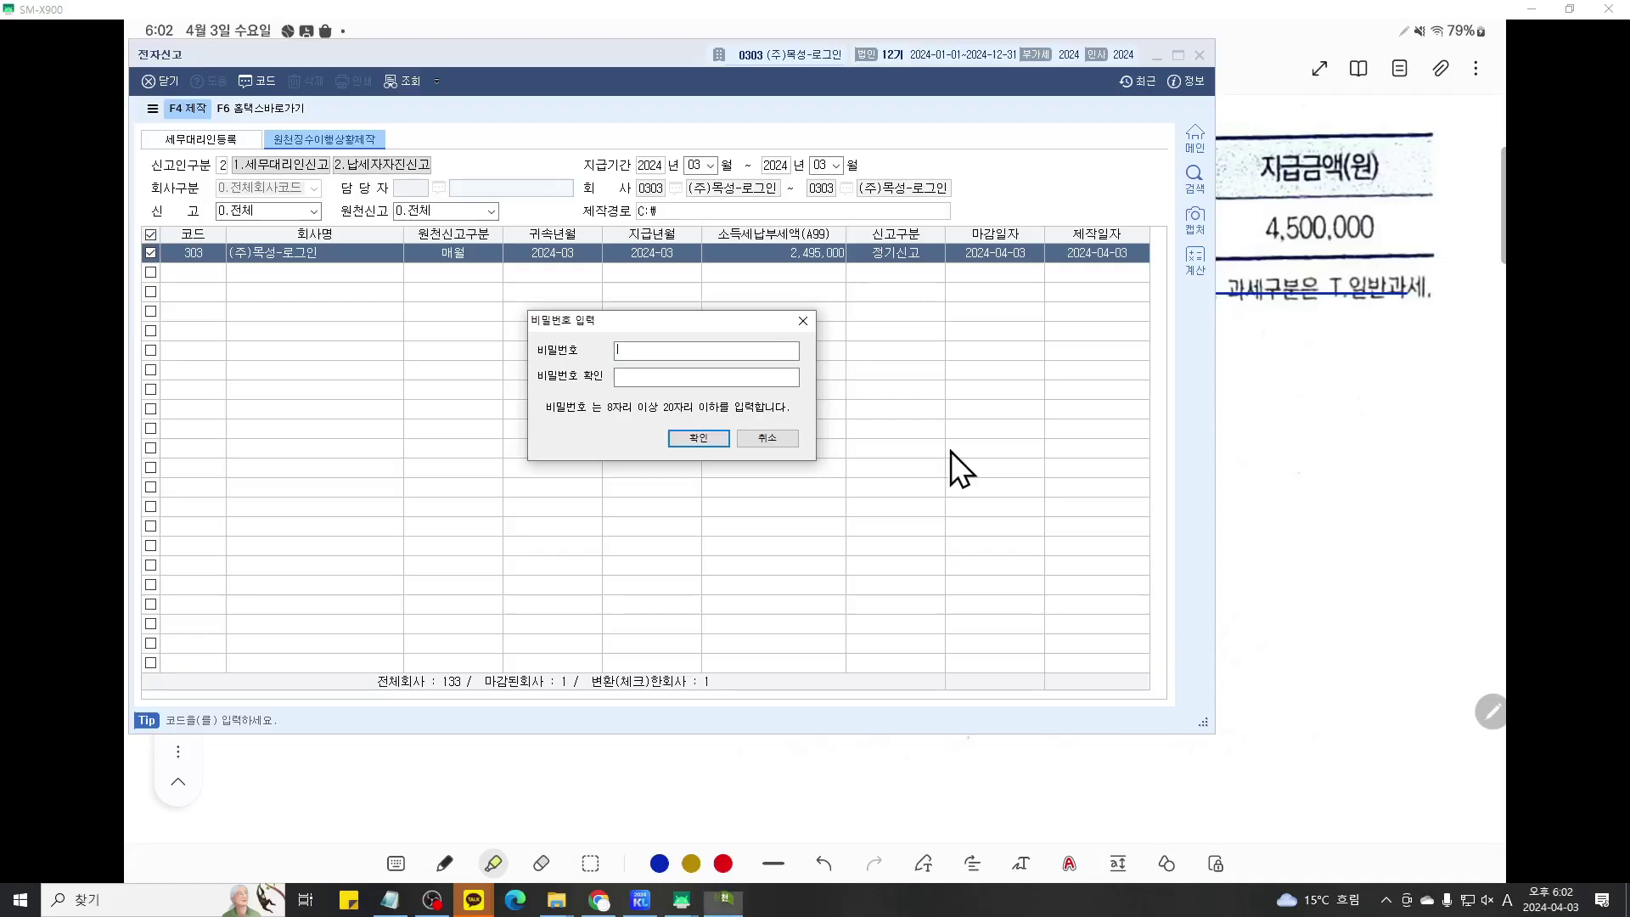
pyautogui.write('********')
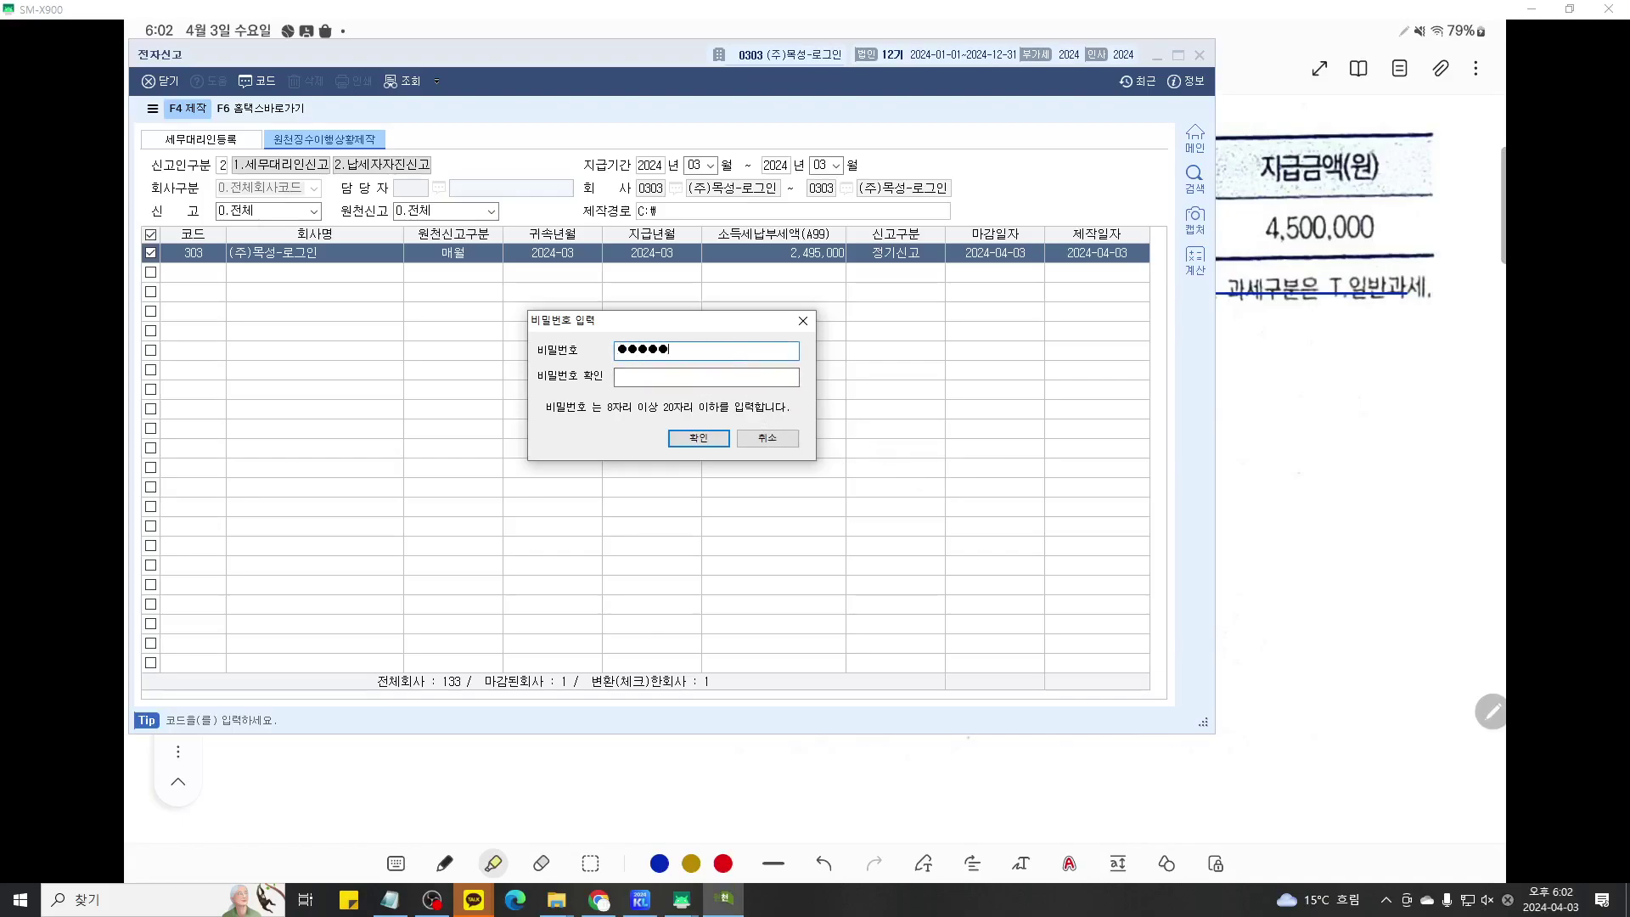
pyautogui.click(658, 382)
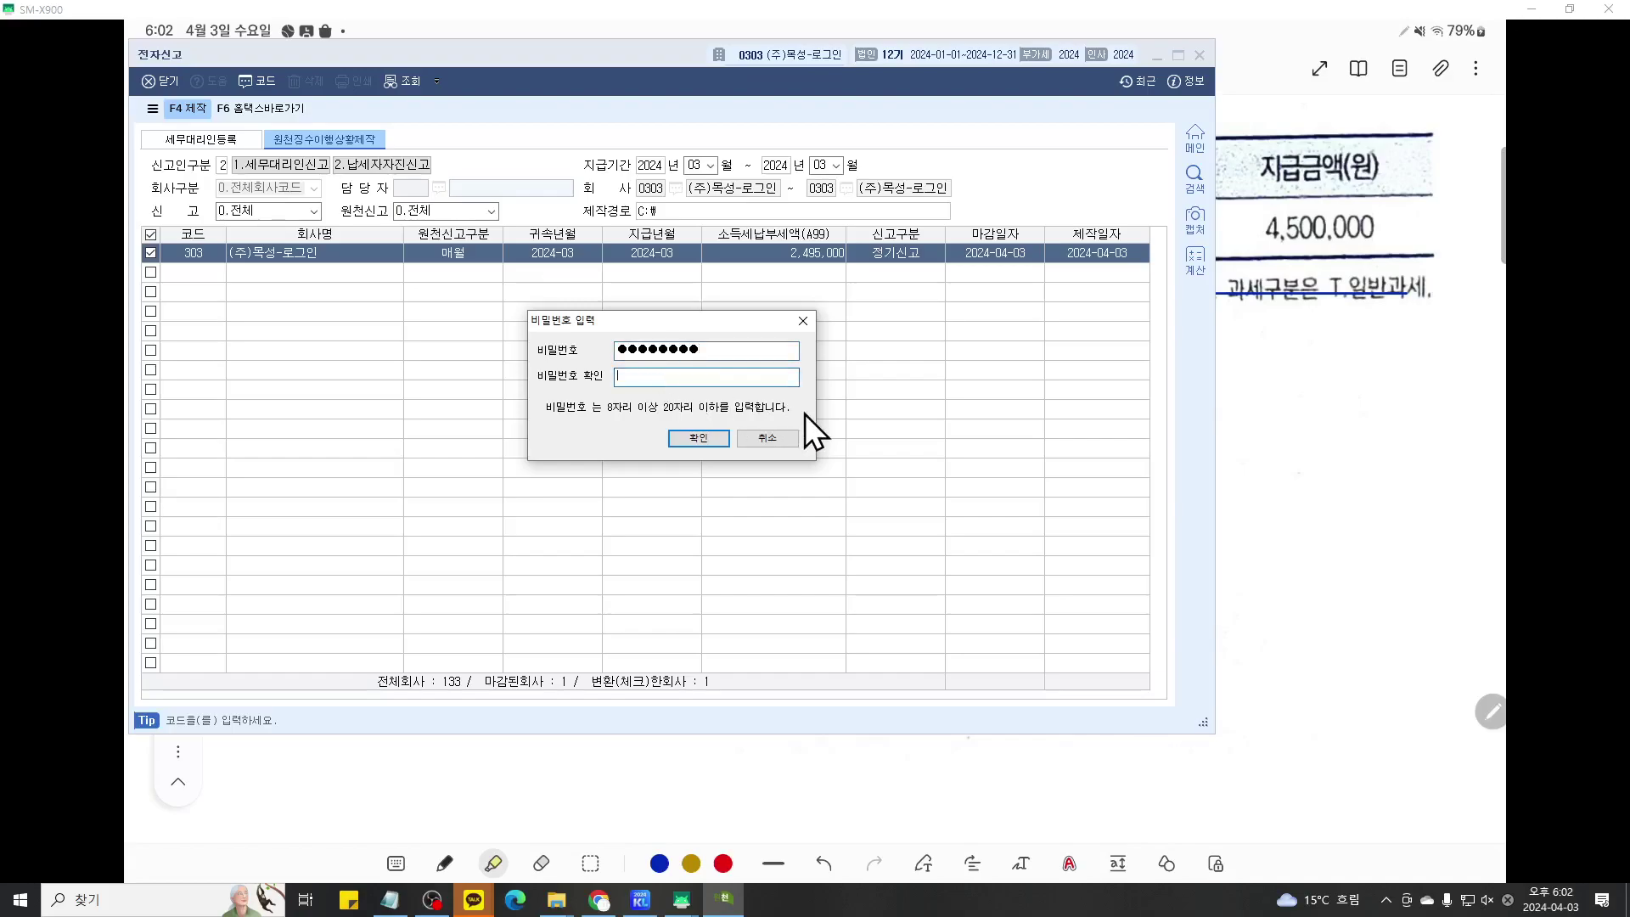
pyautogui.write('********')
pyautogui.click(694, 438)
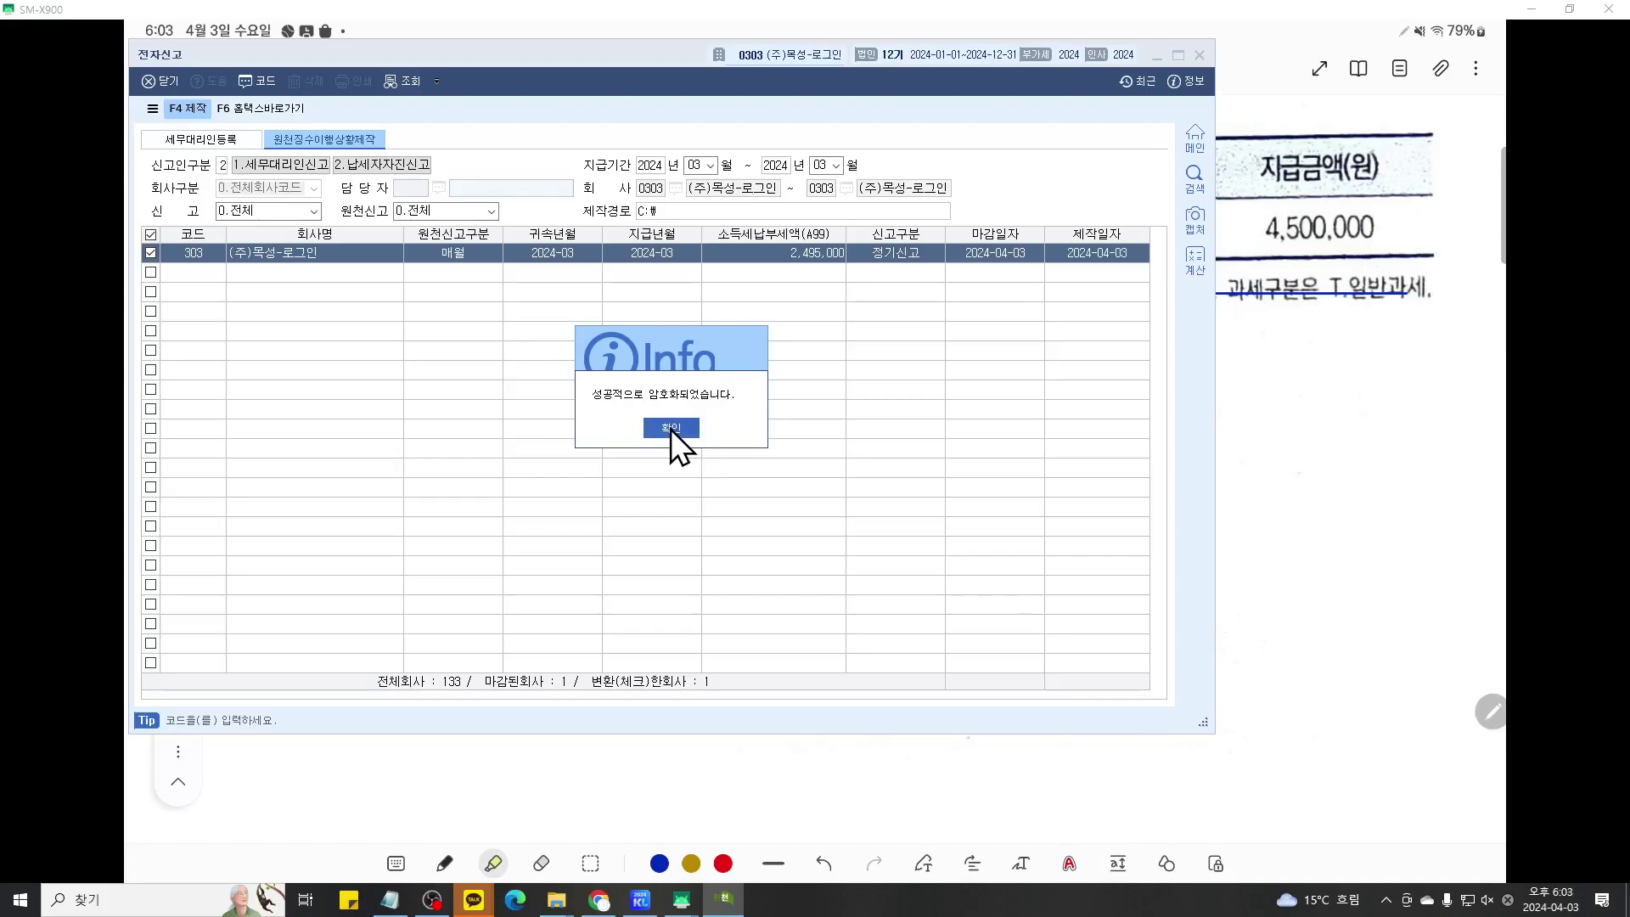
pyautogui.click(671, 428)
# - Mark the 홈택스바로가기 command in 전자신고 in red with the screen pen
pyautogui.hotkey('ctrl', 'shift', 'p')
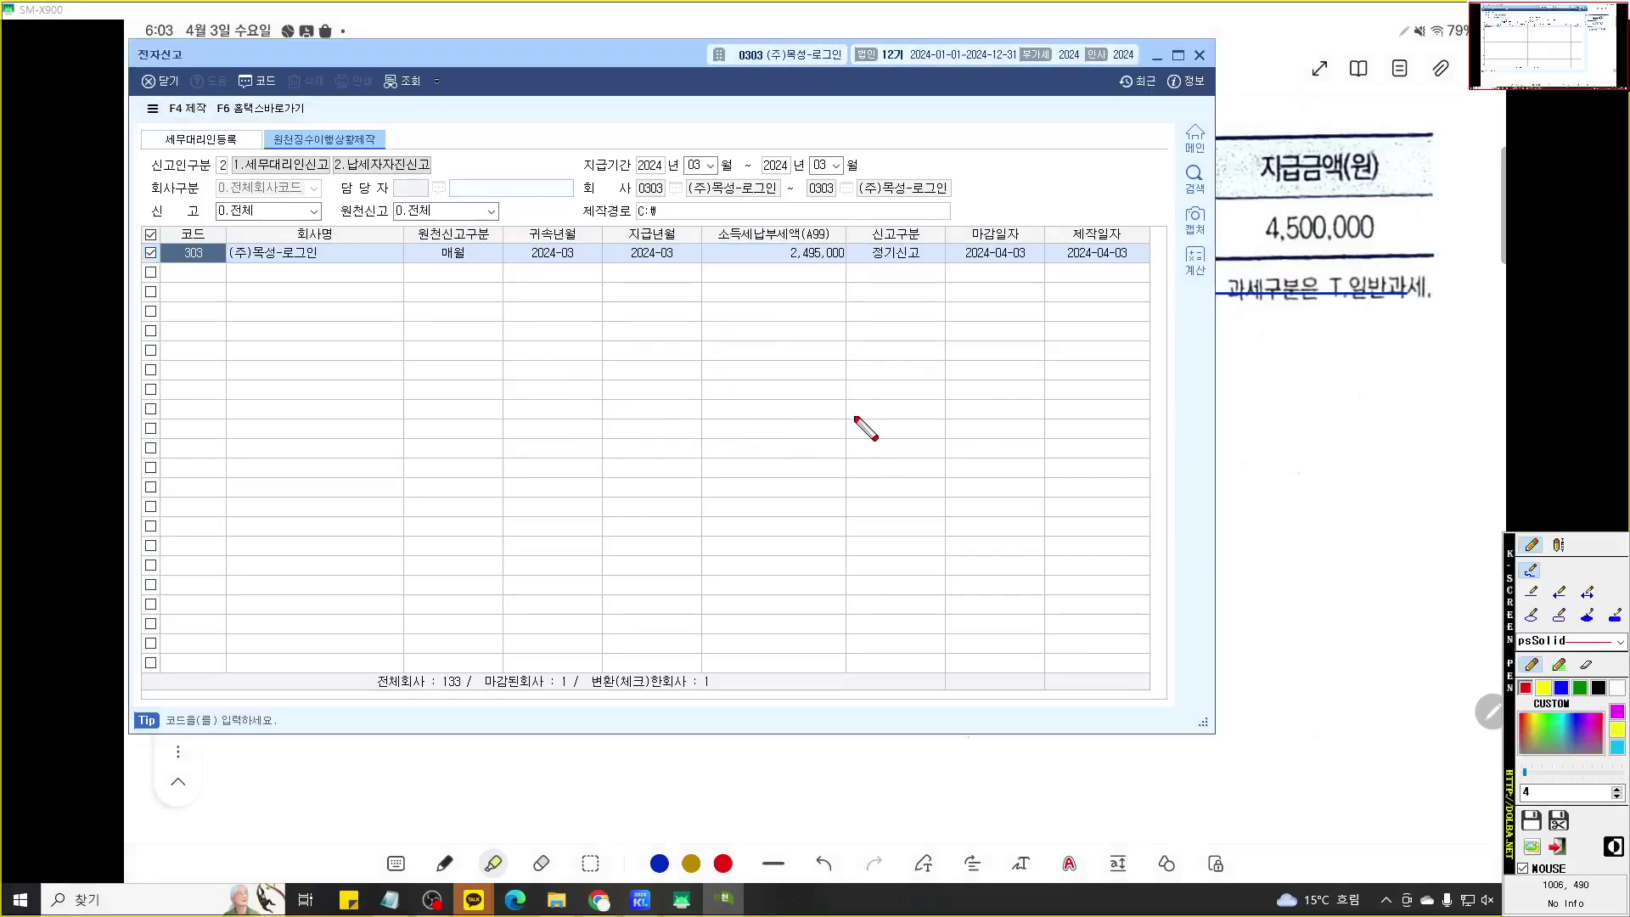
pyautogui.scroll(3, 702, 408)
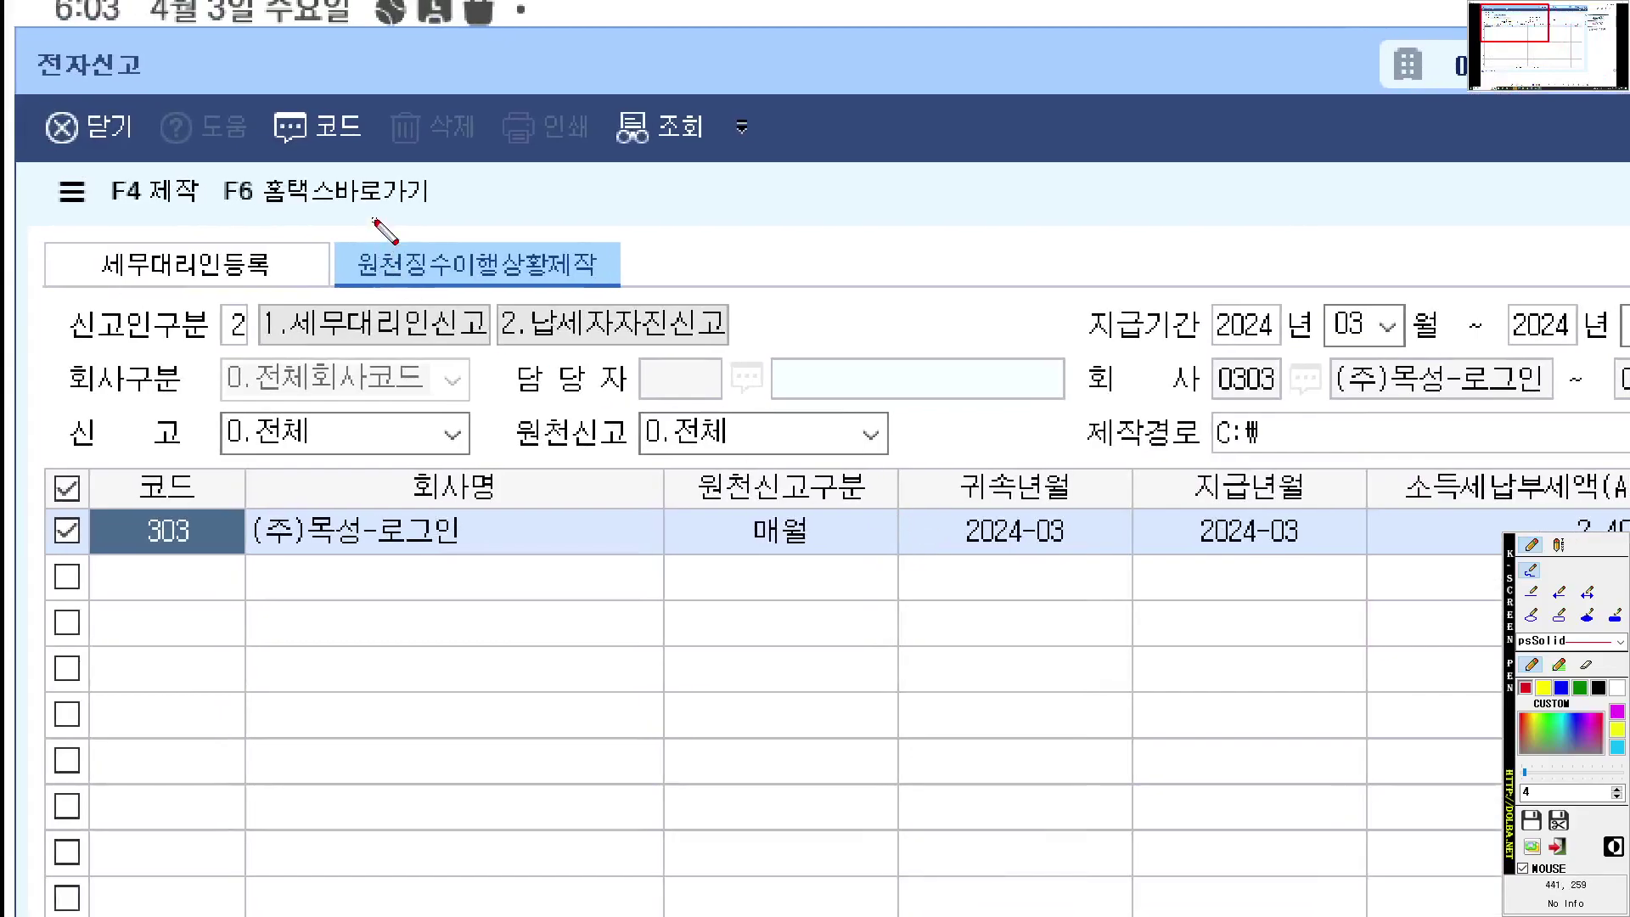
pyautogui.moveTo(374, 220)
pyautogui.mouseDown()
pyautogui.moveTo(425, 246)
pyautogui.moveTo(200, 182)
pyautogui.moveTo(535, 169)
pyautogui.moveTo(458, 237)
pyautogui.mouseUp()
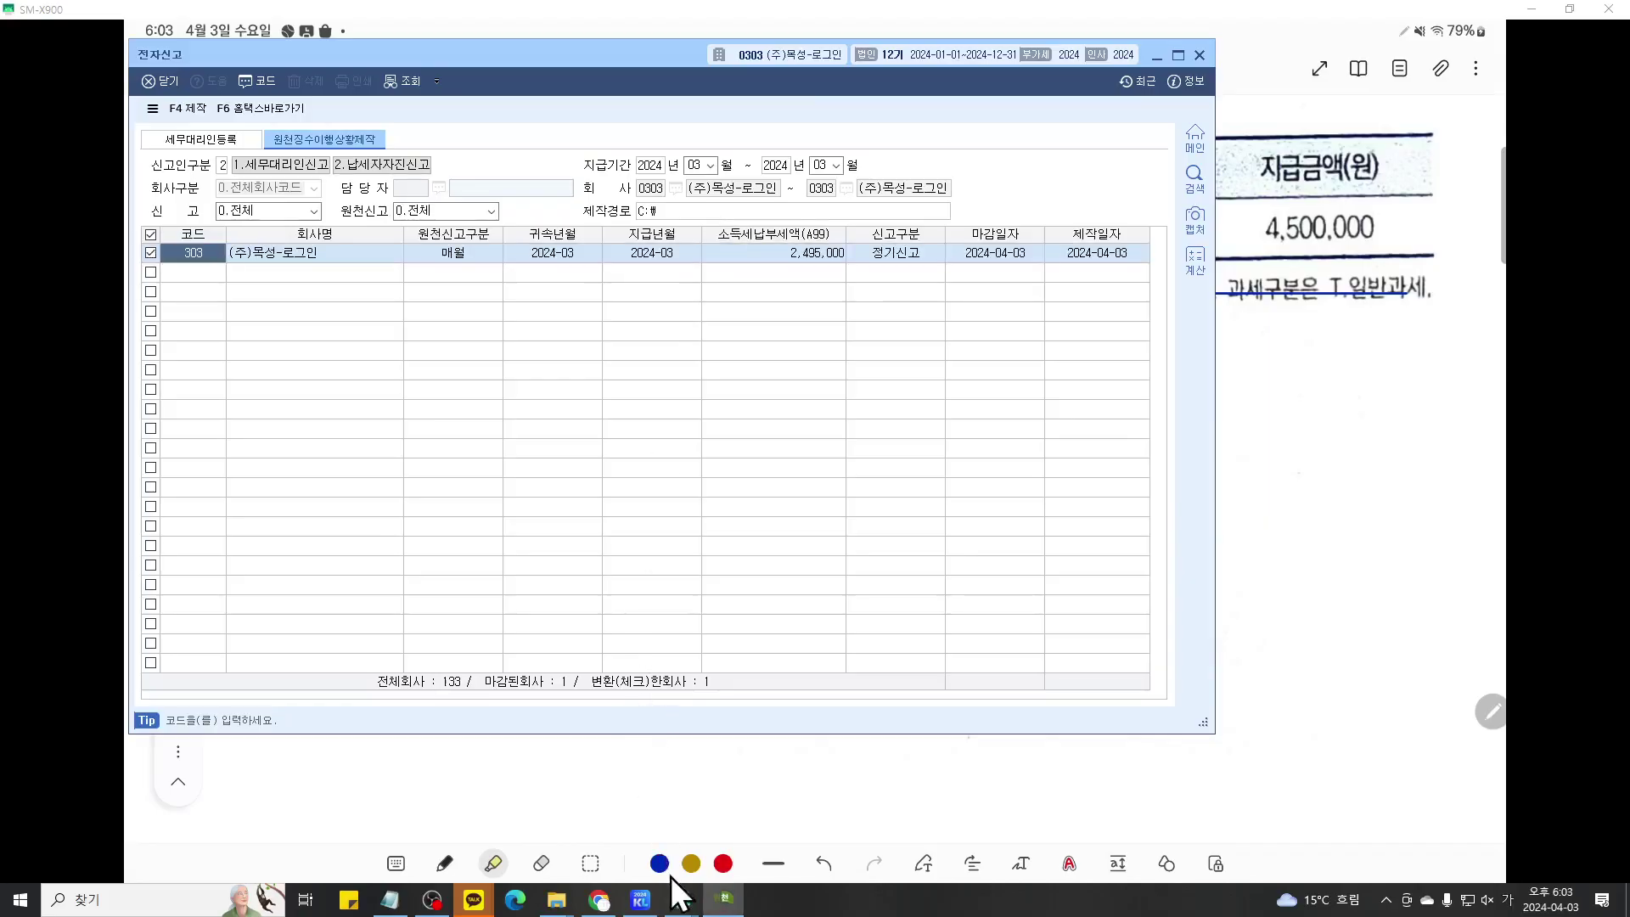
# - Mark 국세청 홈택스 전자신고변환(교육용) in the KcLep main menu, open it, and close its submission procedure guide
pyautogui.click(640, 900)
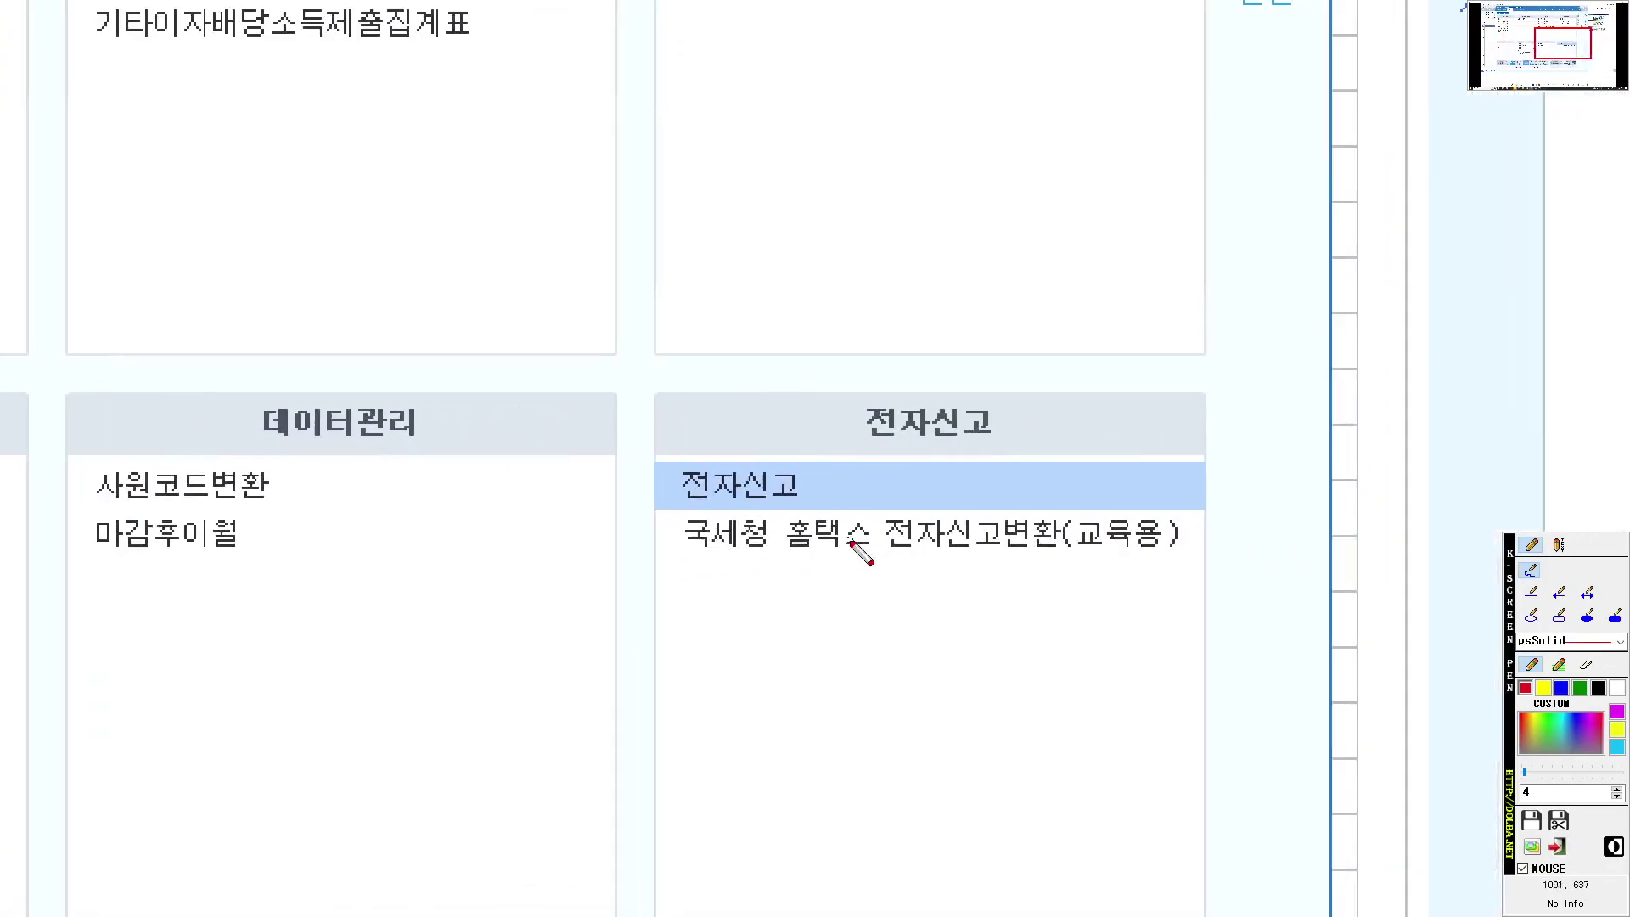
pyautogui.moveTo(914, 466); pyautogui.dragTo(1104, 467)
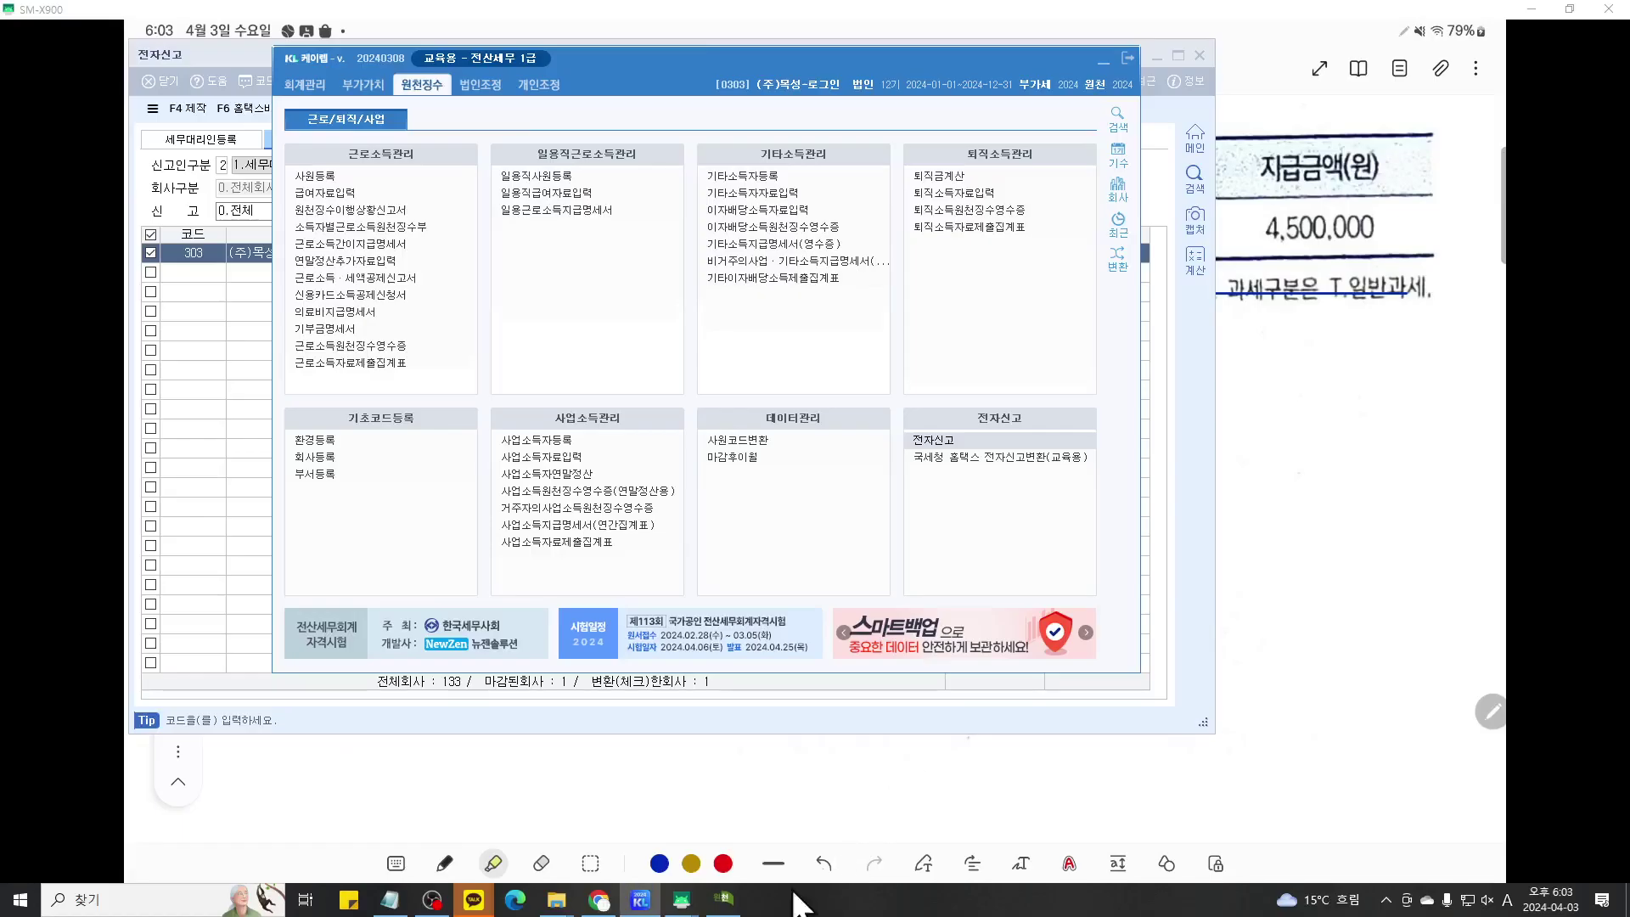
pyautogui.click(722, 900)
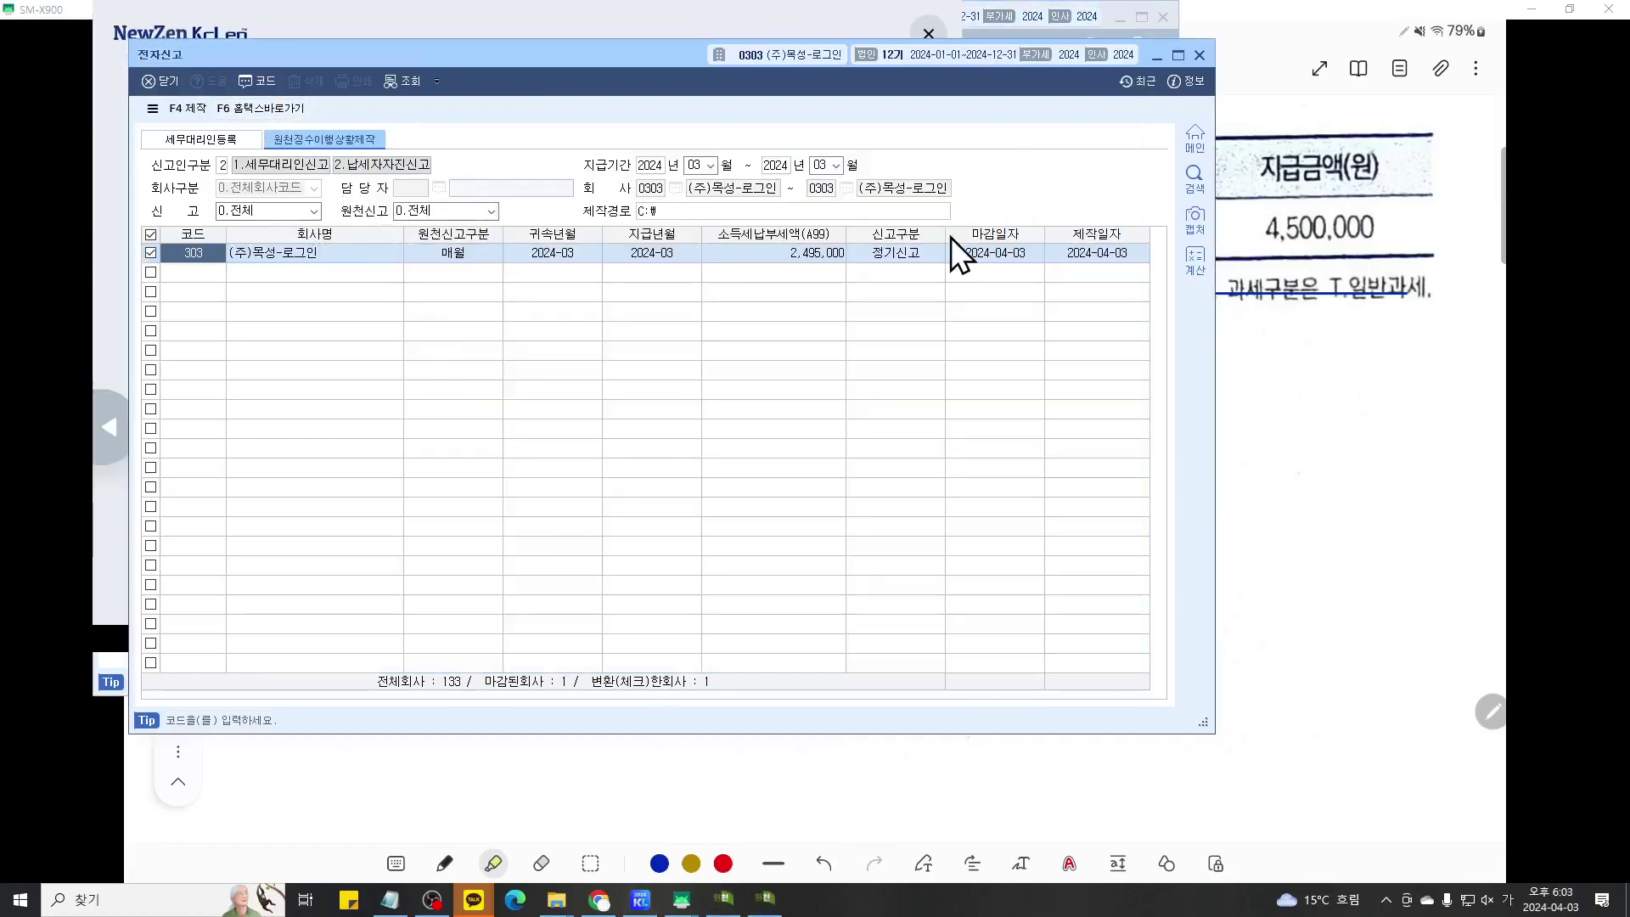
pyautogui.click(660, 12)
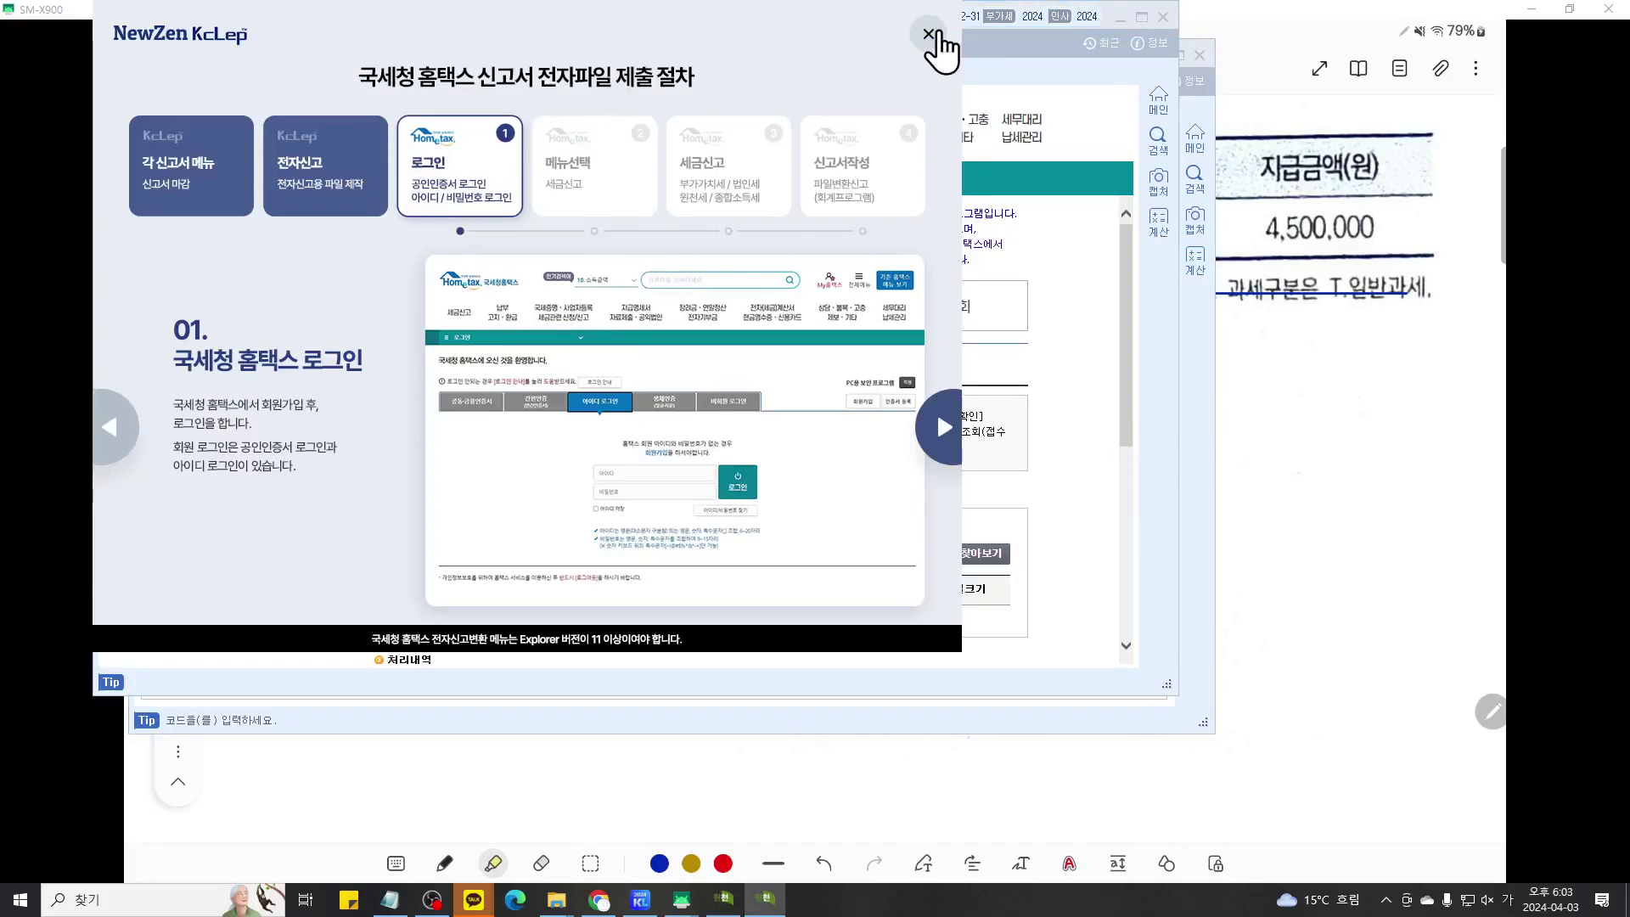
pyautogui.click(931, 34)
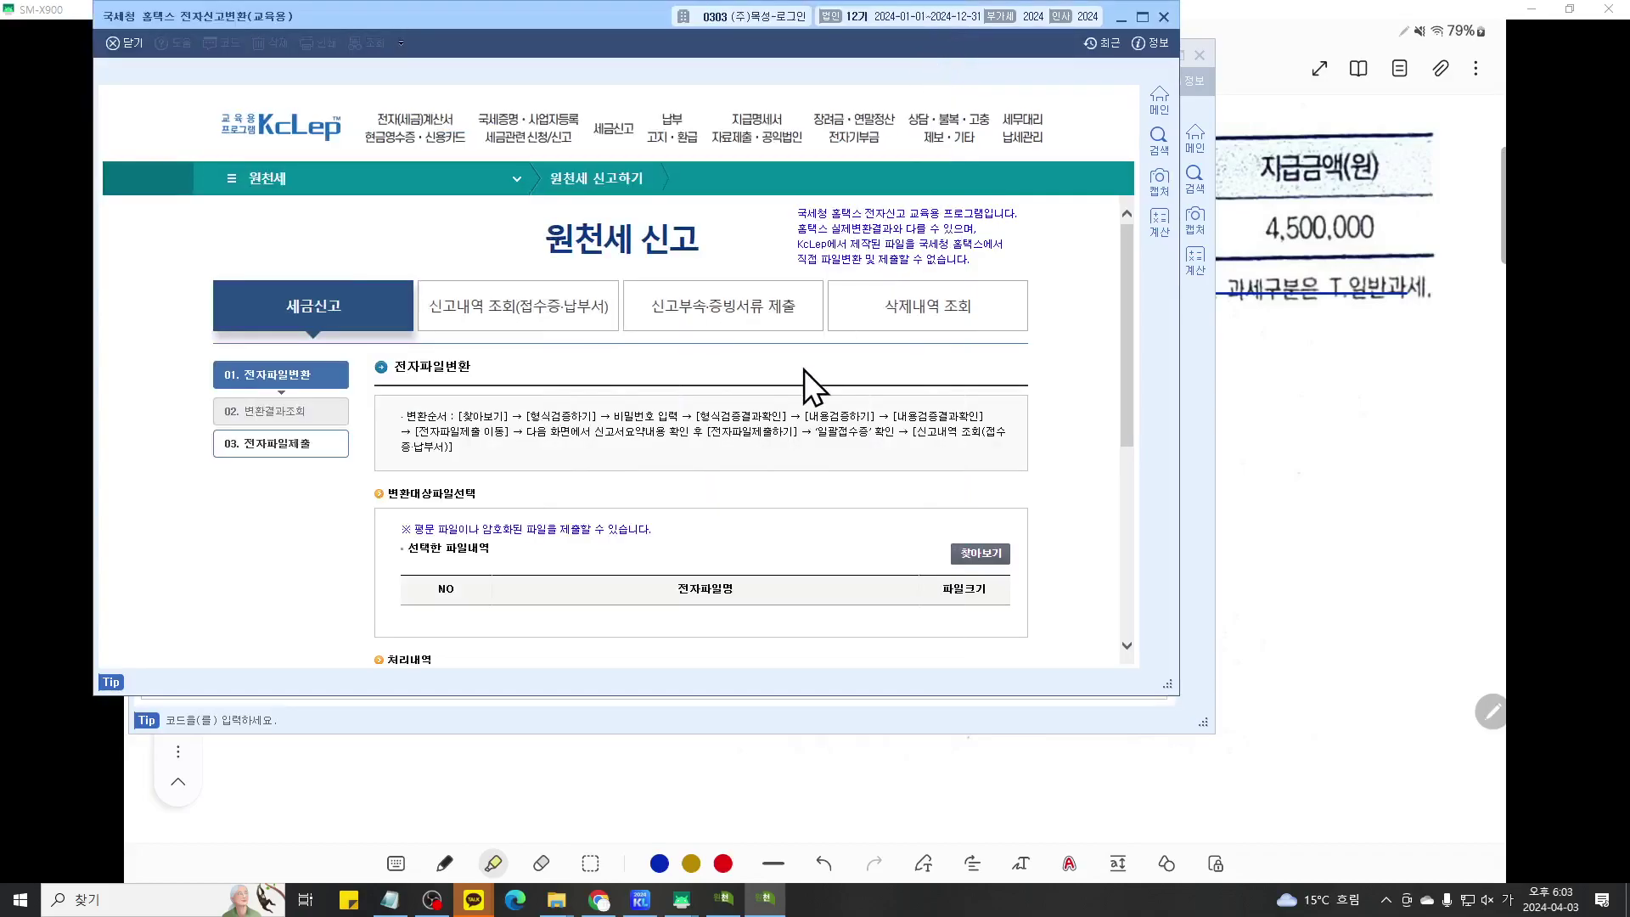
# - Circle the 찾아보기 option of the 변환대상파일선택 section in red with the screen pen
pyautogui.scroll(-3, 828, 374)
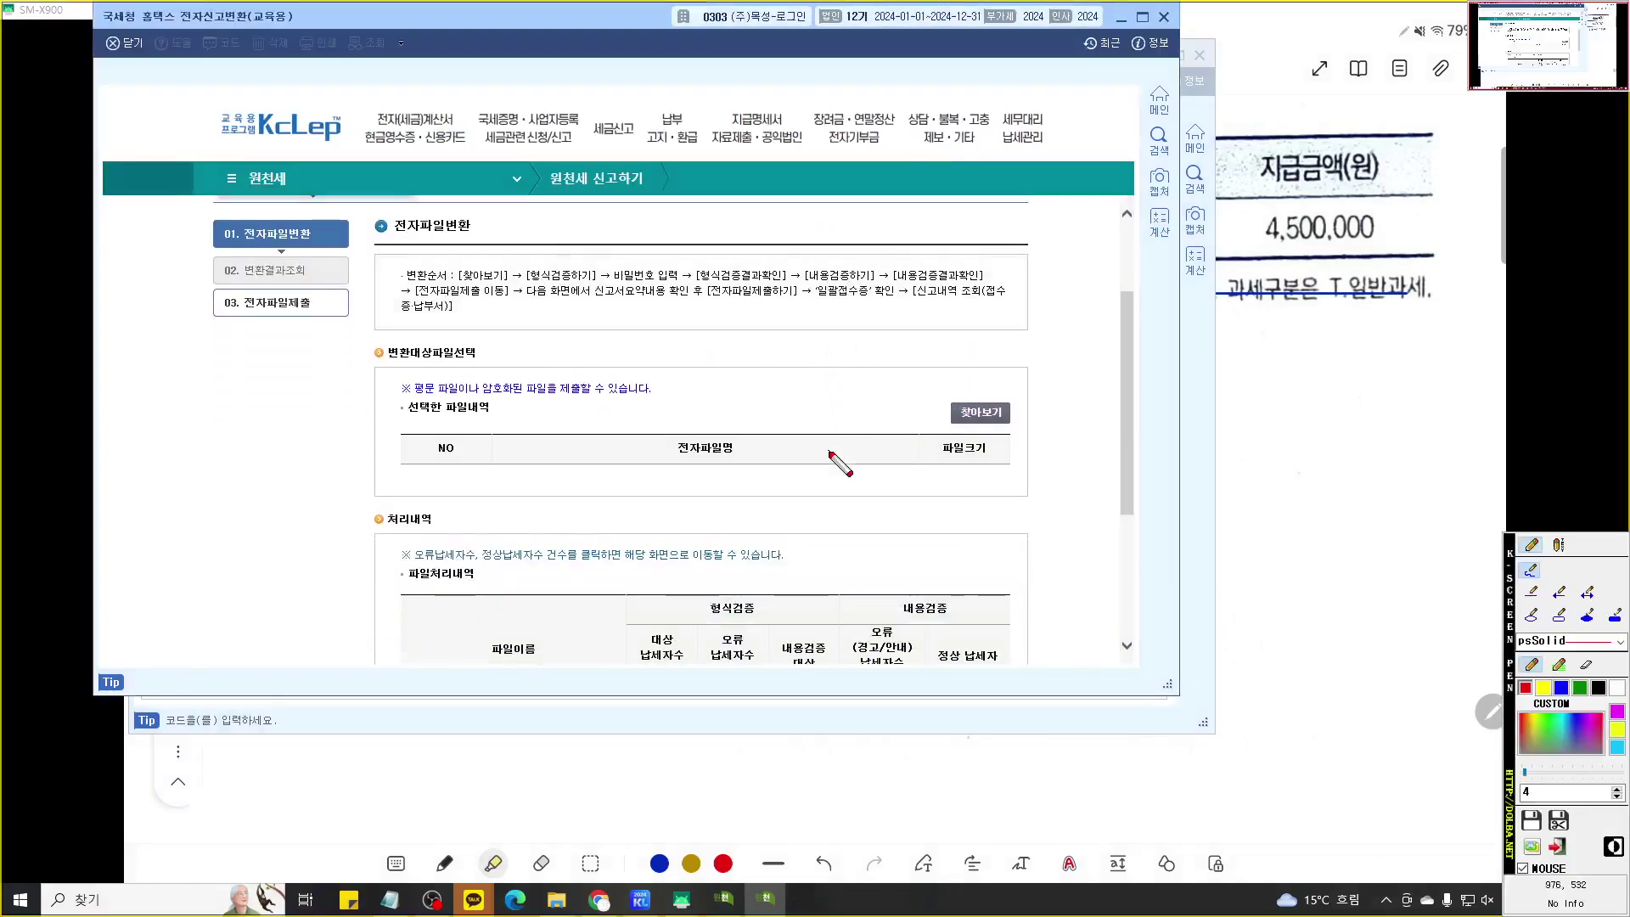
pyautogui.scroll(2, 837, 462)
pyautogui.scroll(3, 831, 453)
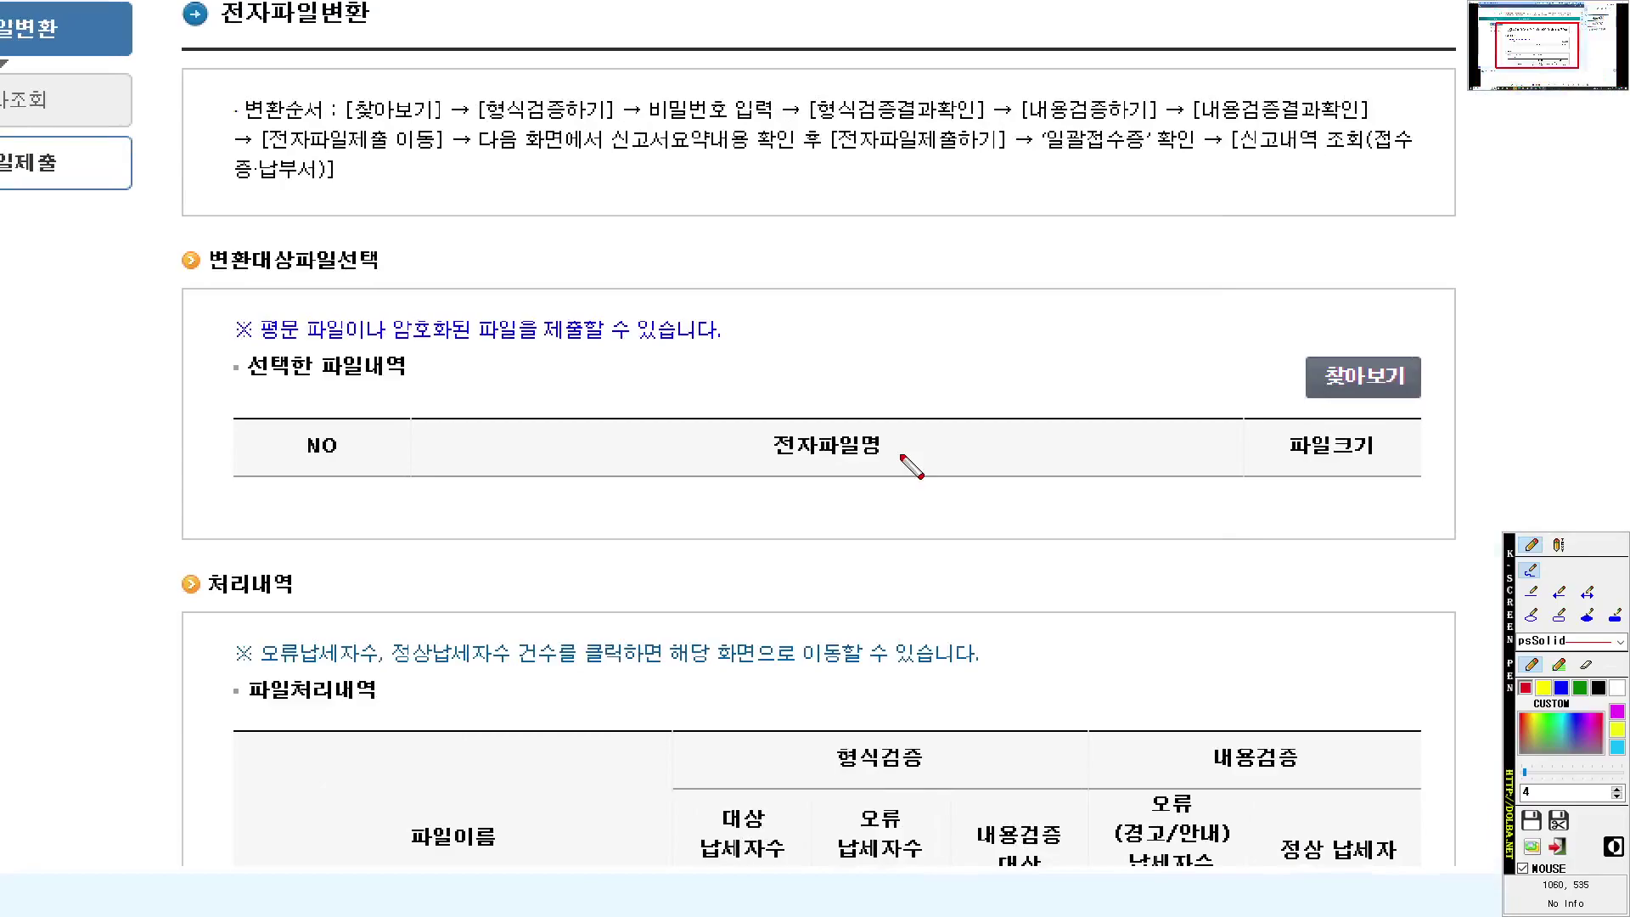
pyautogui.moveTo(1455, 418)
pyautogui.mouseDown()
pyautogui.moveTo(1384, 289)
pyautogui.moveTo(1488, 461)
pyautogui.mouseUp()
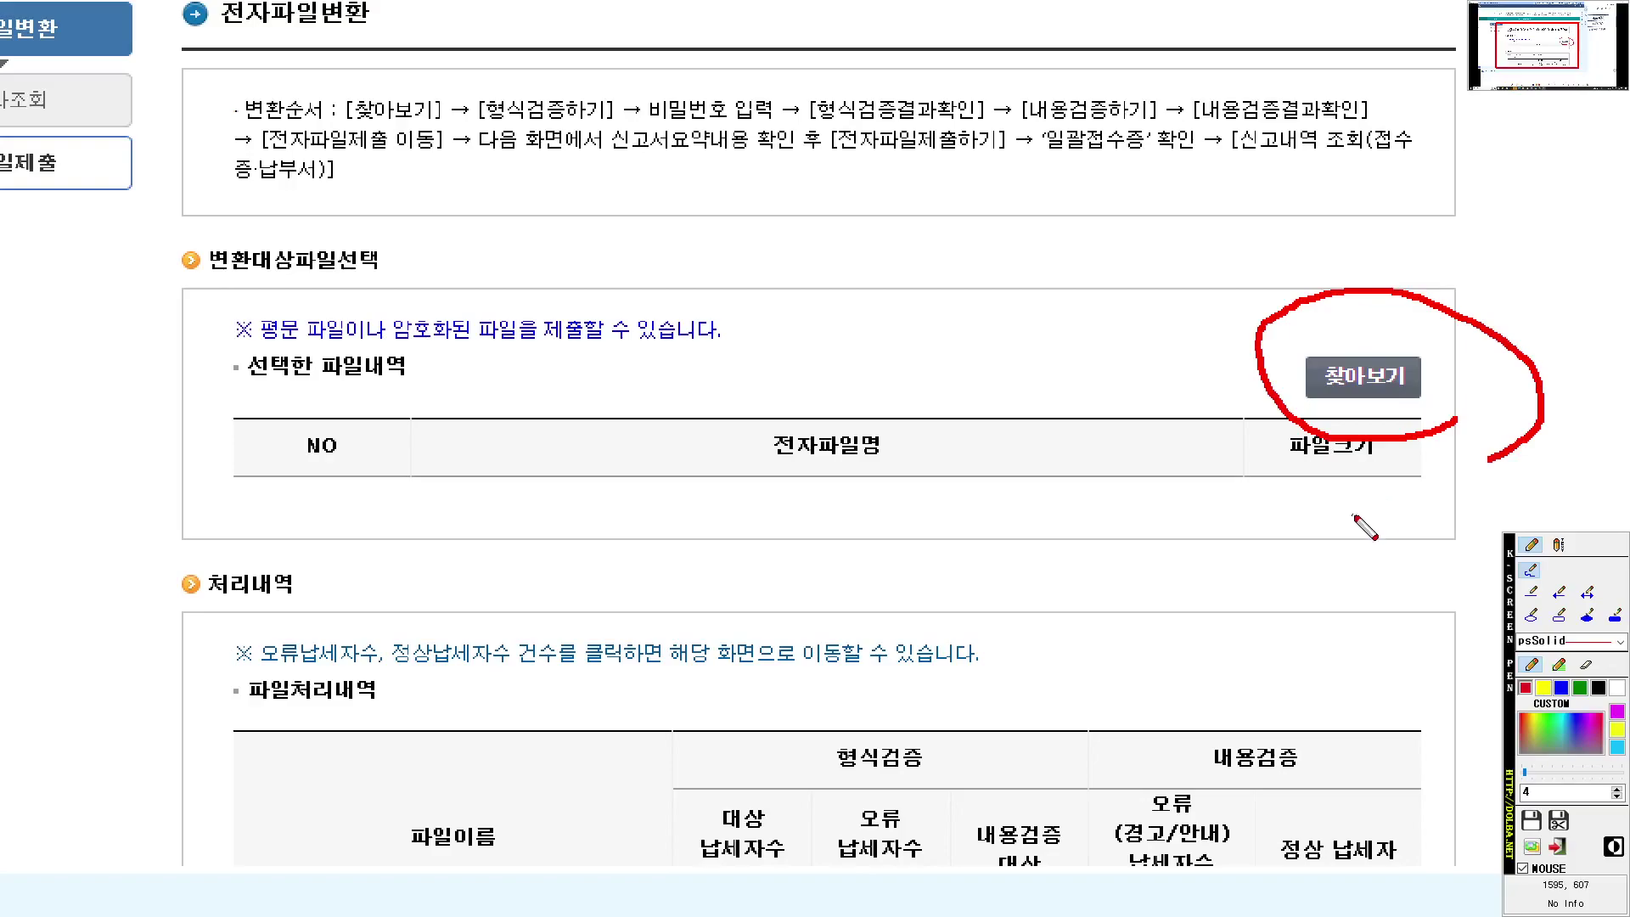
pyautogui.press('Escape')
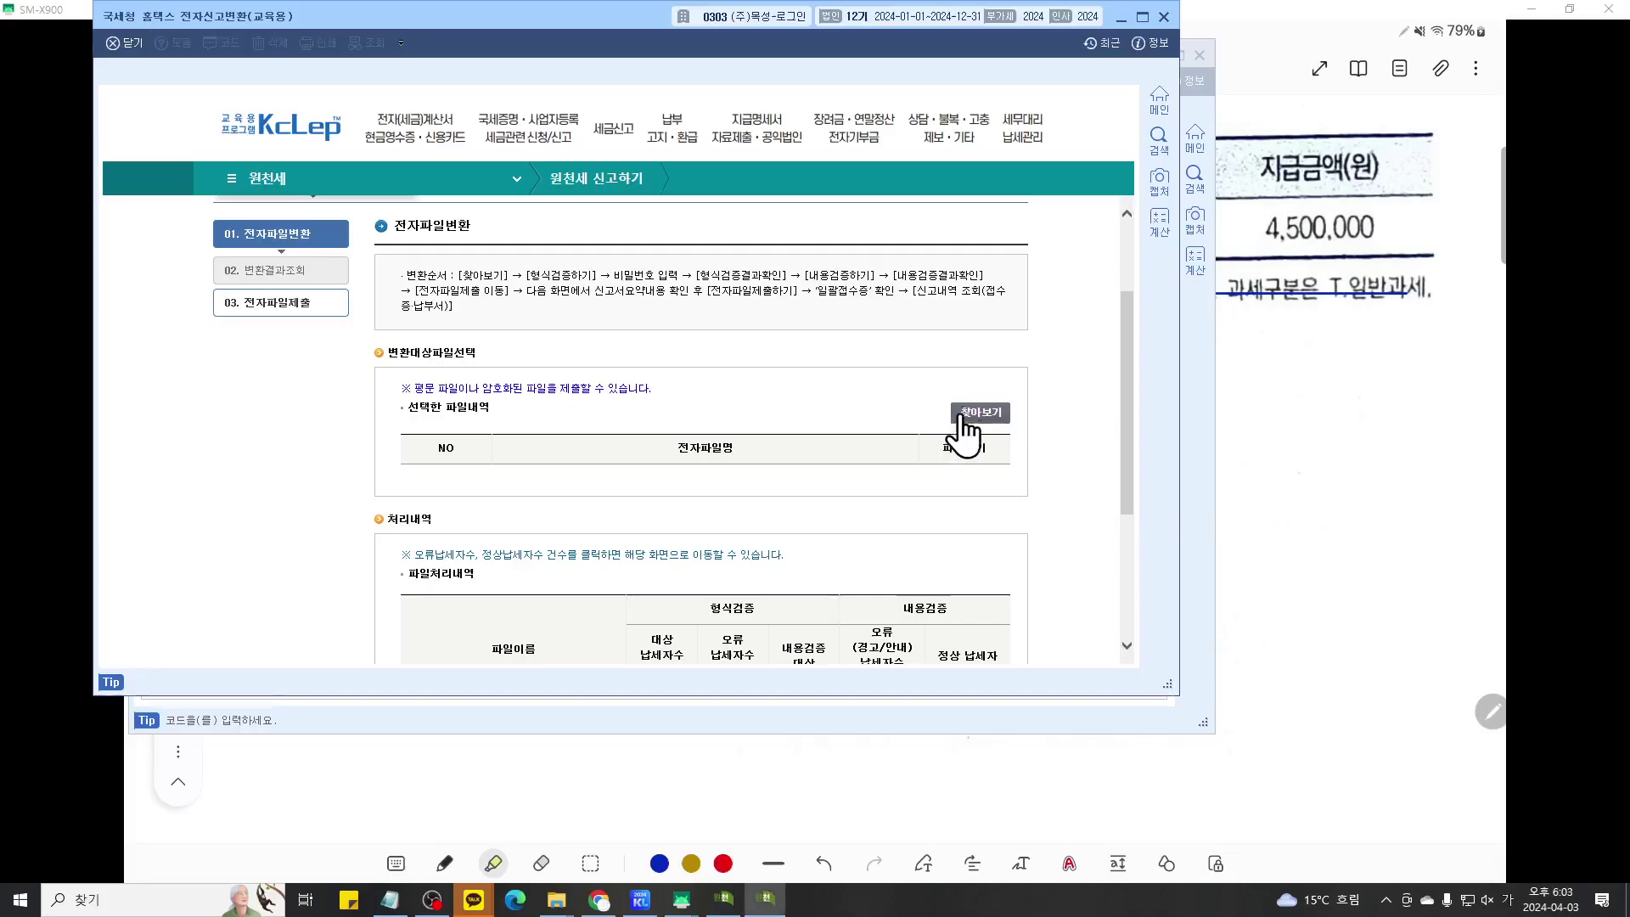
pyautogui.click(988, 414)
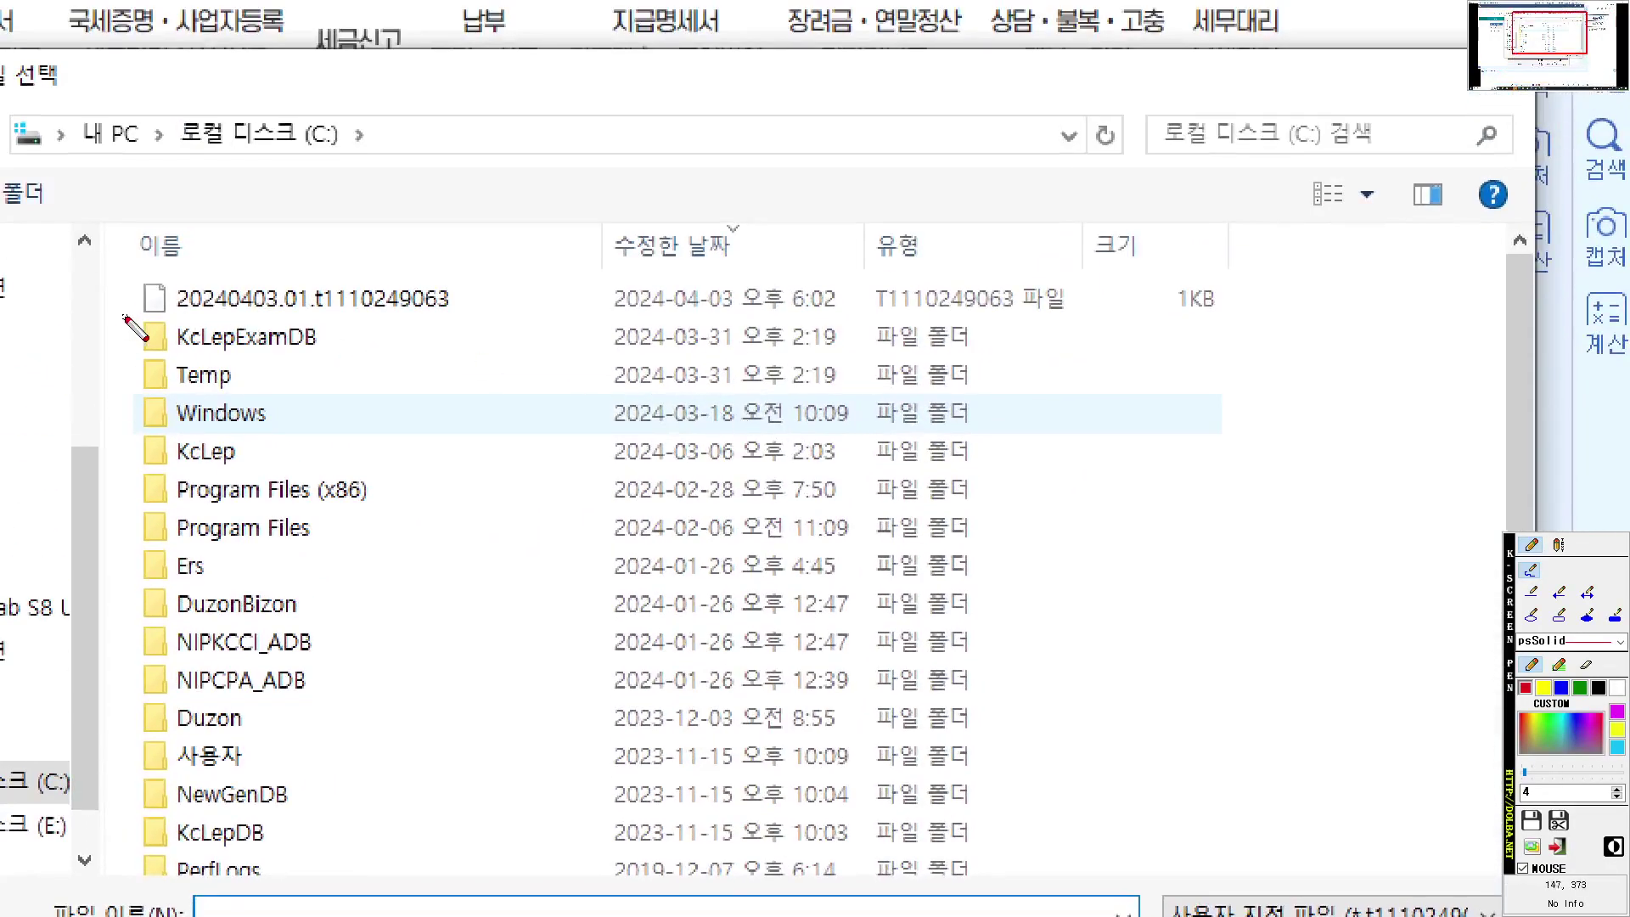
pyautogui.moveTo(135, 327); pyautogui.dragTo(1042, 331)
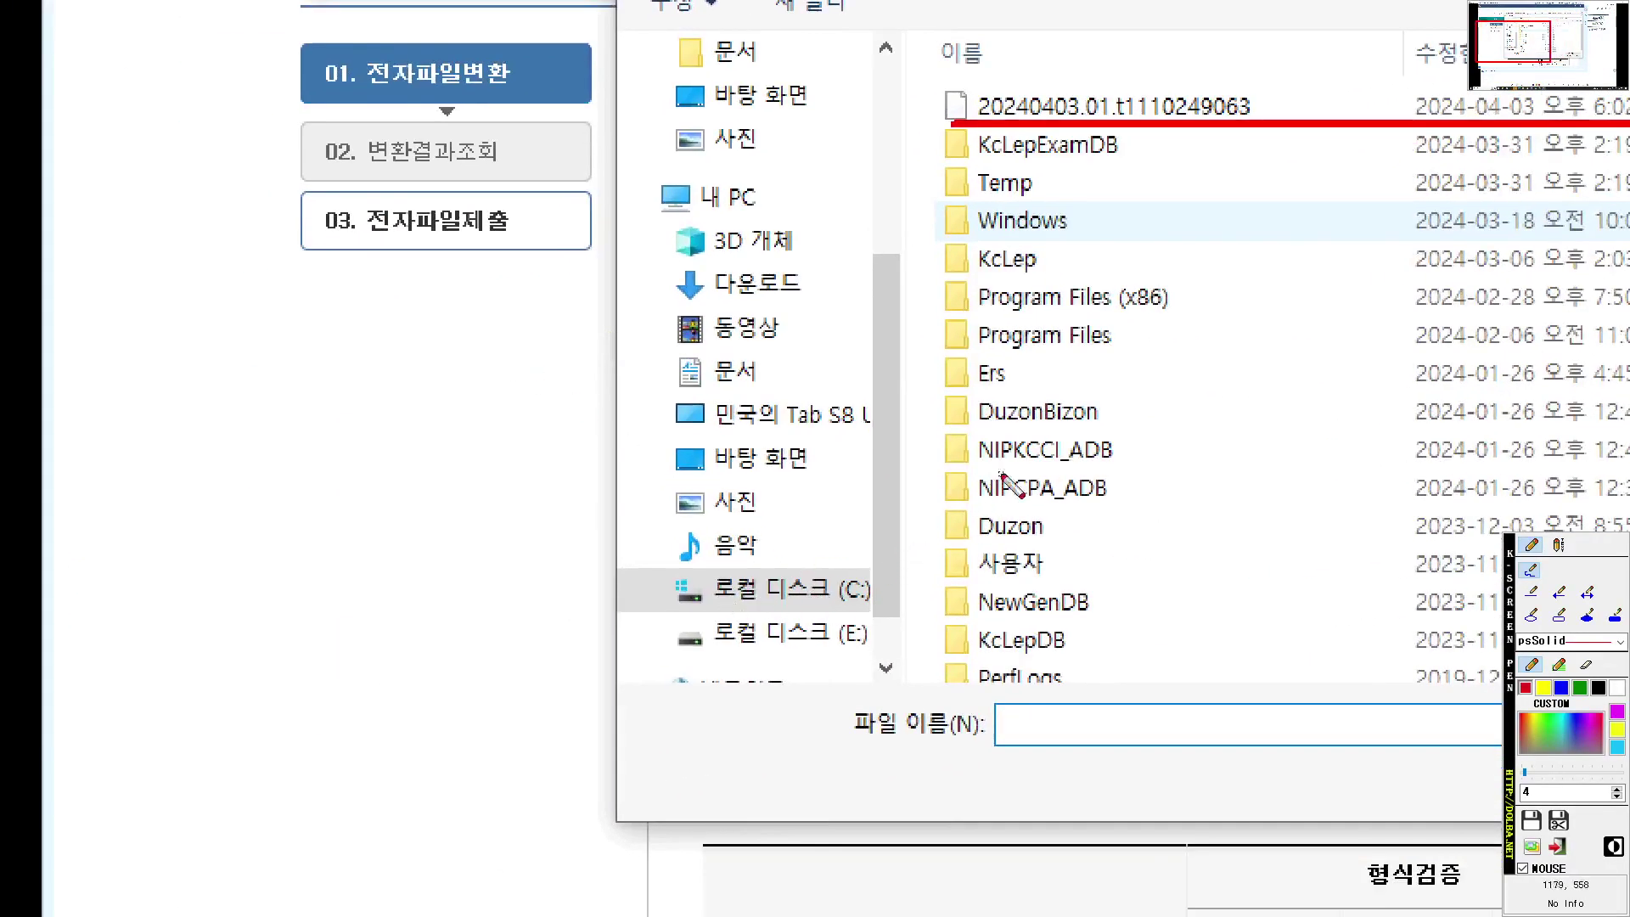
pyautogui.scroll(-1, 1036, 453)
pyautogui.scroll(2, 820, 455)
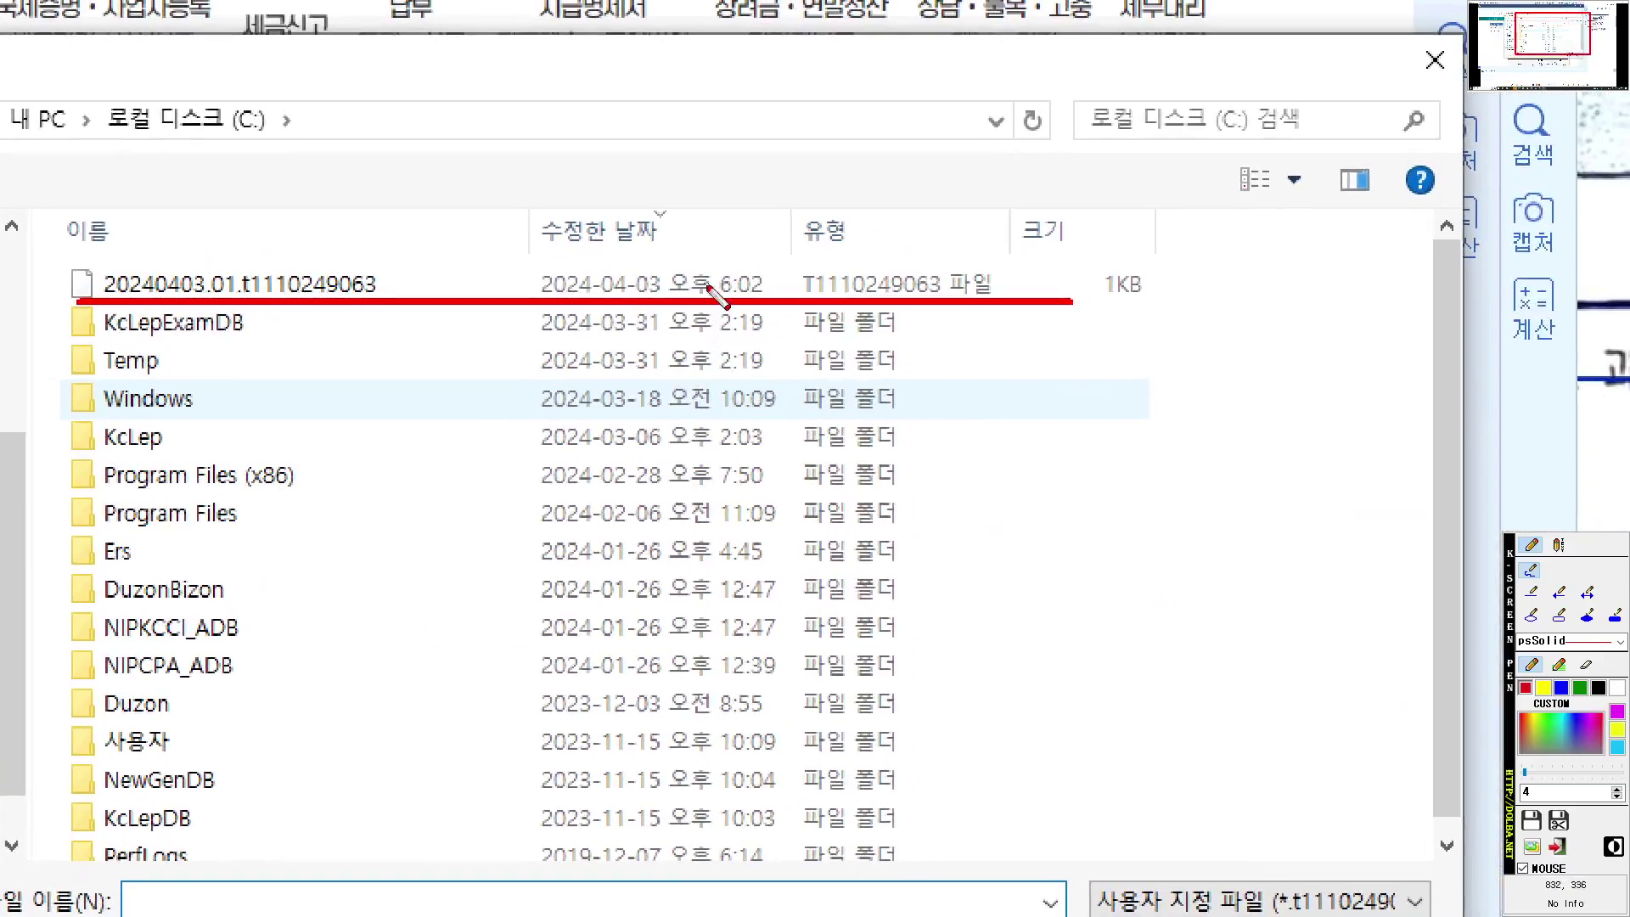
pyautogui.moveTo(738, 253)
pyautogui.mouseDown()
pyautogui.moveTo(705, 214)
pyautogui.moveTo(716, 257)
pyautogui.mouseUp()
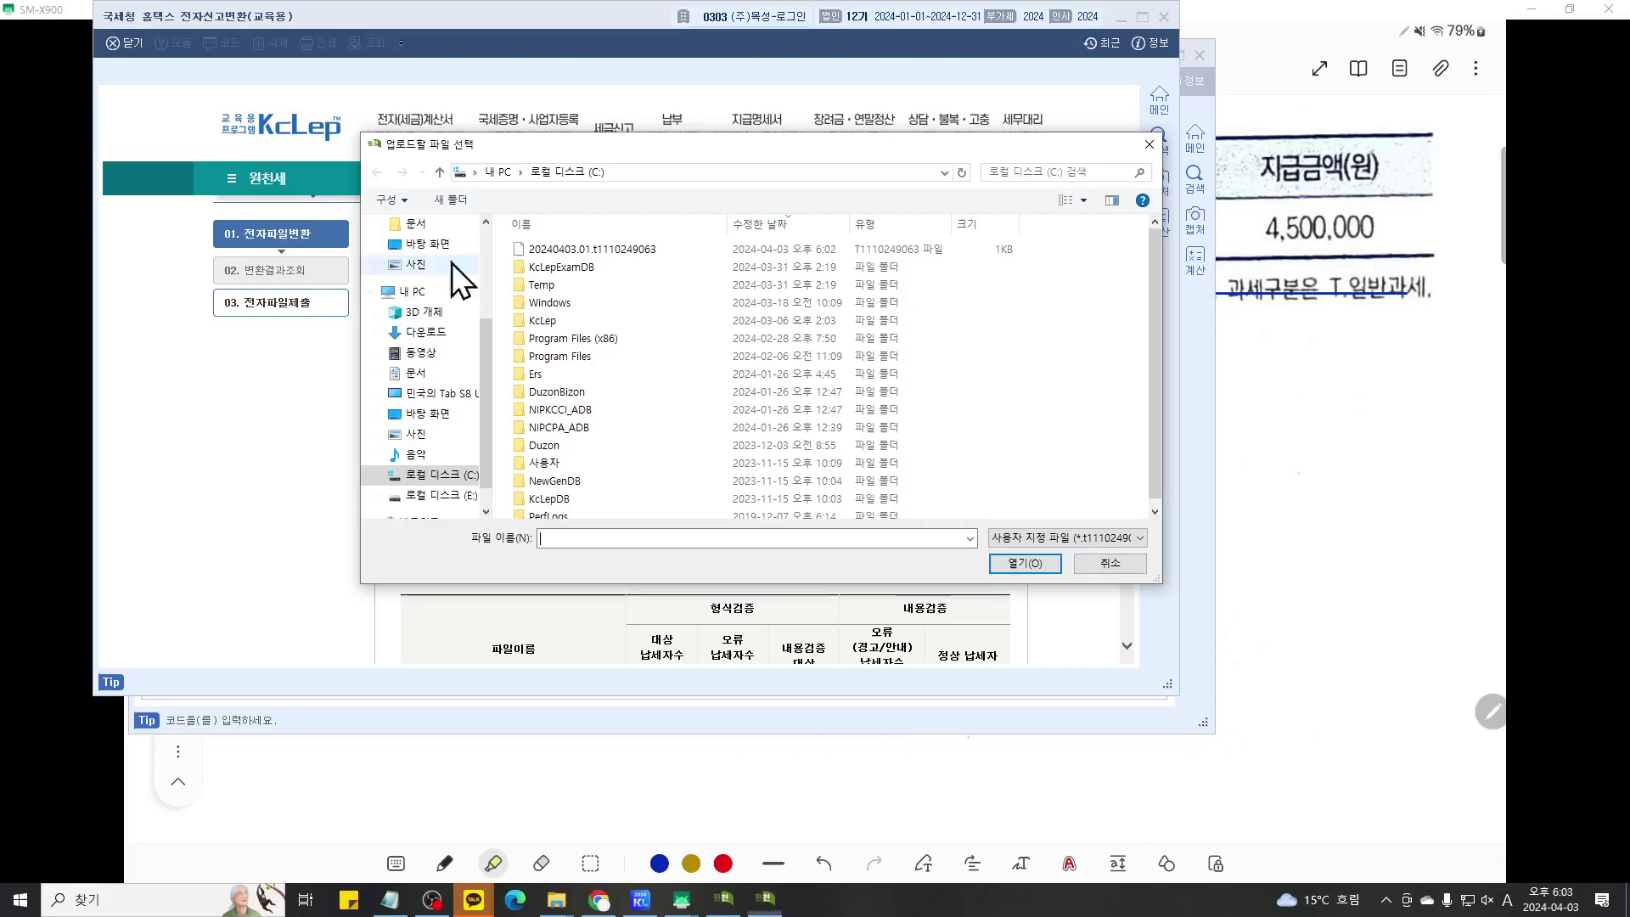
pyautogui.click(587, 253)
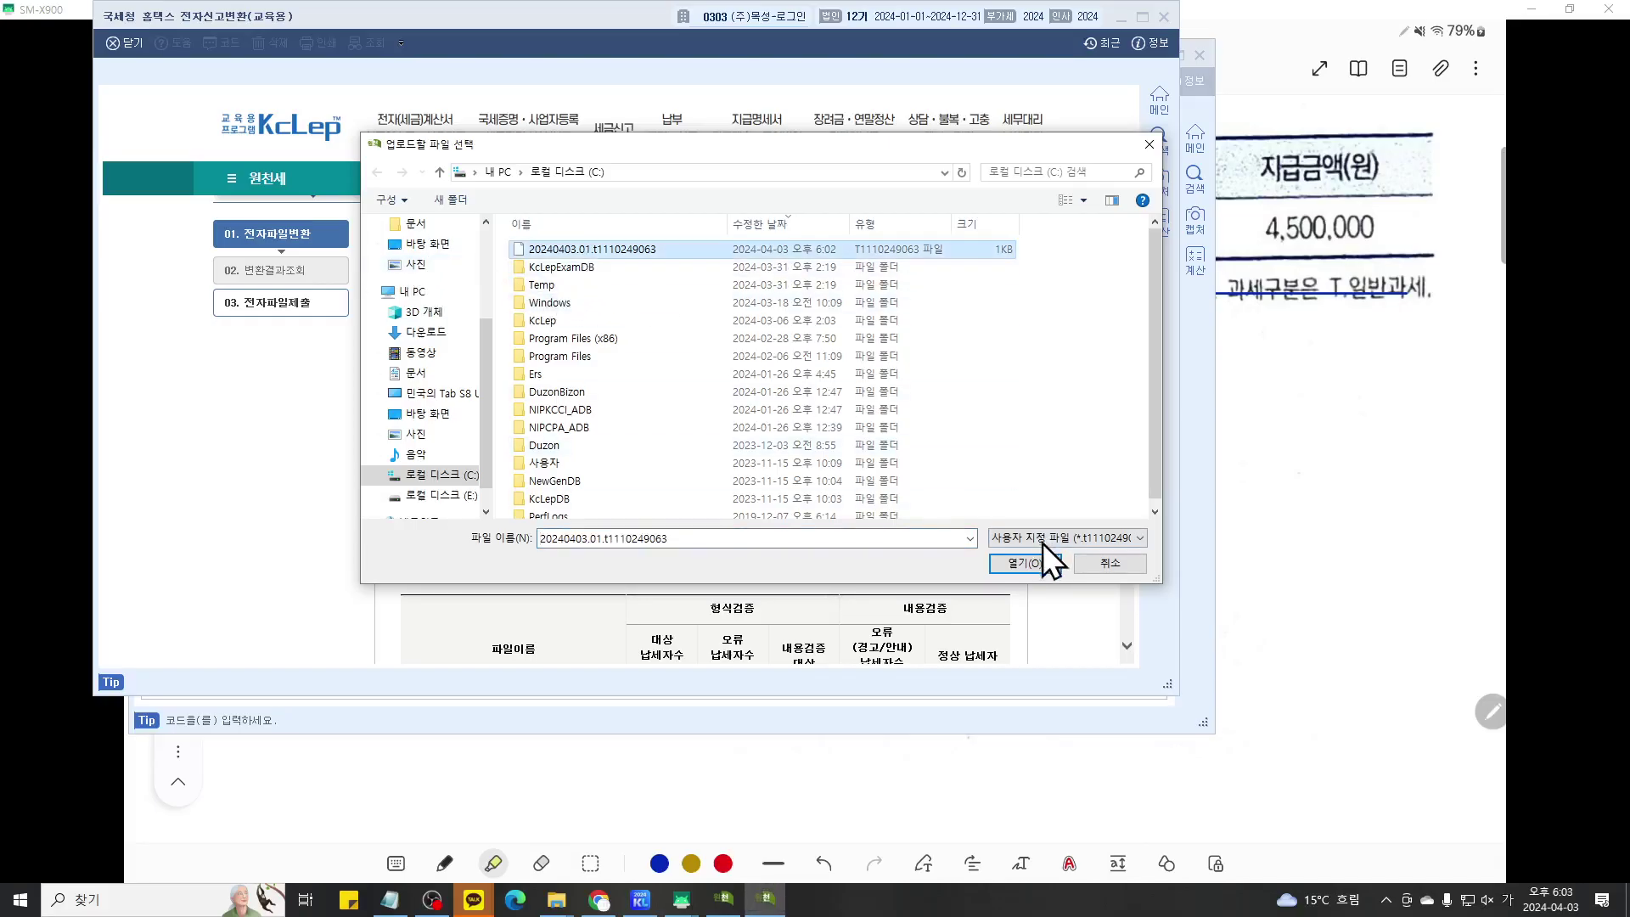
pyautogui.click(1027, 561)
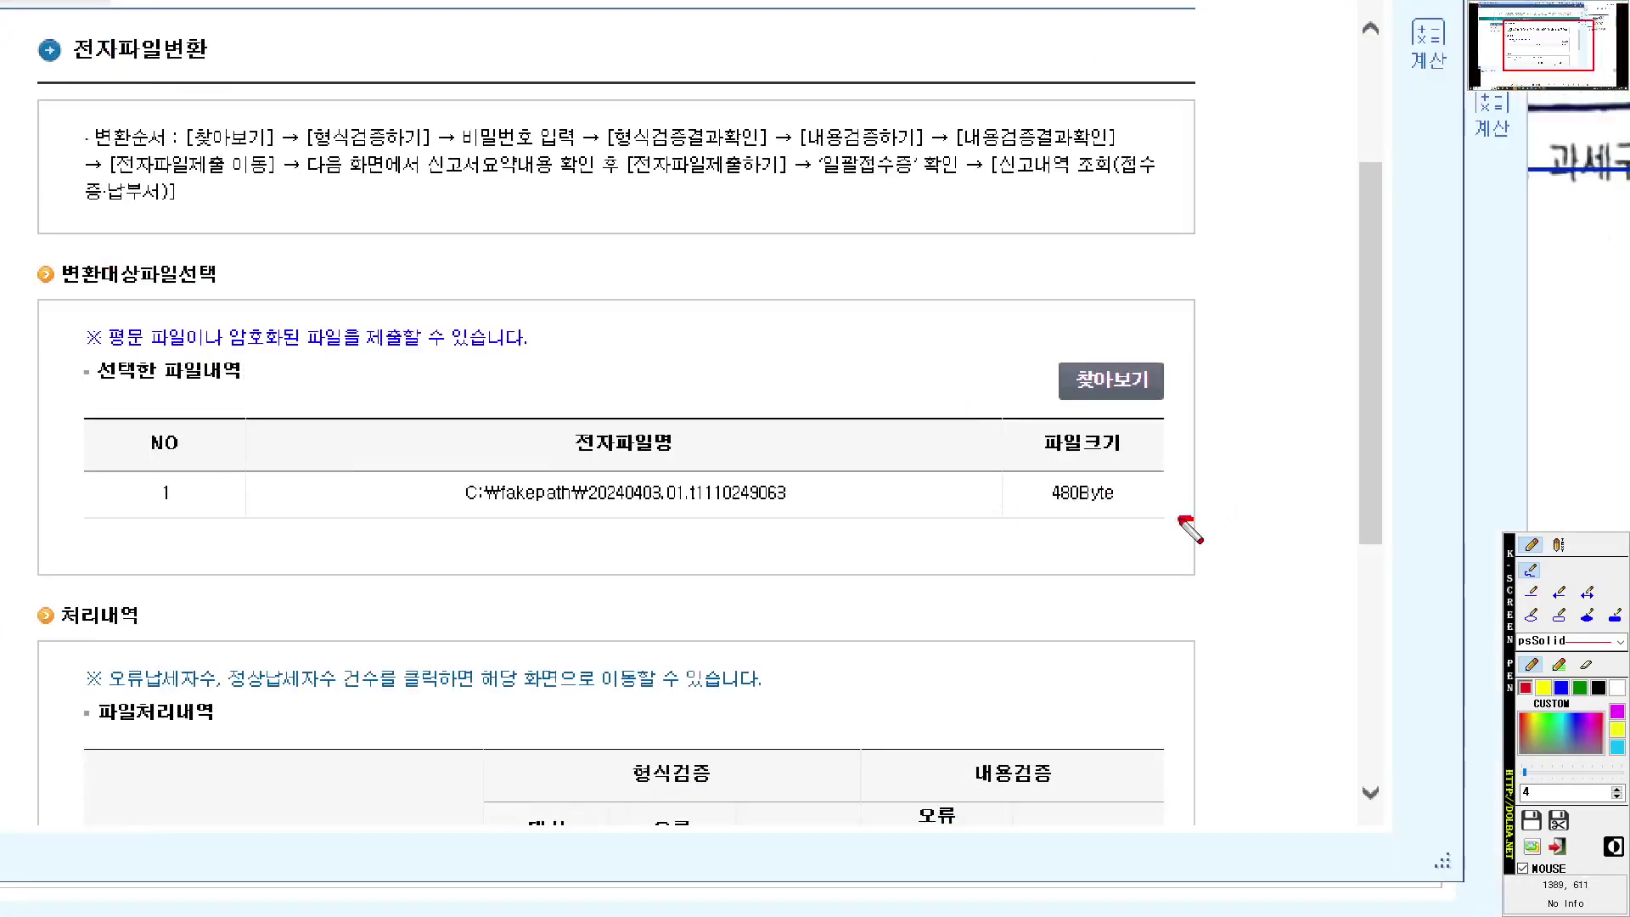
# - Outline the 선택한 파일내역 list in red with the screen pen, then clear the marks
pyautogui.moveTo(1027, 490); pyautogui.dragTo(411, 483)
pyautogui.moveTo(101, 502)
pyautogui.mouseDown()
pyautogui.moveTo(208, 348)
pyautogui.moveTo(1210, 349)
pyautogui.moveTo(1214, 465)
pyautogui.mouseUp()
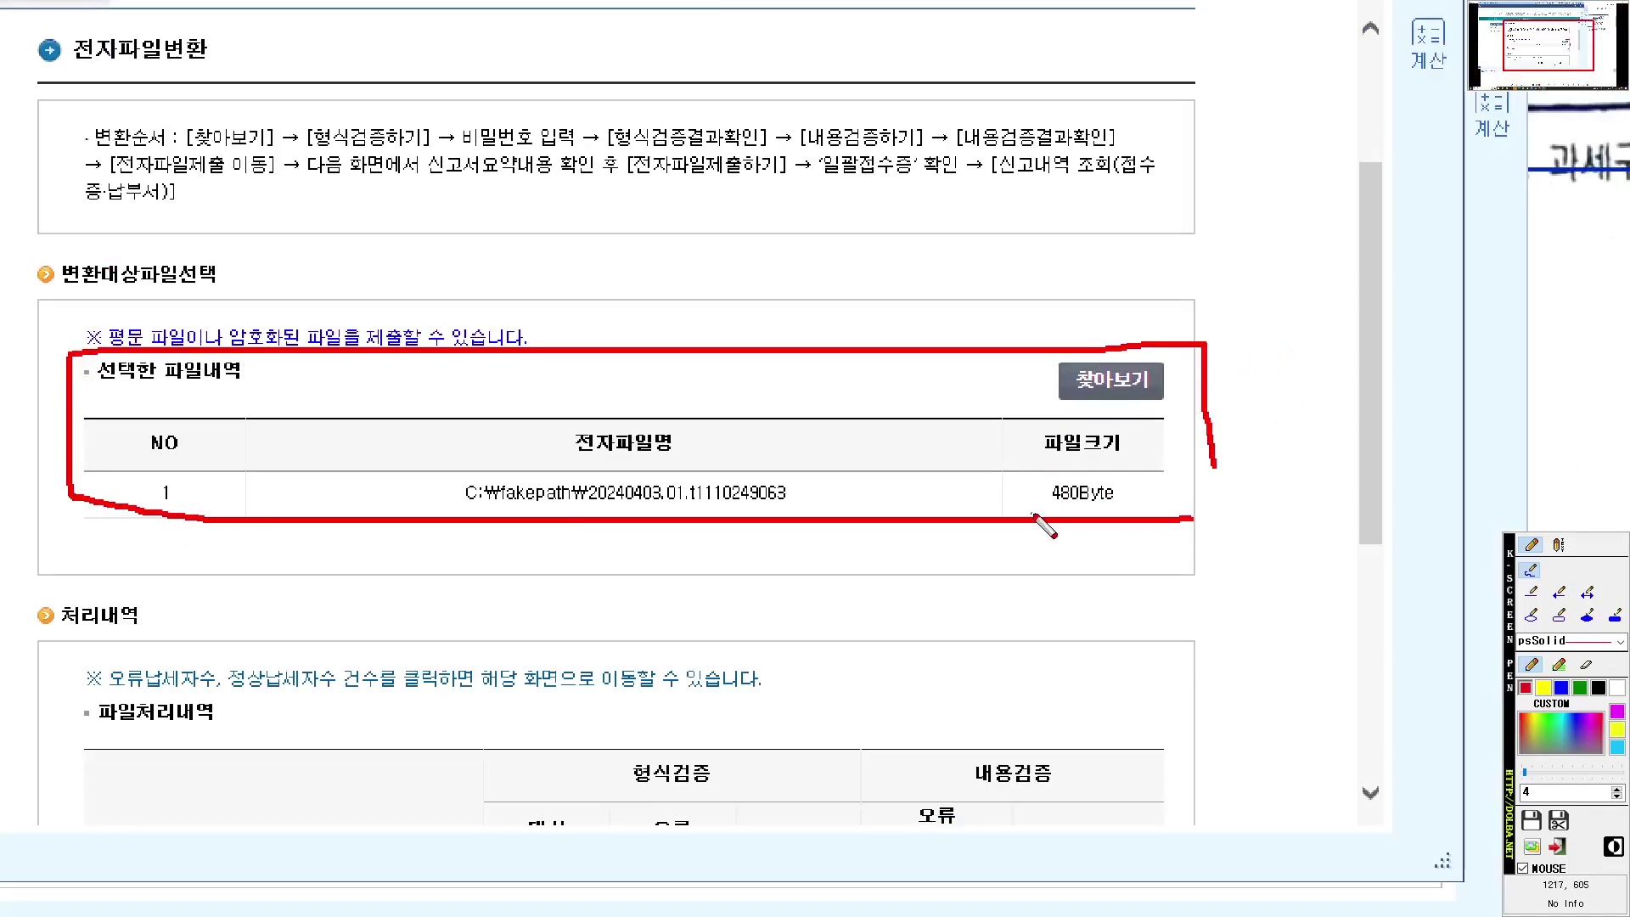
pyautogui.press('Escape')
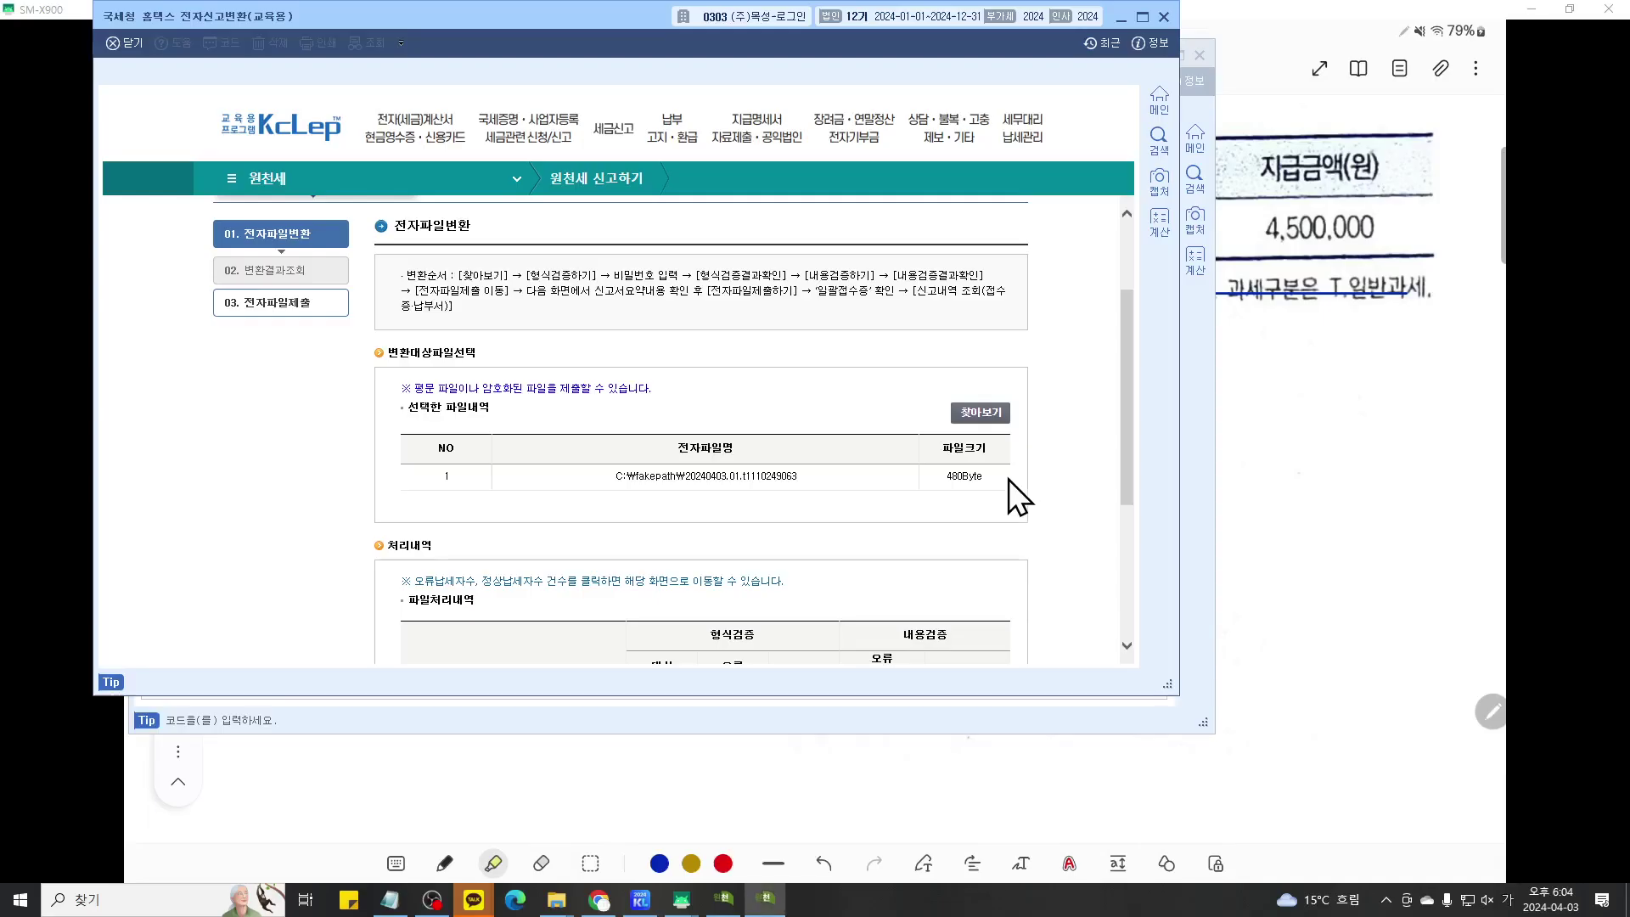
# - Underline the verification sequence from 형식검증하기 to 전자파일제출 in red with the screen pen
pyautogui.scroll(-5, 1009, 478)
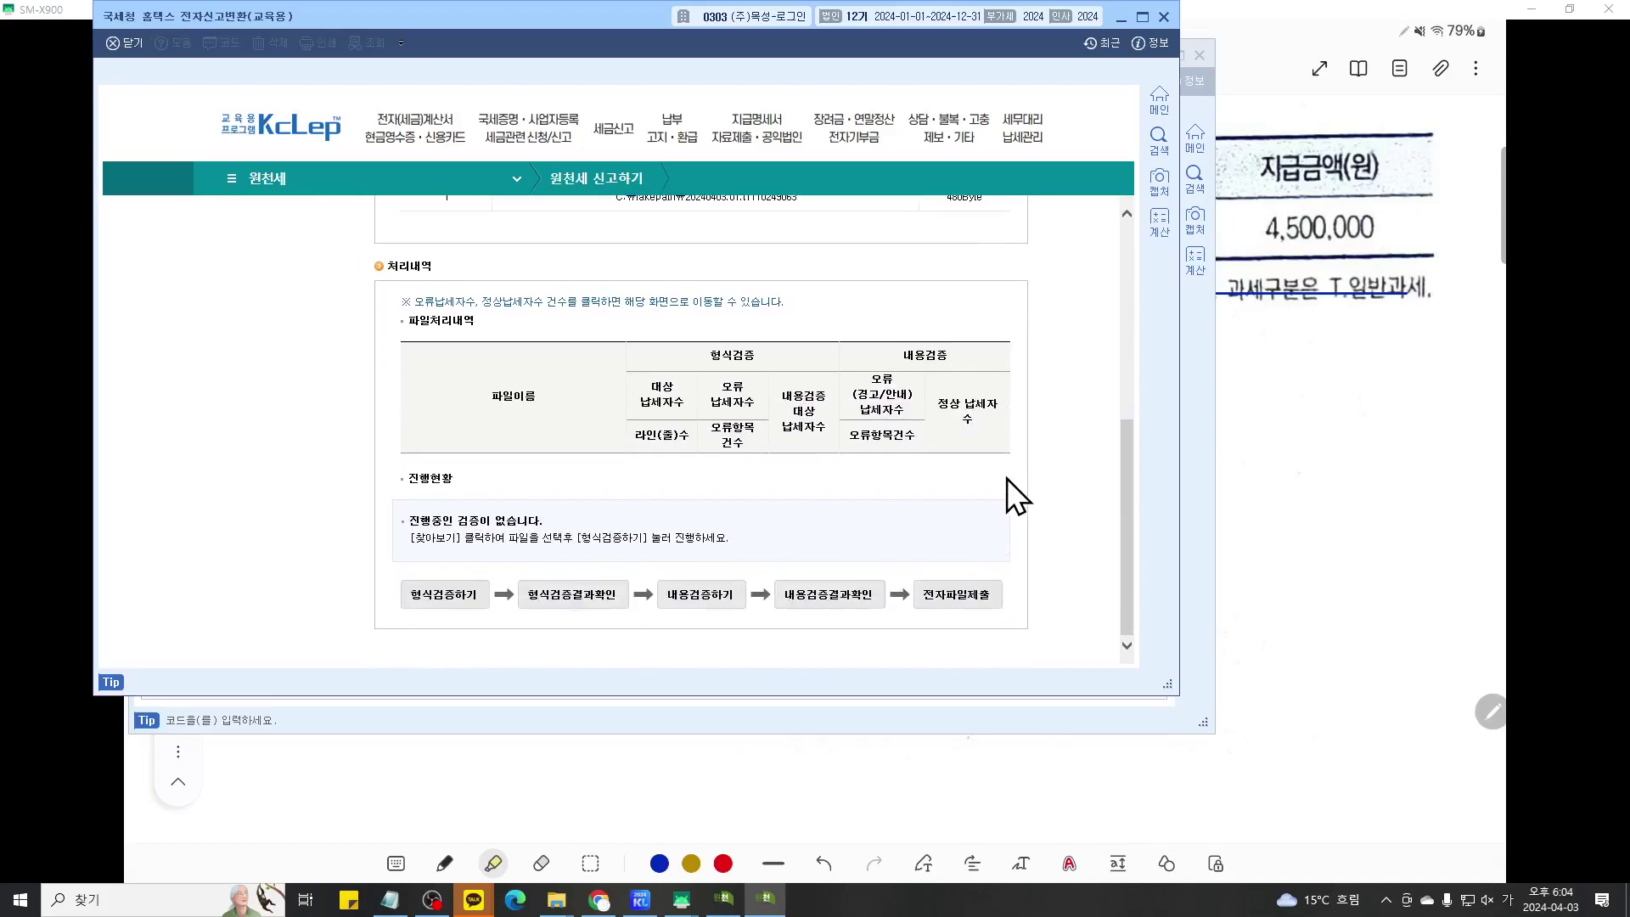
pyautogui.press('F8')
pyautogui.scroll(3, 1001, 484)
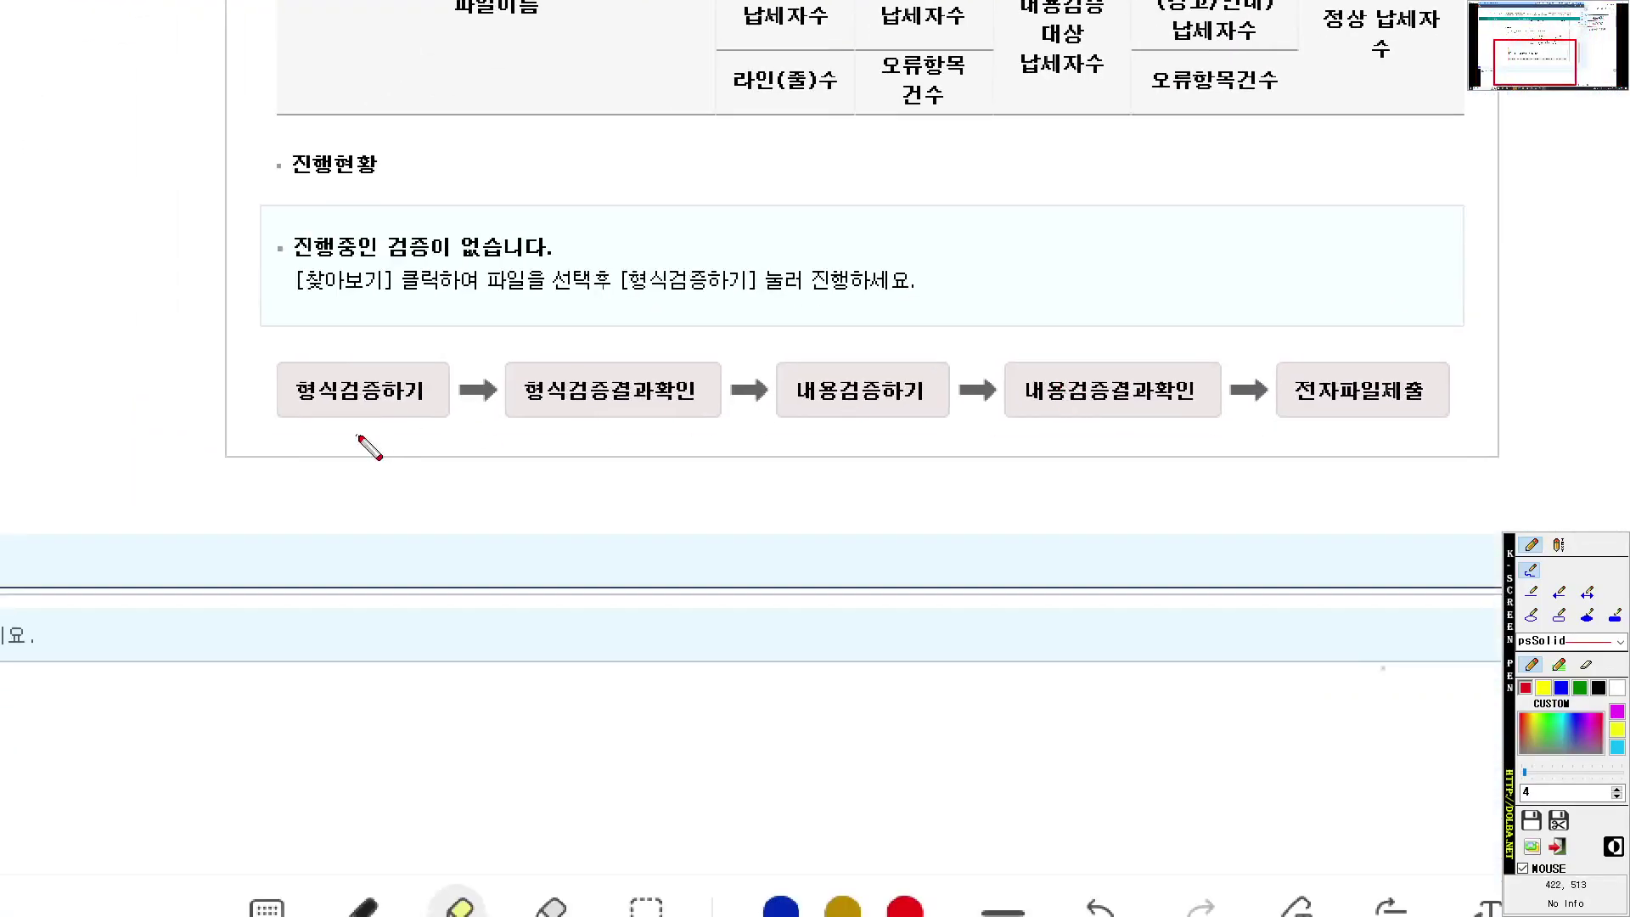
pyautogui.moveTo(212, 414); pyautogui.dragTo(1551, 413)
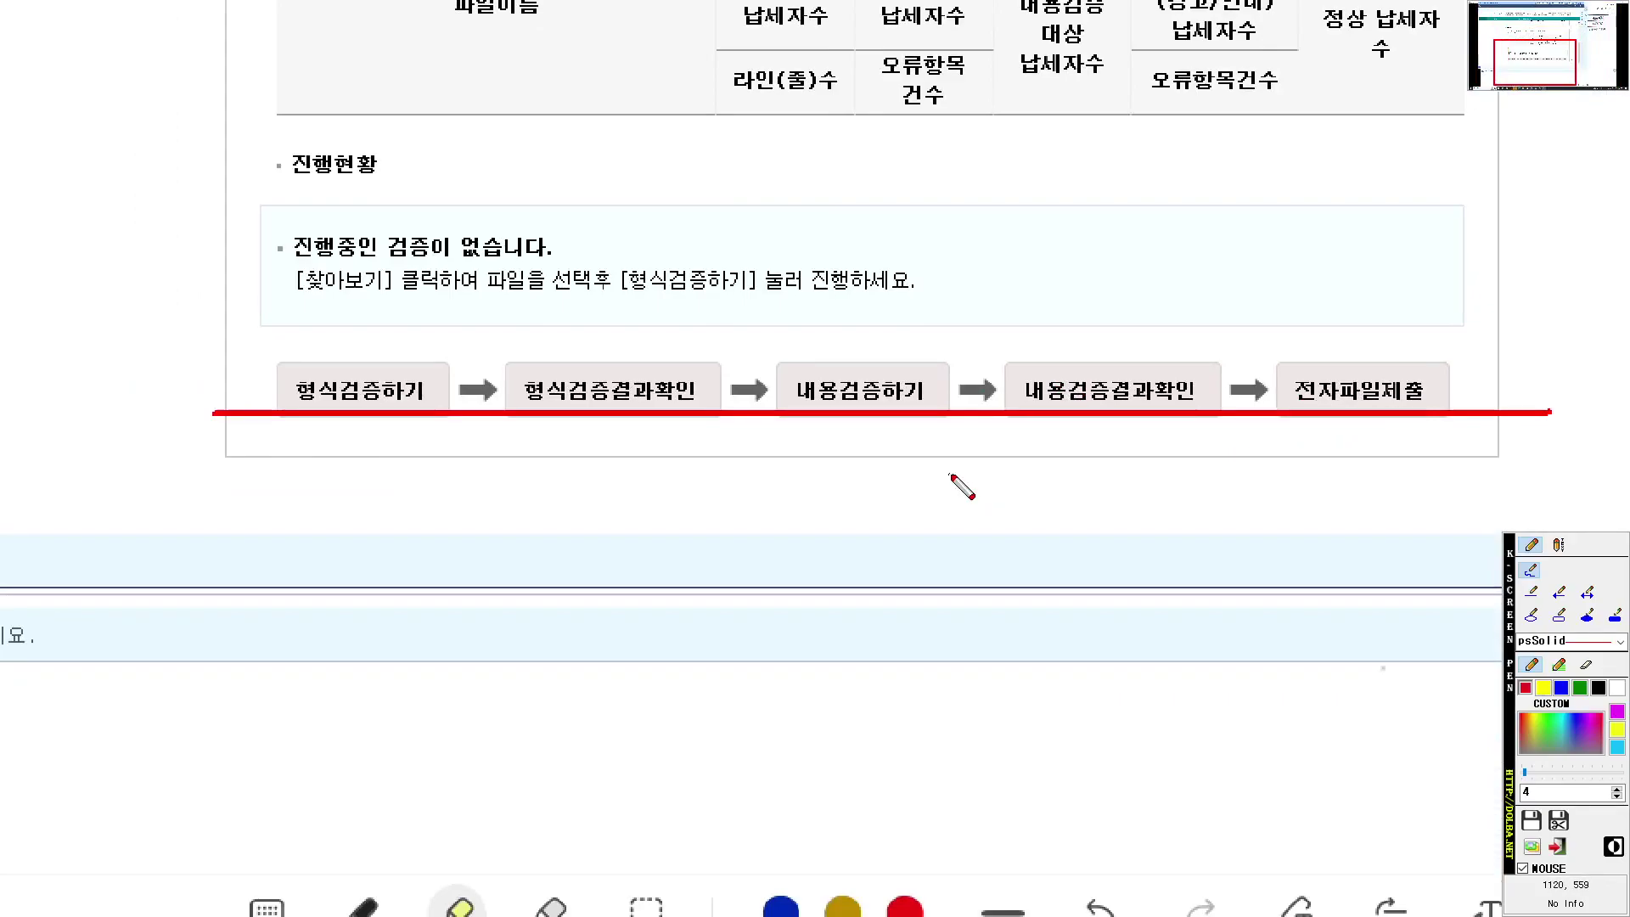
# - Run the format verification (형식검증하기) on the loaded file with the file's password and check its result
pyautogui.press('F8')
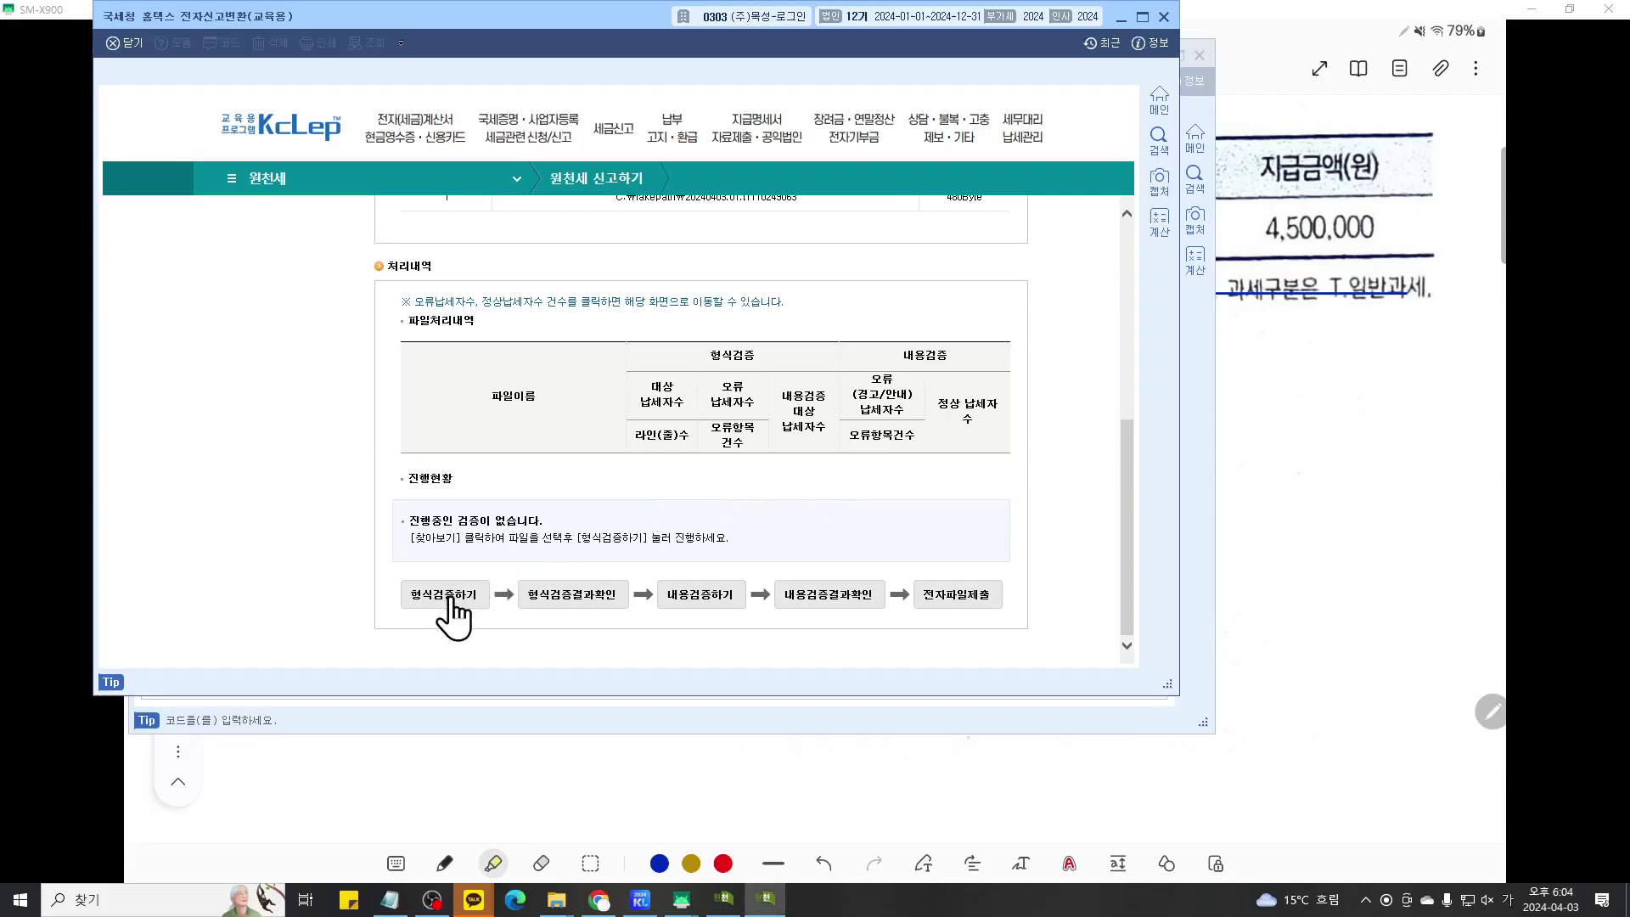
pyautogui.click(446, 596)
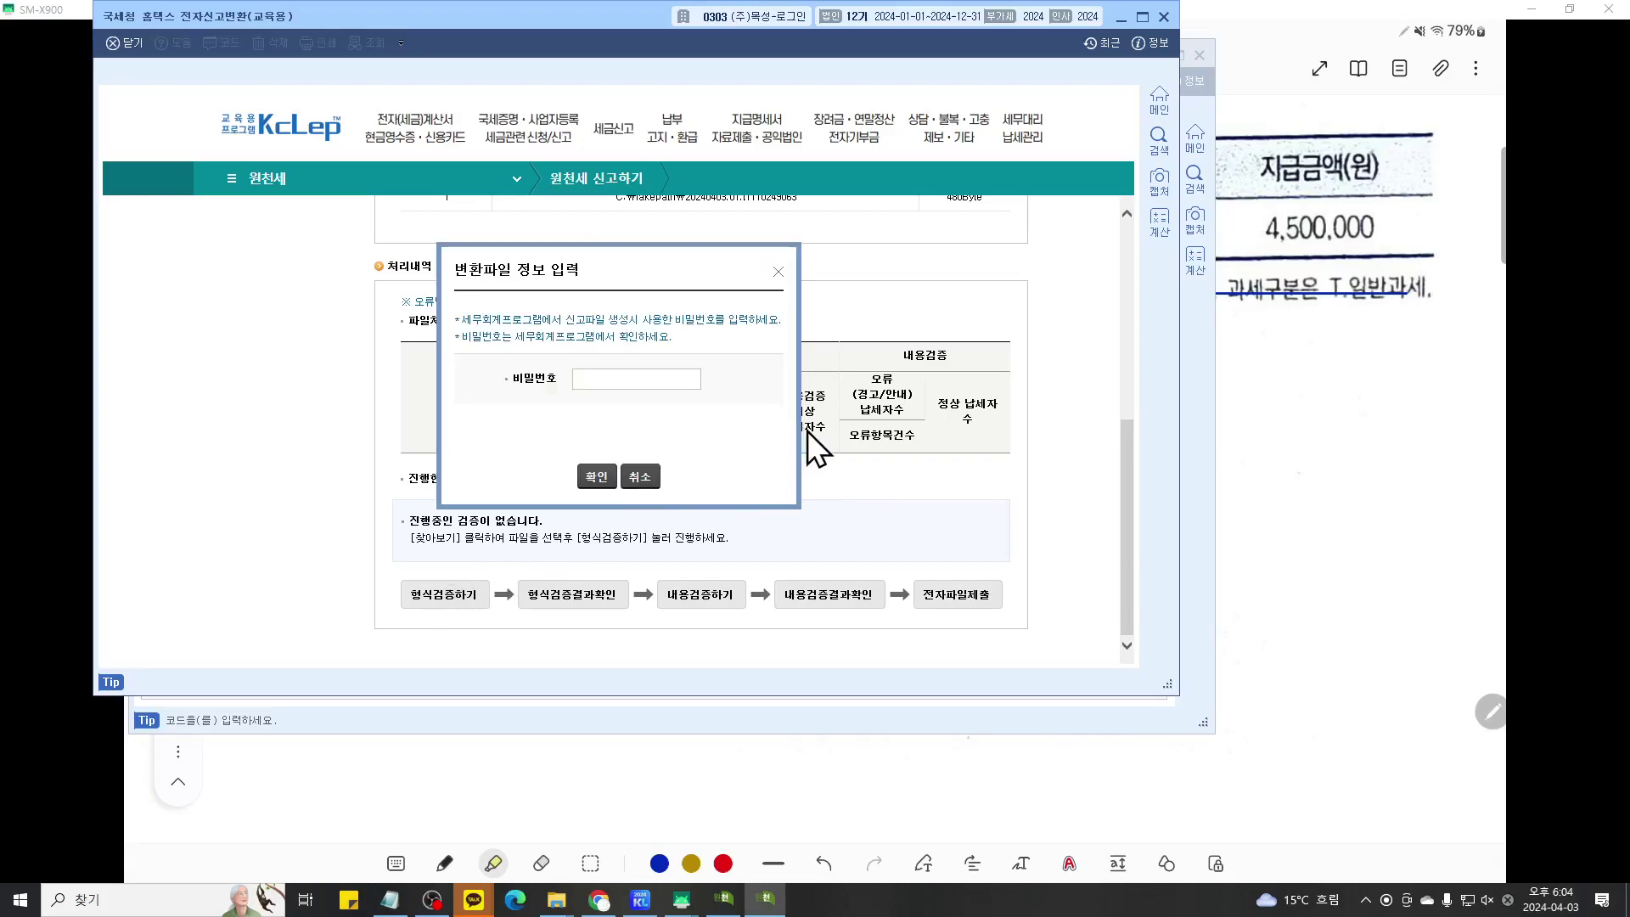
pyautogui.write('••••••••')
pyautogui.click(597, 478)
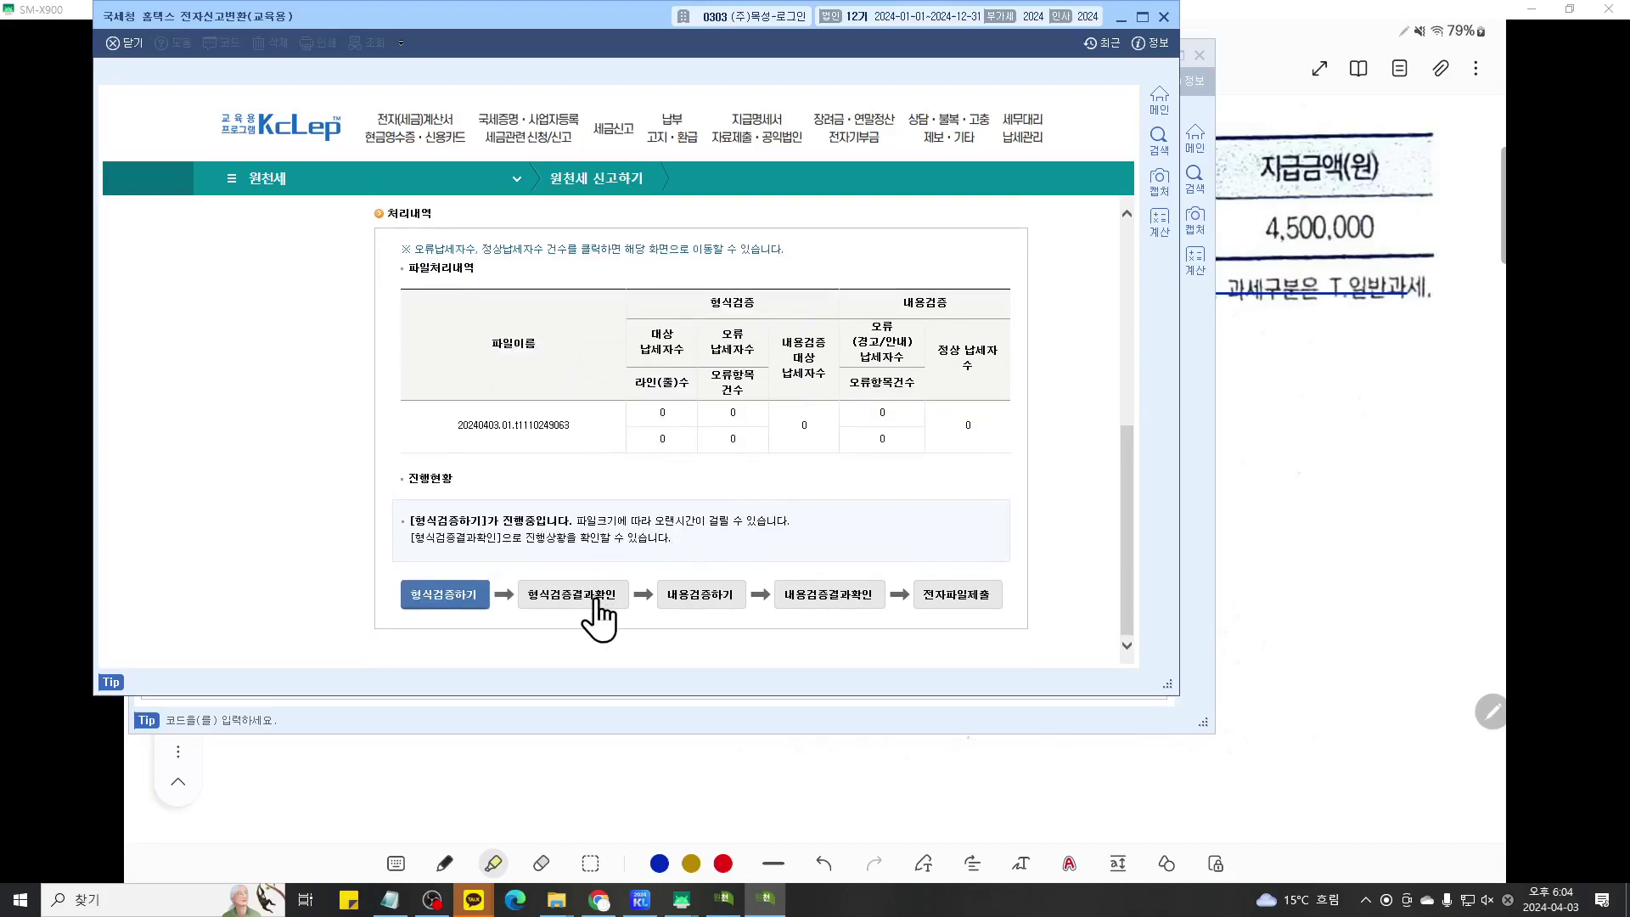
pyautogui.click(581, 596)
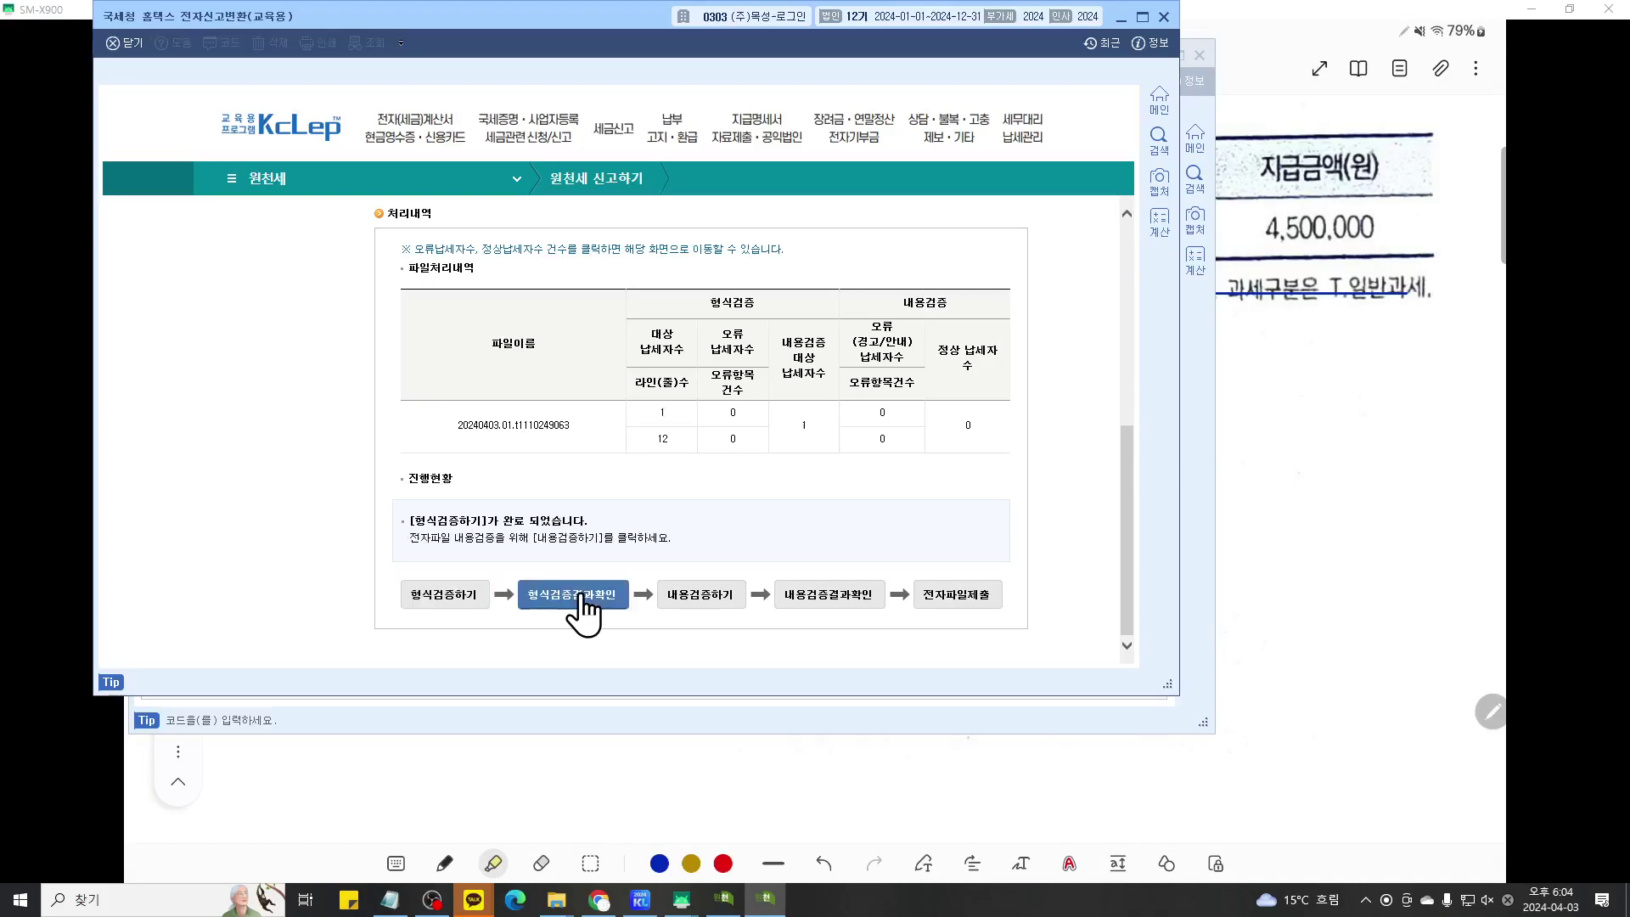
# - Run the content verification (내용검증하기) with its result check and proceed to 전자파일제출
pyautogui.click(701, 598)
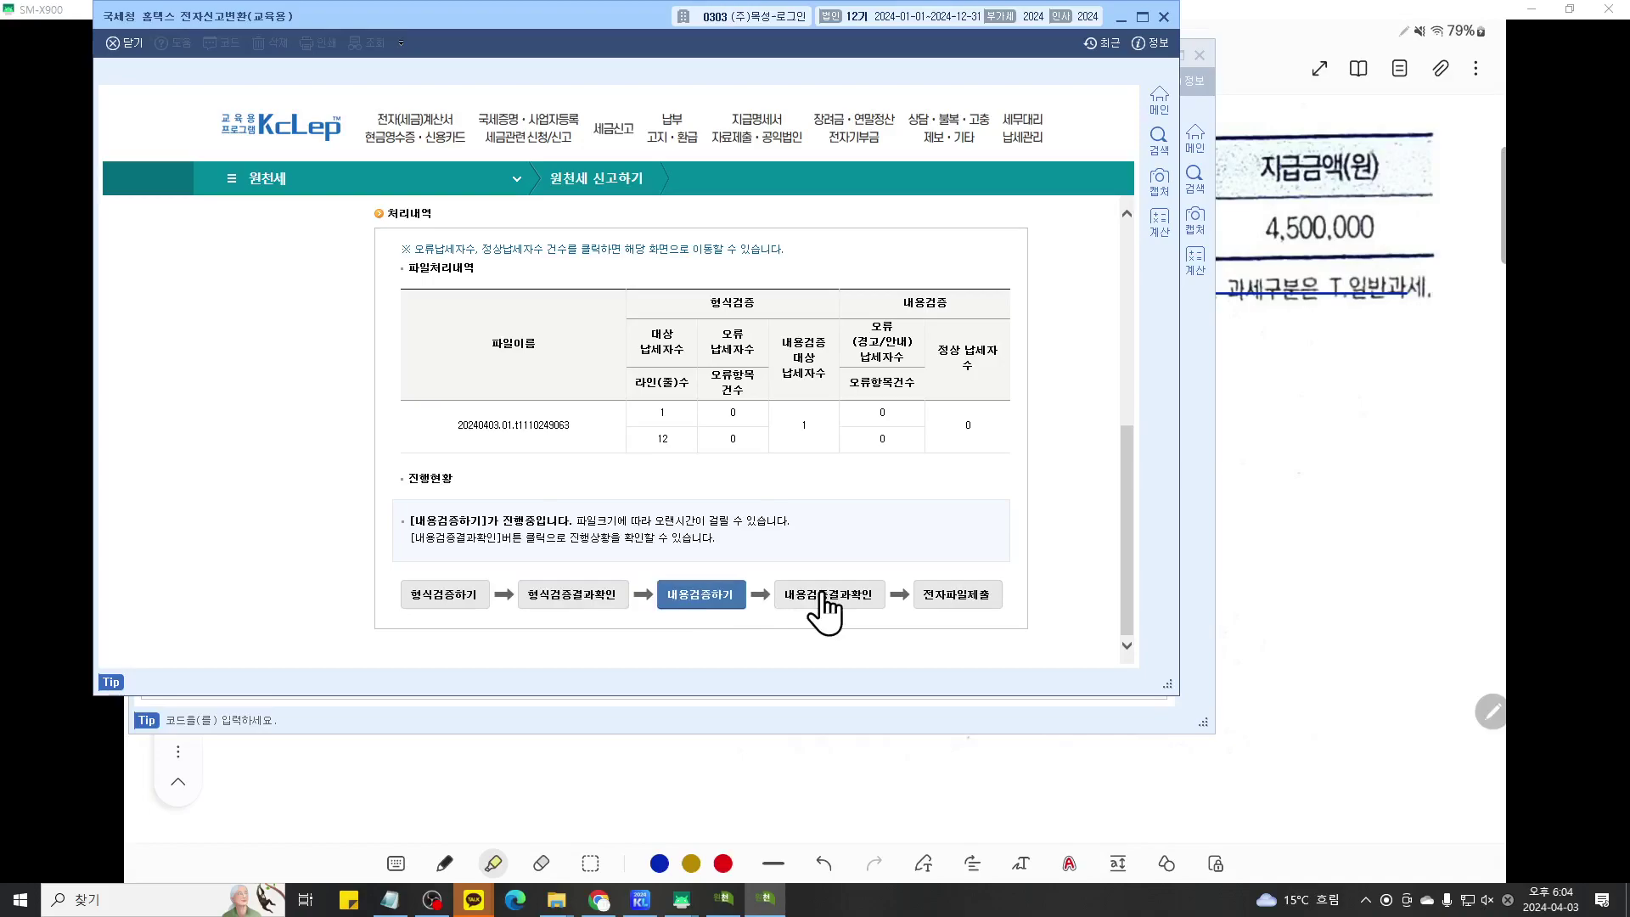
pyautogui.click(823, 596)
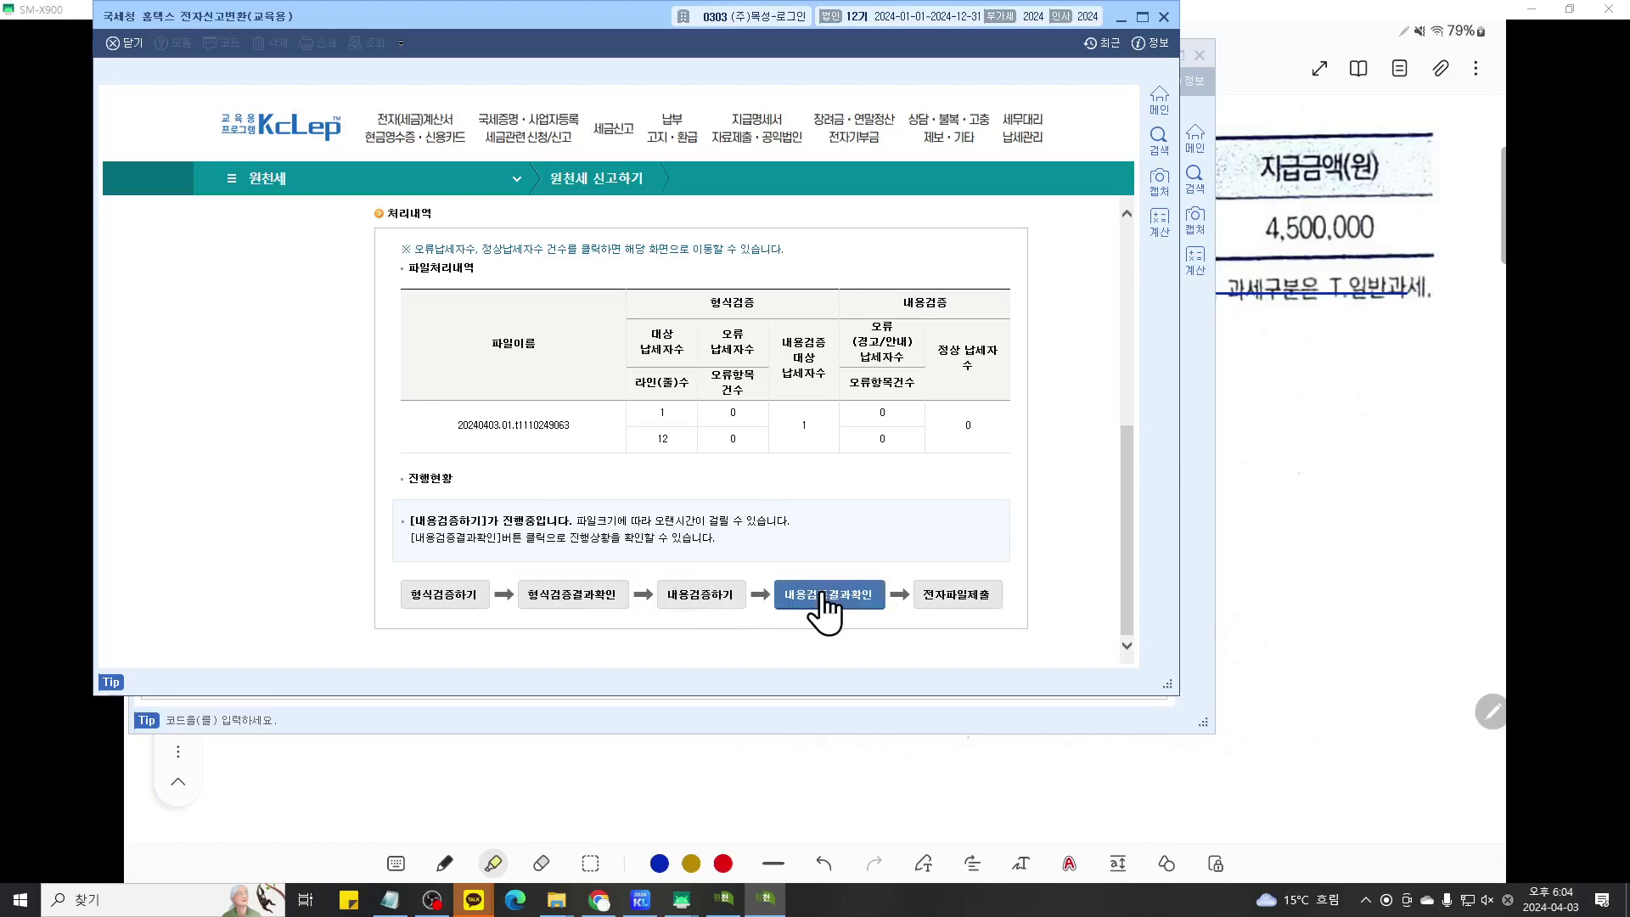
pyautogui.click(956, 596)
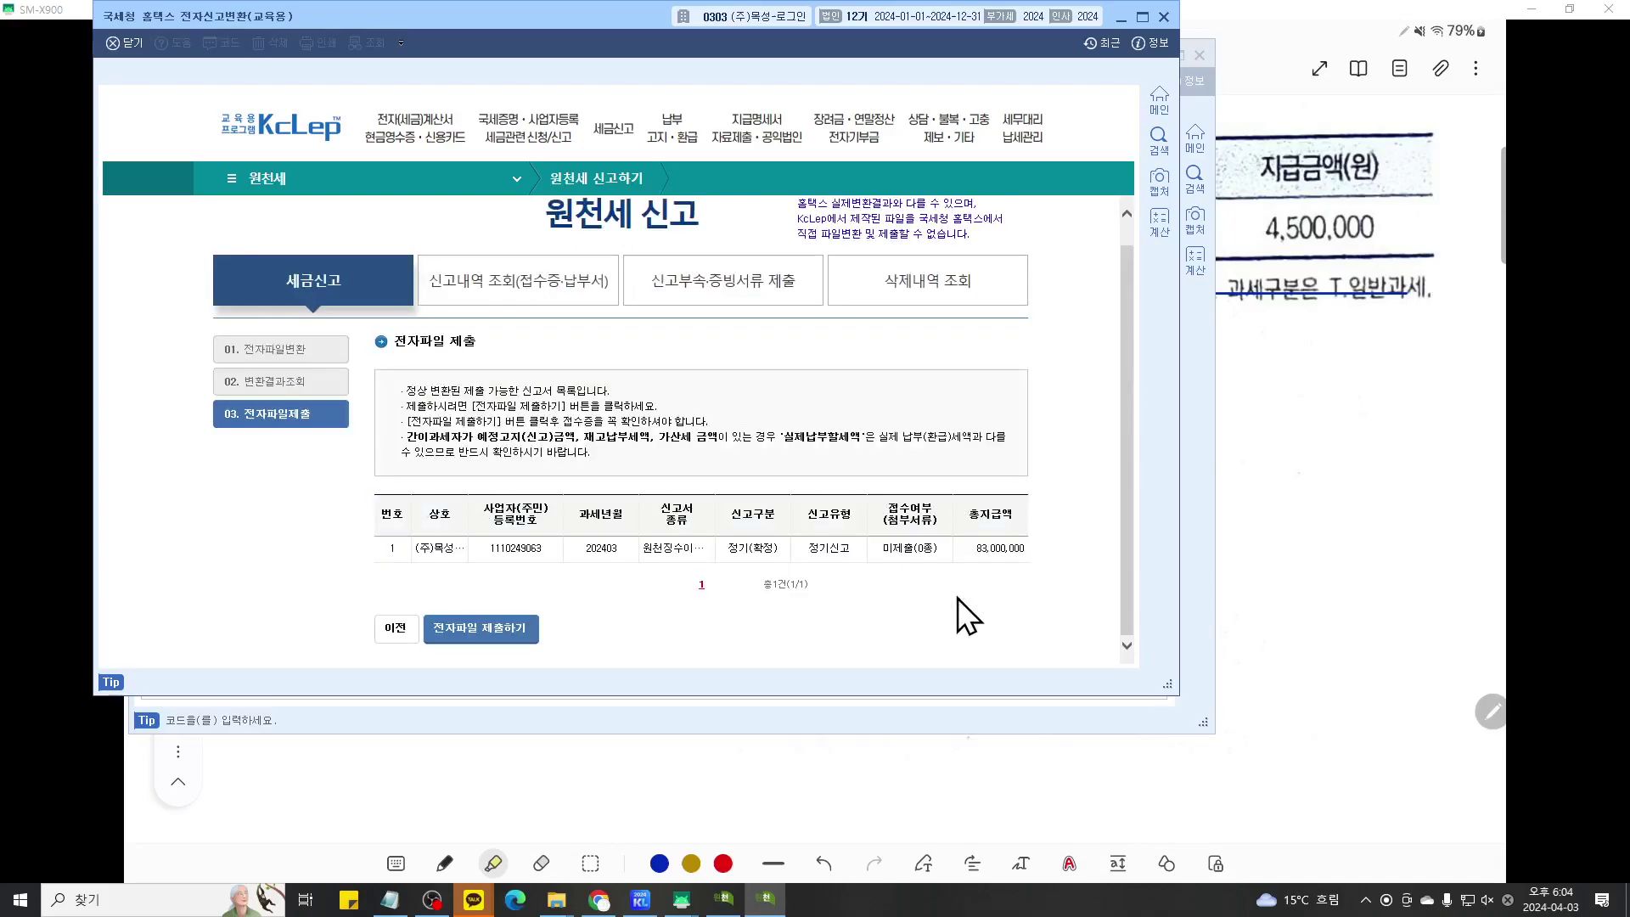
# - Submit the converted 202403 withholding return electronically, then close its receipt and the 홈택스 전자신고변환 window
pyautogui.click(502, 628)
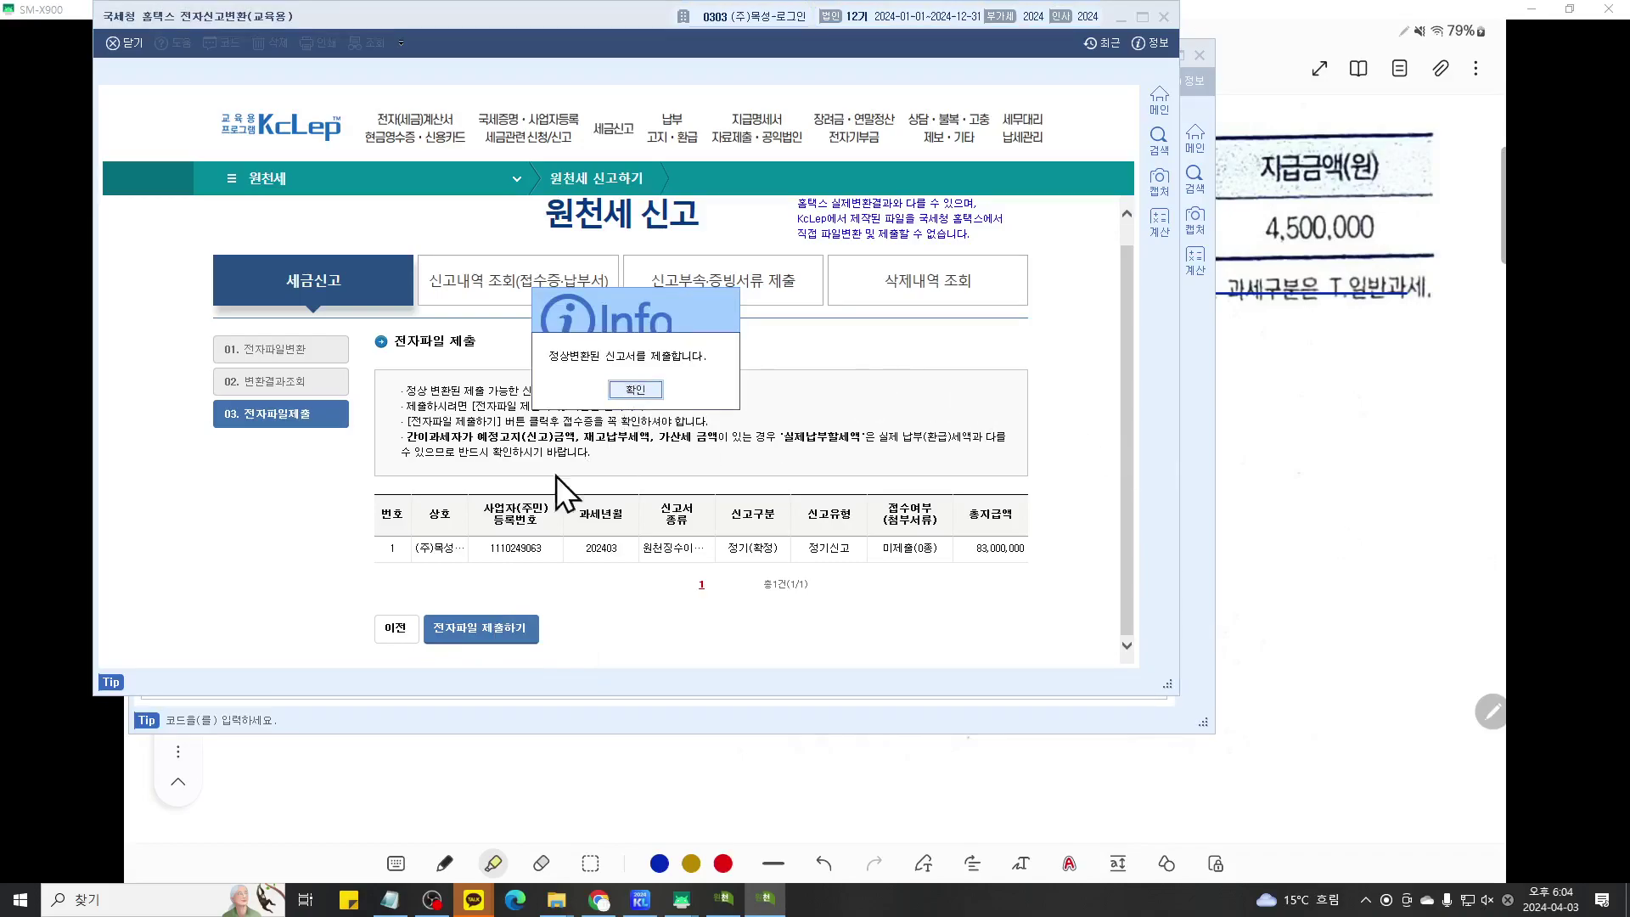
pyautogui.click(635, 390)
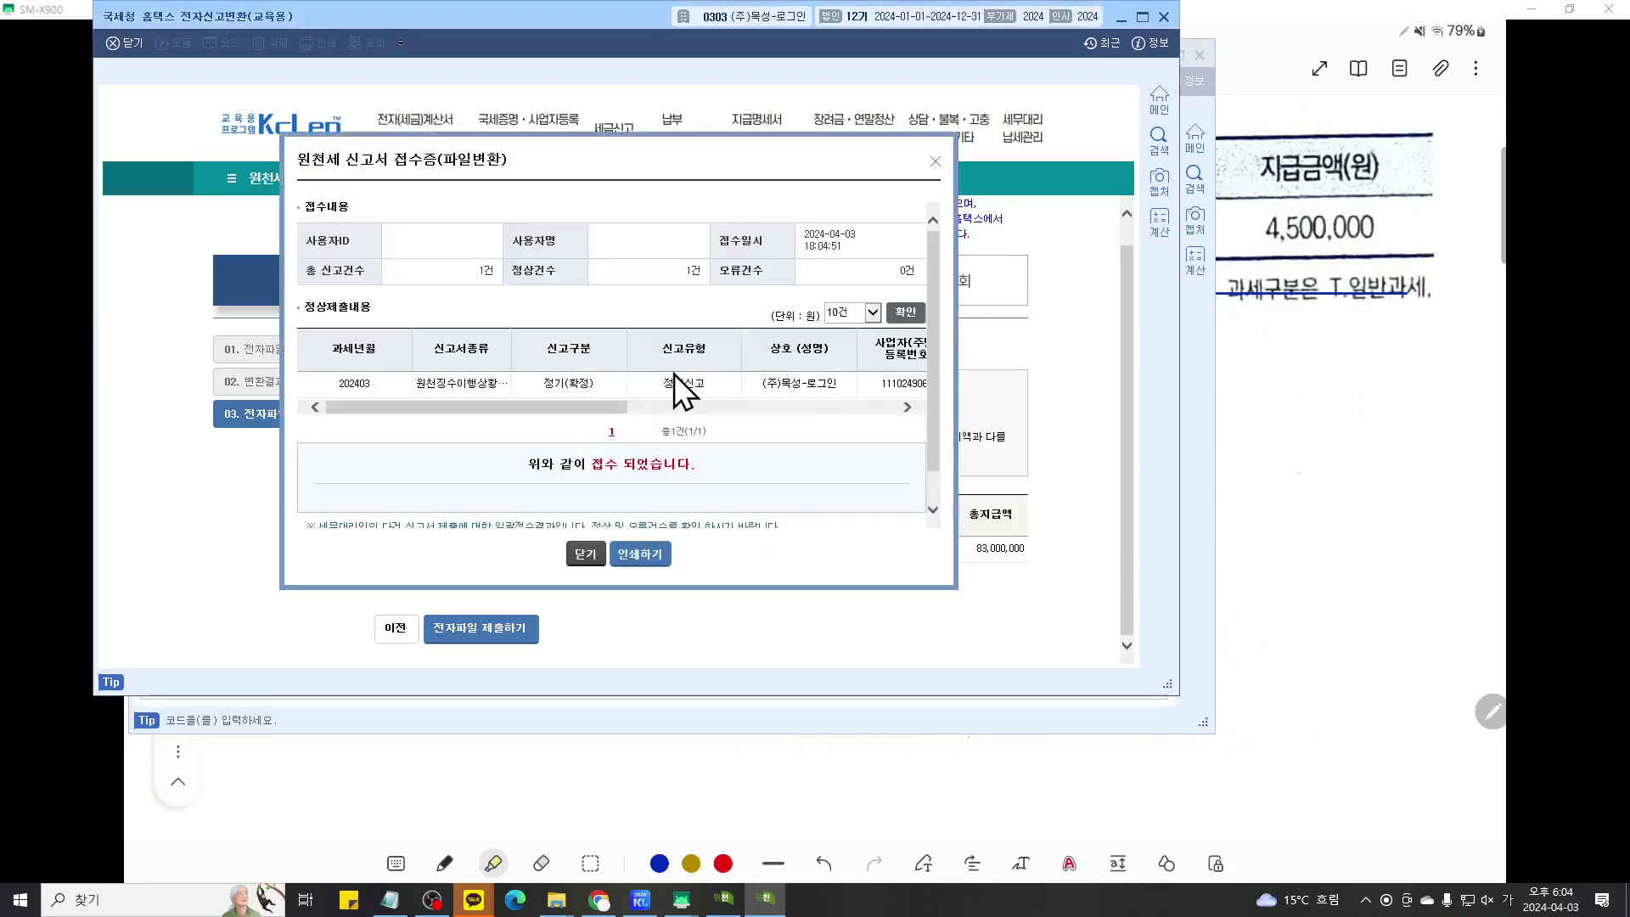
pyautogui.click(586, 554)
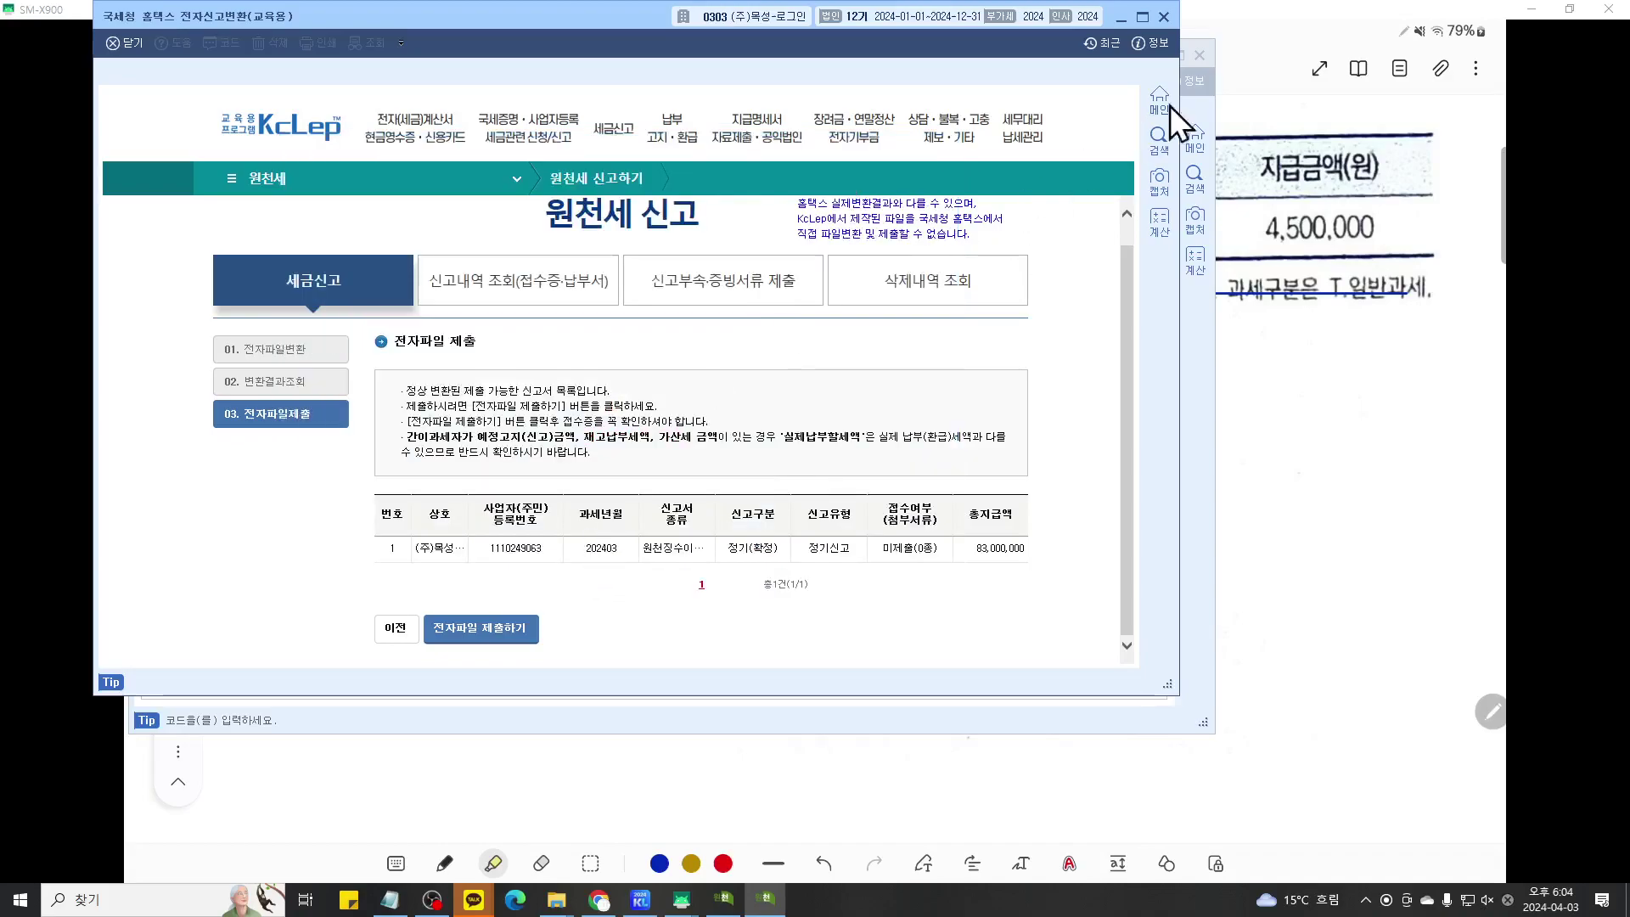
pyautogui.click(1160, 15)
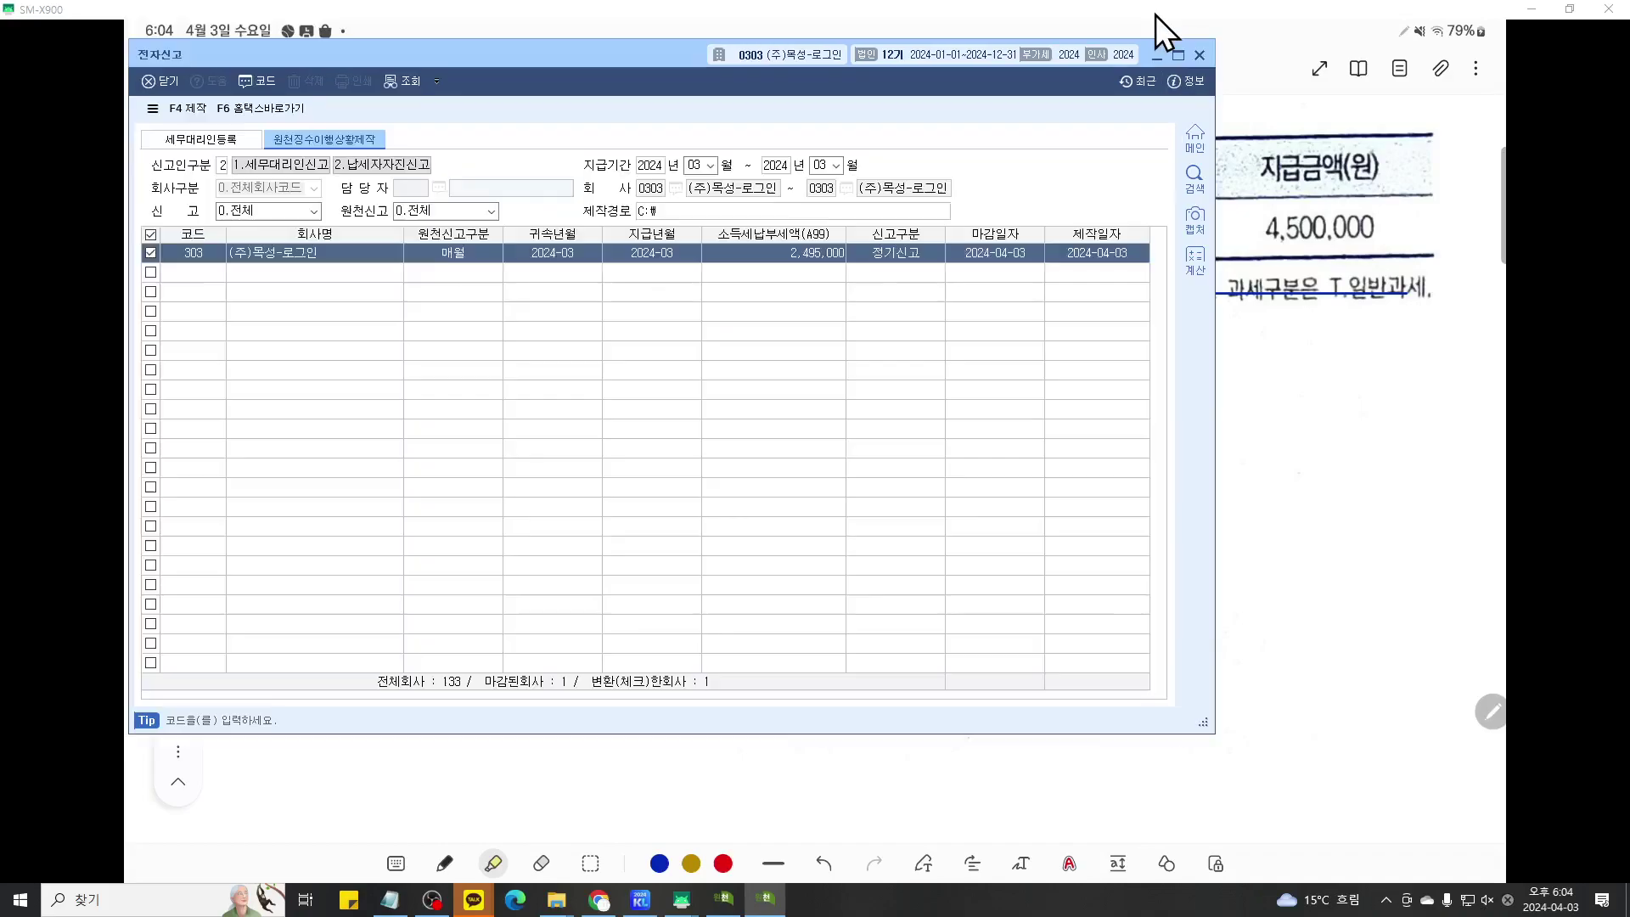